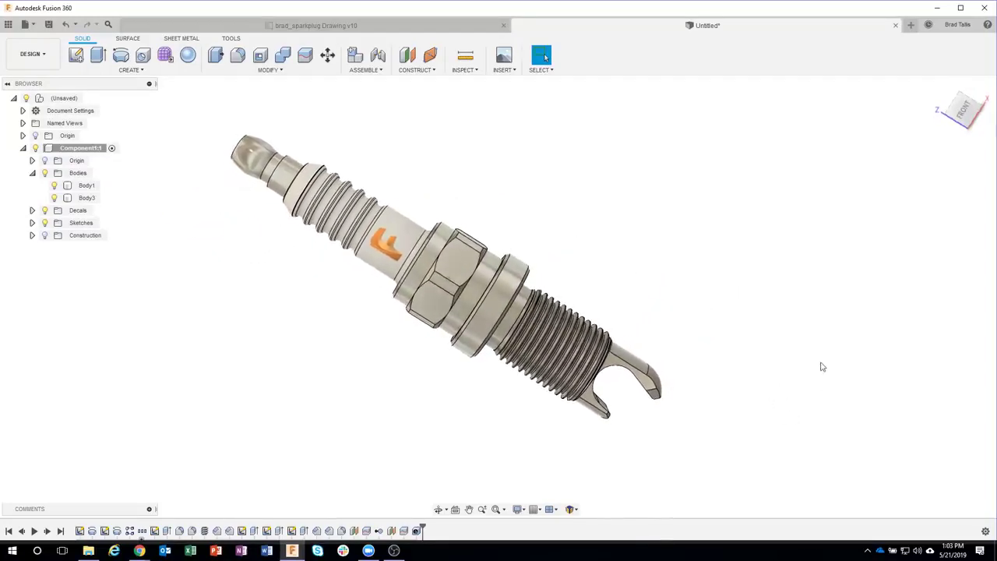
Step: Switch to the brad_sparkplug Drawing tab and show the Data Panel's project list
left_click(350, 27)
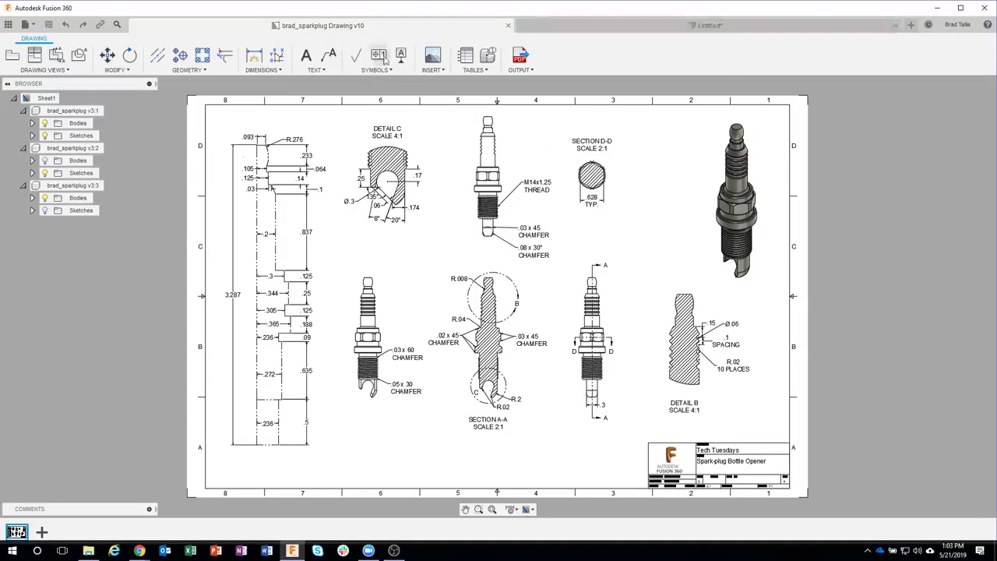
left_click(8, 25)
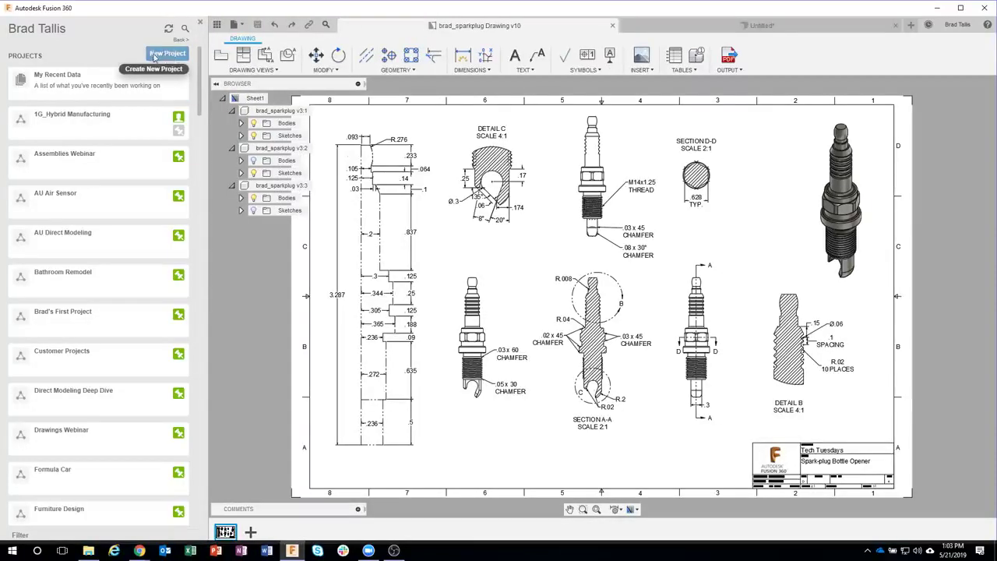
Step: Create a new project named 'Fusion Bottle Opener' and open it
left_click(168, 54)
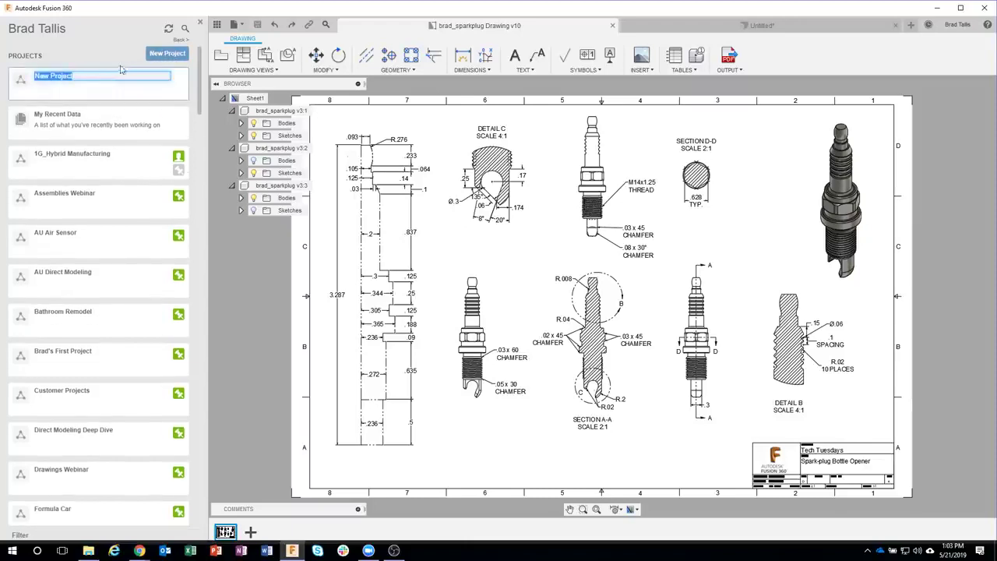
type("F")
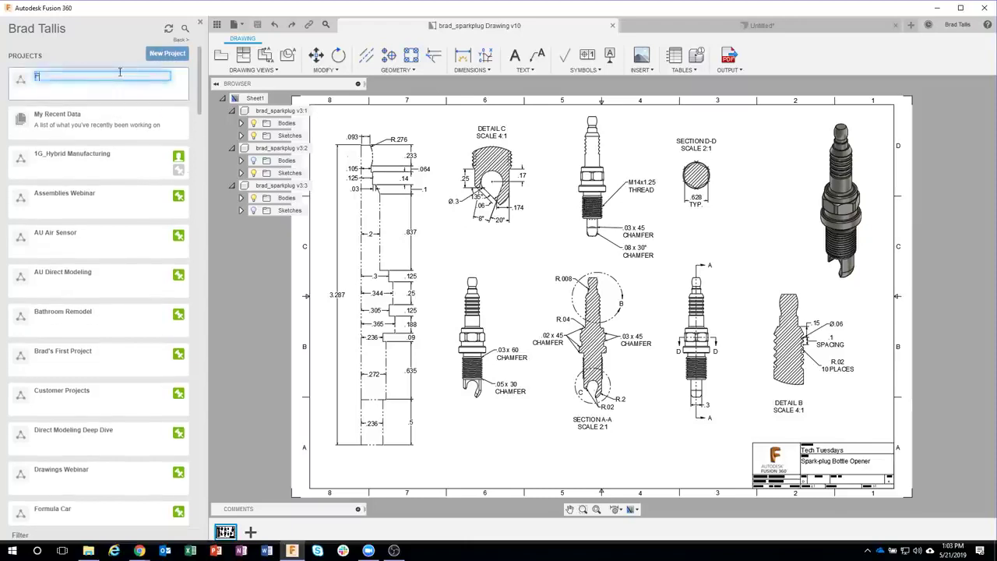
type("usion Bottle Opener")
key("Return")
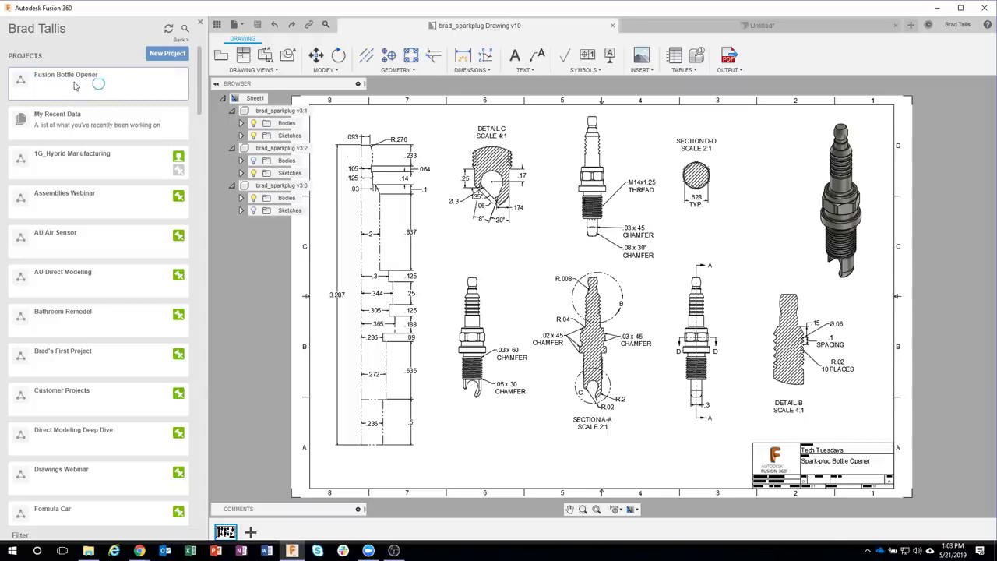
scroll(96, 80, "down", 10)
scroll(97, 81, "down", 14)
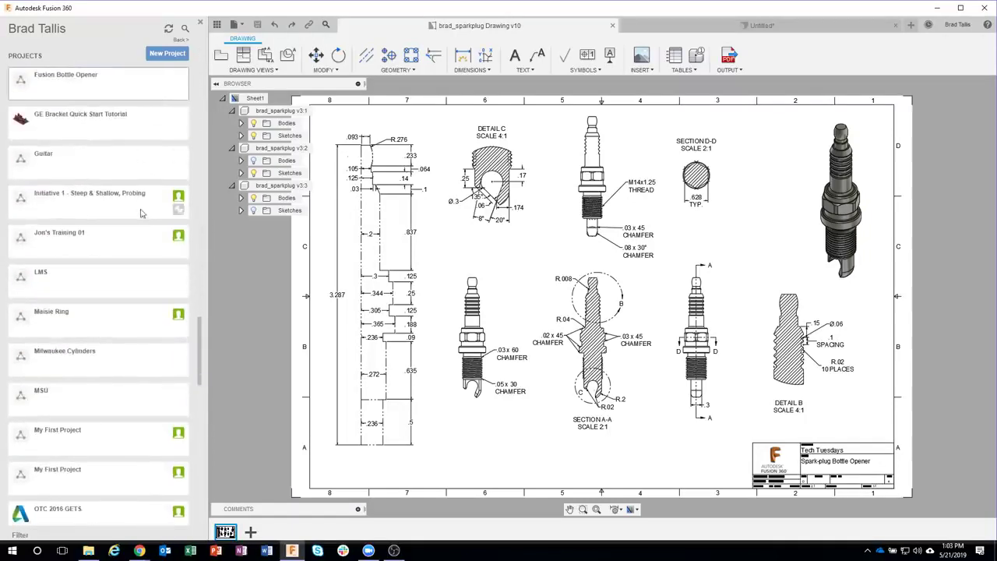
scroll(125, 101, "up", 1)
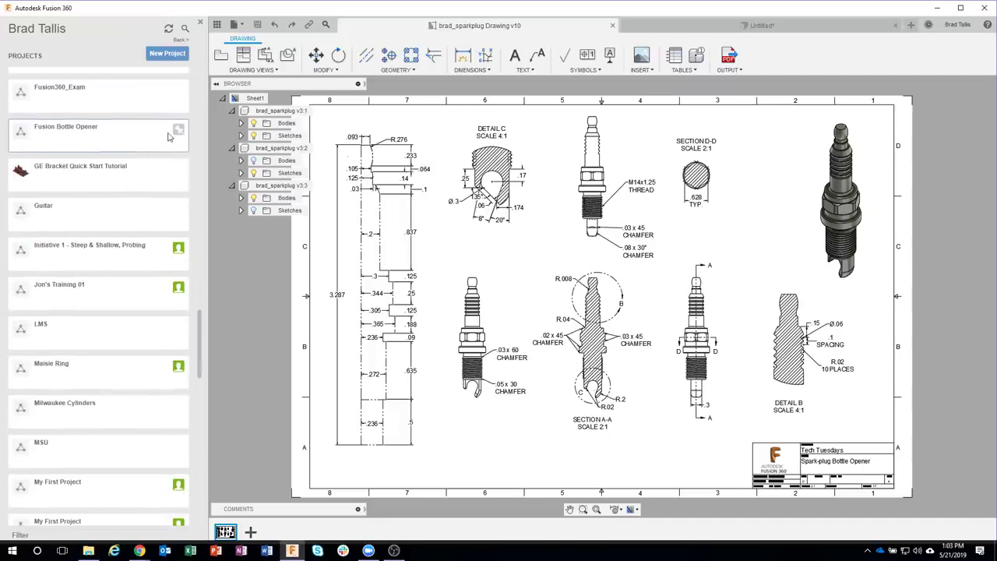
left_click(131, 137)
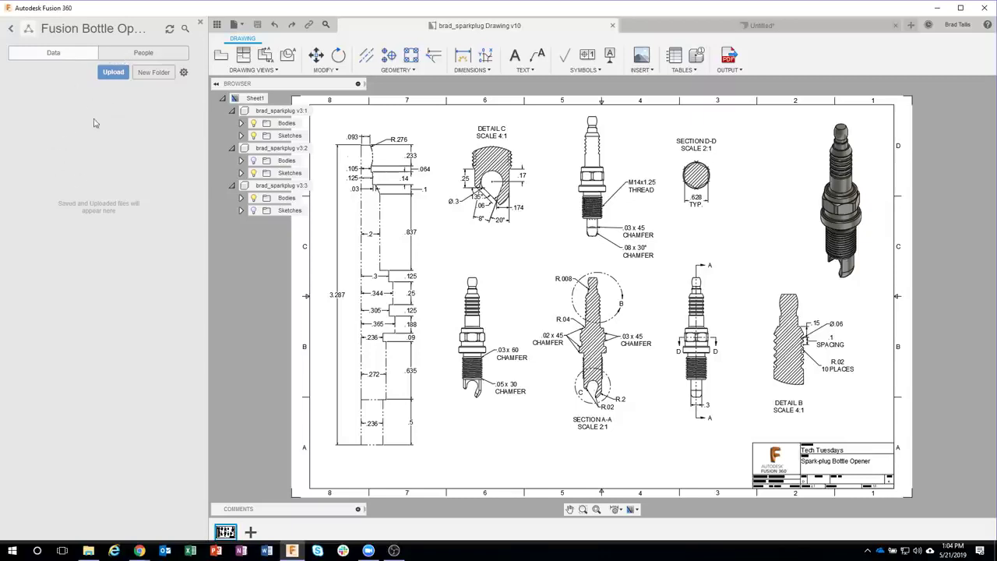
Step: Invite a colleague to the project by entering their e-mail address under People
left_click(121, 61)
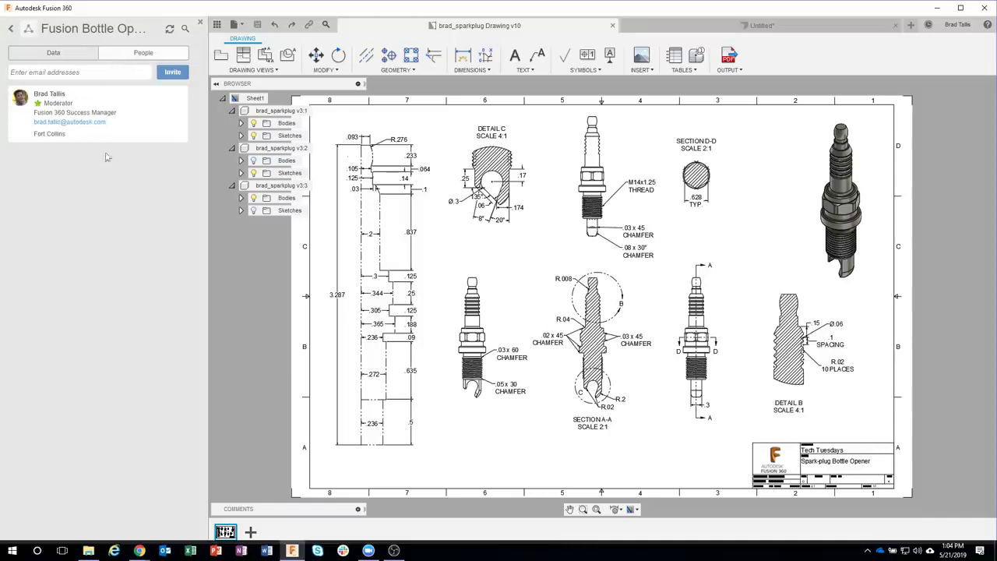
left_click(83, 72)
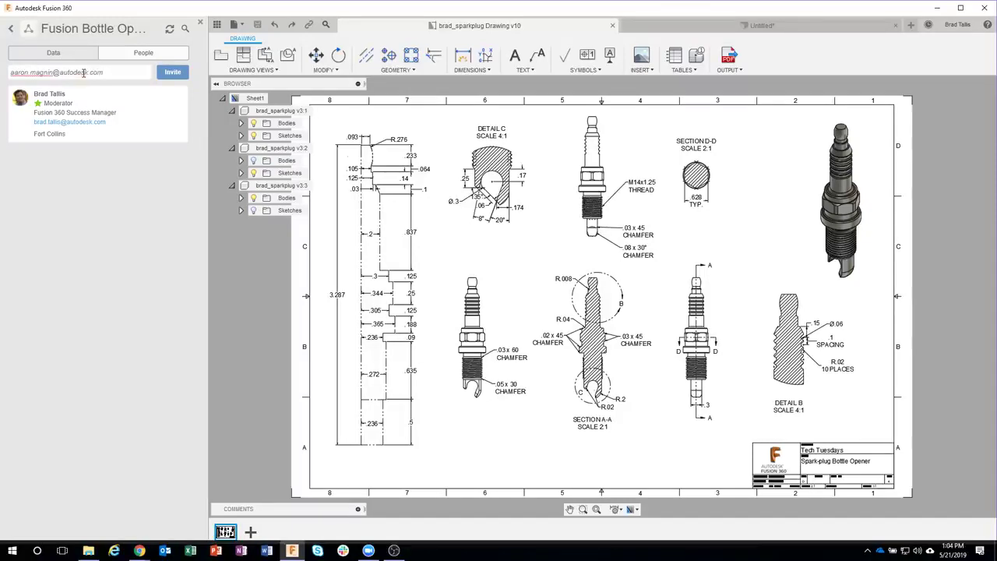
left_click(170, 72)
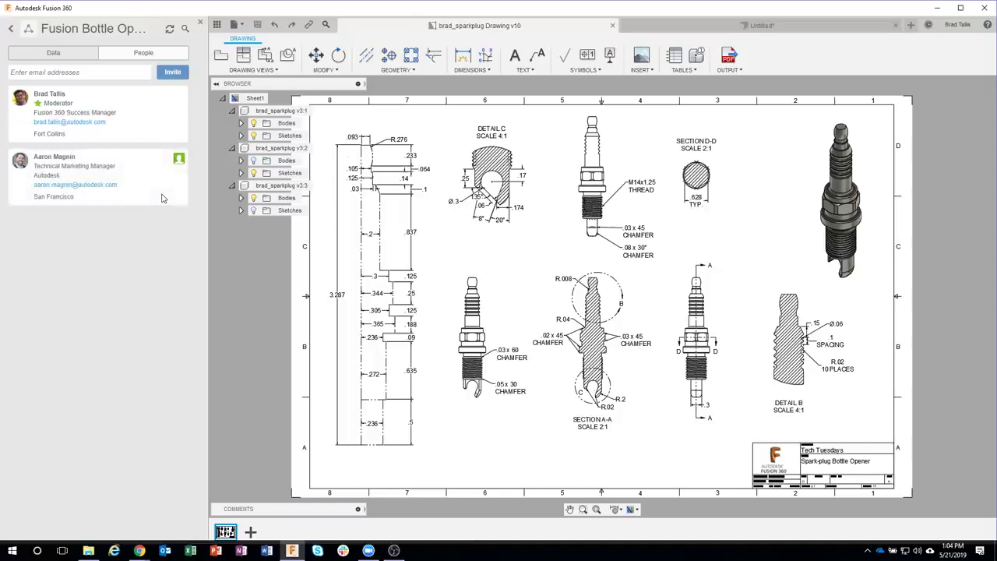
Step: Confirm the colleague appears in the member list, then return to the project's files
left_click(66, 53)
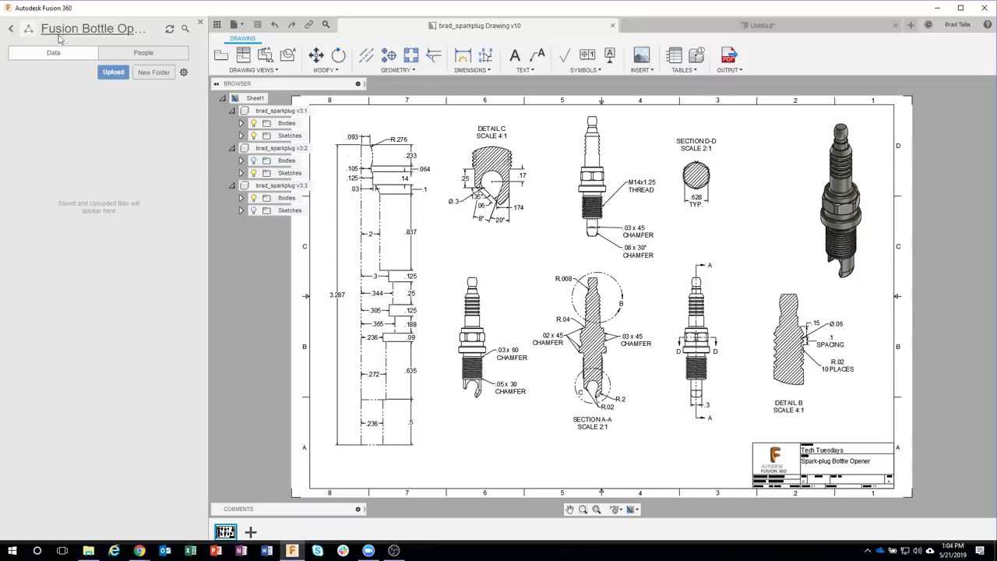
left_click(109, 51)
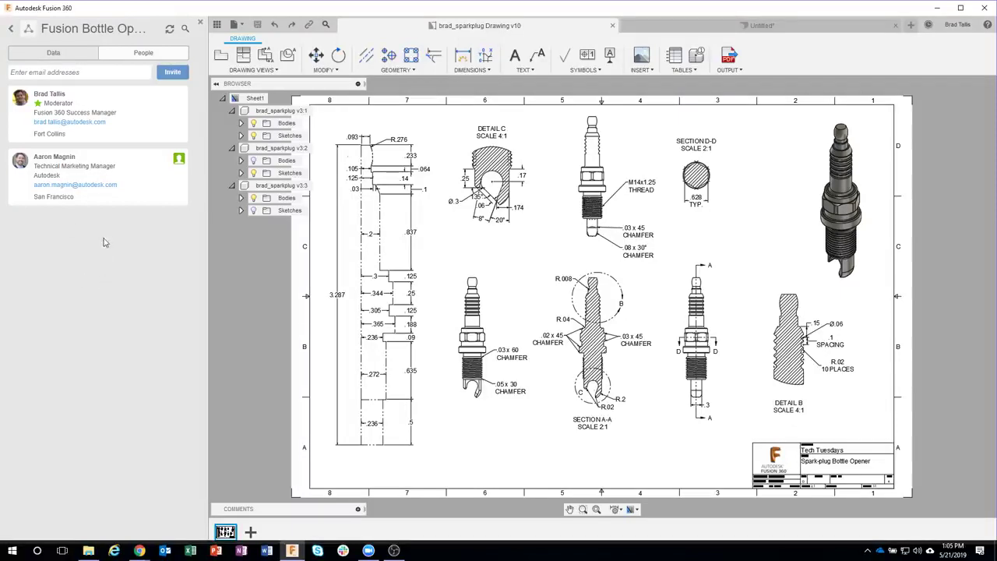
left_click(53, 52)
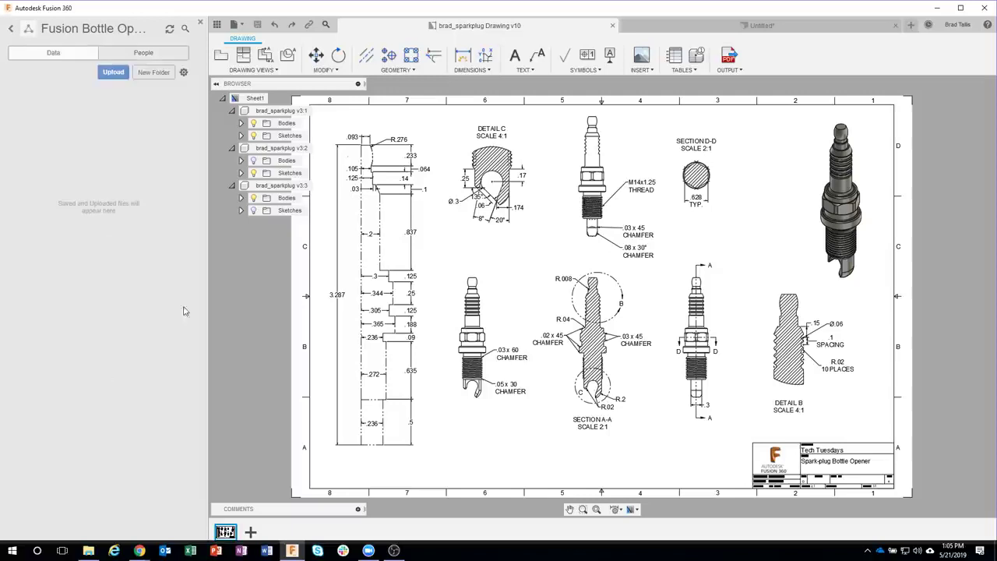
Step: Create a new blank design saved as 'bottle opener' in the project, then hide the Data Panel
left_click(911, 25)
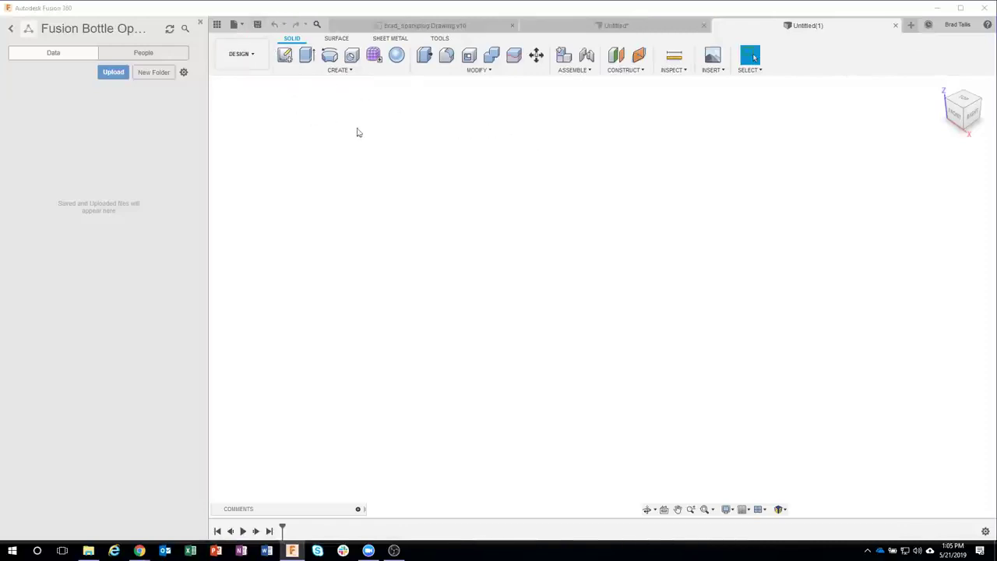
left_click(257, 25)
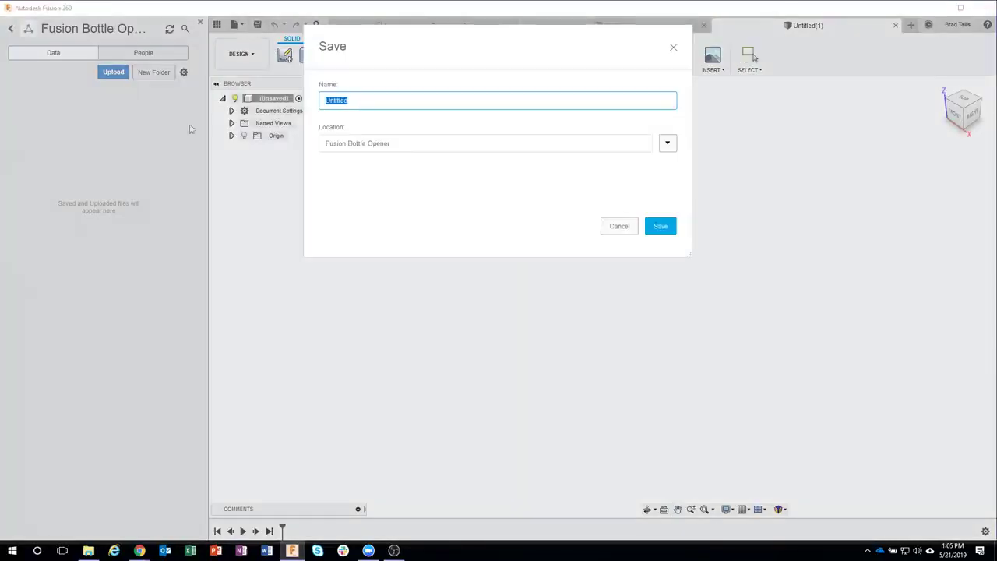
type("bottle opener")
left_click(660, 227)
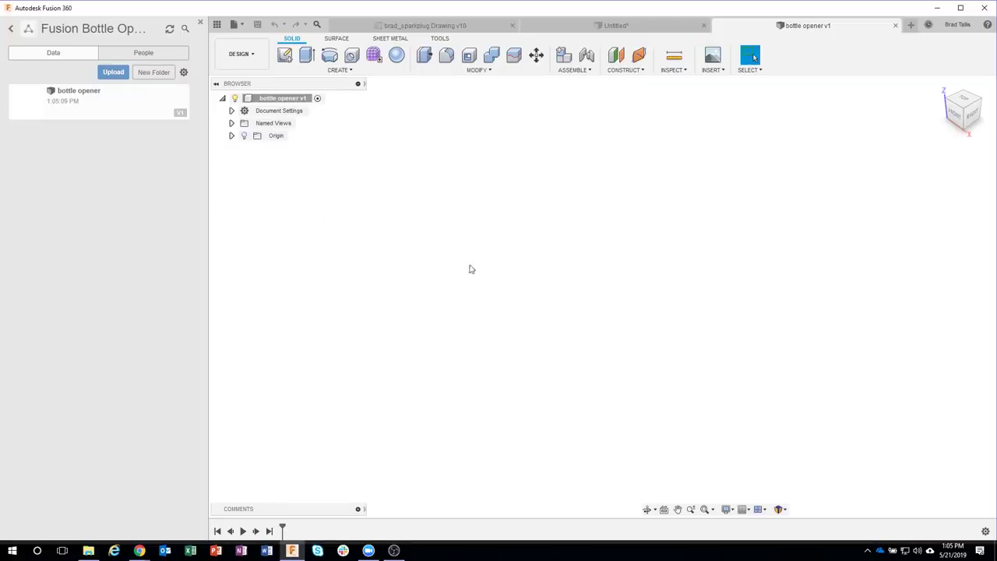
left_click(216, 24)
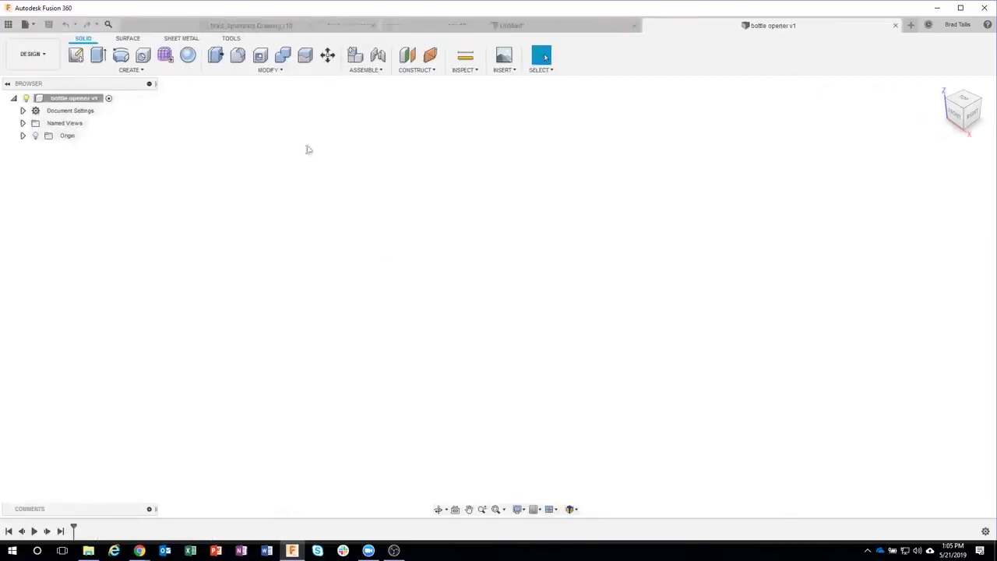
Step: Review the brad_sparkplug drawing, then return to the bottle opener design and start a sketch
left_click(234, 26)
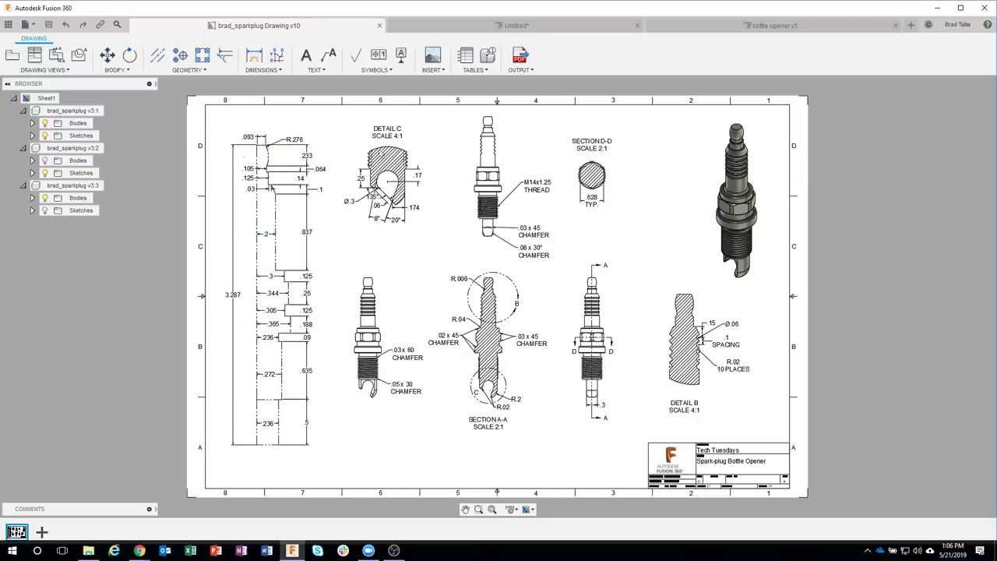
left_click(659, 32)
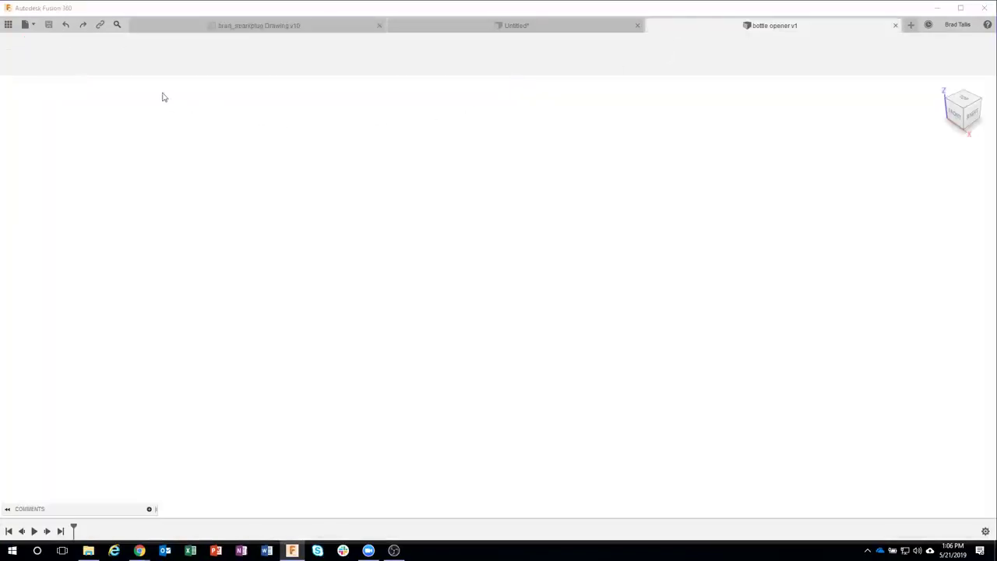
left_click(75, 54)
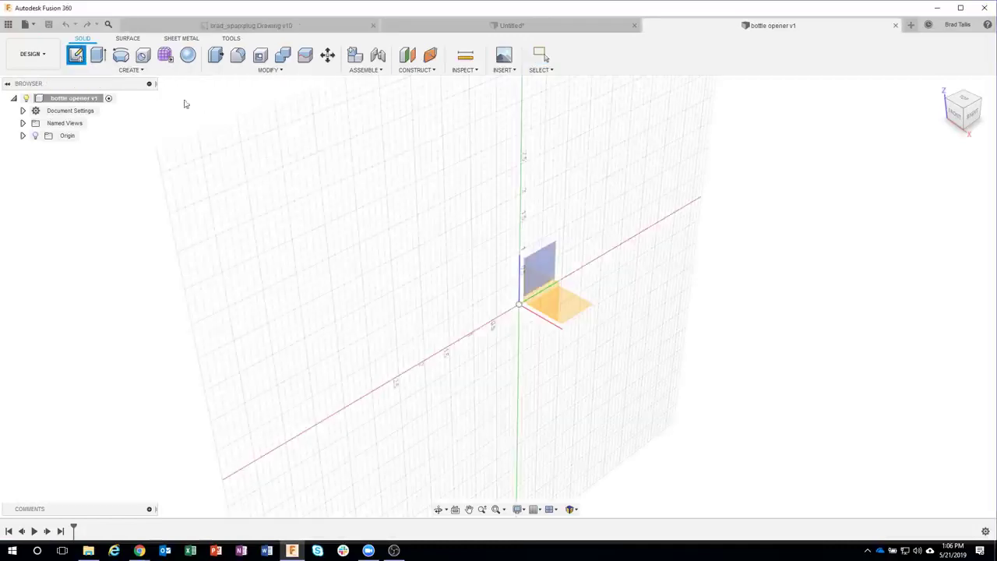
Step: Sketch on the XZ front plane, verify inch units in Document Settings, and begin a line
left_click(549, 288)
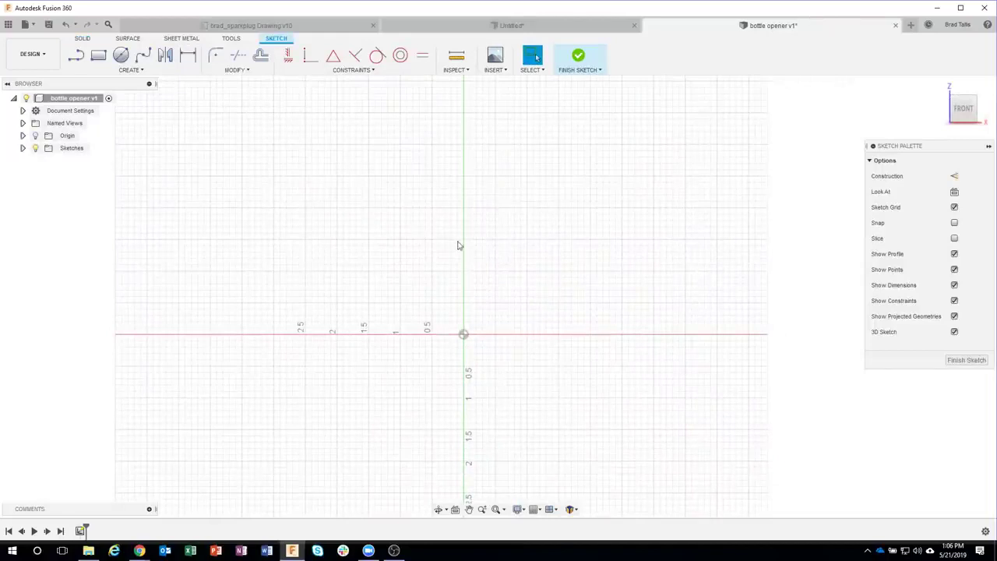
middle_click_drag(454, 239, 361, 288)
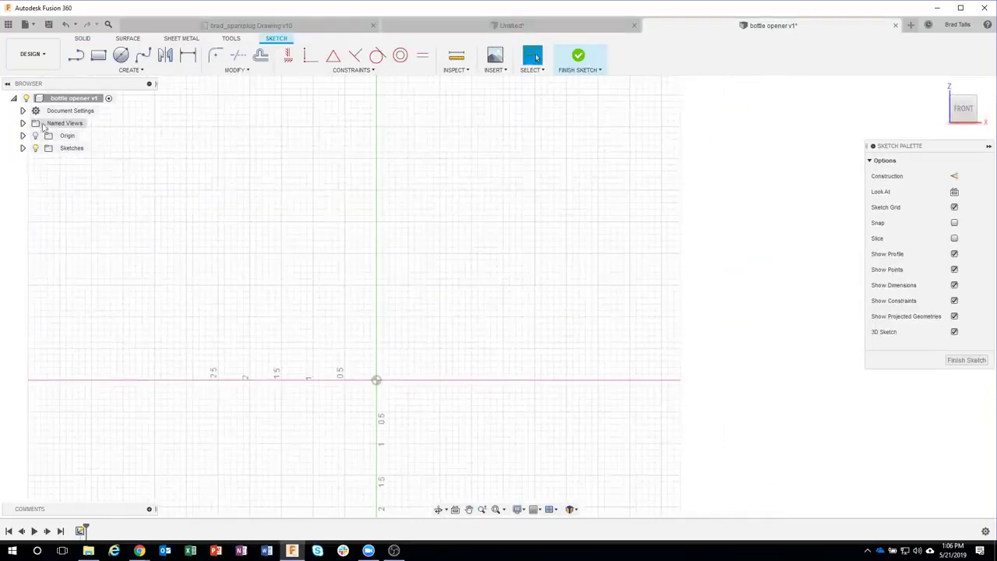
left_click(22, 111)
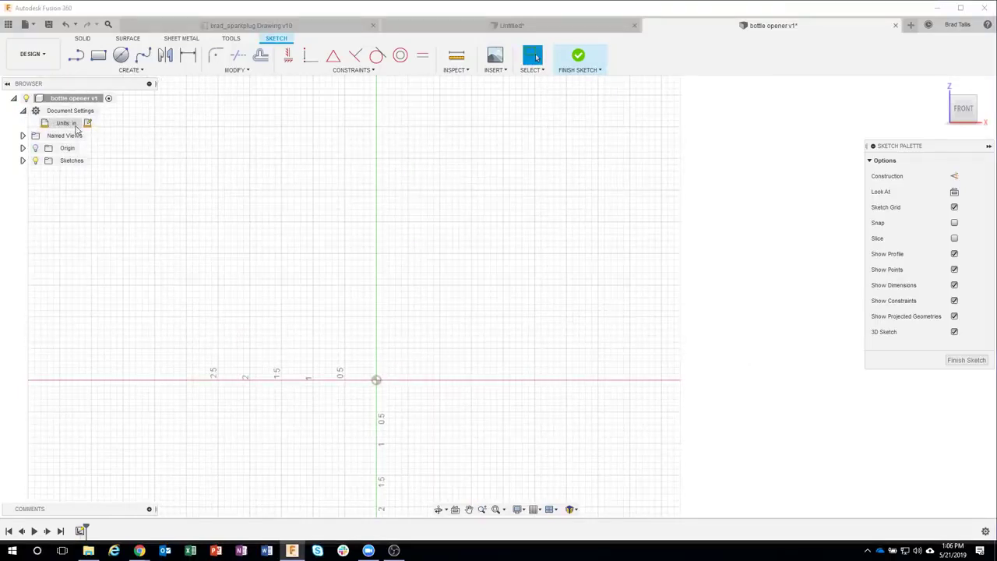
left_click(22, 110)
key("l")
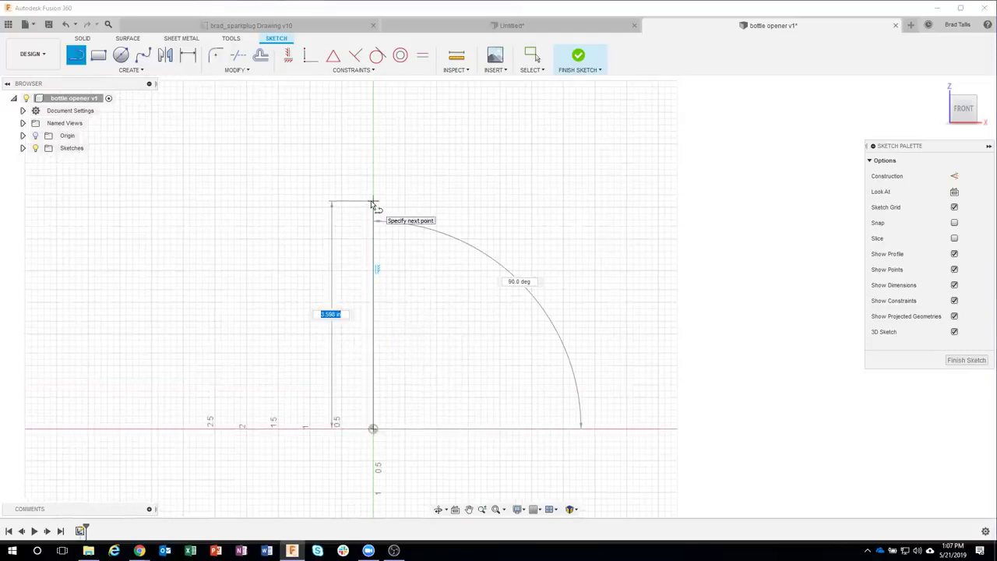
Step: Draw the first vertical line, 3.287 long, up from the origin
type(".2")
key("Tab")
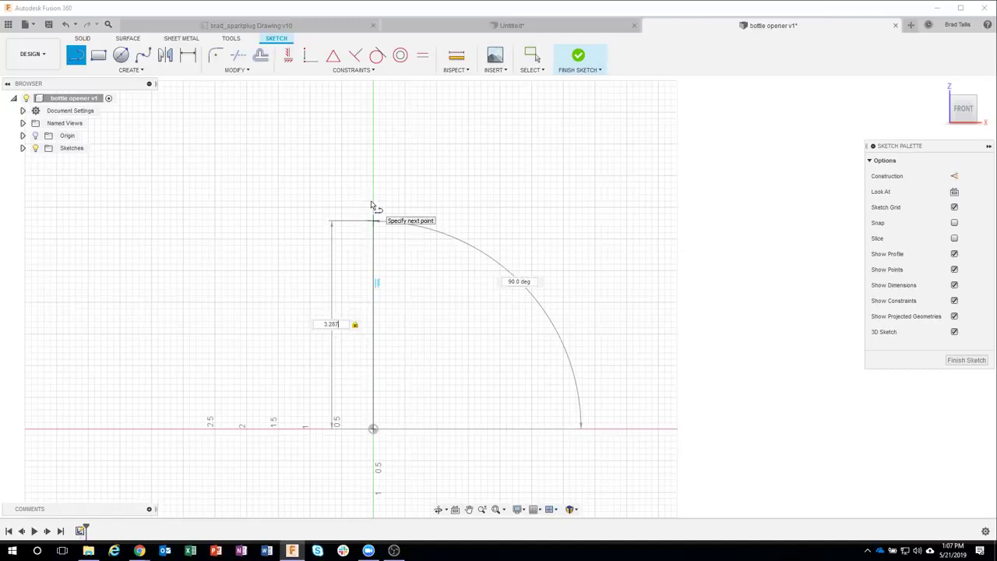
key("Return")
key("Escape")
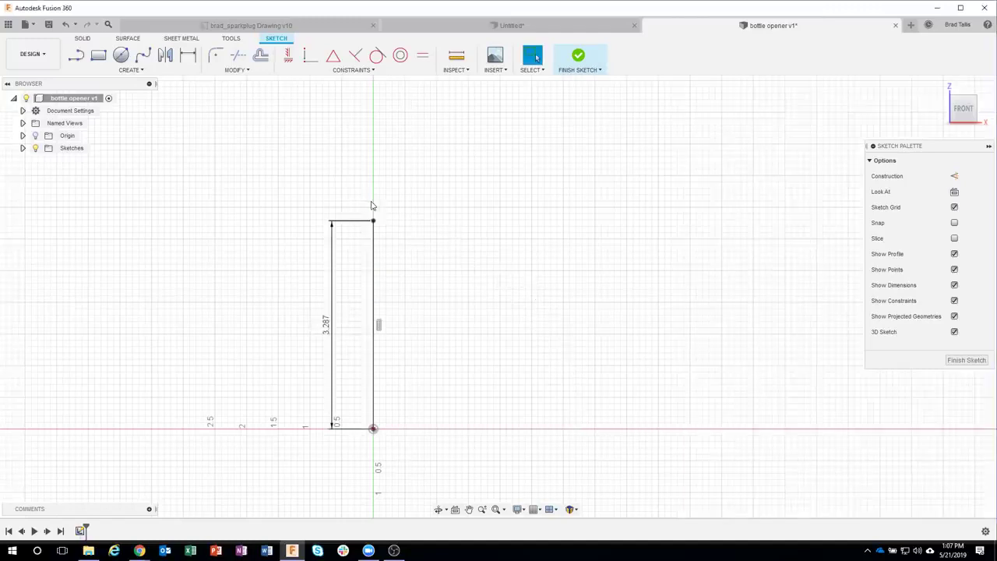
scroll(402, 286, "up", 3)
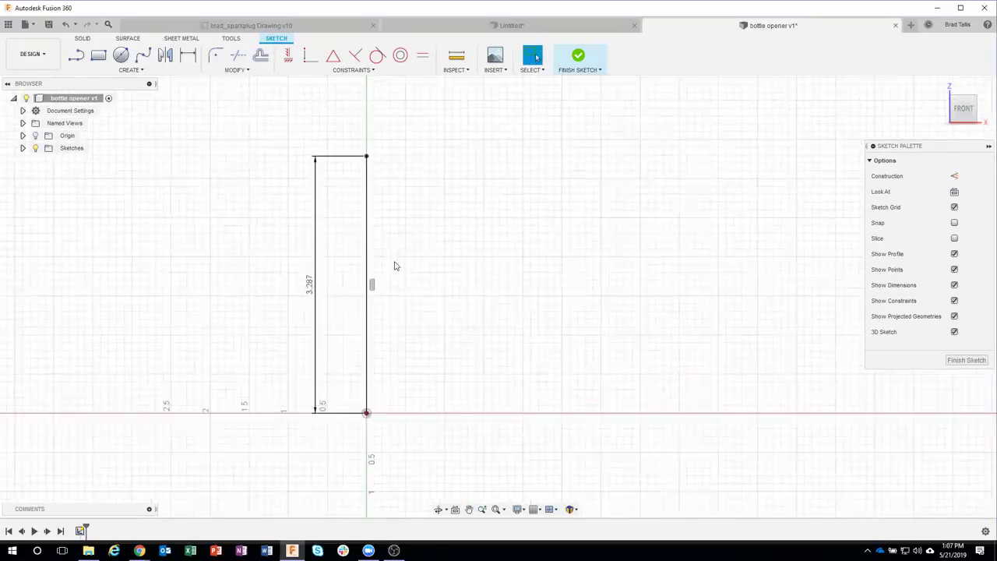
scroll(421, 291, "up", 2)
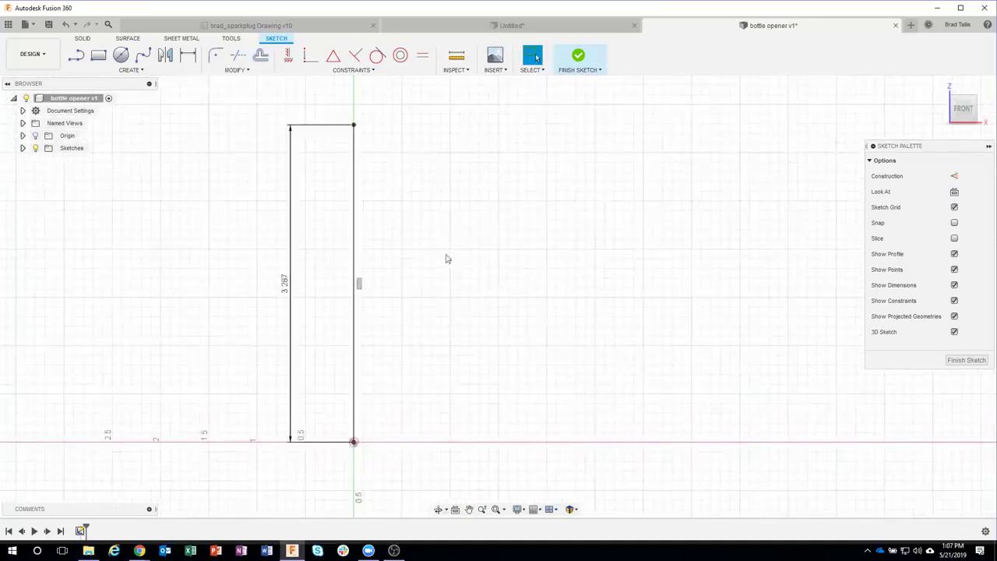
Step: Add a 0.236 base line and a 0.5-tall step, widening the step outward
left_click(75, 54)
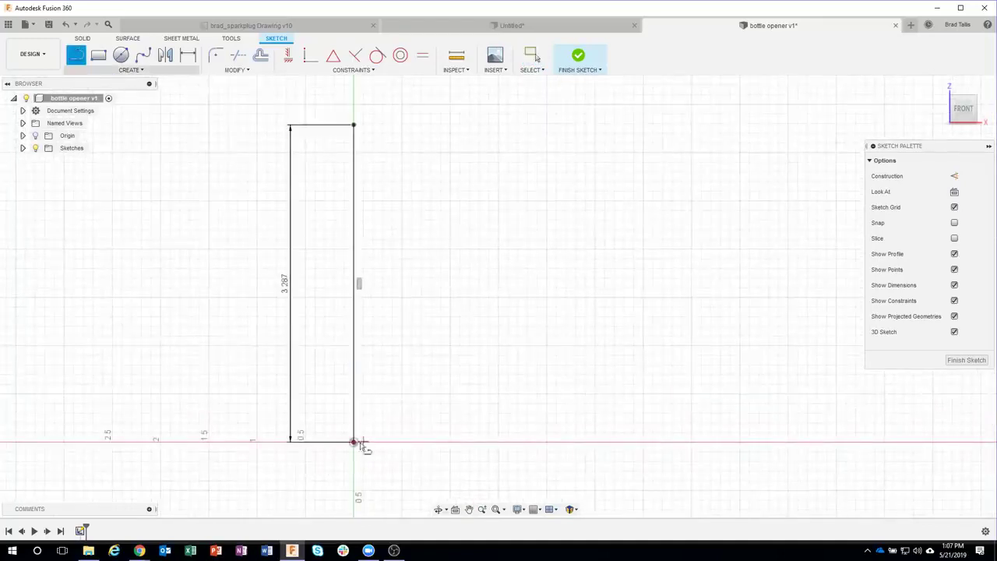
left_click(354, 443)
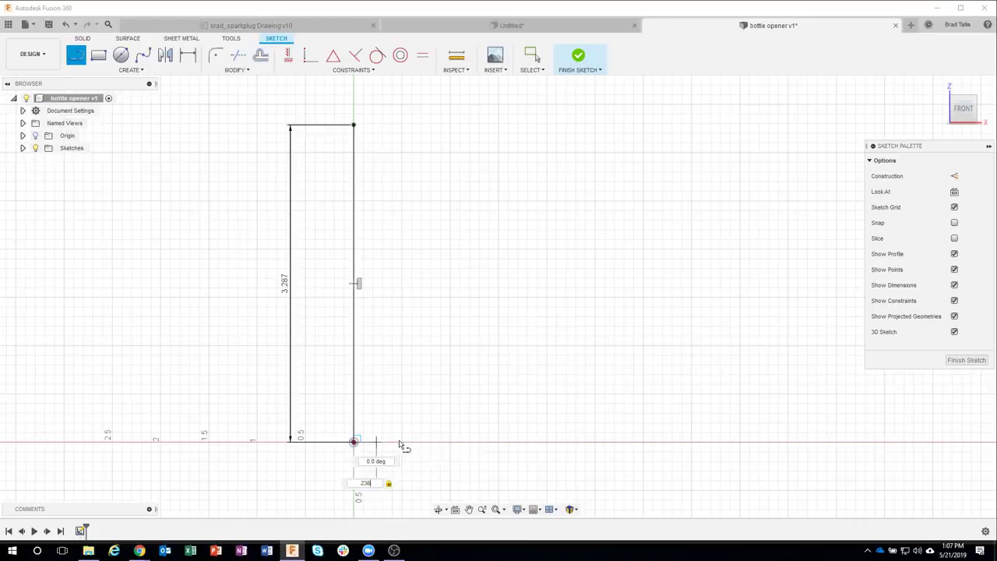
key("Return")
key("Escape")
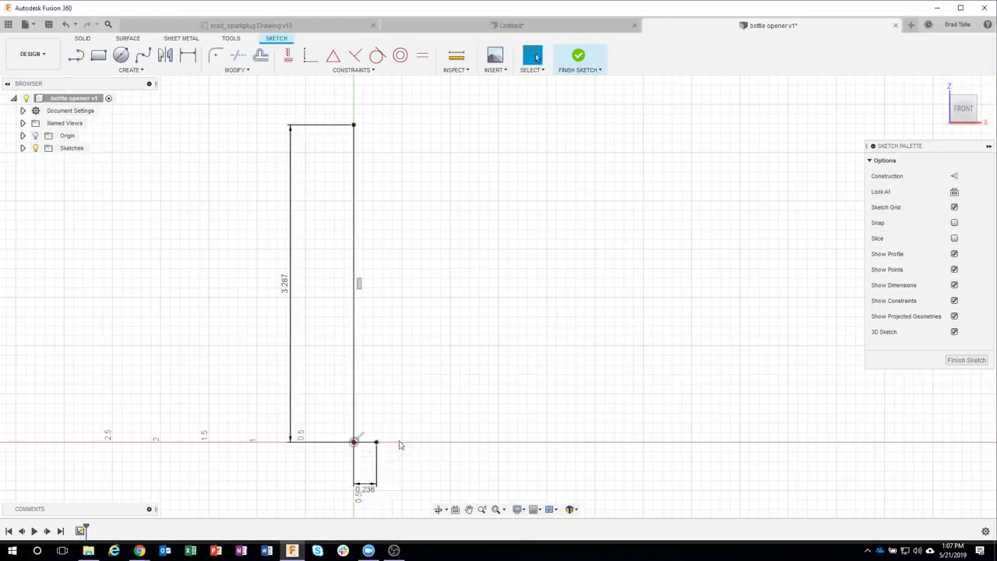
scroll(401, 444, "up", 5)
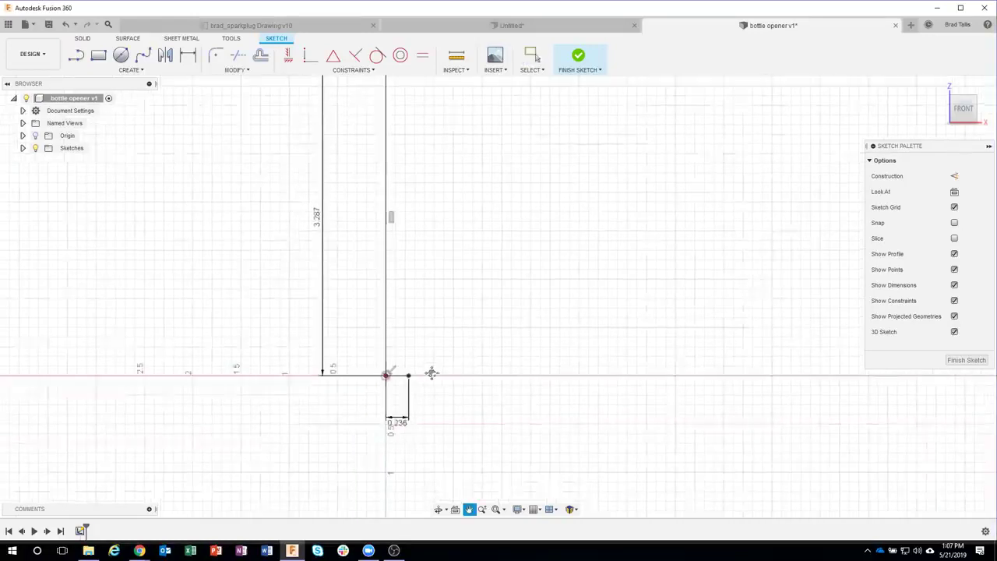
key("l")
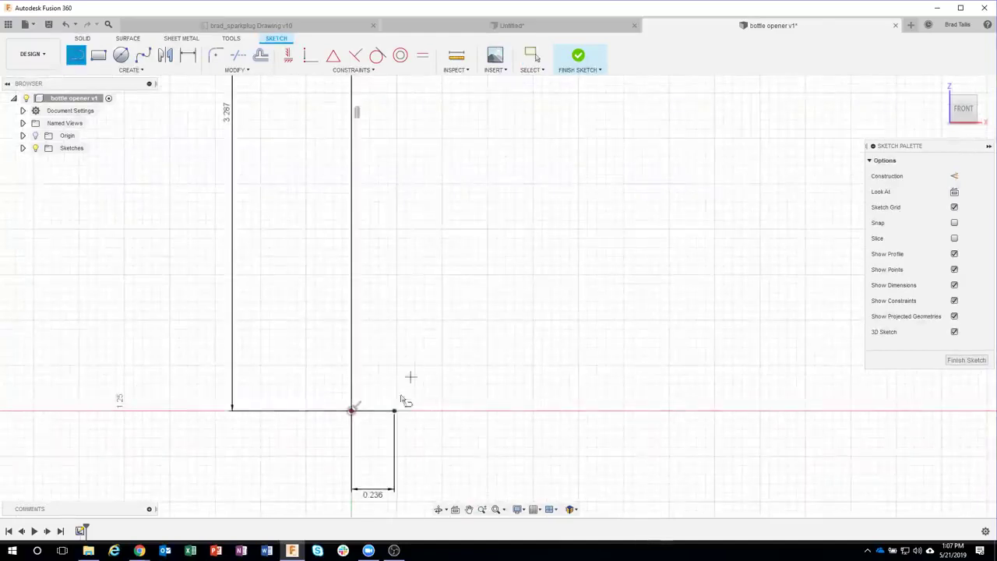
left_click(394, 410)
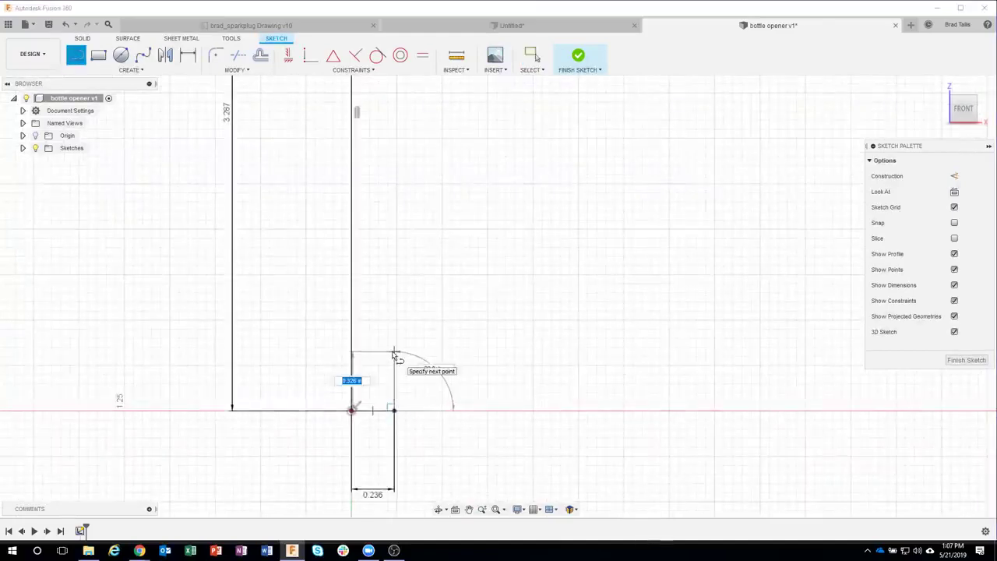
type(".5")
key("Return")
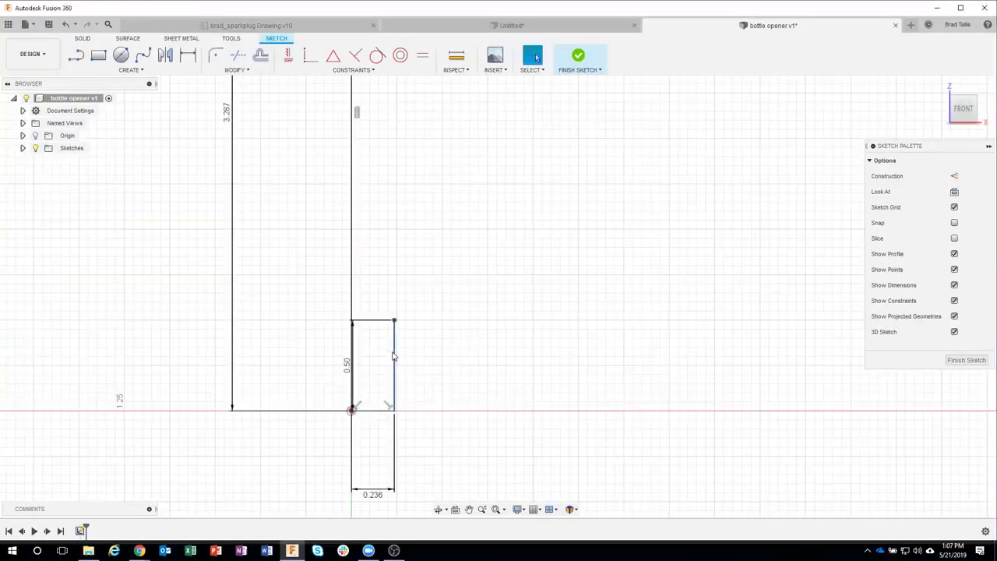
left_click_drag(348, 365, 471, 364)
scroll(503, 272, "down", 4)
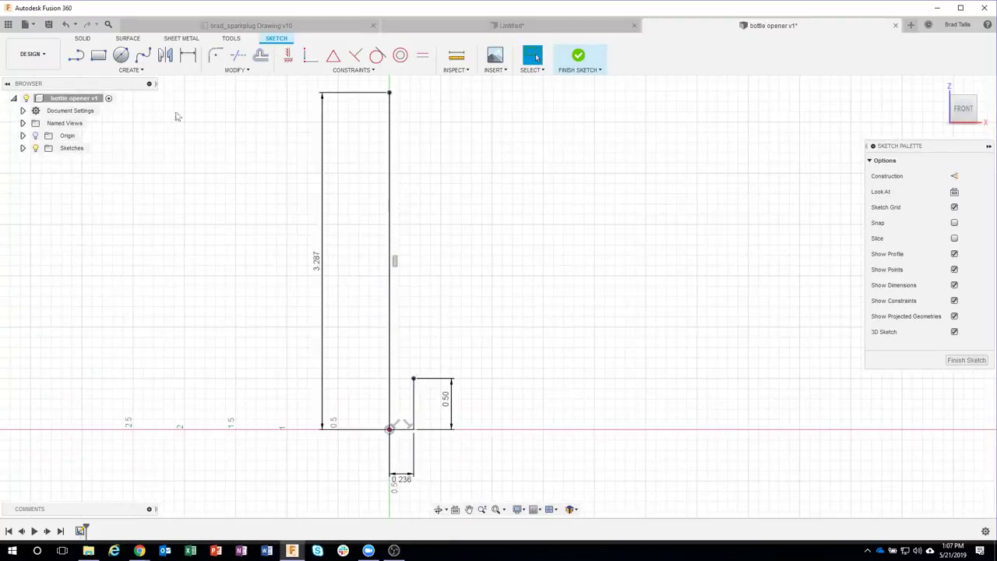
Step: Draw a chain of alternating horizontal and vertical segments stepping up the right side
left_click(76, 55)
scroll(425, 359, "up", 3)
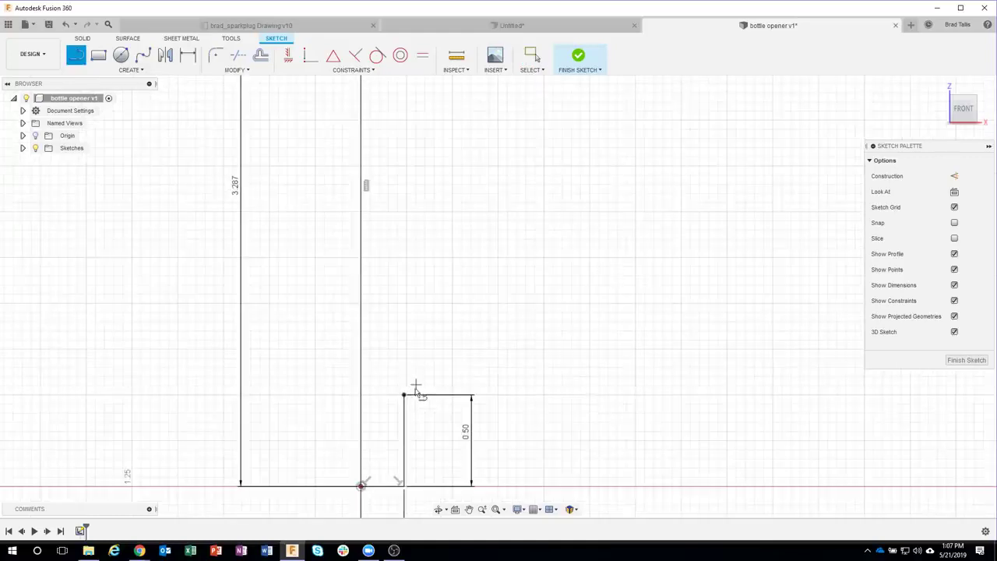
left_click(404, 396)
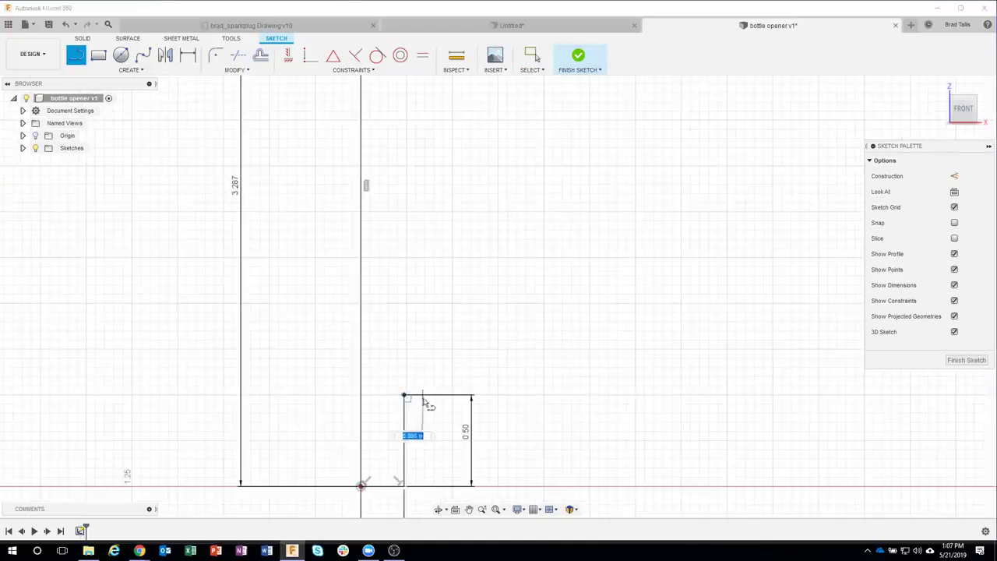
left_click(423, 396)
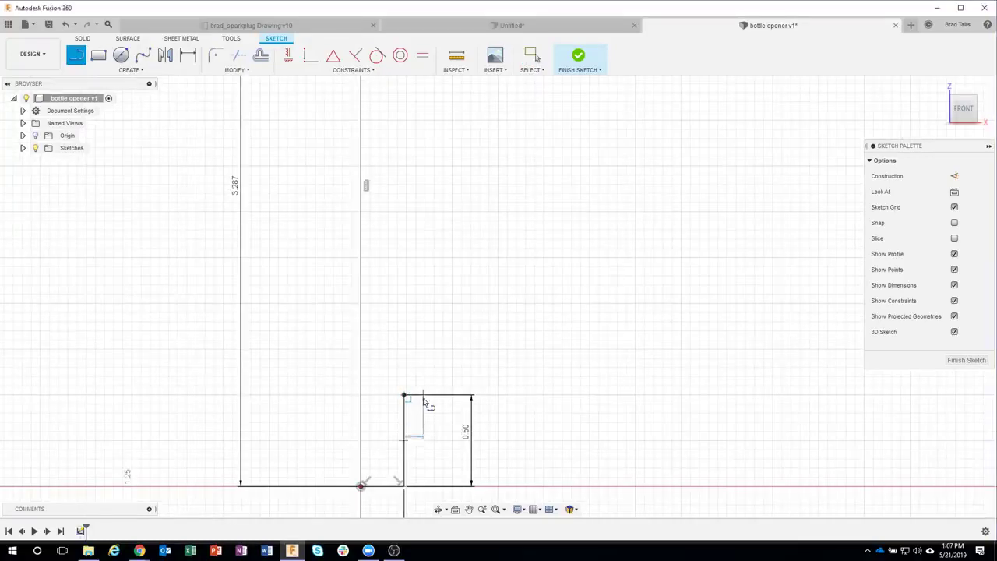
left_click(423, 302)
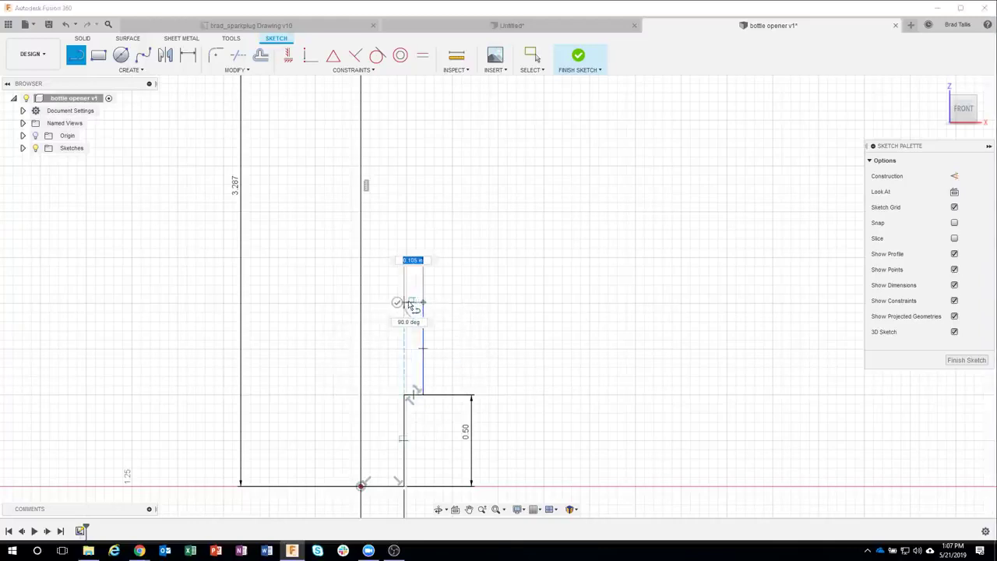
left_click(413, 302)
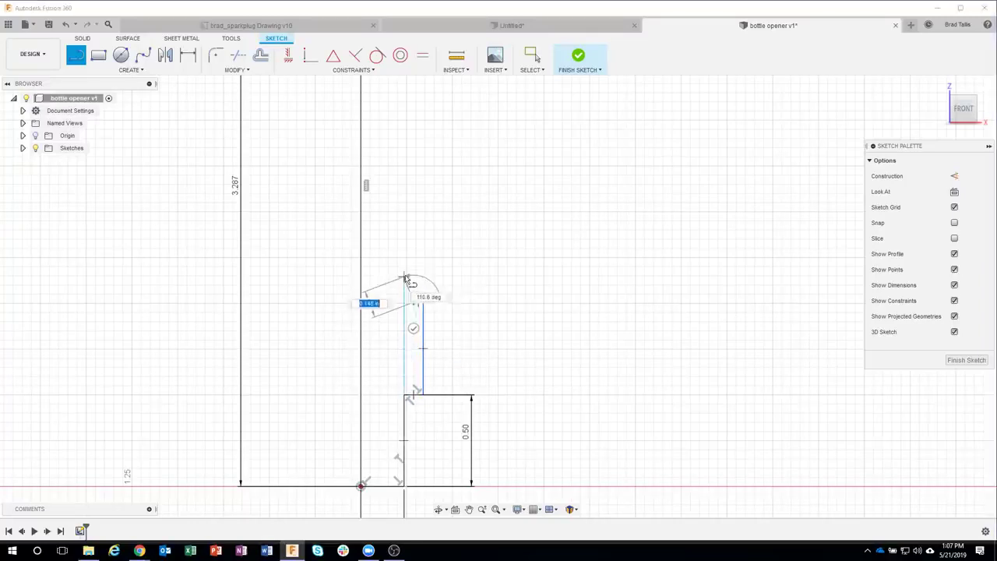
left_click(413, 284)
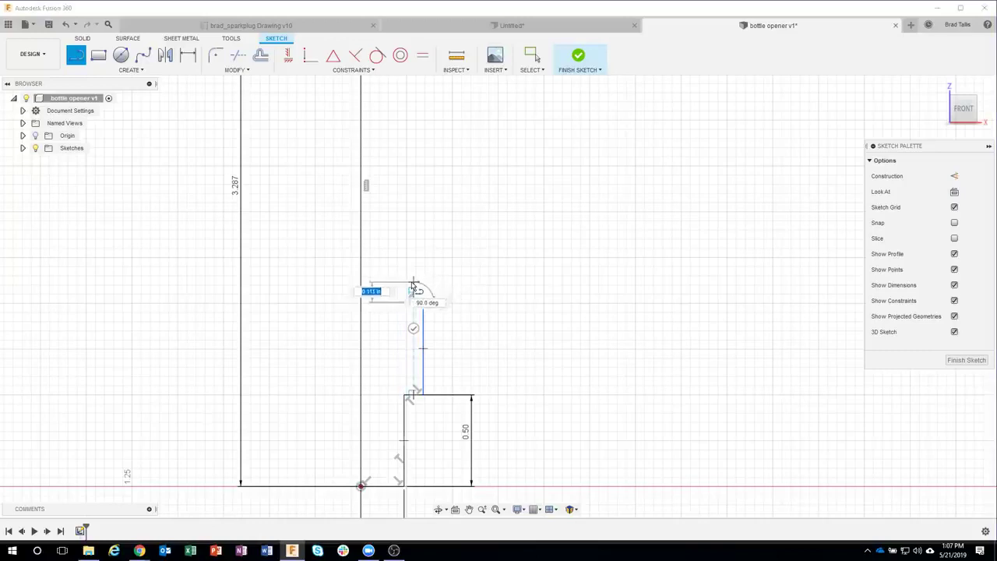
left_click(441, 284)
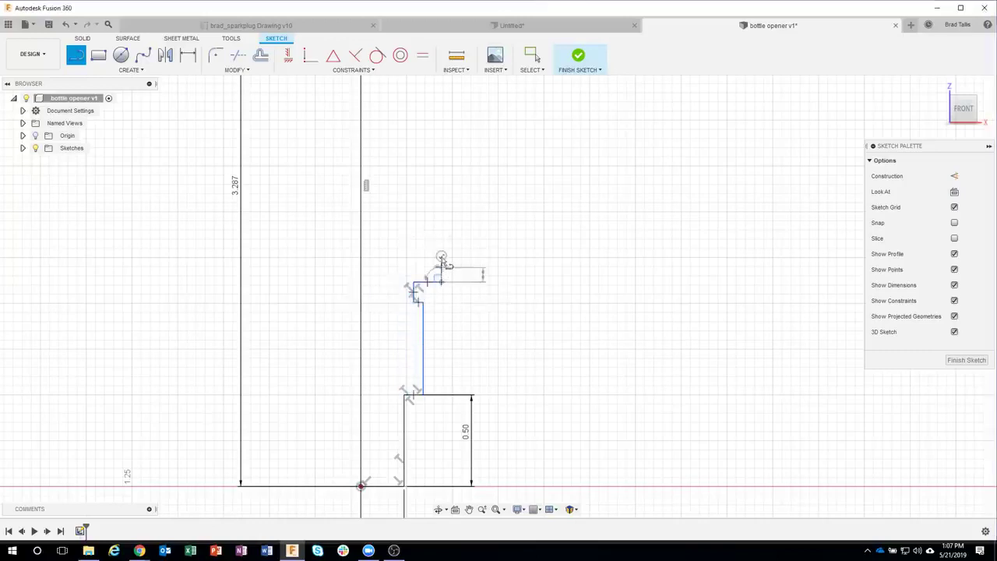
left_click(441, 226)
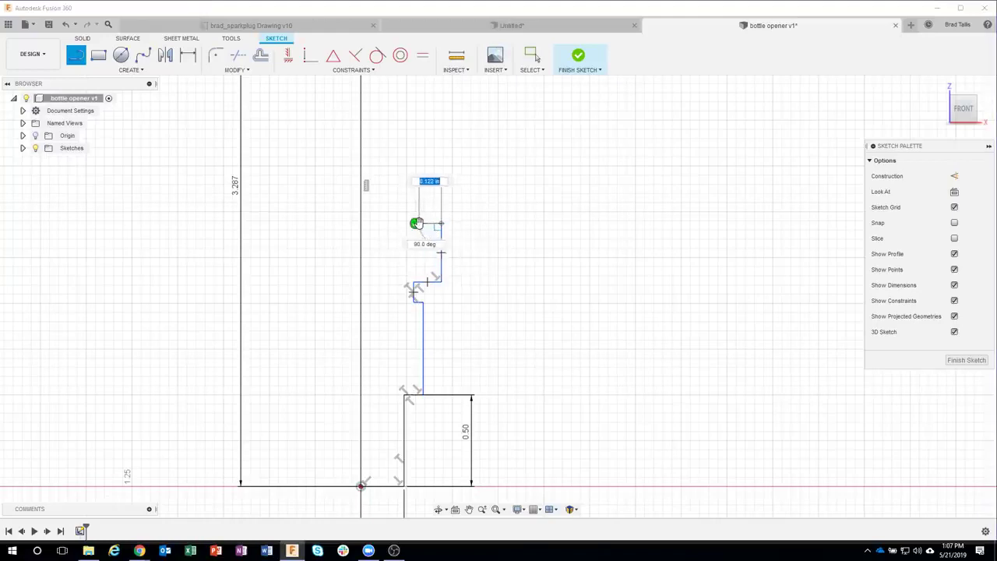
left_click(426, 225)
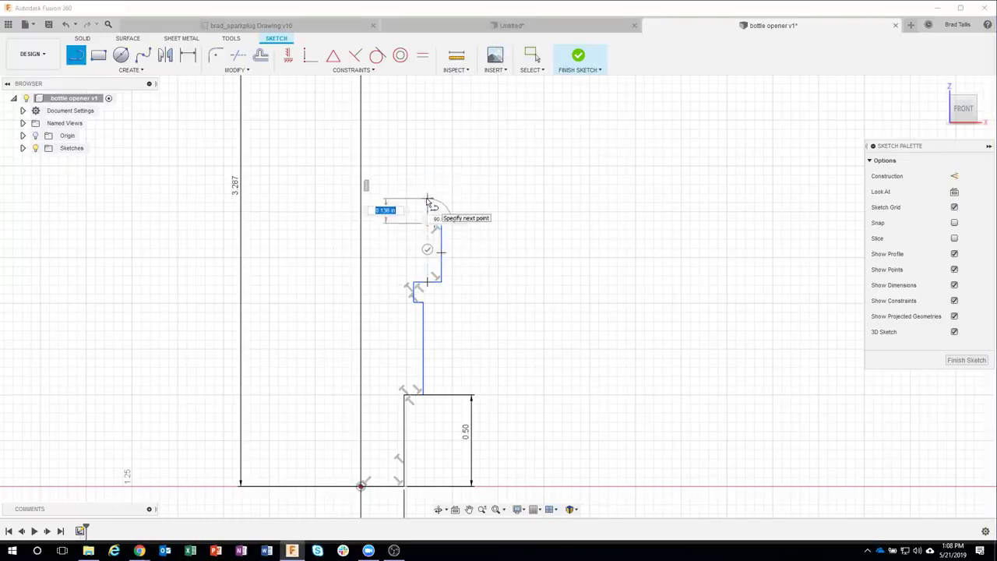
left_click(427, 191)
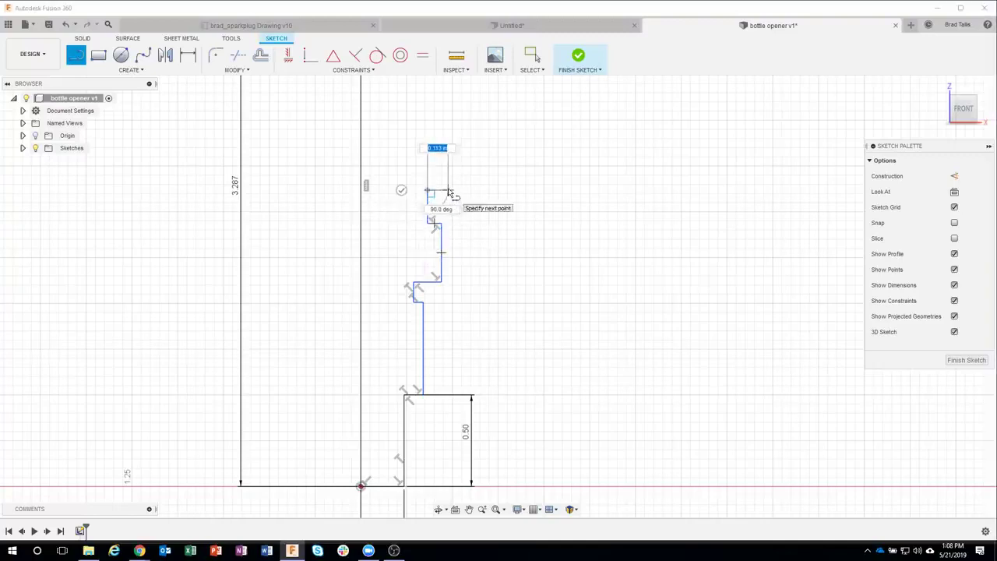
Step: Extend the profile upward with a tall vertical segment, a top ledge and a leftward step
scroll(443, 192, "up", 2)
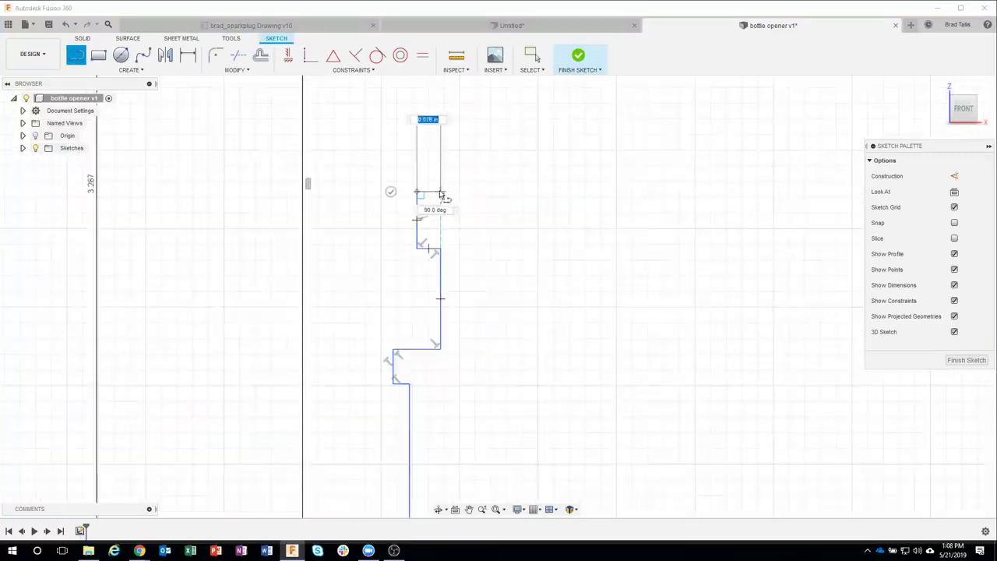
left_click_drag(431, 167, 431, 93)
left_click(430, 91)
middle_click_drag(429, 91, 434, 209)
left_click(389, 211)
mouse_move(389, 210)
left_mouse_down()
mouse_move(400, 160)
mouse_move(389, 158)
left_mouse_up()
left_click(354, 157)
middle_click_drag(359, 98, 354, 363)
scroll(365, 334, "down", 5)
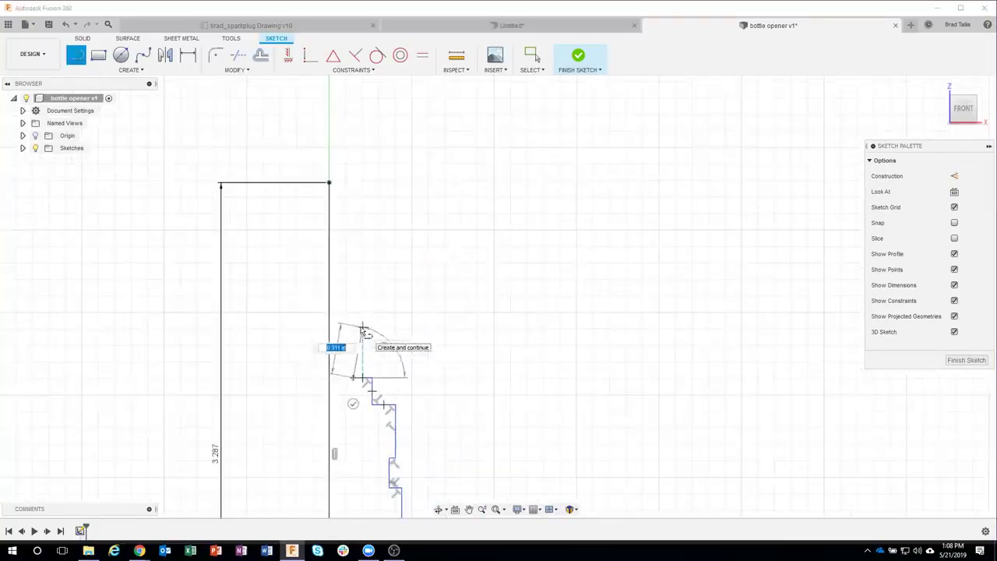
Step: Finish the top of the profile with an angled chamfer, short steps and a final vertical segment
left_click(353, 276)
scroll(354, 257, "up", 2)
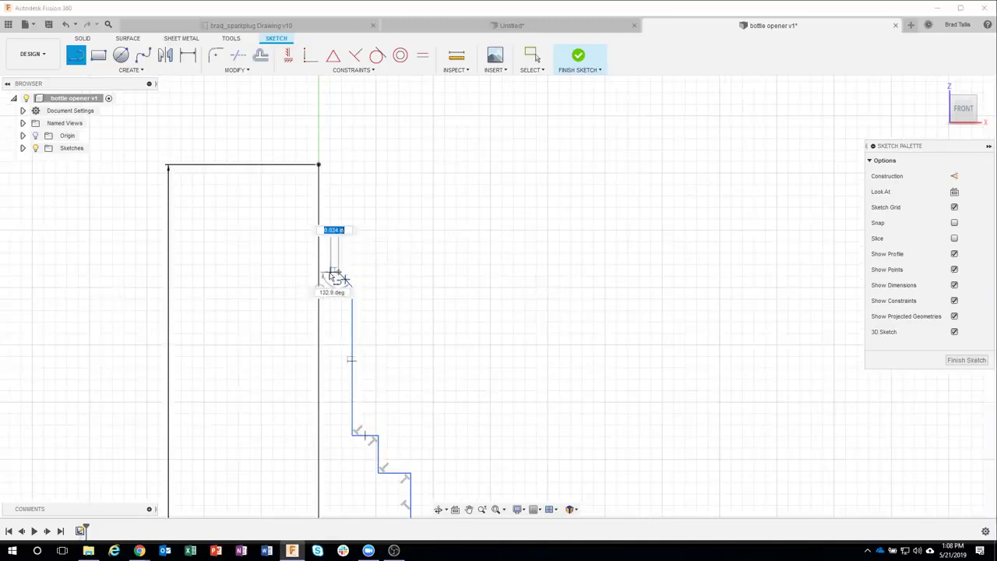
scroll(334, 277, "up", 3)
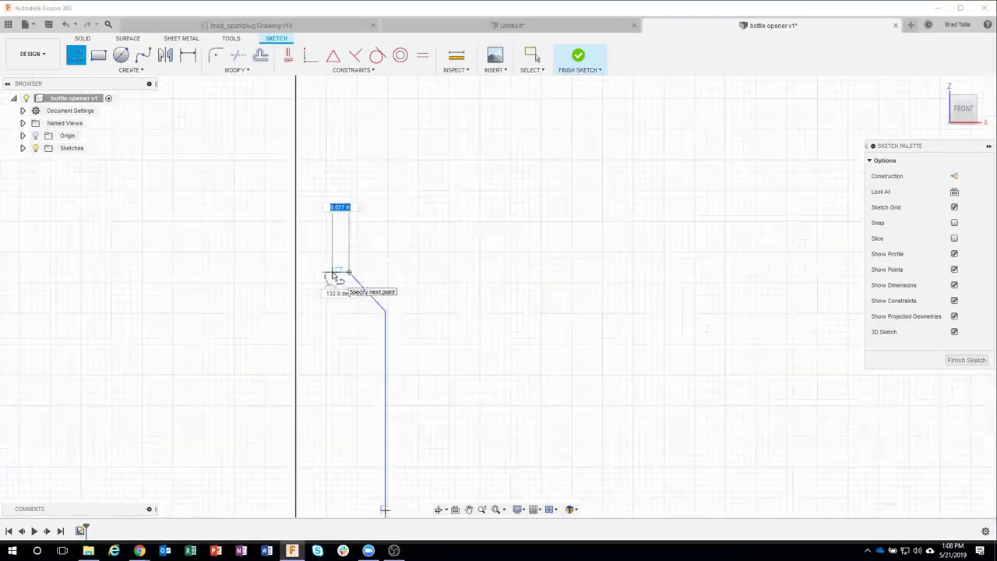
left_click(336, 272)
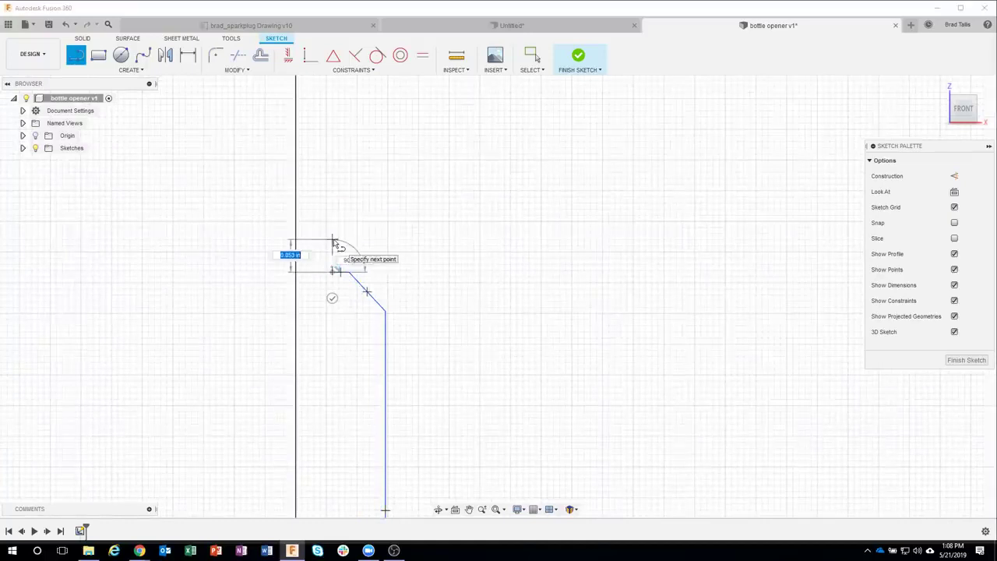
left_click(333, 196)
left_click(320, 195)
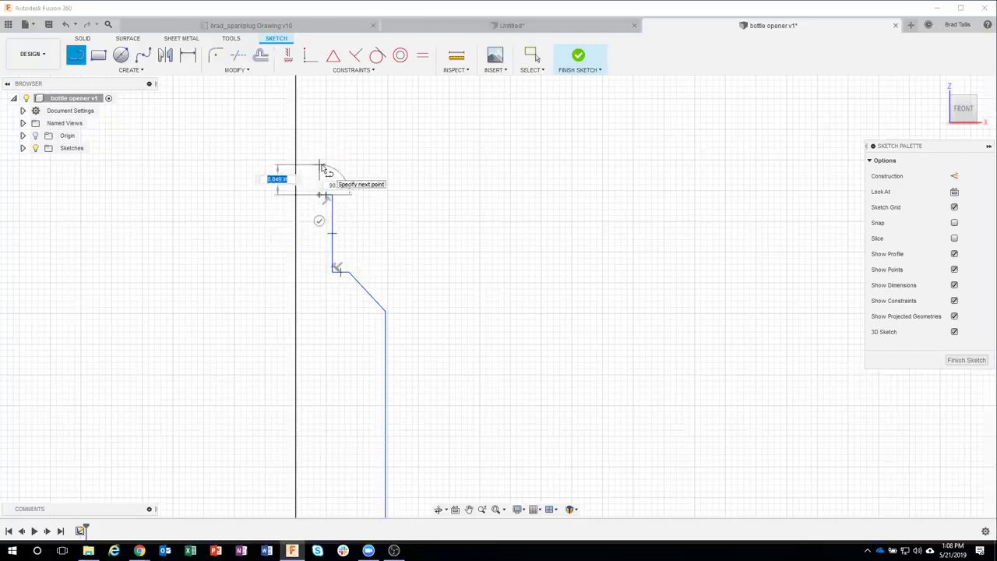
left_click(320, 163)
left_click(293, 164)
middle_click_drag(471, 341, 528, 201)
scroll(518, 340, "down", 5)
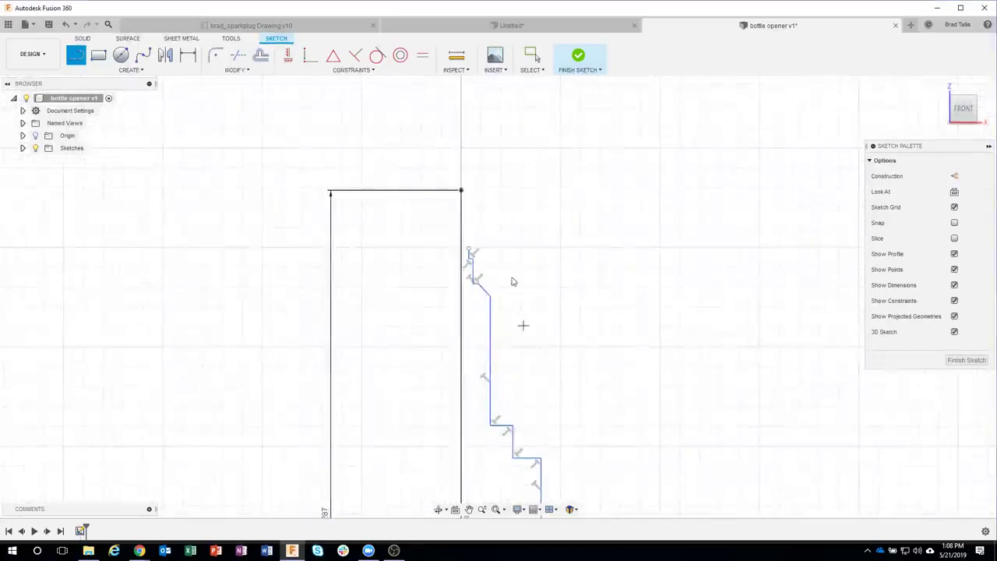
middle_click_drag(517, 289, 499, 197)
scroll(594, 384, "down", 3)
middle_click_drag(593, 384, 546, 259)
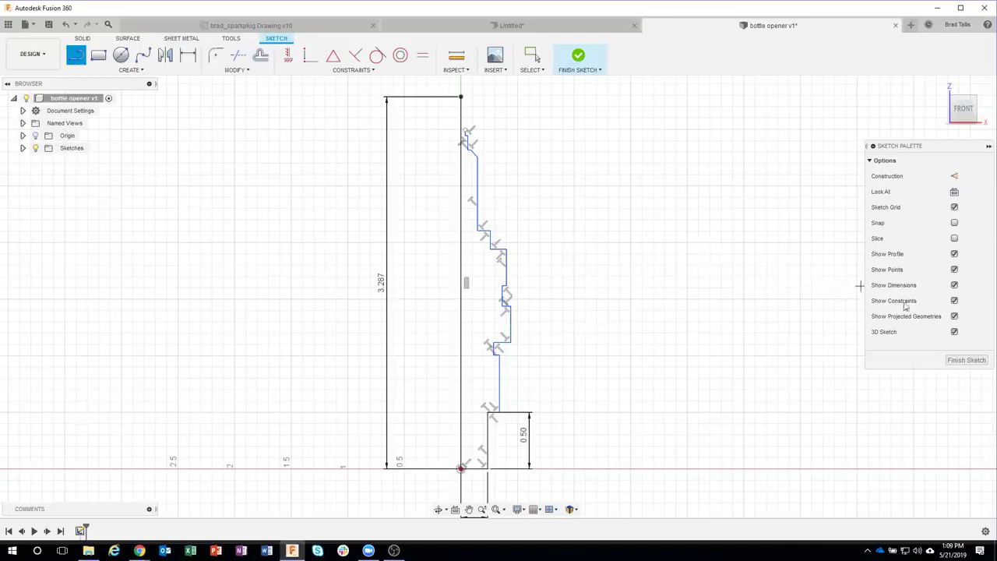
Step: Turn off Show Constraints and exit the Line tool to view the uncluttered stepped profile
left_click(954, 301)
key("Escape")
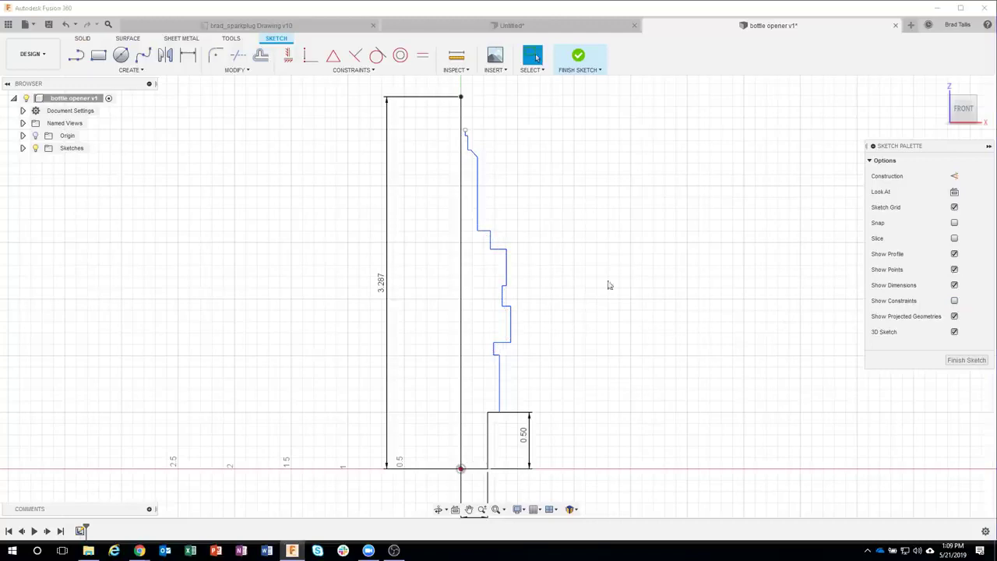
middle_click_drag(553, 406, 578, 352)
scroll(564, 349, "up", 3)
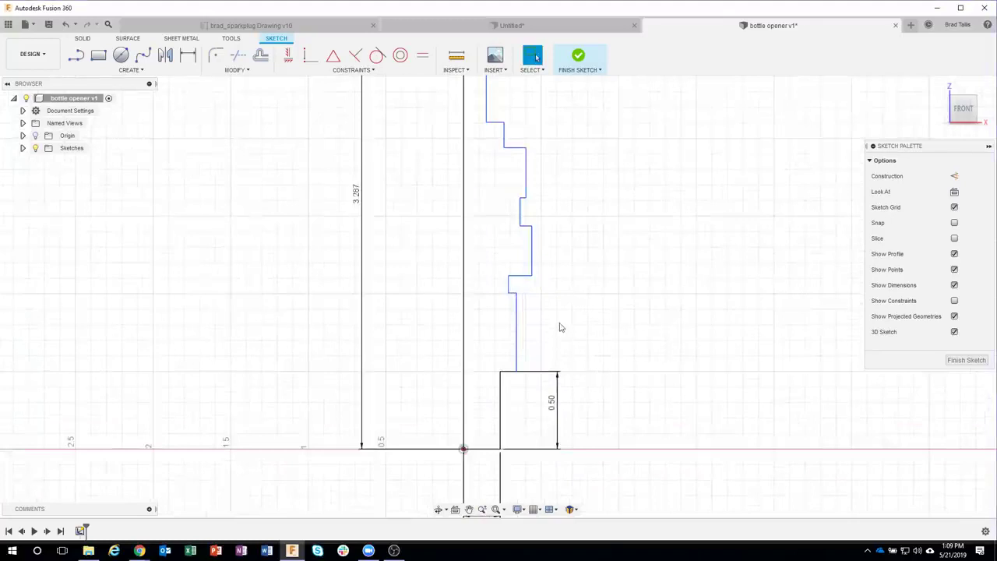
scroll(568, 363, "up", 2)
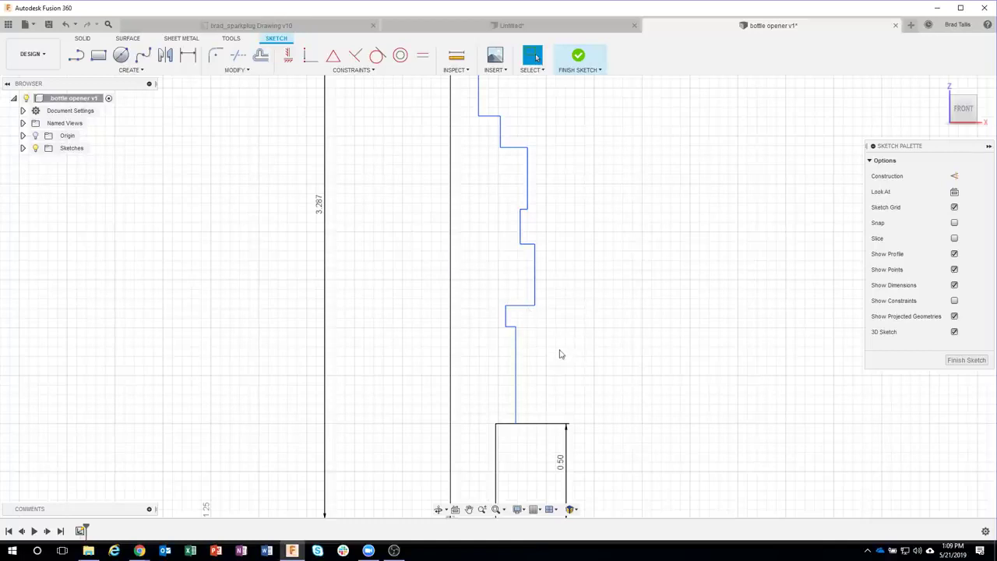
key("d")
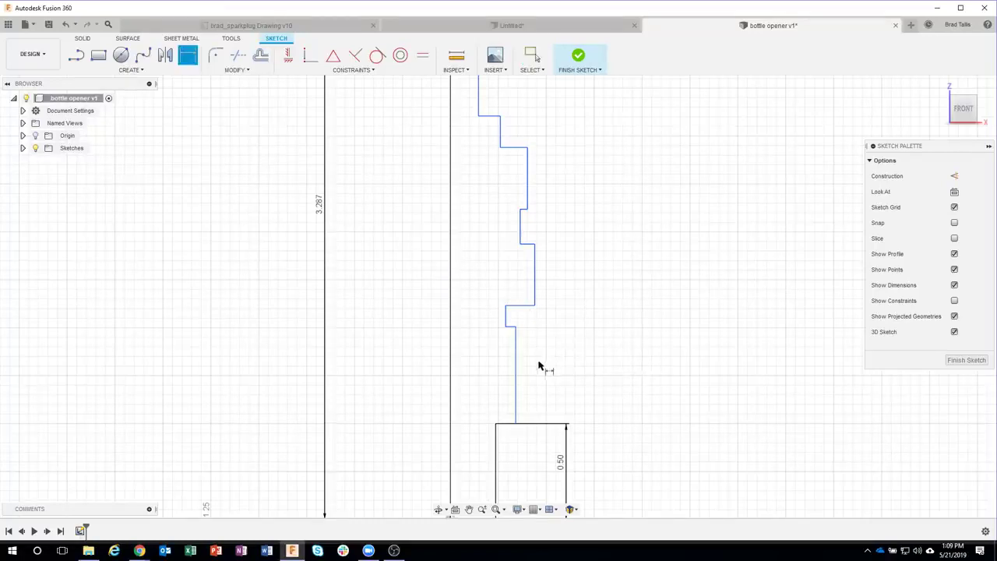
Step: Dimension the segment above the 0.50 base to 0.635 and nudge the short step line upward
left_click(515, 370)
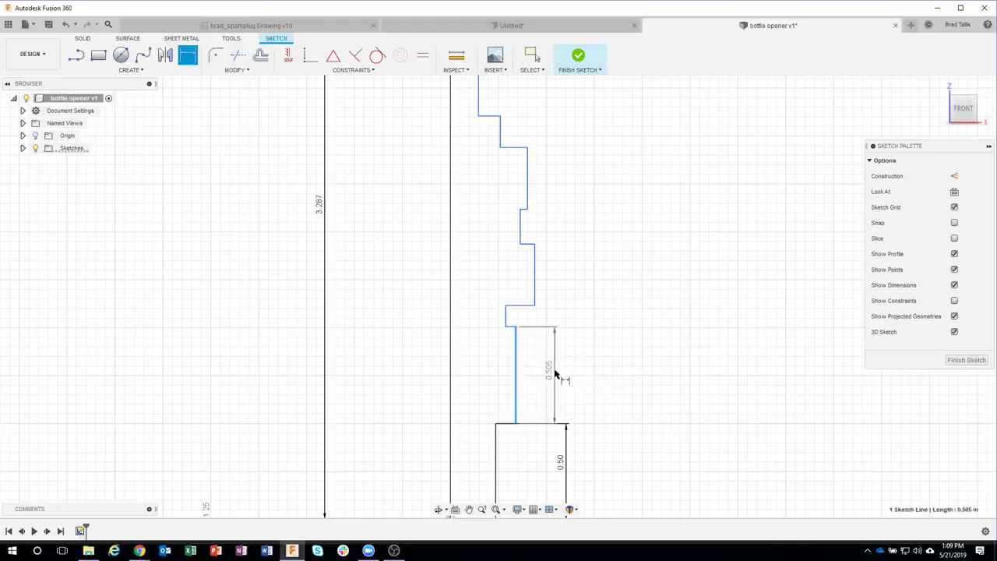
left_click(568, 374)
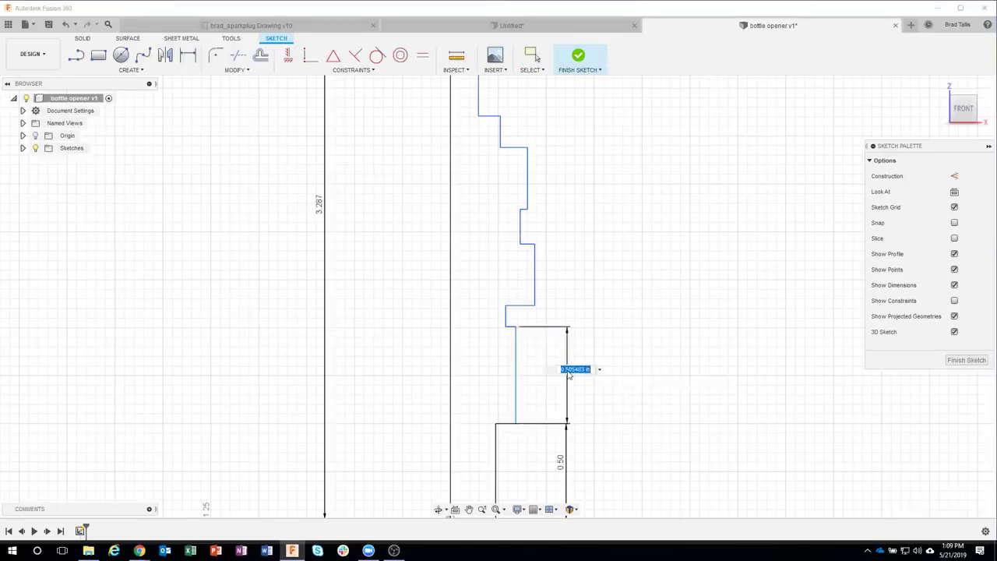
key("BackSpace")
type(".635")
key("Return")
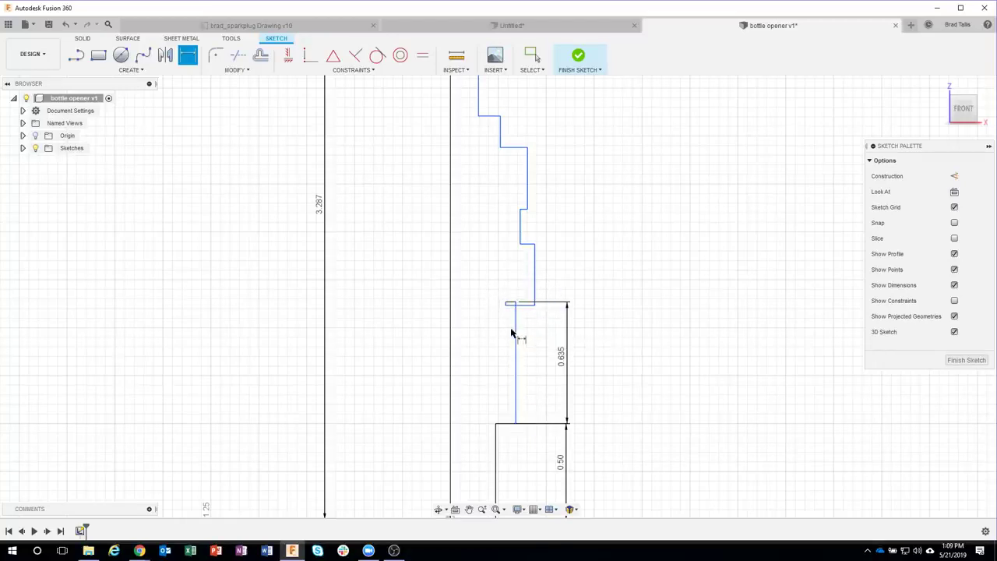
key("Escape")
mouse_move(525, 312)
left_mouse_down()
mouse_move(525, 296)
mouse_move(534, 329)
mouse_move(535, 293)
left_mouse_up()
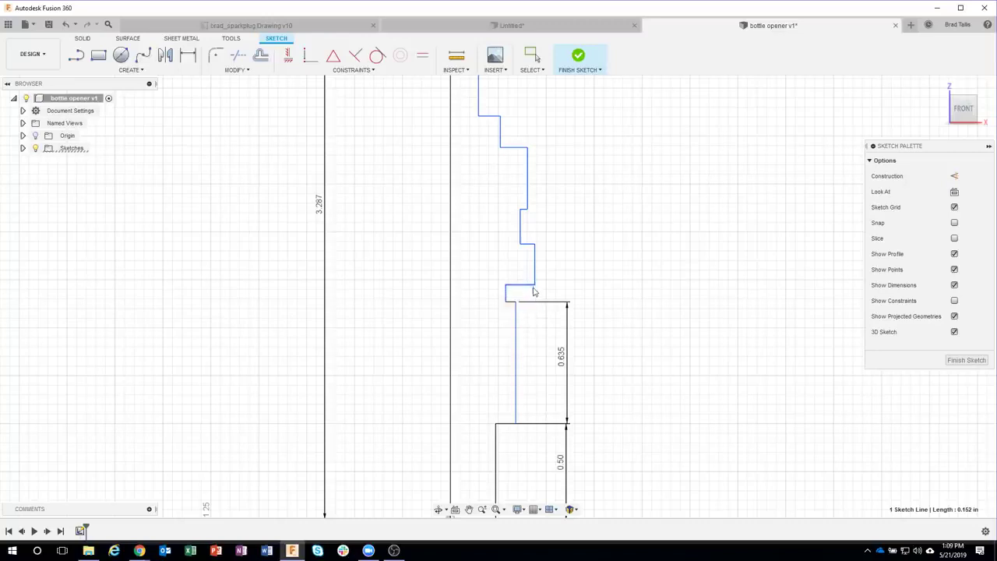
scroll(563, 287, "down", 1)
middle_click_drag(607, 231, 600, 301)
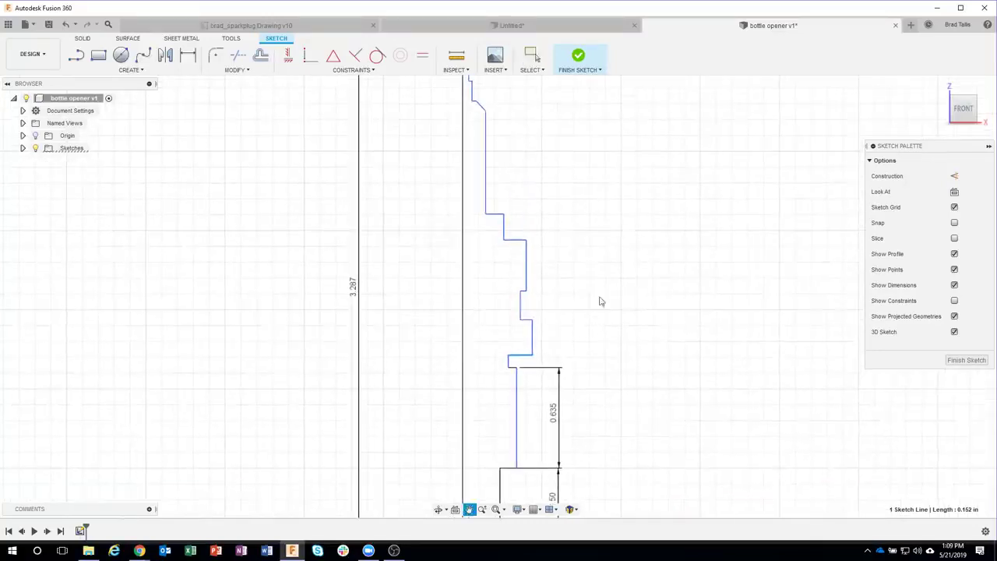
Step: Shift the window-selected stepped lines slightly upward and drag the notch's short ledge down
left_click_drag(437, 199, 575, 367)
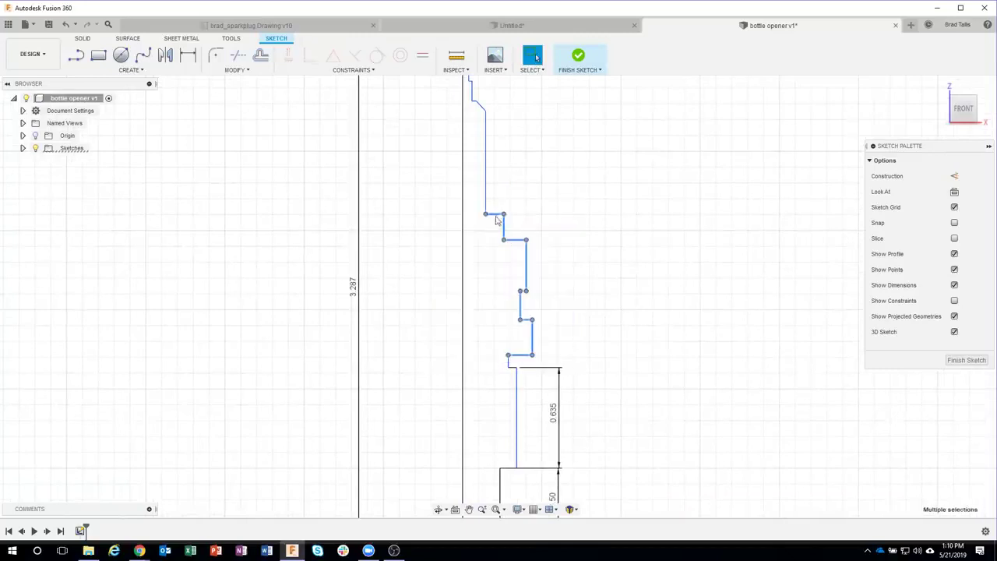
mouse_move(495, 220)
left_mouse_down()
mouse_move(495, 184)
mouse_move(496, 215)
mouse_move(507, 198)
mouse_move(495, 194)
left_mouse_up()
left_click(576, 276)
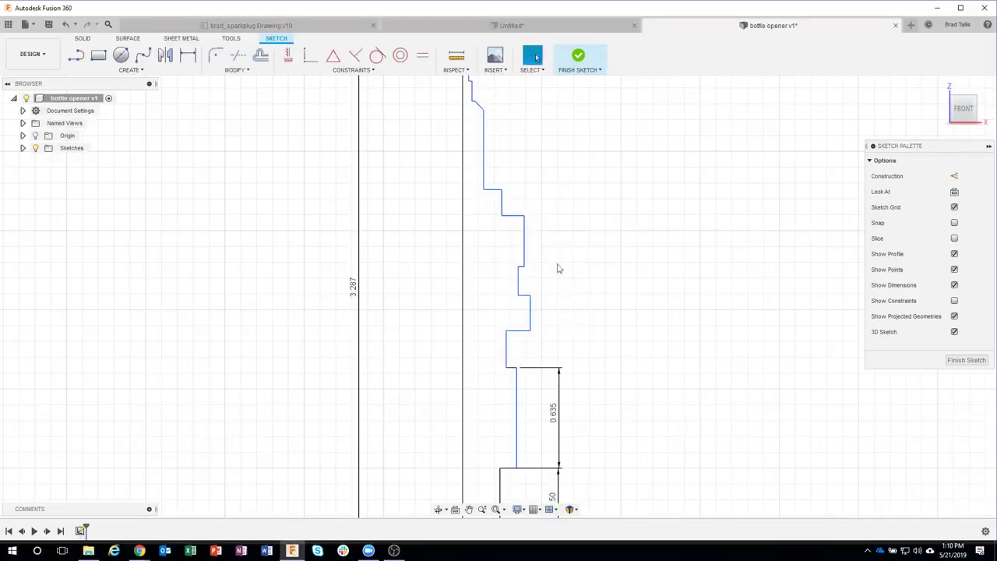
scroll(533, 267, "up", 2)
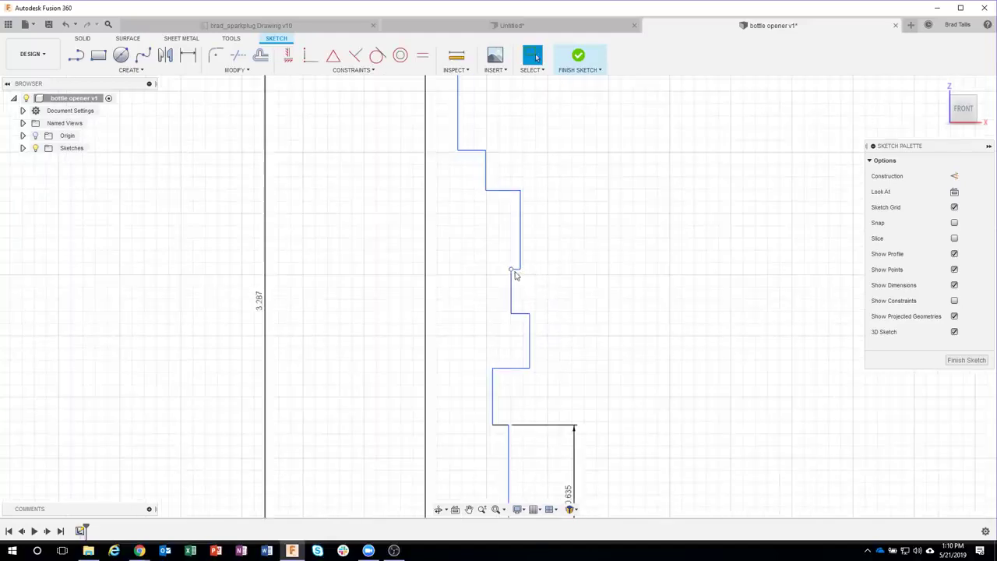
scroll(516, 274, "up", 2)
mouse_move(521, 313)
left_mouse_down()
mouse_move(522, 357)
mouse_move(521, 282)
left_mouse_up()
mouse_move(561, 310)
middle_mouse_down()
mouse_move(574, 264)
mouse_move(567, 275)
mouse_move(544, 225)
middle_mouse_up()
scroll(575, 269, "down", 1)
scroll(554, 253, "down", 1)
Step: Dimension the short groove vertical line to a height of 0.09
key("d")
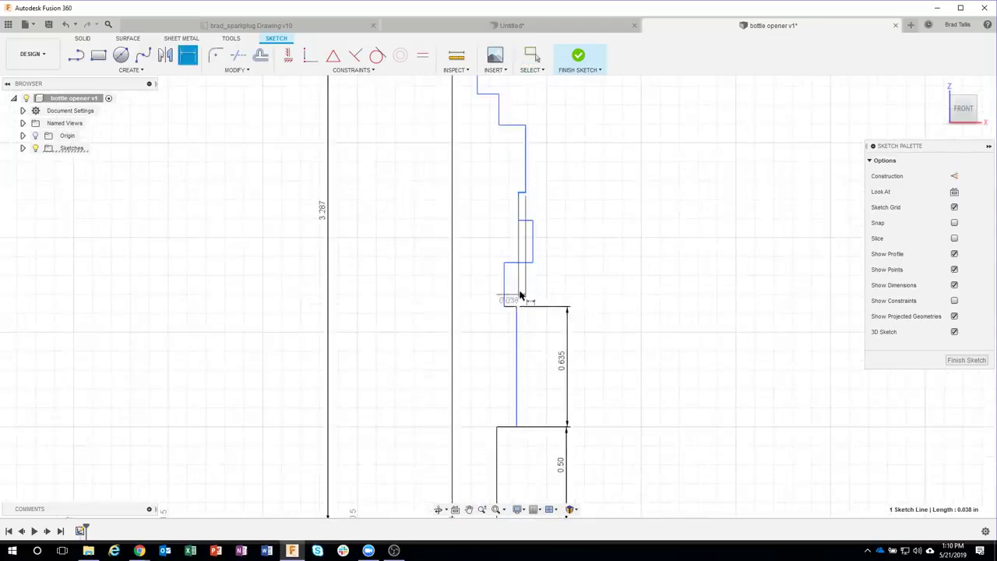
key("Escape")
key("d")
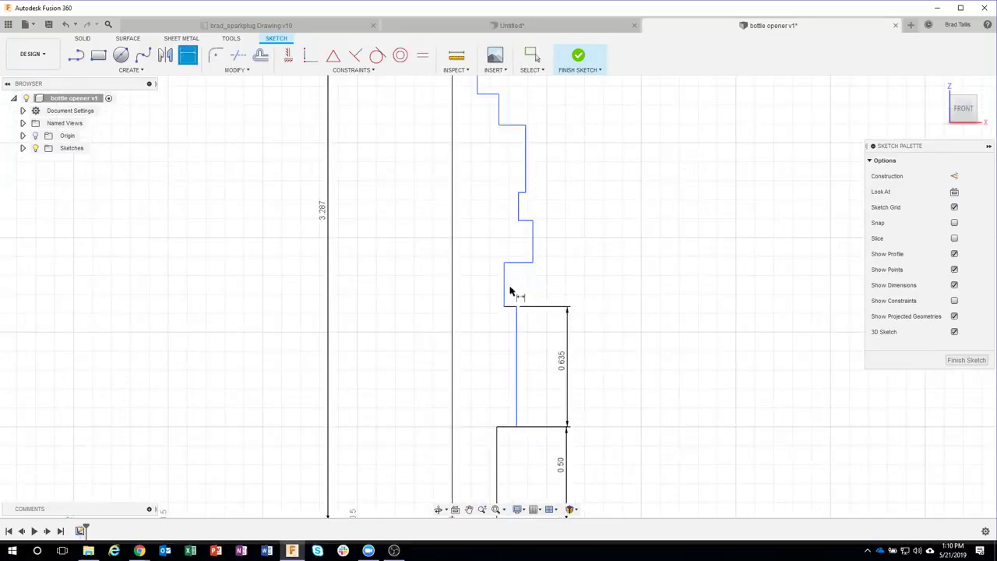
left_click(506, 285)
left_click(576, 287)
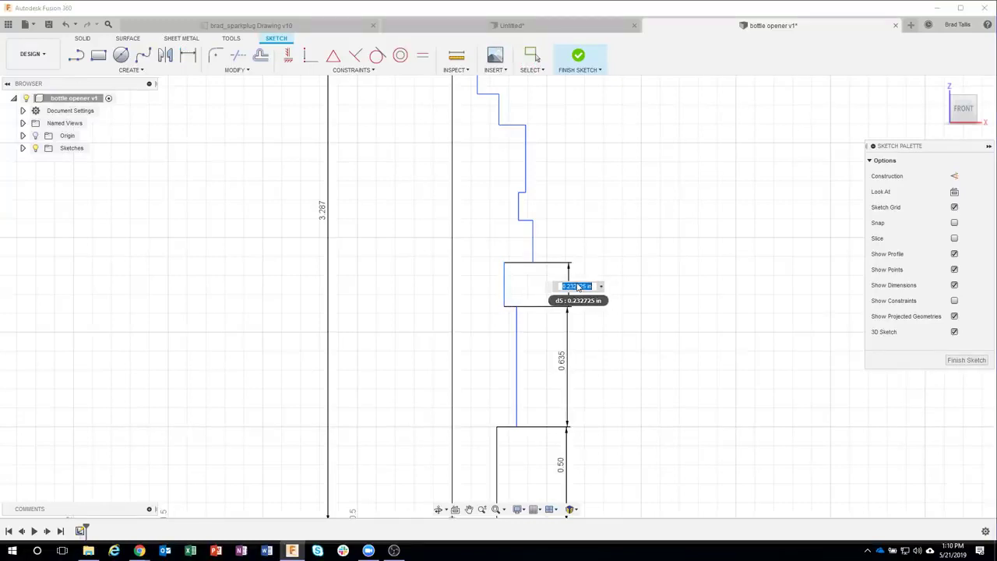
key("BackSpace")
type(".09")
key("Return")
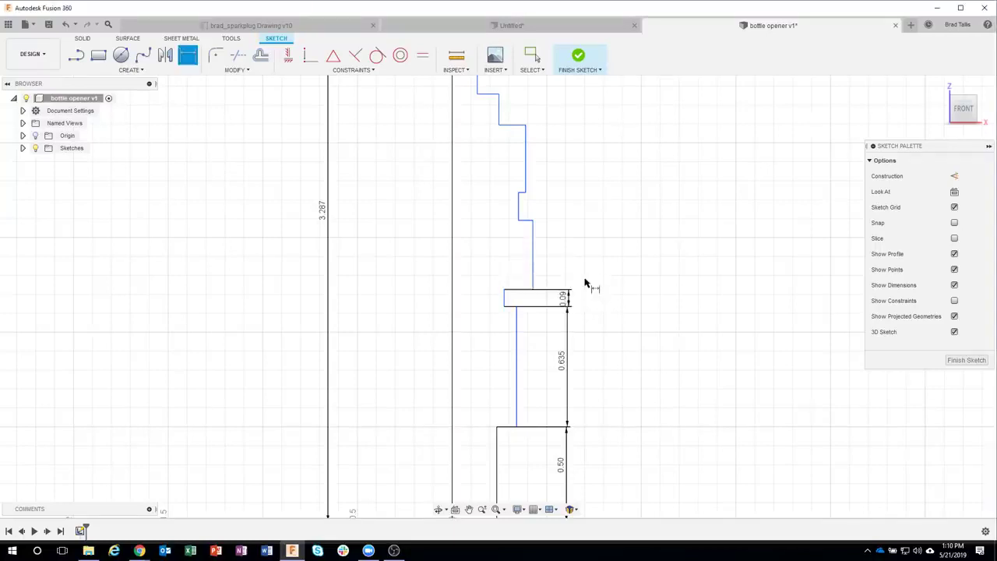
Step: Dimension the segment above the groove to 0.188 and the upper step to 0.12
left_click(535, 262)
left_click(567, 263)
key("BackSpace")
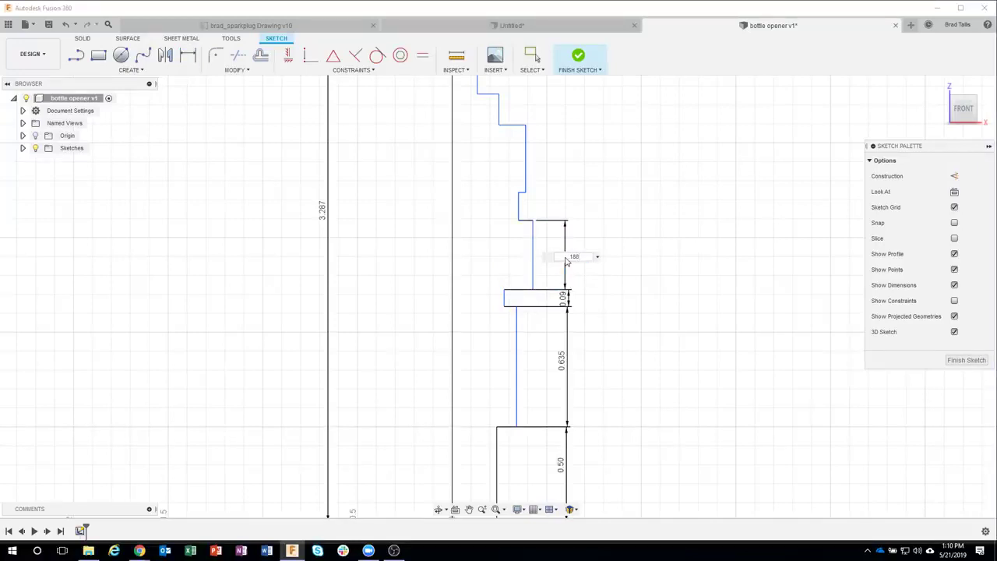
type(".188")
key("Return")
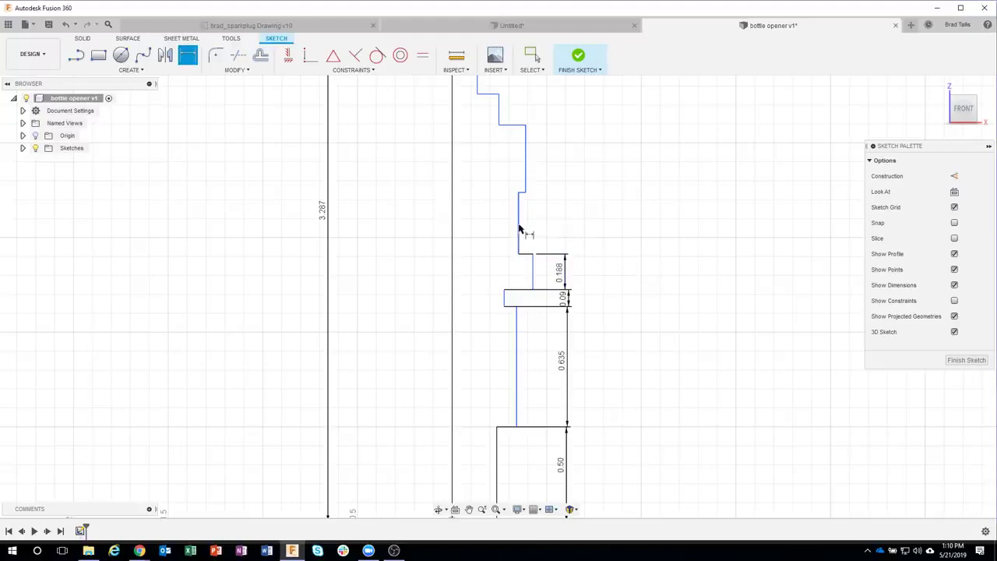
left_click(518, 229)
left_click(570, 226)
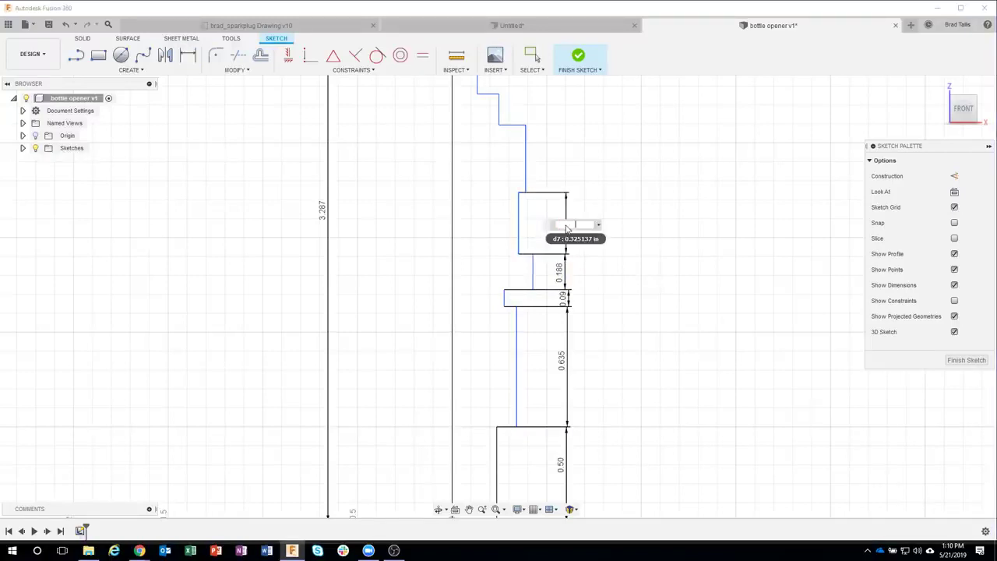
type(".12")
key("Return")
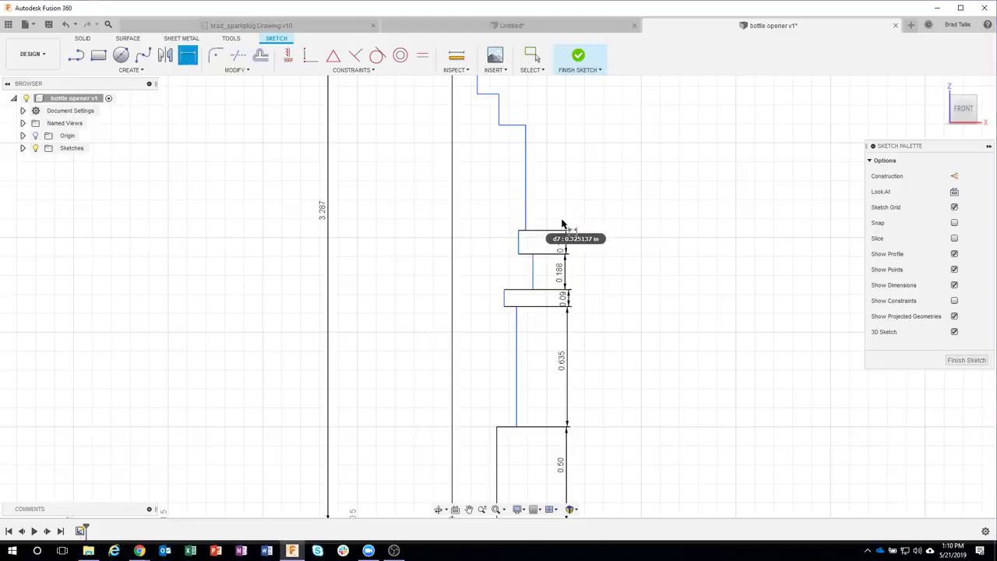
Step: Set the long vertical line above the steps to 0.25
left_click(526, 201)
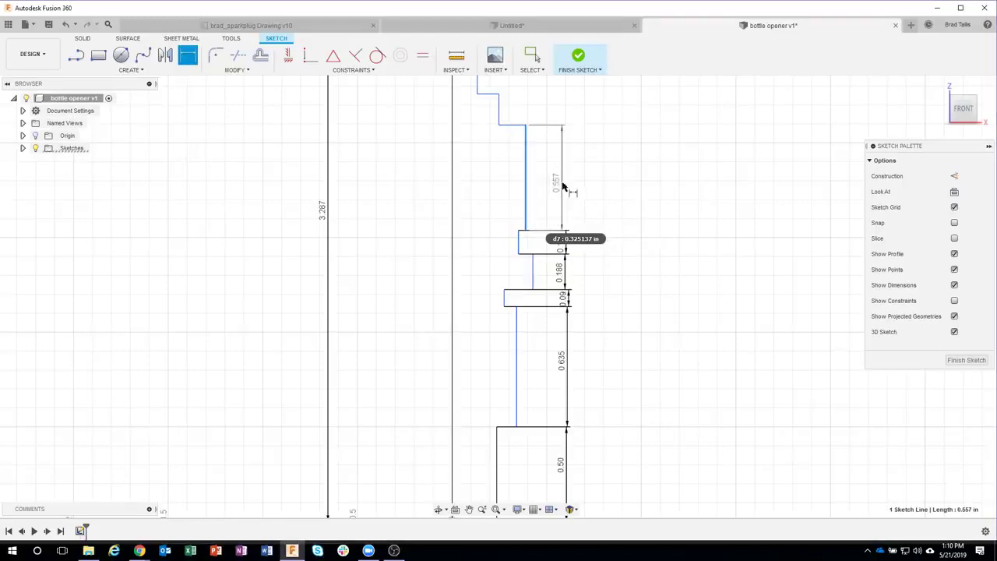
left_click(564, 187)
type(".2")
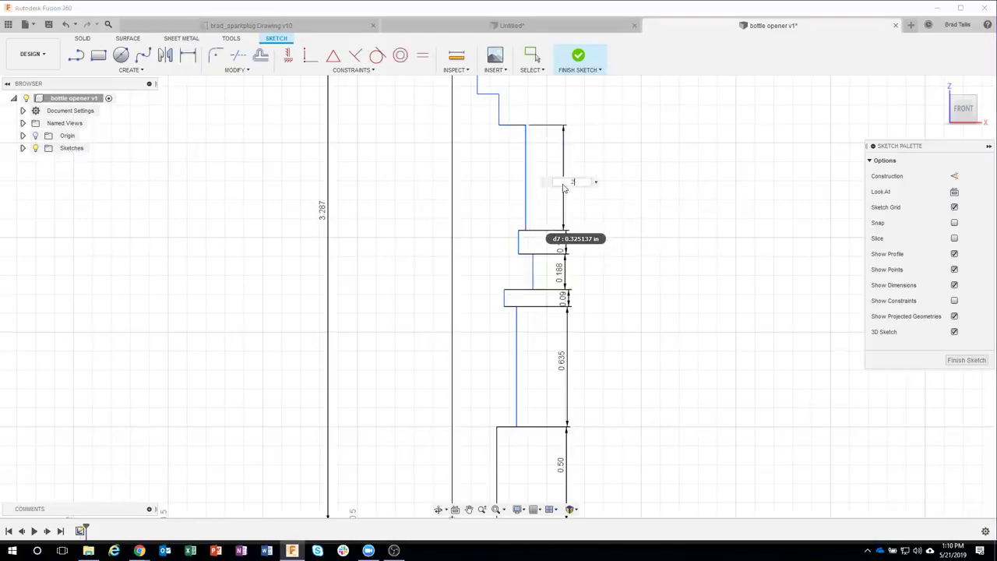
type("5")
key("Return")
middle_click_drag(565, 170, 555, 306)
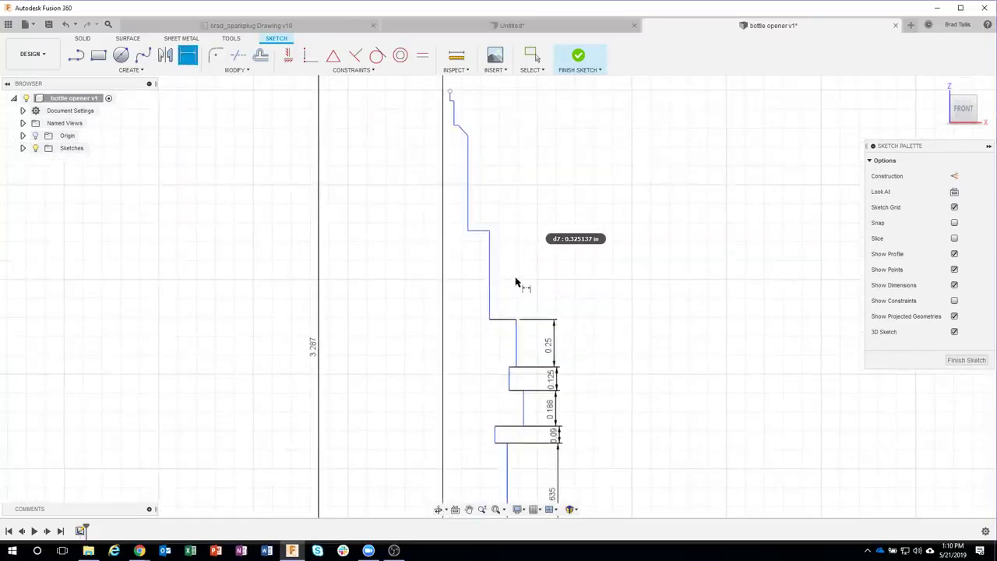
Step: Dimension the next vertical line to 0.125 and the tall line higher up to 0.837
left_click(490, 275)
left_click(555, 286)
type(".125")
key("Return")
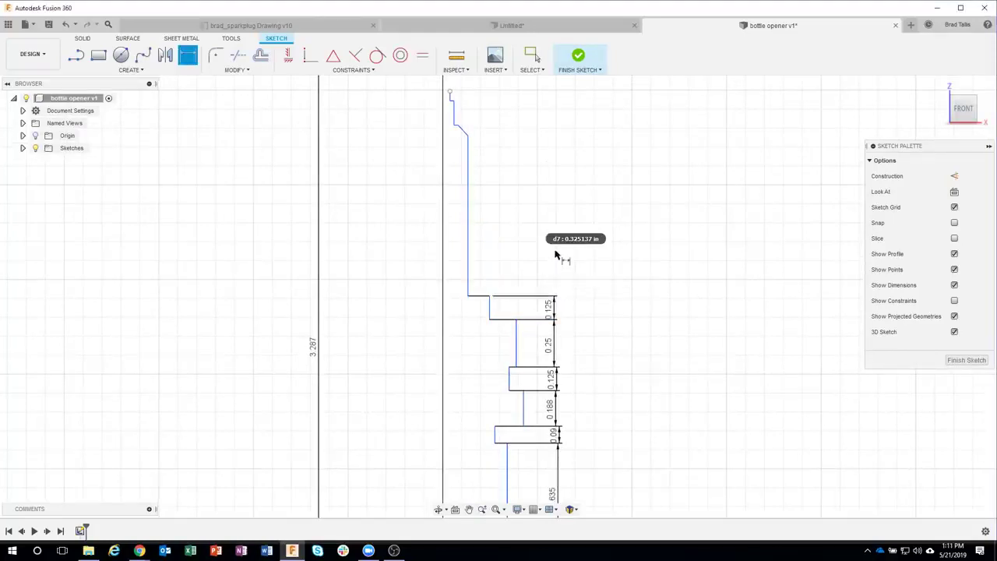
left_click(468, 225)
left_click(553, 236)
key("BackSpace")
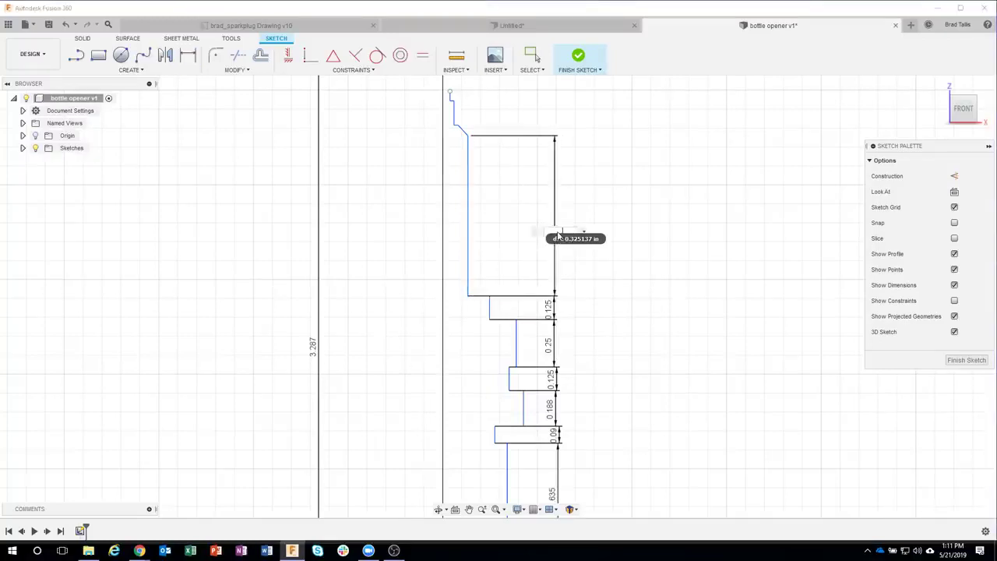
key("Return")
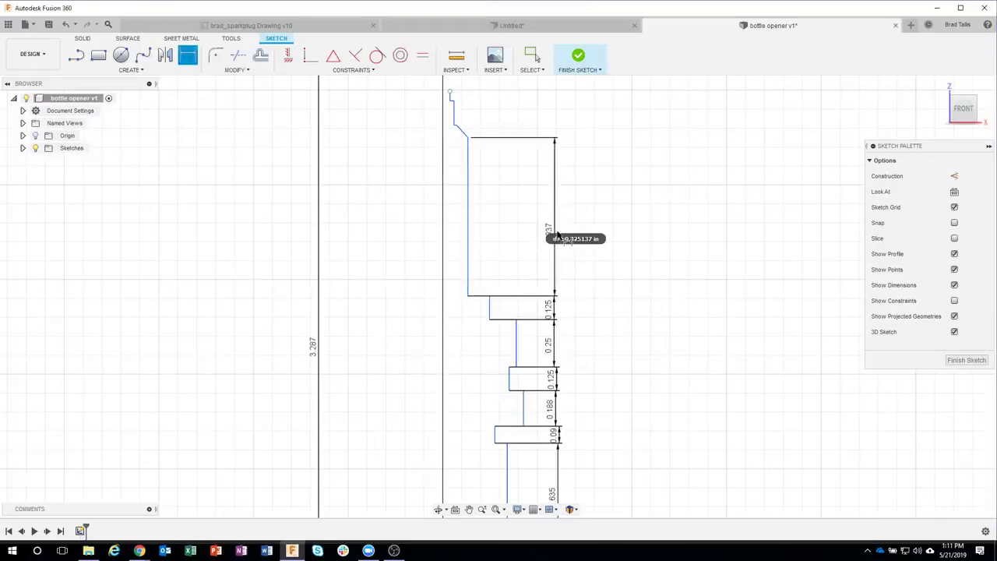
Step: Give the diagonal line a vertical height dimension of 0.10
middle_click_drag(605, 139, 601, 218)
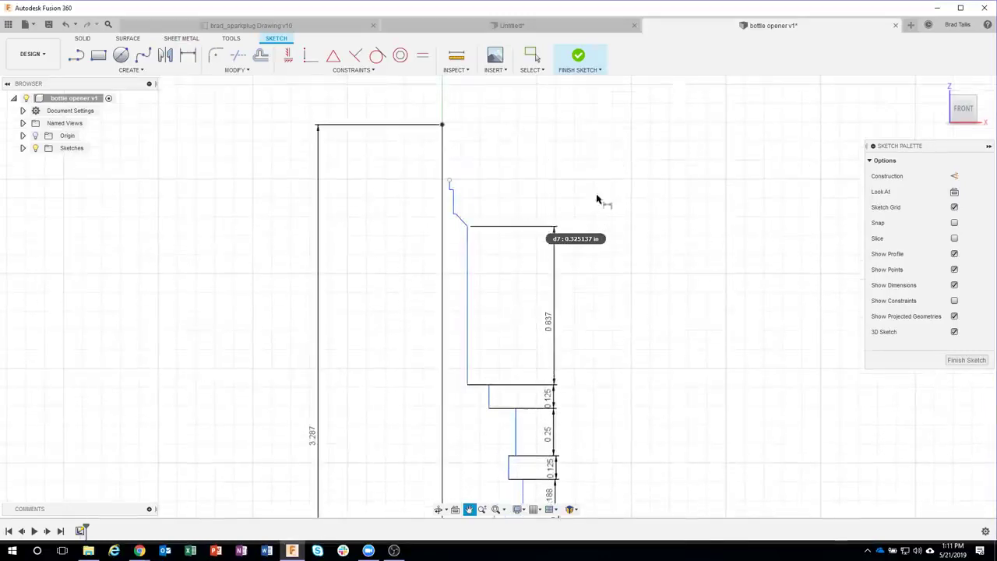
key("d")
scroll(500, 187, "up", 3)
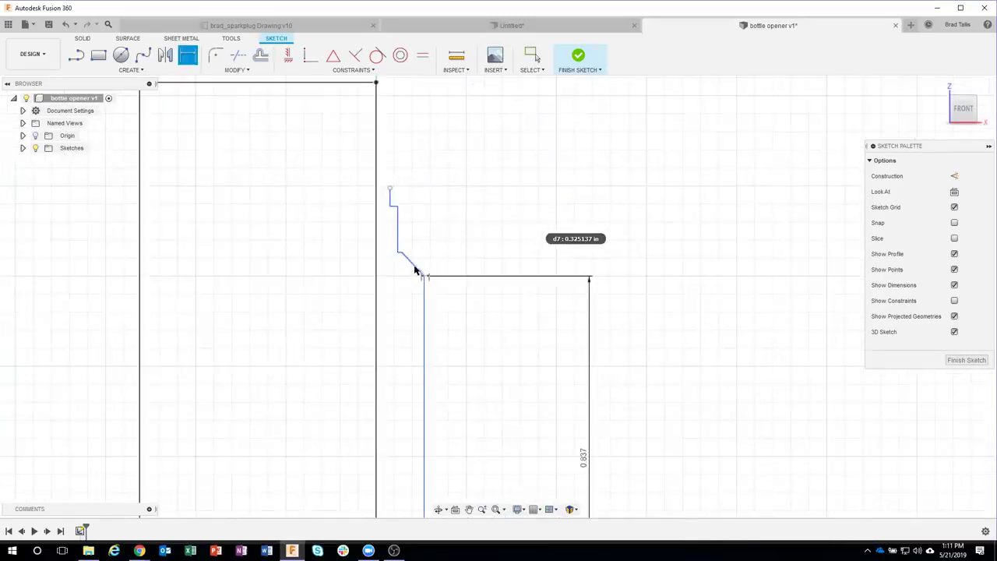
left_click(415, 269)
left_click(602, 268)
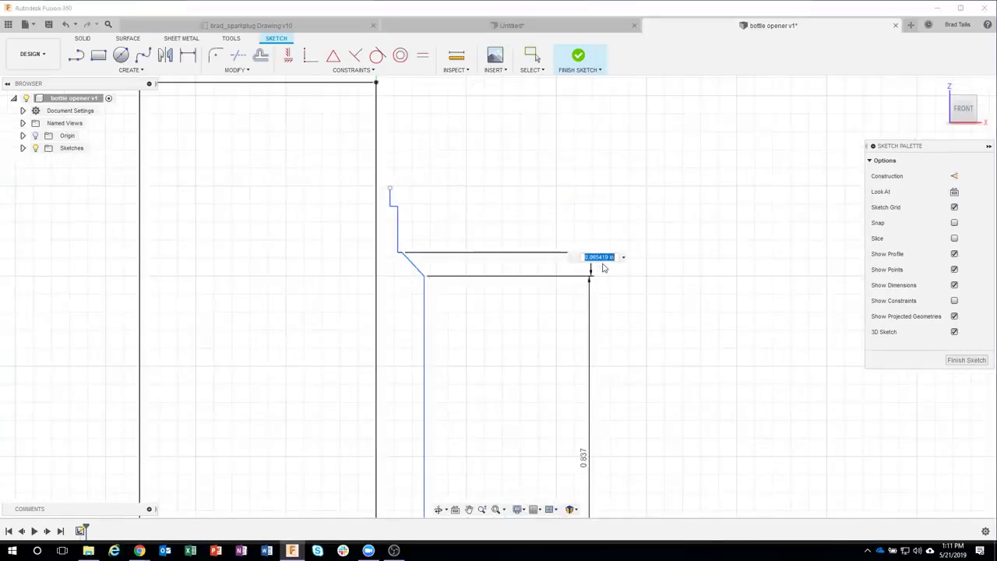
key("BackSpace")
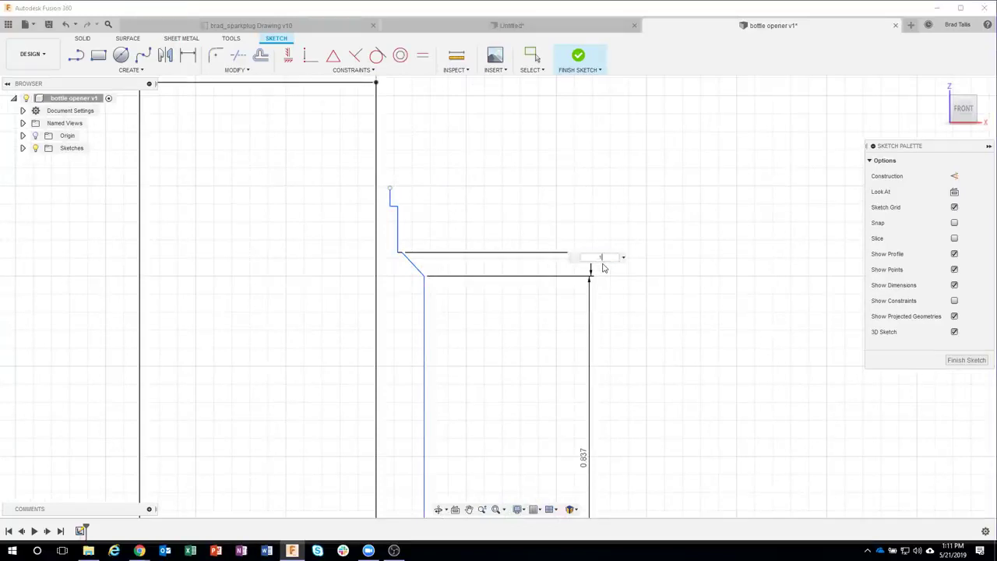
type(".1")
key("Return")
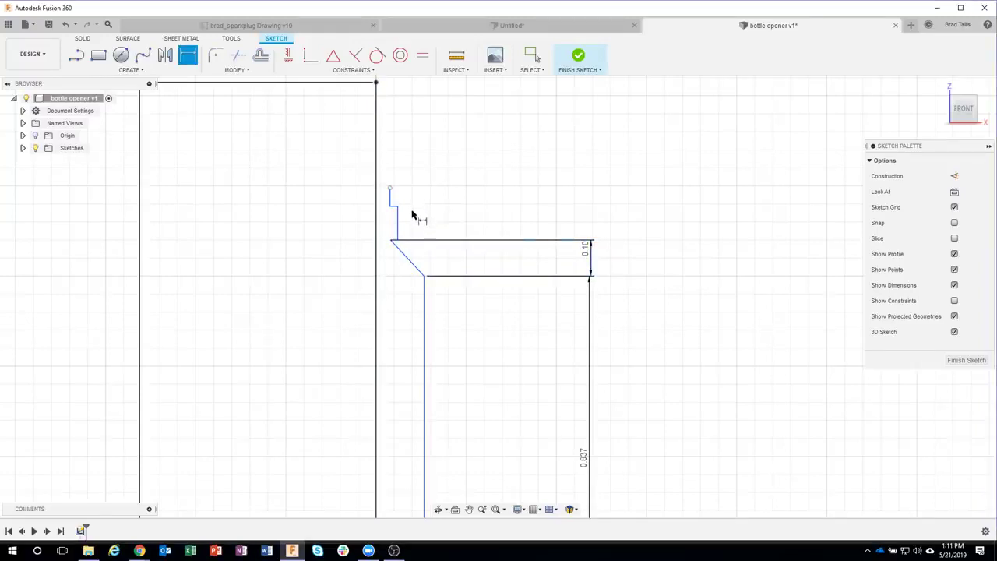
Step: Slide the diagonal's top endpoint right along the edge
key("Escape")
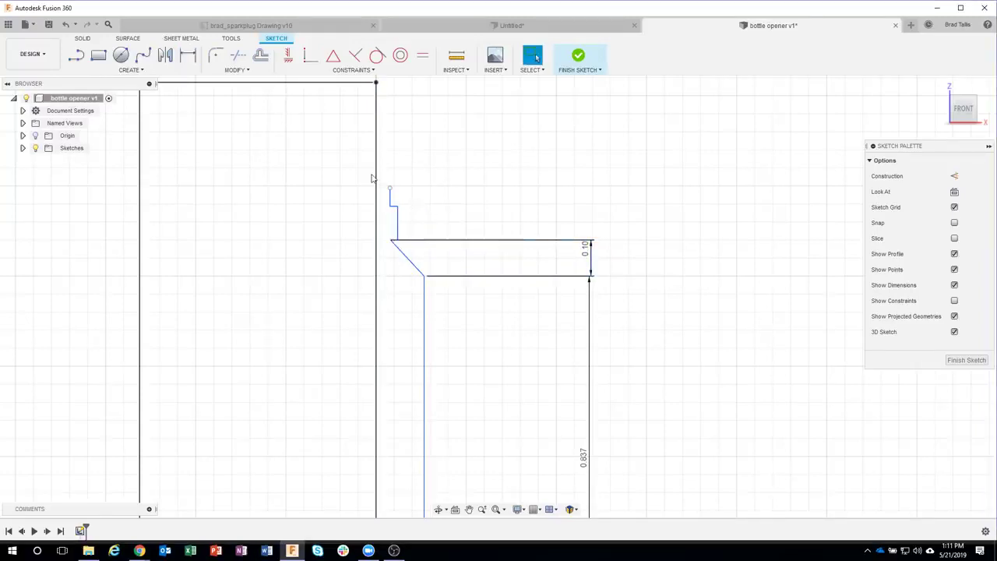
left_click_drag(364, 168, 420, 255)
key("Escape")
scroll(416, 237, "up", 2)
left_click_drag(381, 245, 410, 245)
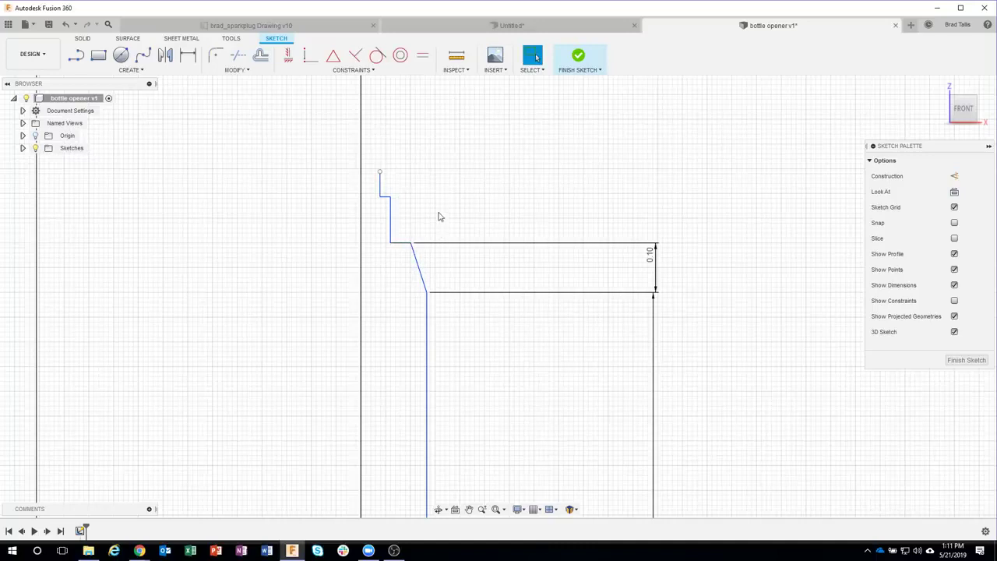
Step: Dimension the short top vertical line to 0.1, then undo that height change
key("d")
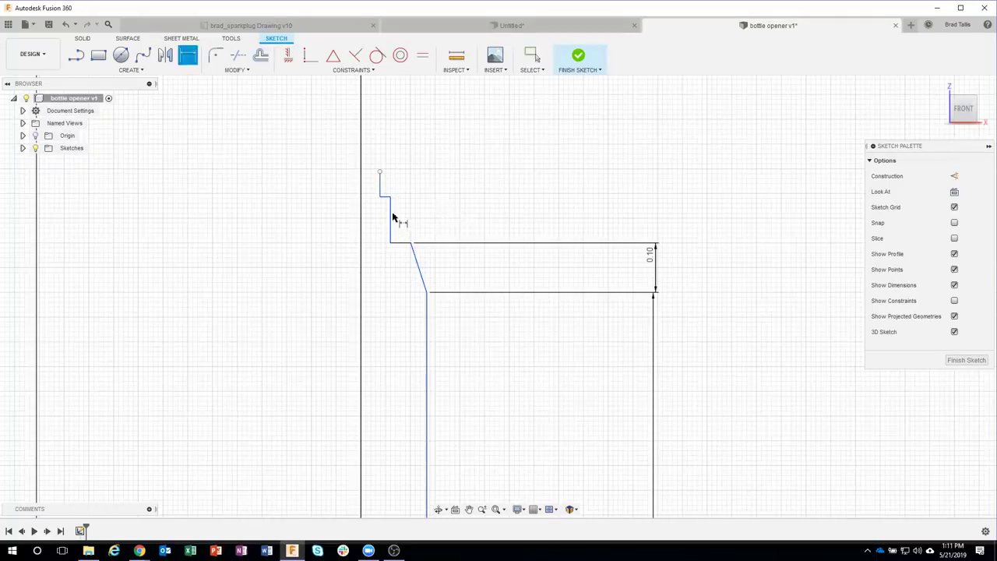
left_click(391, 218)
left_click(643, 224)
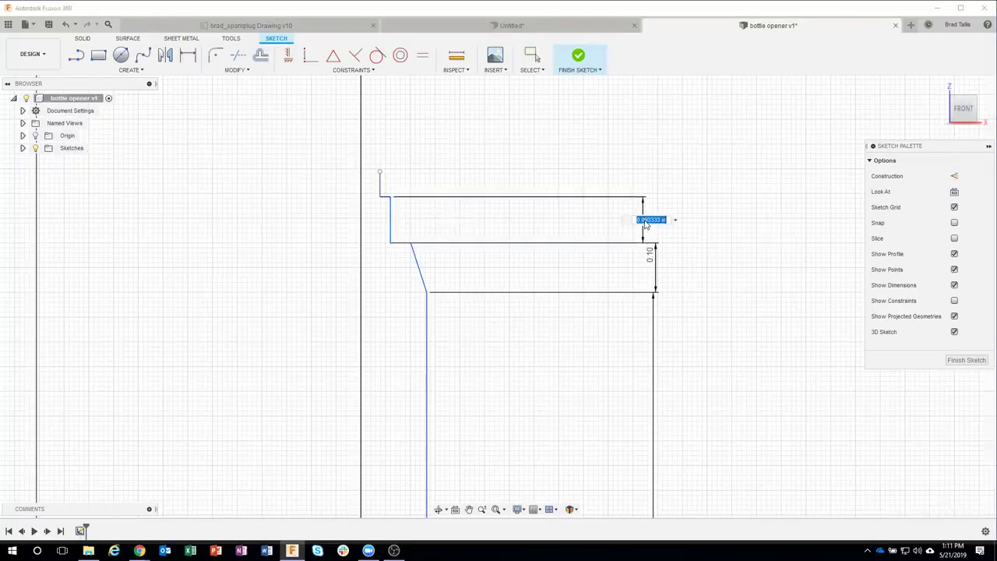
type(".1")
key("Return")
key("Escape")
scroll(370, 158, "up", 2)
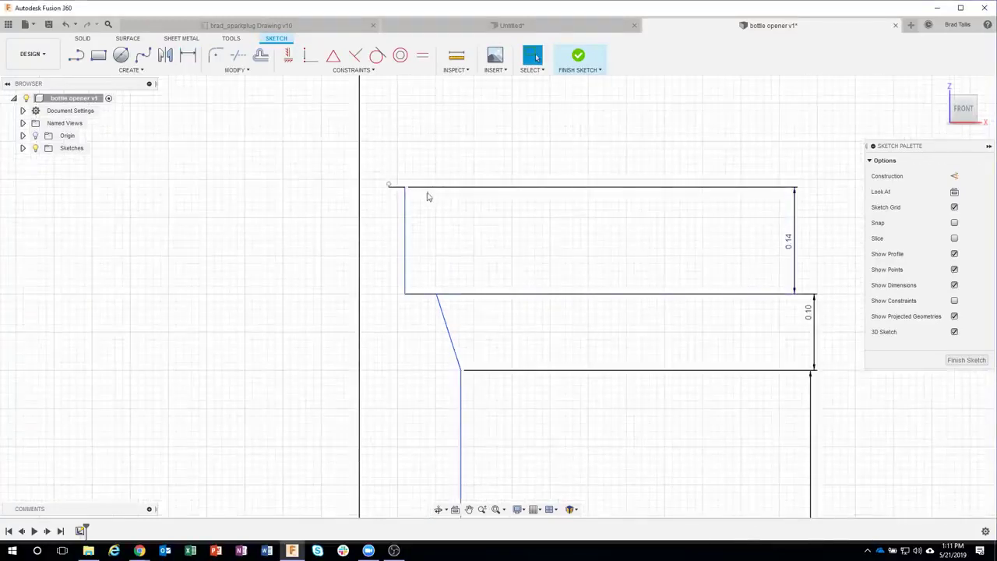
key("ctrl+z")
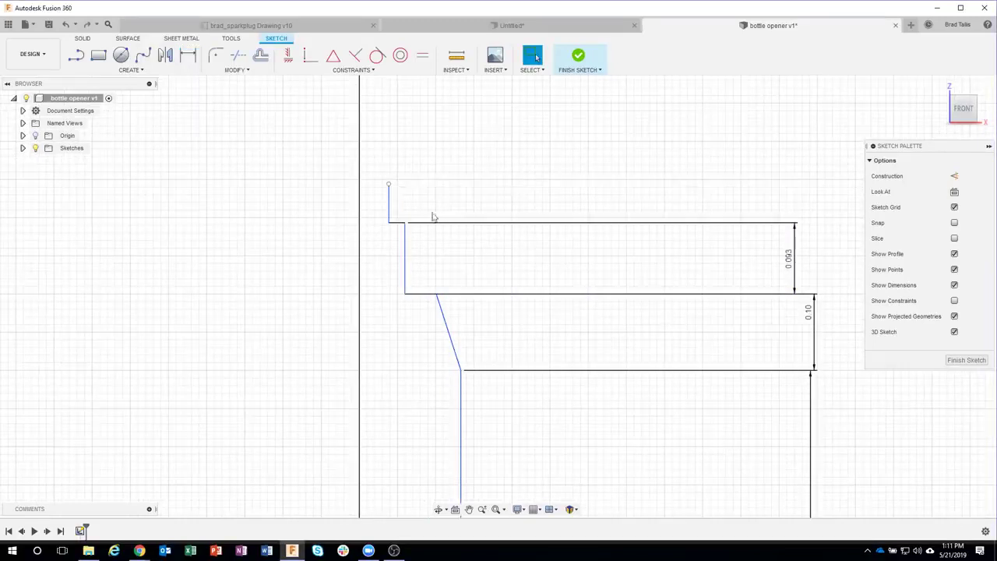
Step: Delete the 0.093 dimension and move the small top lines upward
left_click_drag(379, 167, 428, 246)
left_click(513, 192)
left_click(789, 260)
key("Delete")
left_click_drag(374, 159, 441, 254)
left_click_drag(398, 226, 412, 132)
left_click(521, 209)
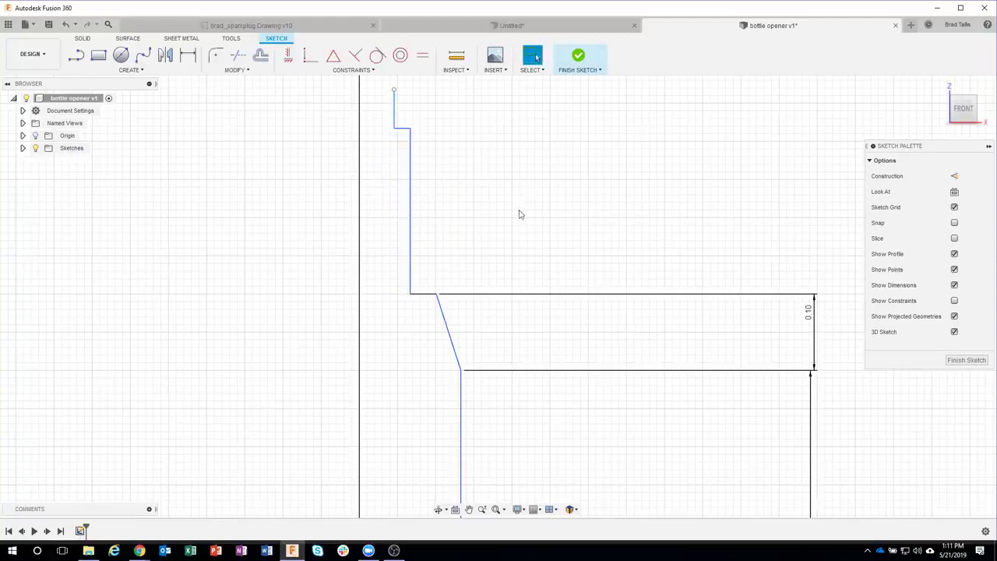
Step: Change the 0.217 vertical line dimension to 0.14
key("d")
left_click(410, 200)
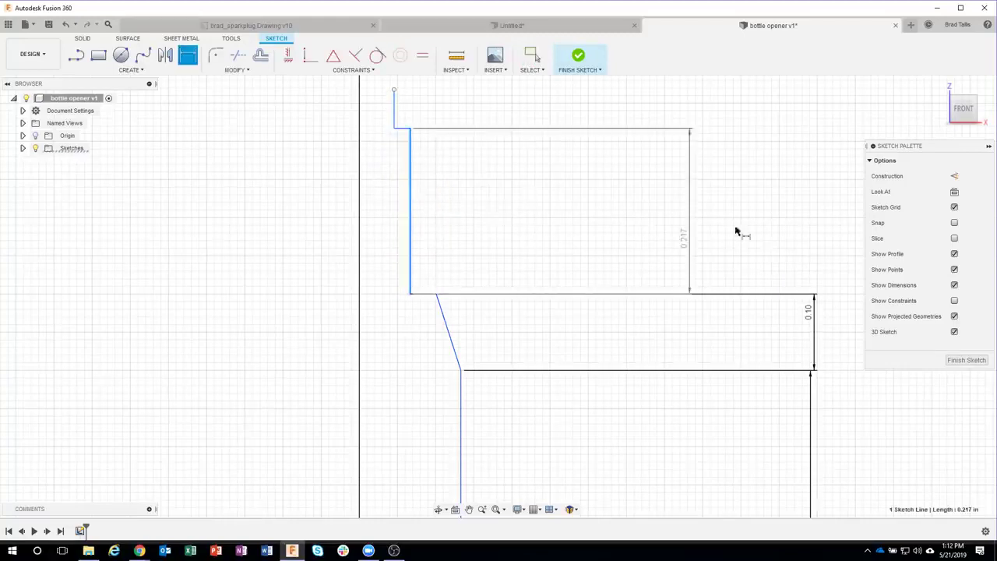
left_click(808, 233)
key("BackSpace")
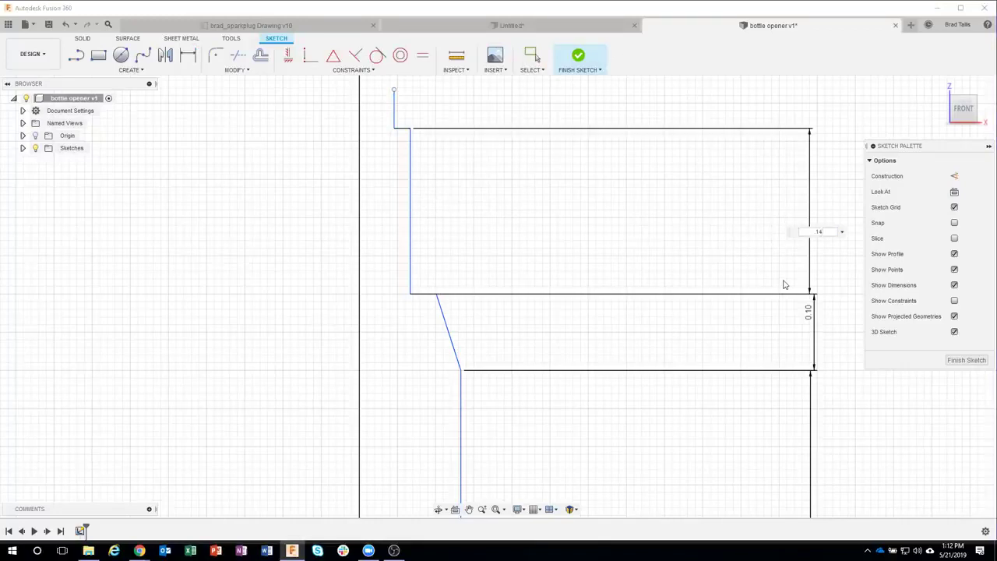
type(".14")
key("Return")
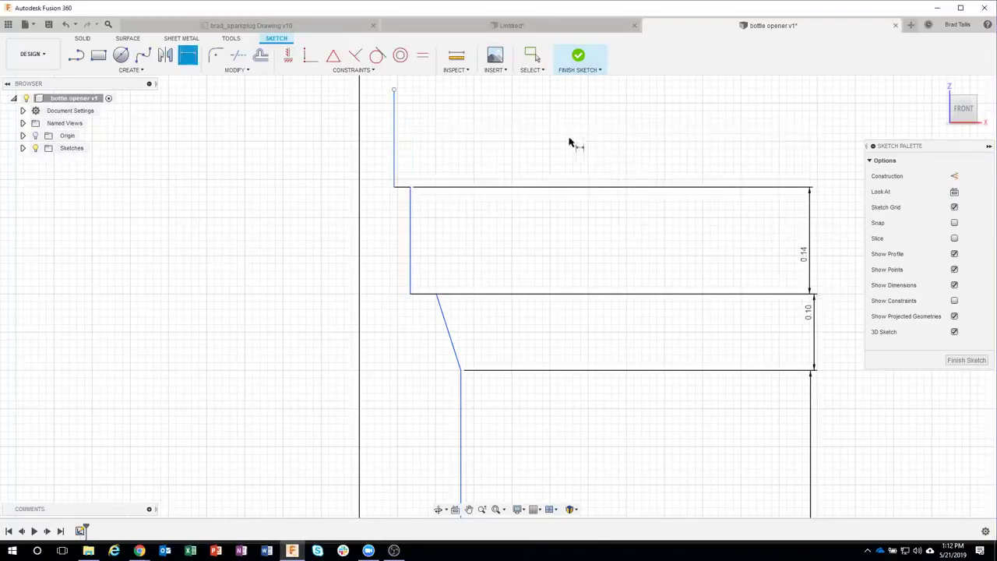
Step: Dimension the top step's vertical line to 0.064
left_click(395, 139)
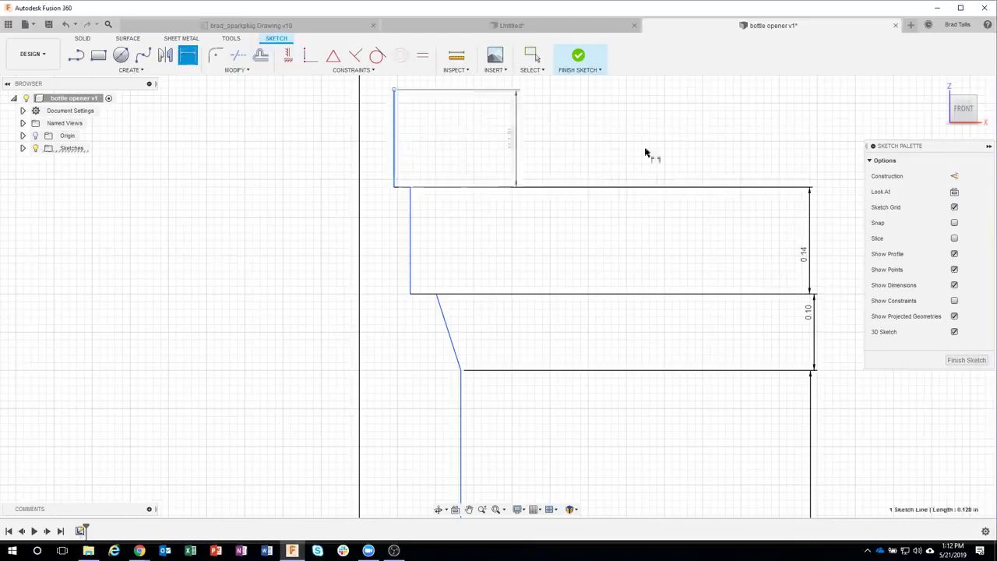
left_click(796, 162)
key("BackSpace")
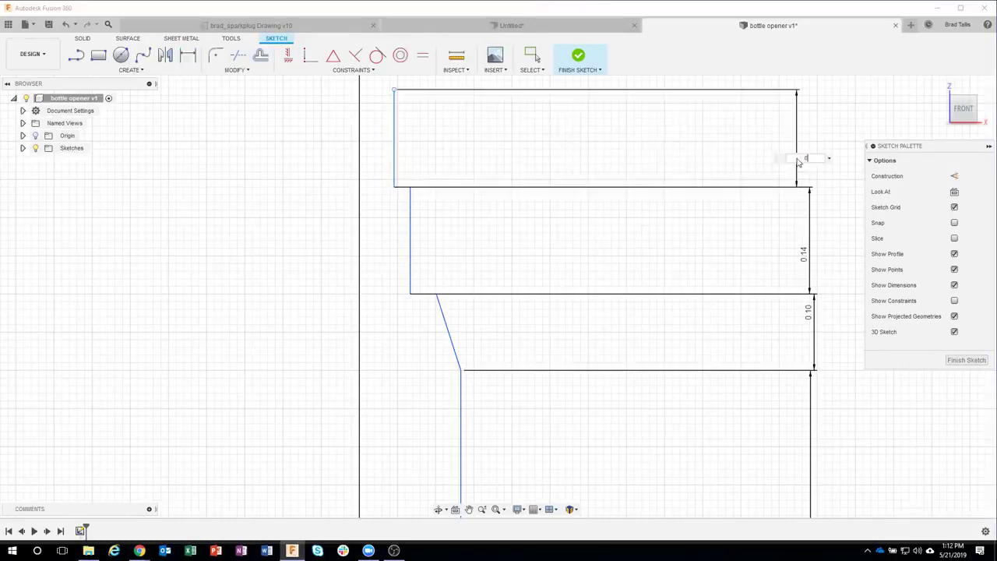
type(".064")
key("Return")
scroll(429, 205, "down", 3)
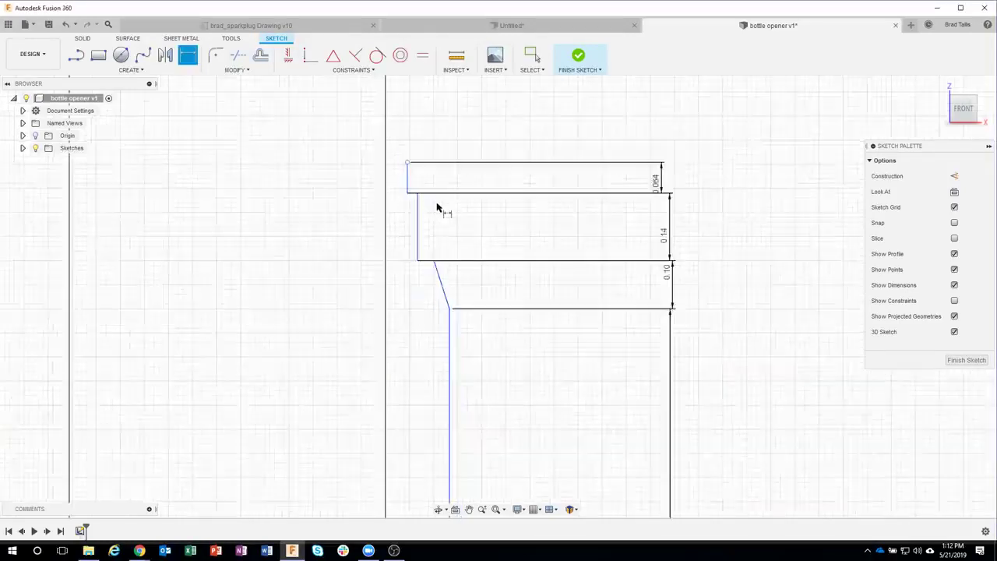
scroll(502, 229, "down", 2)
middle_click_drag(529, 205, 528, 246)
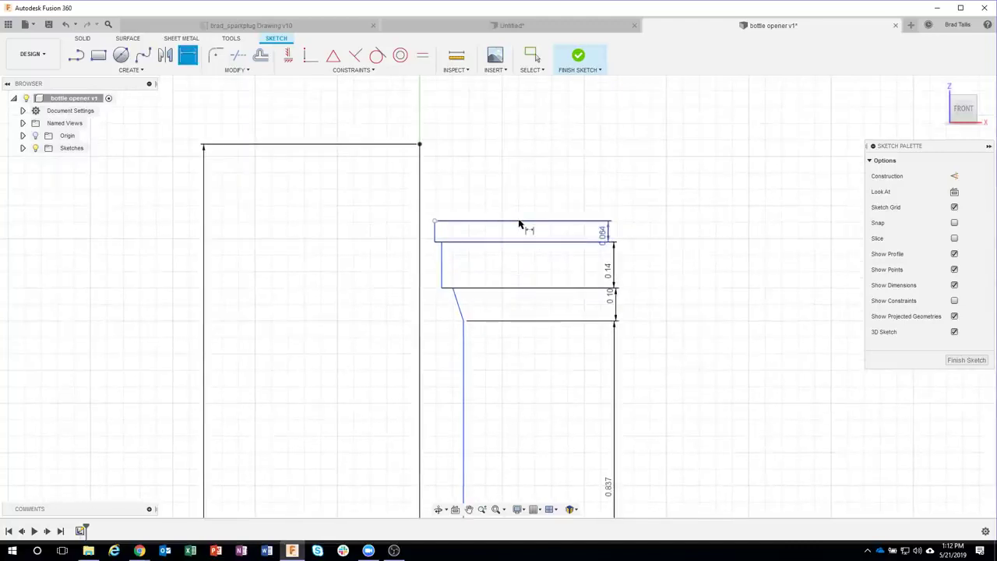
key("Escape")
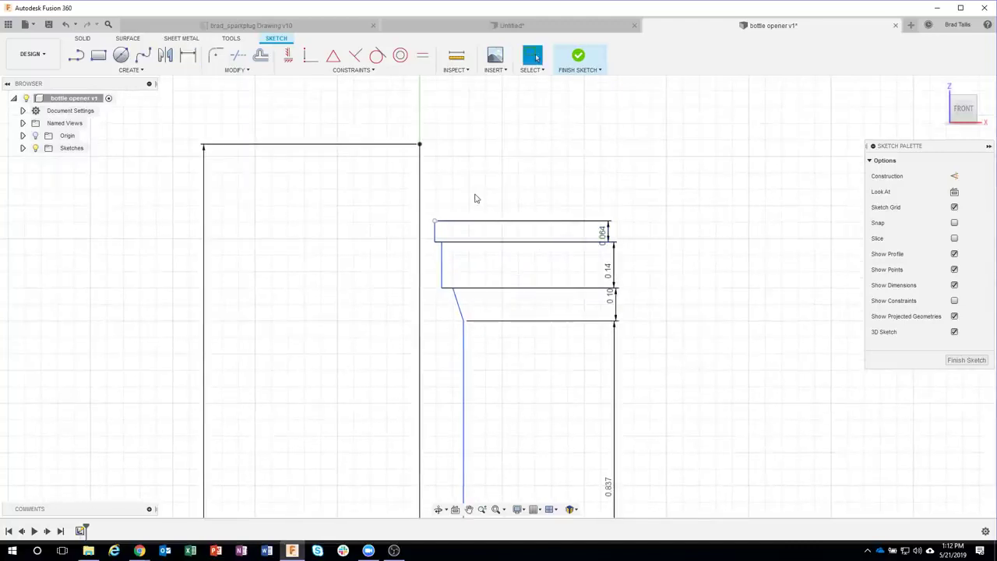
Step: Draw a 0.093 line from the top-right corner point
key("l")
left_click(421, 146)
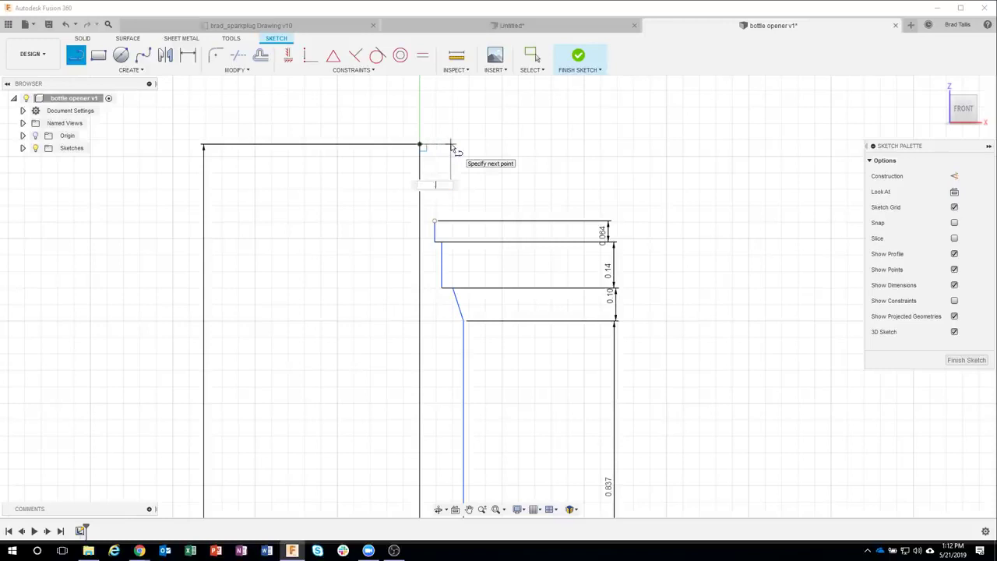
type(".093")
key("Return")
key("Escape")
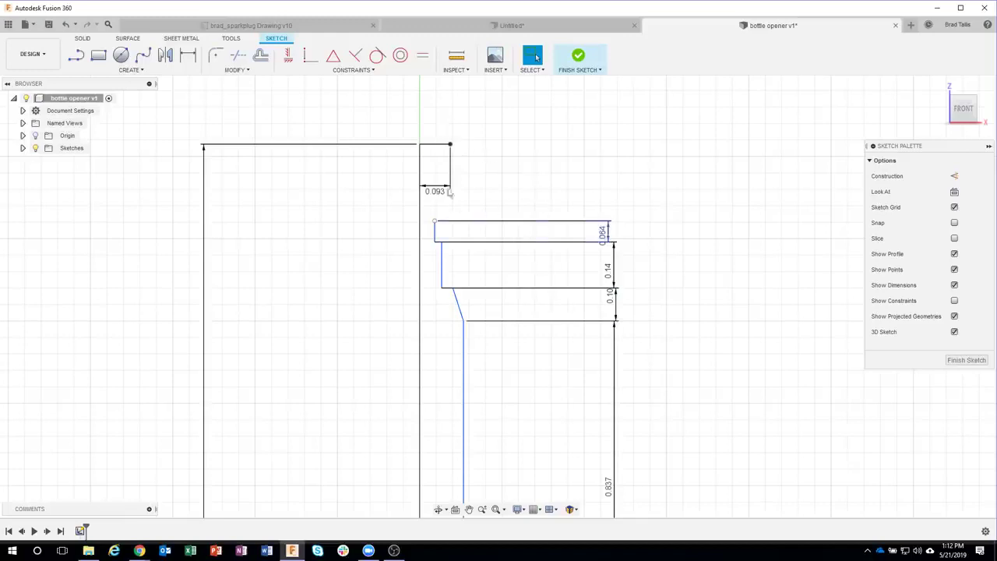
Step: Dimension the top step's offset from the long vertical line as 0.105
key("d")
left_click(435, 234)
left_click(420, 231)
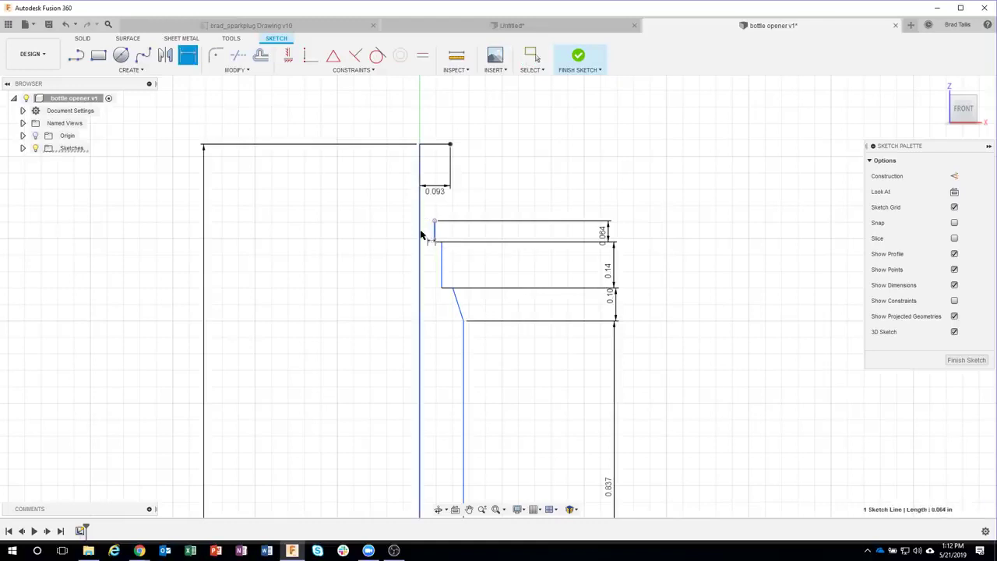
left_click(383, 233)
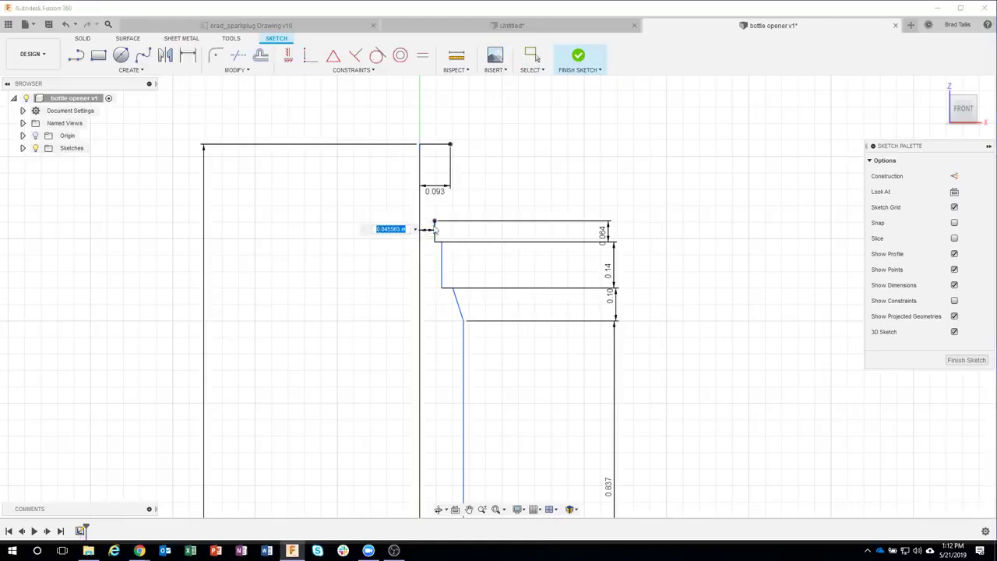
key("BackSpace")
key("Return")
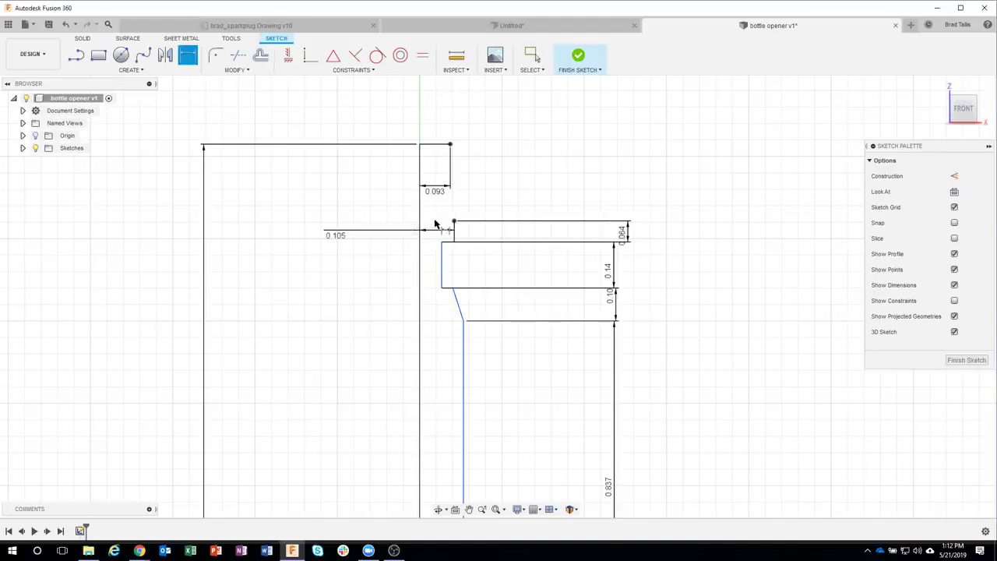
Step: Set the second step's offset to 0.125 and the body's offset to 0.20 from the centre line
left_click(444, 272)
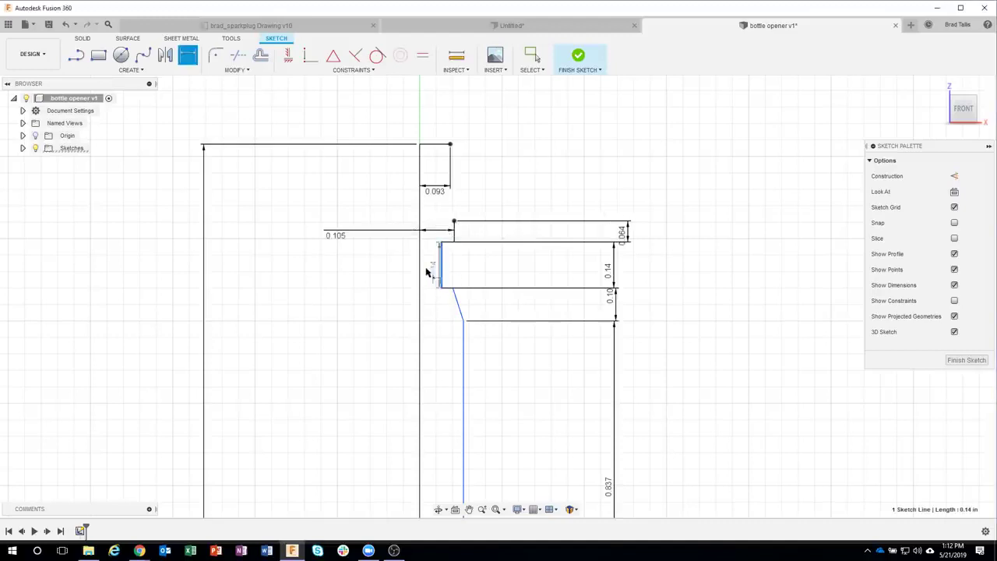
left_click(421, 277)
left_click(344, 270)
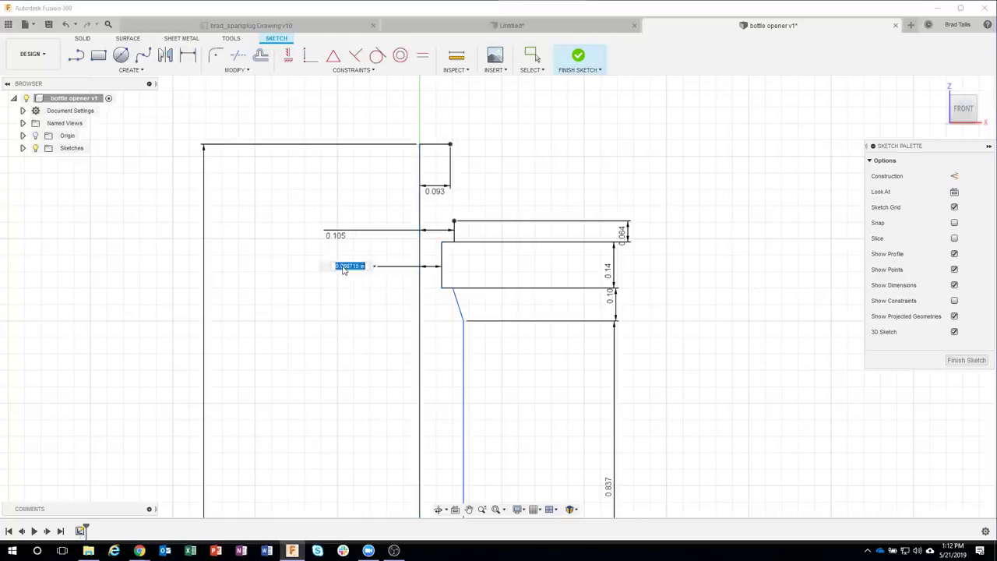
key("BackSpace")
type(".125")
key("Return")
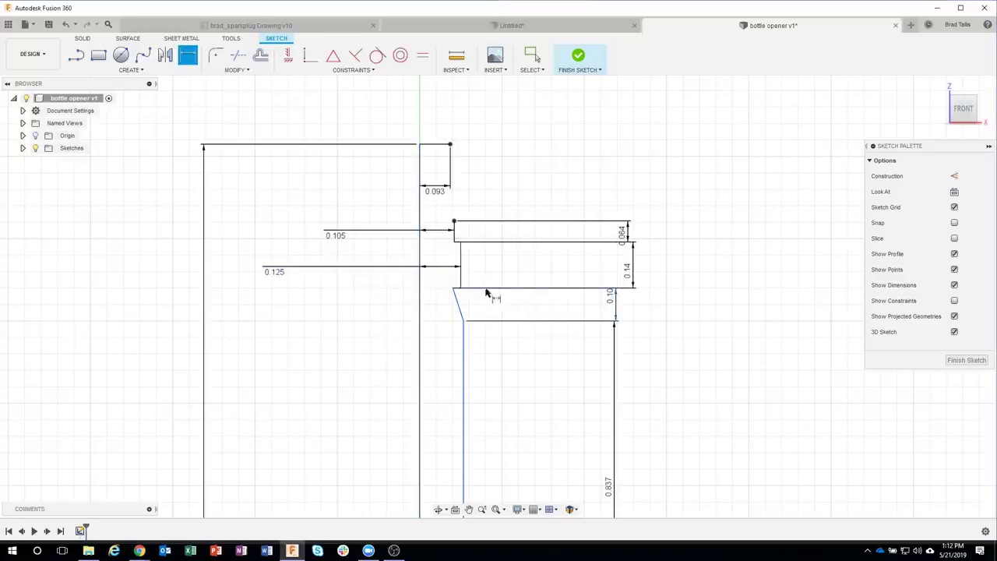
left_click(464, 343)
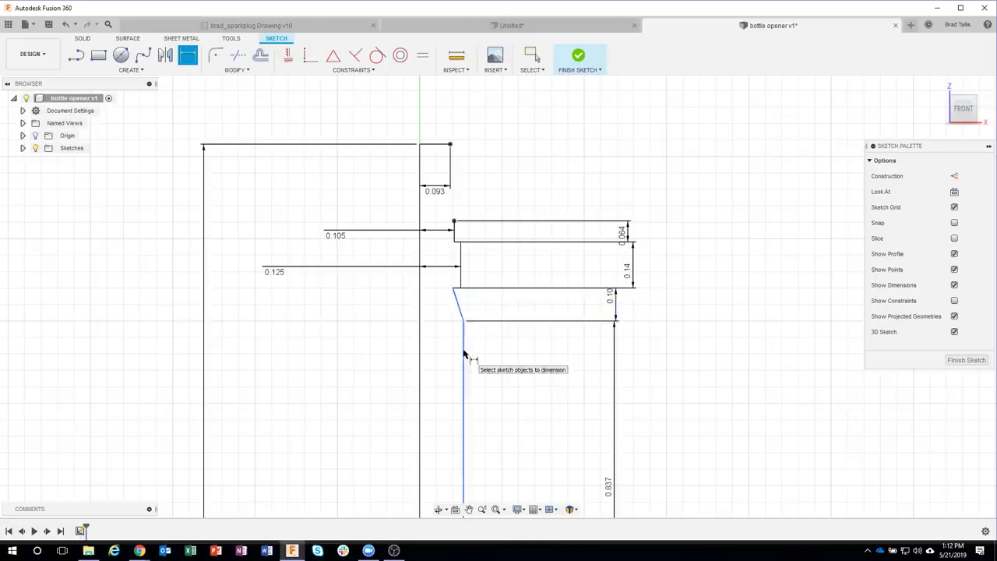
left_click(420, 354)
left_click(361, 348)
type("0.2")
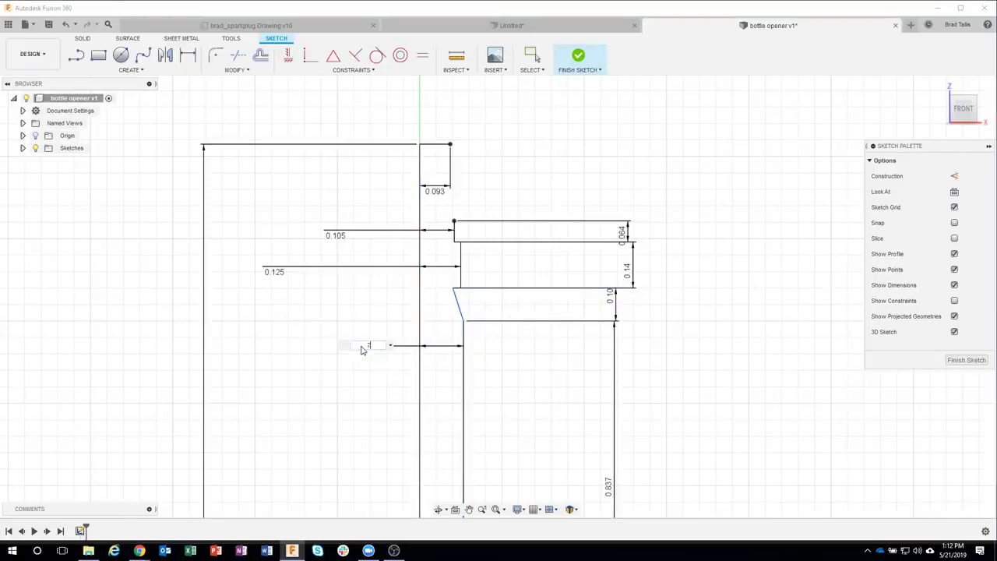
key("Return")
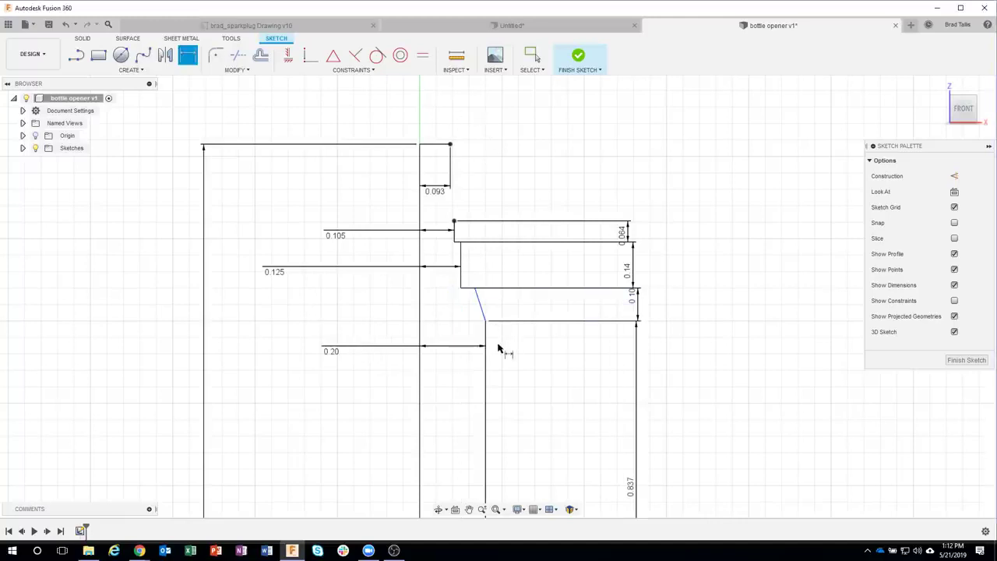
Step: Dimension the chamfer width at the slanted line to 0.03
left_click(475, 289)
left_click(461, 288)
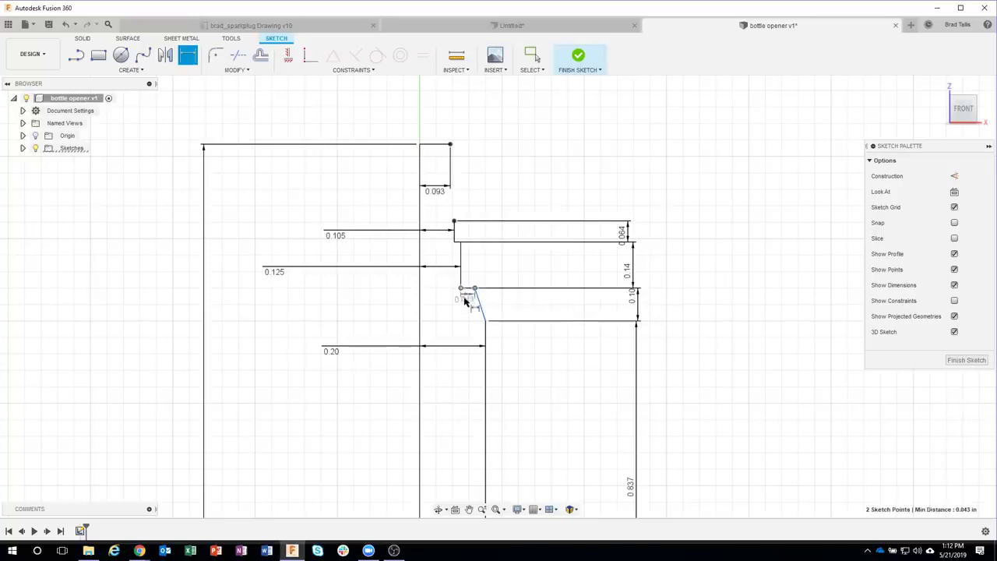
left_click(468, 309)
key("BackSpace")
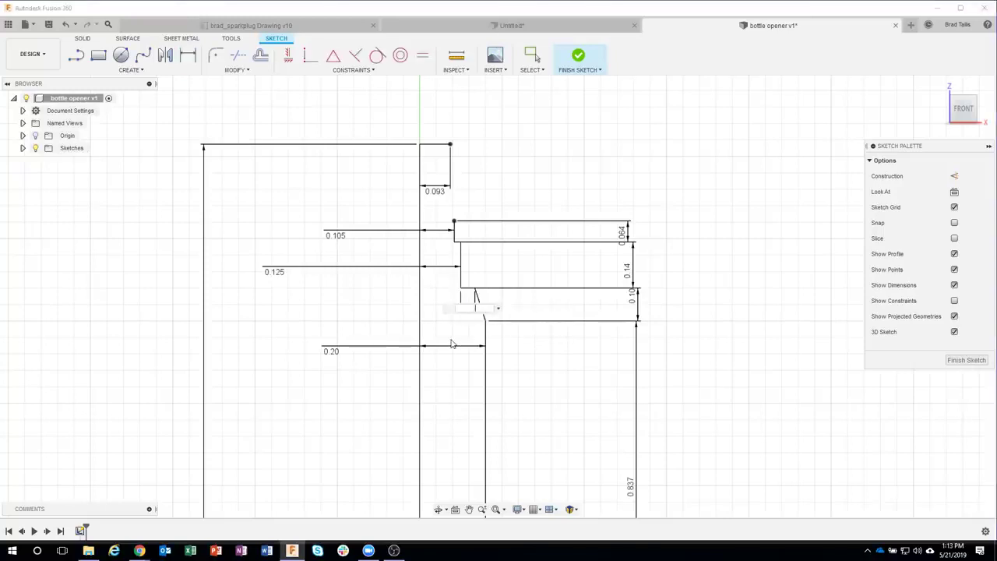
type(".03")
key("Return")
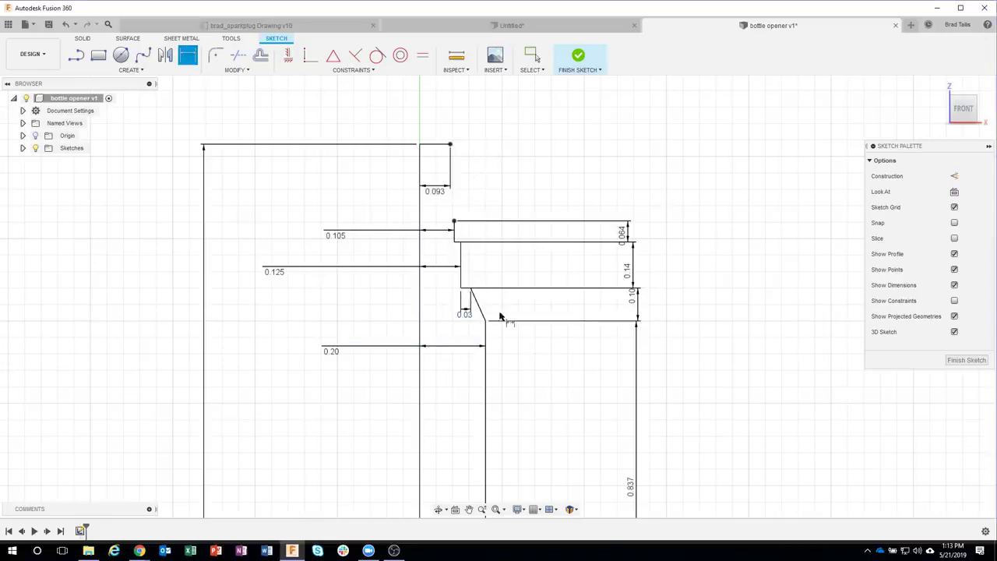
middle_click_drag(543, 221, 539, 210)
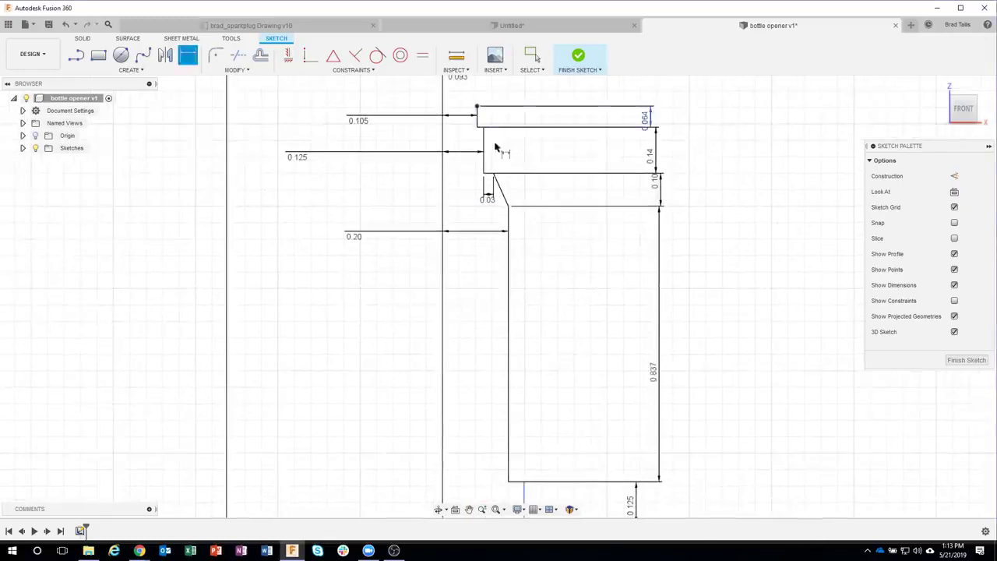
Step: Dimension the first lower step 0.30 from the centre line
middle_click_drag(548, 291, 558, 227)
scroll(581, 334, "down", 4)
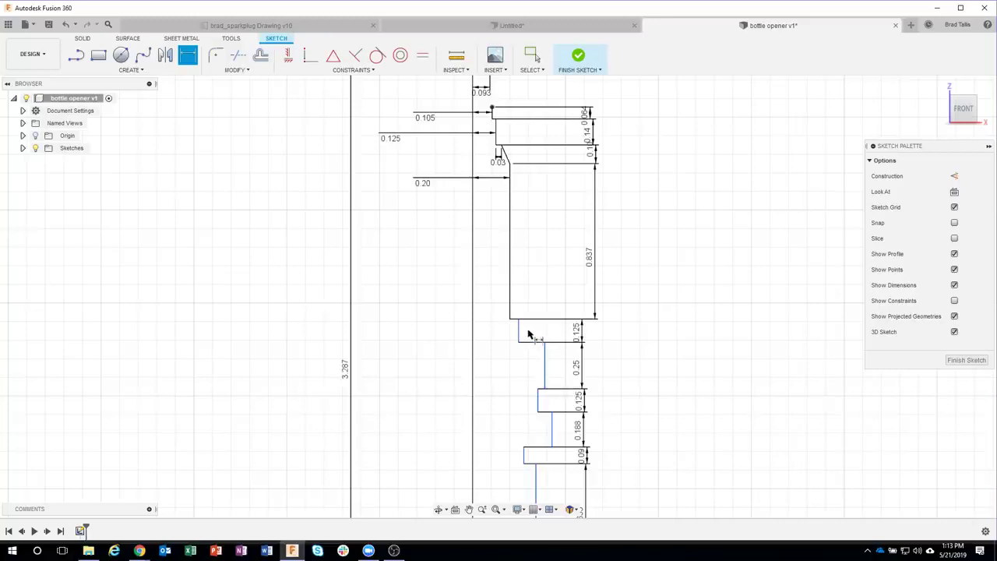
left_click_drag(519, 331, 479, 333)
left_click(474, 334)
left_click(417, 331)
type(".3")
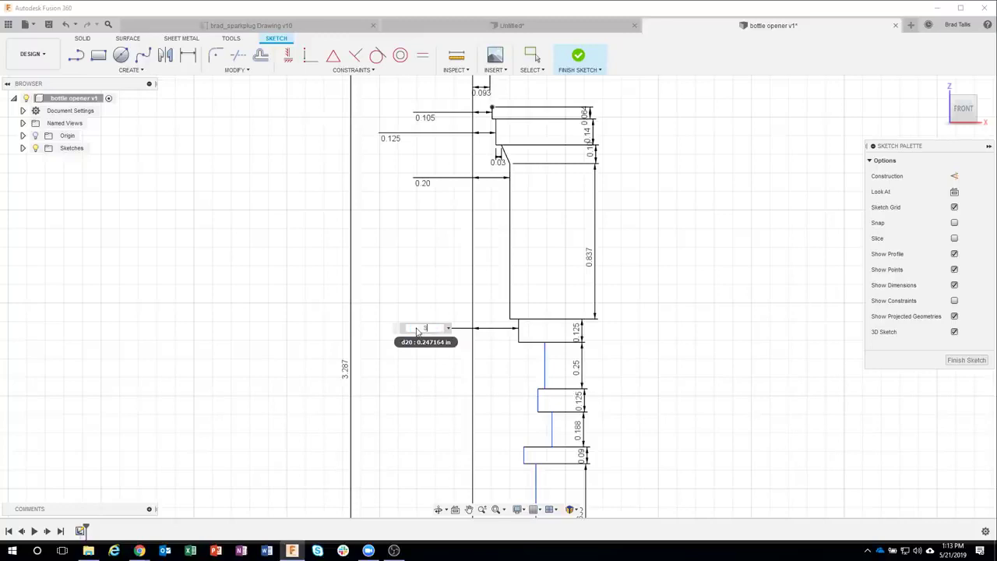
key("Return")
Step: Set the next two step offsets from the centre line to 0.344 and 0.305
left_click(543, 373)
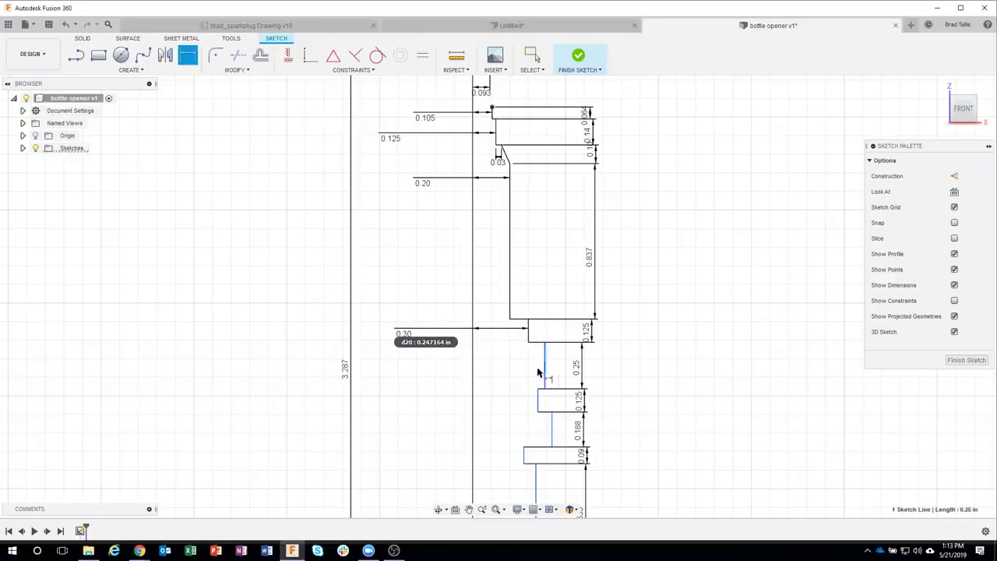
left_click(472, 374)
left_click(419, 374)
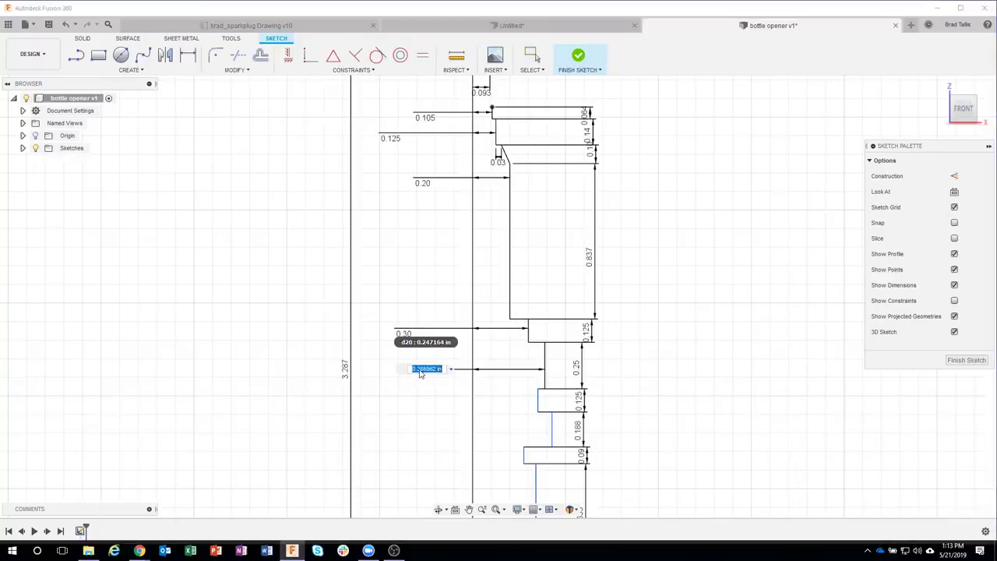
key("BackSpace")
type(".344")
key("Return")
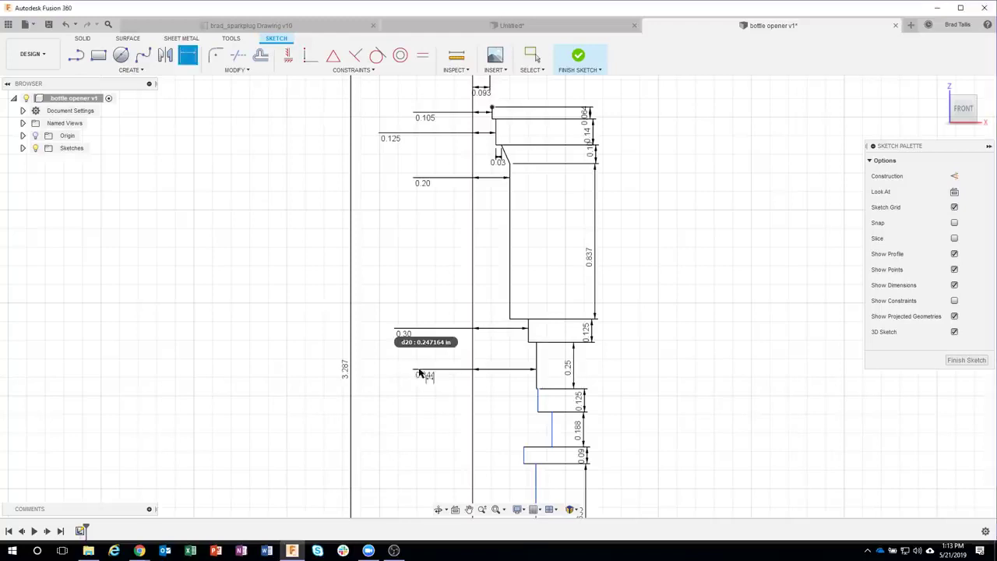
left_click(472, 403)
left_click(431, 403)
key("BackSpace")
type(".305")
key("Return")
Step: Dimension the next step at 0.365 and the small rectangle's offset at 0.236
middle_click_drag(469, 436, 491, 292)
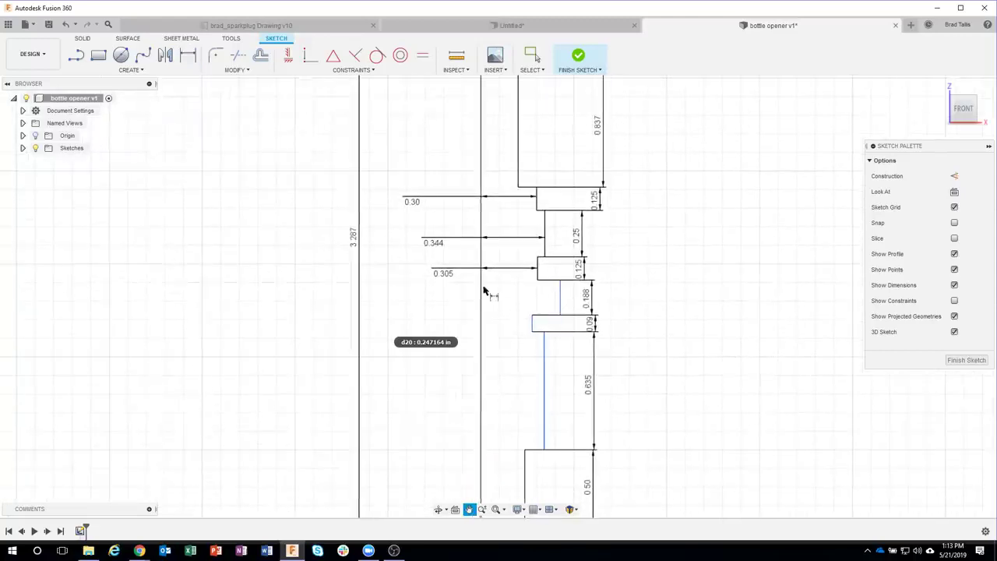
left_click(559, 294)
left_click(481, 299)
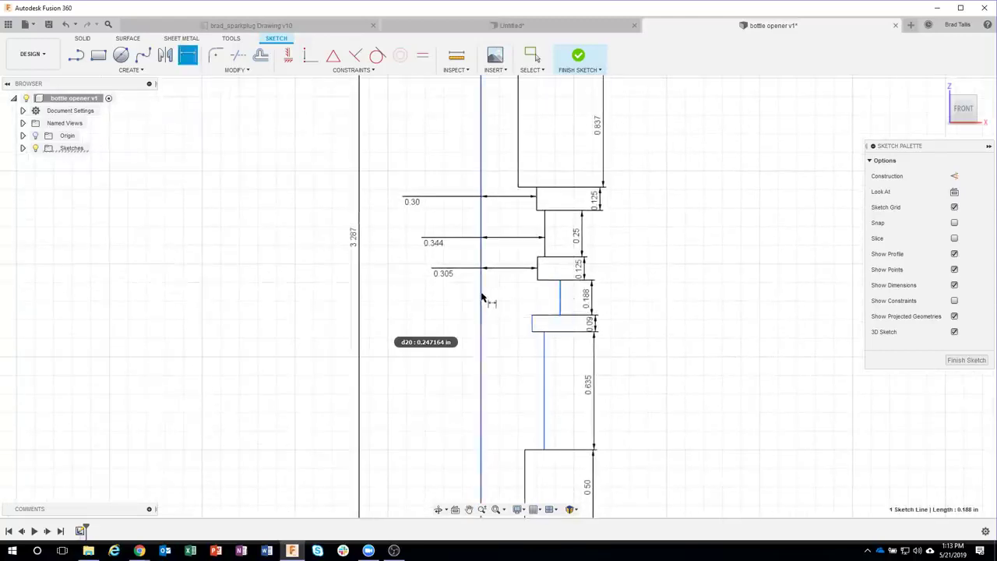
left_click(435, 297)
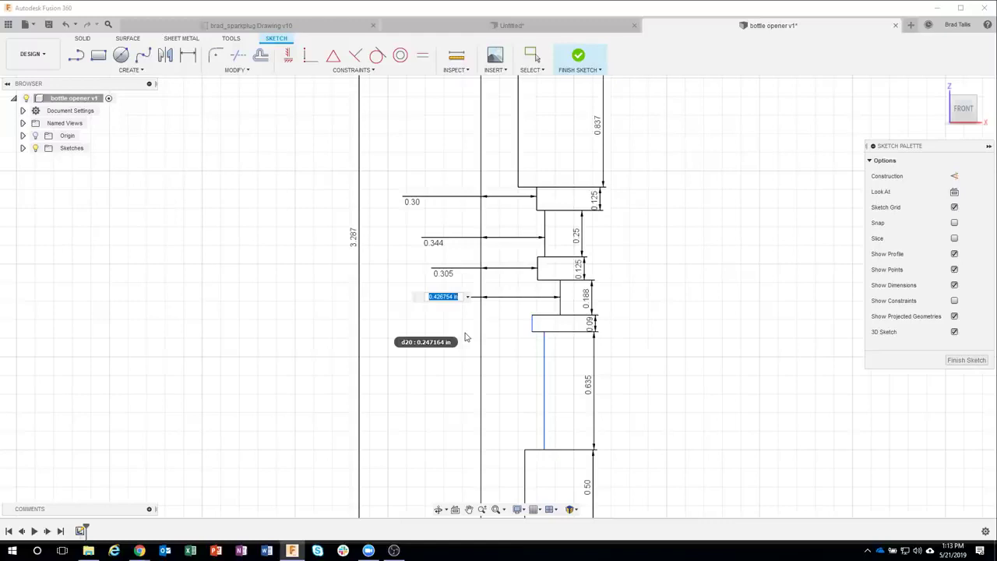
type(".365")
key("Return")
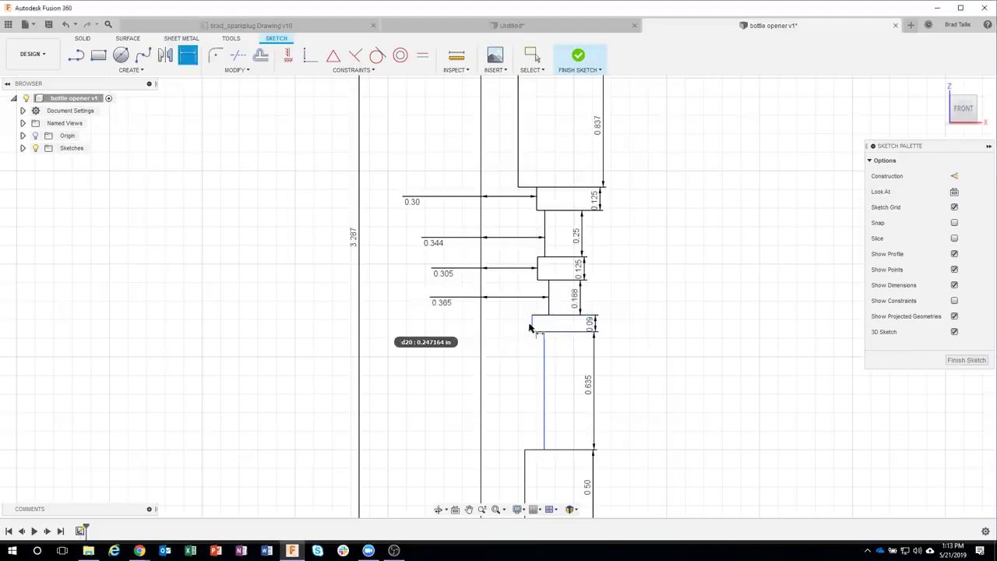
left_click(532, 327)
left_click(483, 326)
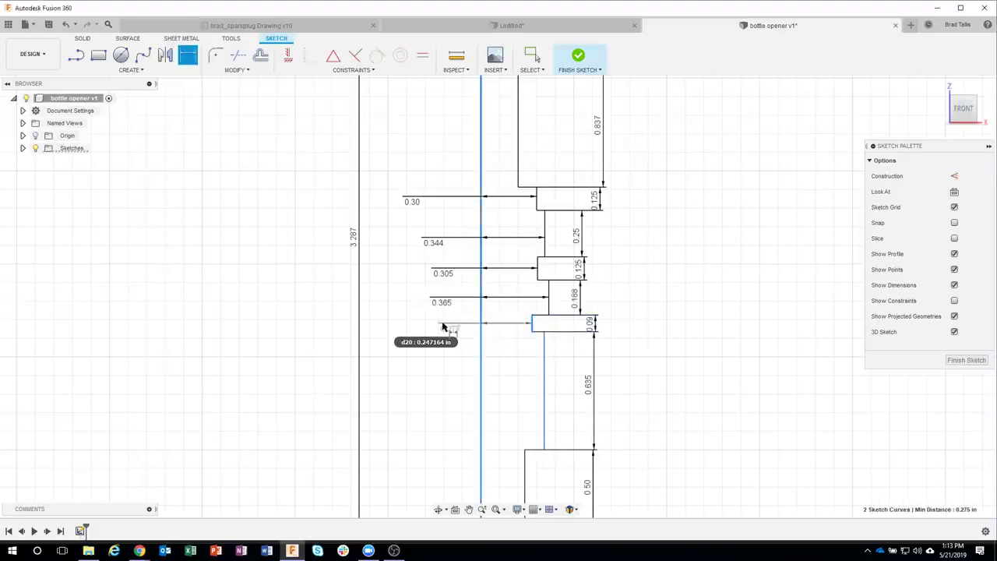
left_click(450, 327)
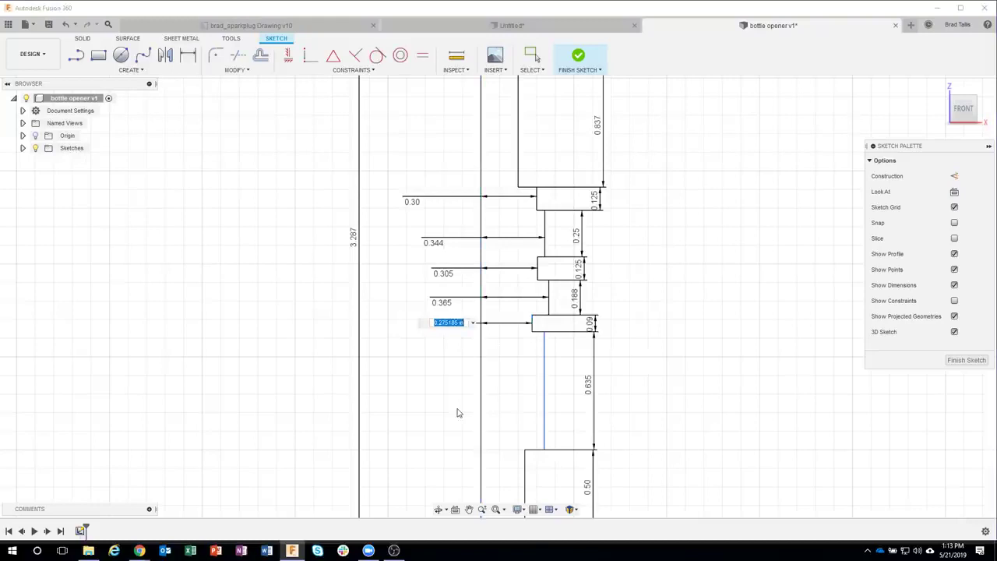
type("236")
key("Return")
Step: Dimension the shank edge 0.272 from the centre line
left_click(544, 396)
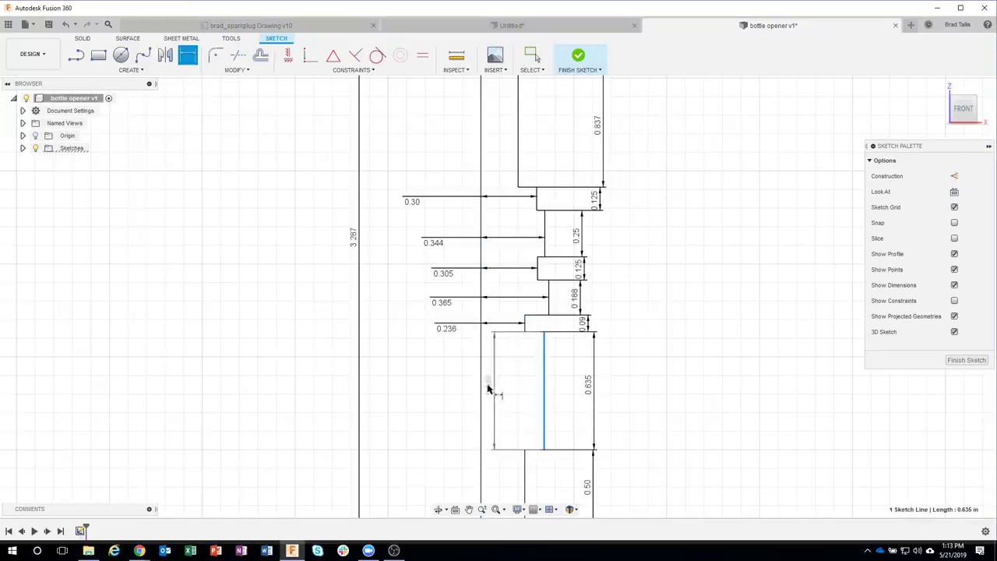
left_click(482, 388)
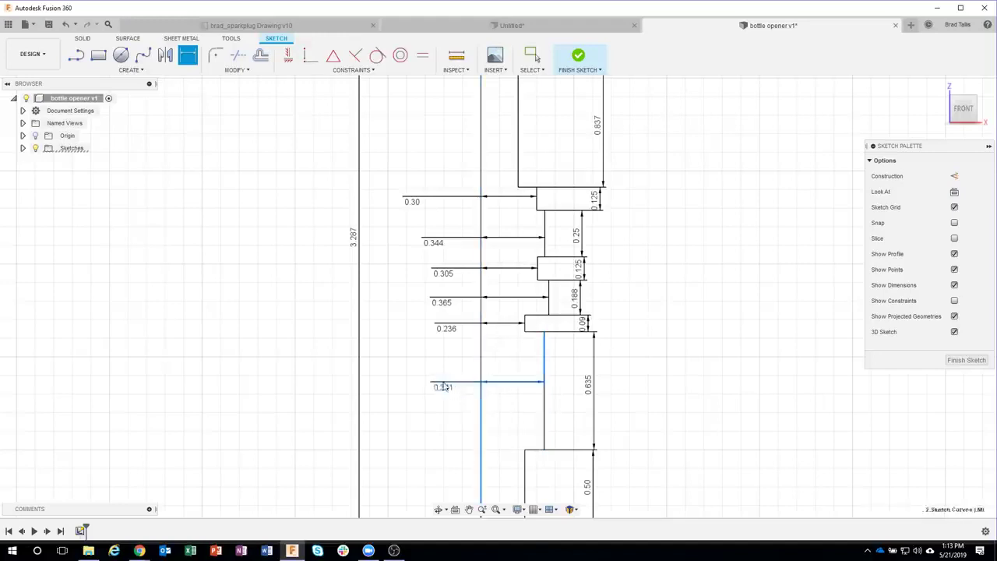
left_click(442, 386)
key("BackSpace")
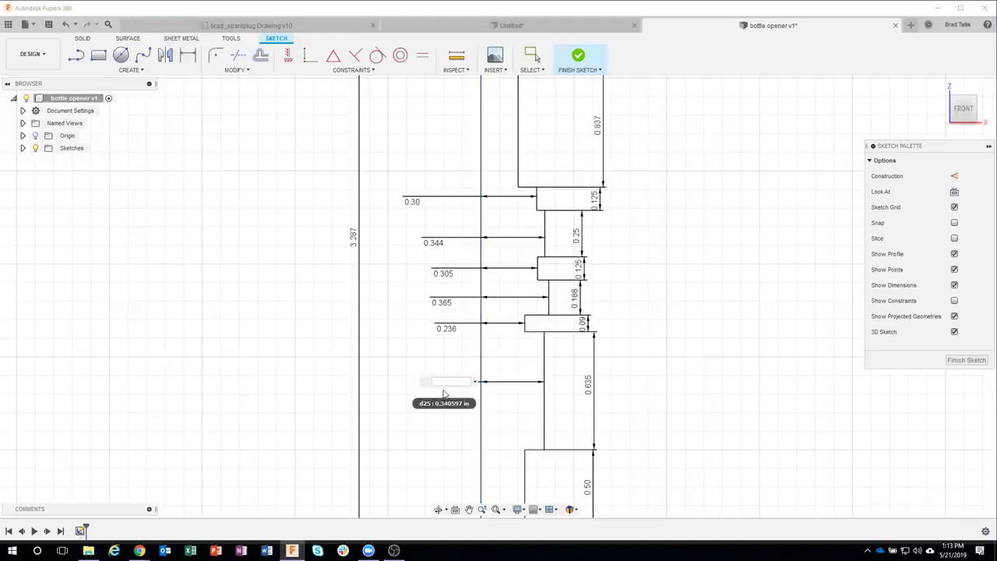
key("Return")
scroll(445, 389, "down", 5)
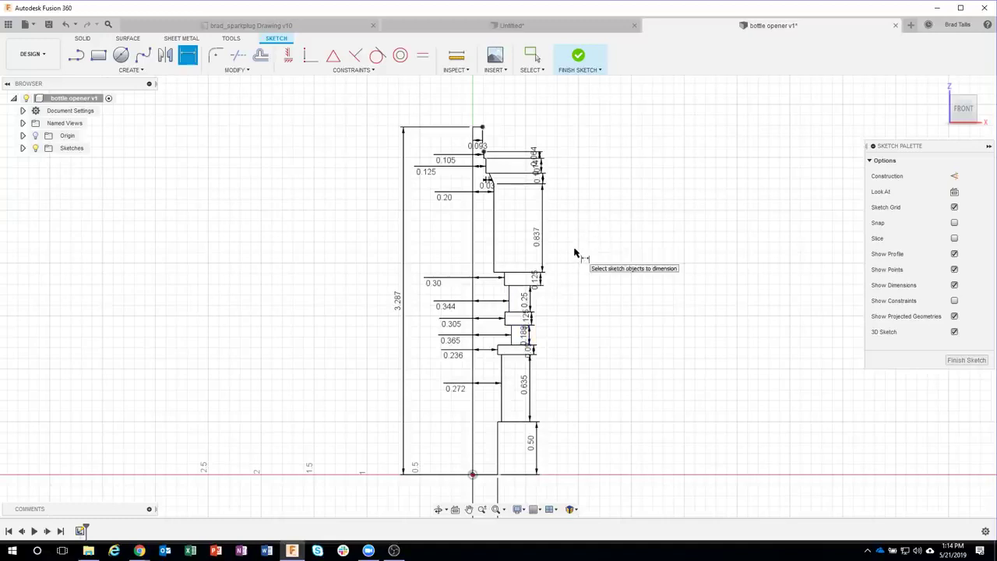
key("Escape")
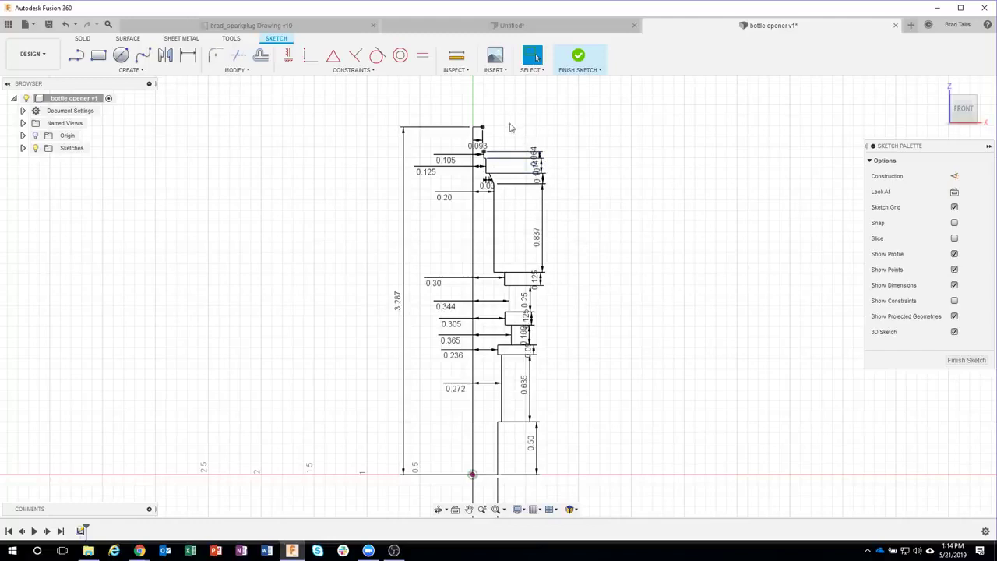
scroll(485, 126, "up", 8)
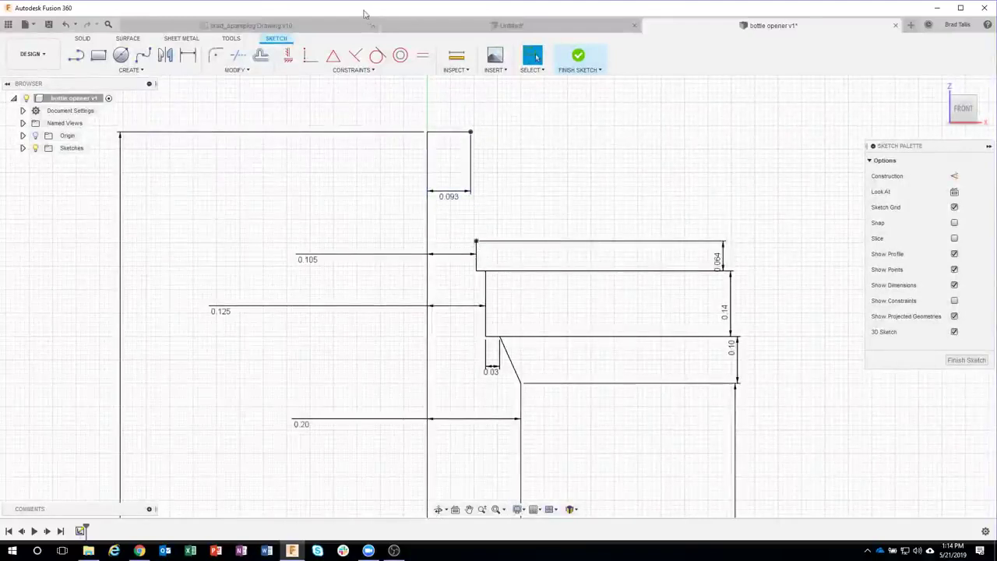
left_click(251, 25)
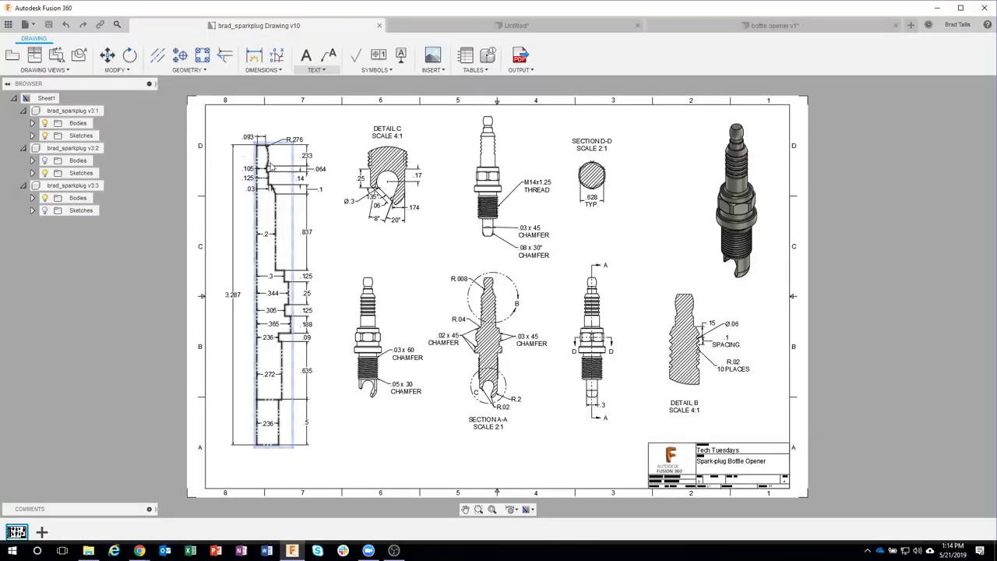
left_click(694, 28)
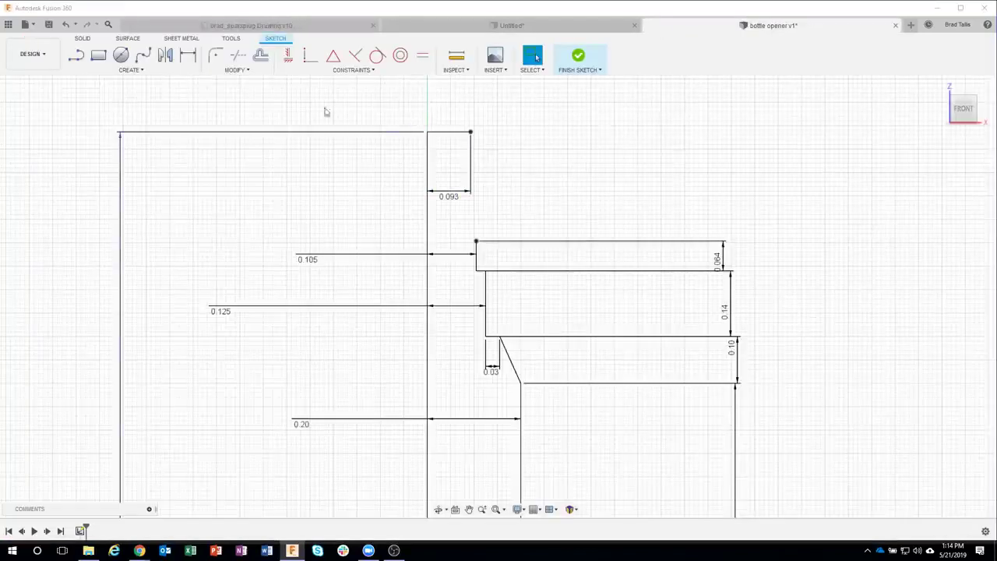
left_click(131, 70)
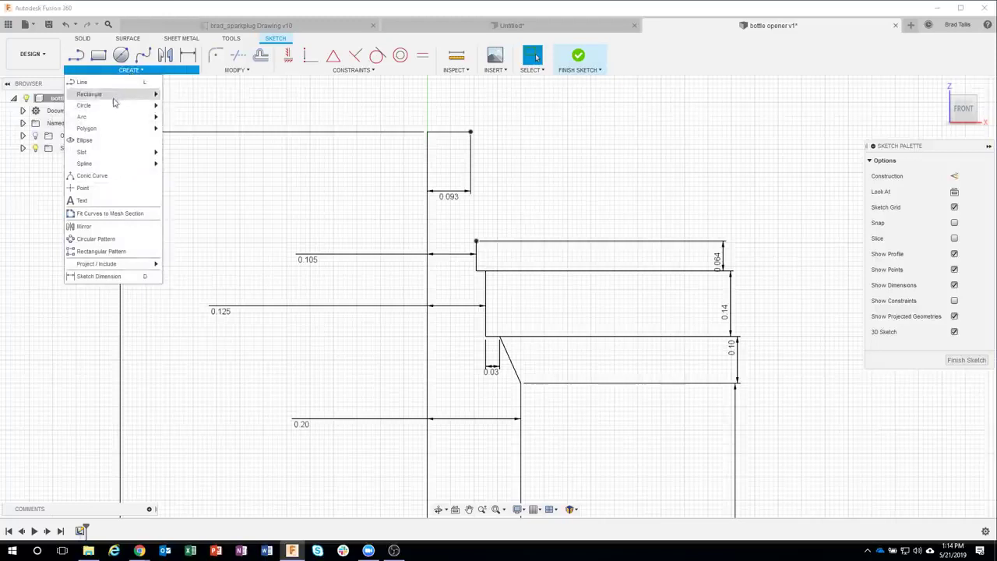
Step: Draw a three-point arc bulging outward between the top and lower tip corners
mouse_move(109, 119)
left_click(173, 117)
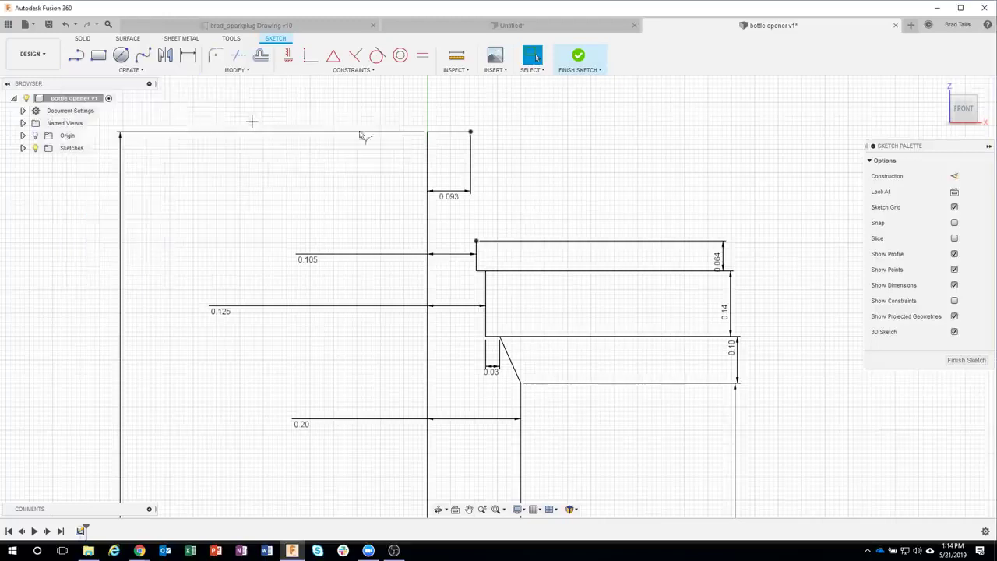
left_click(471, 133)
left_click(476, 240)
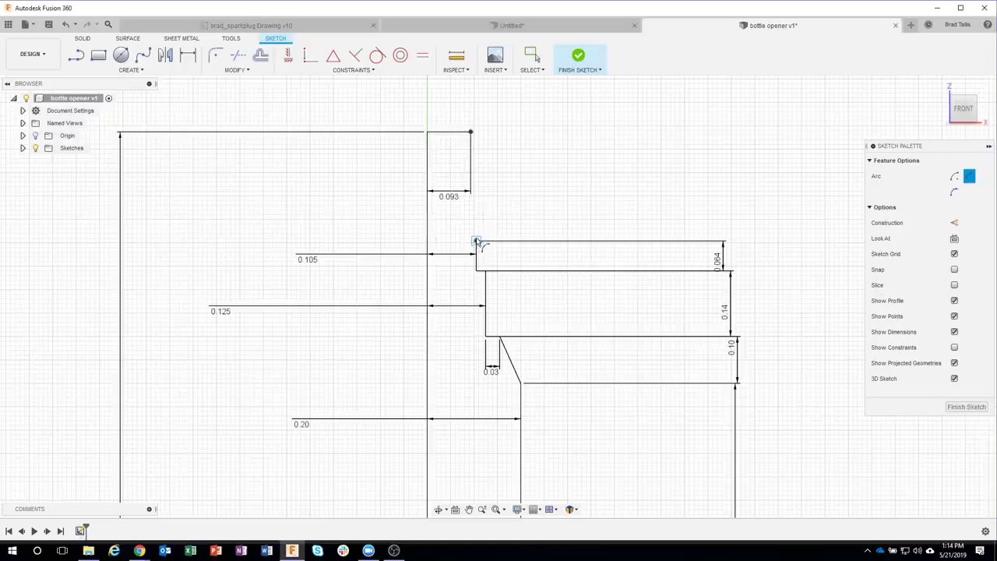
left_click(497, 176)
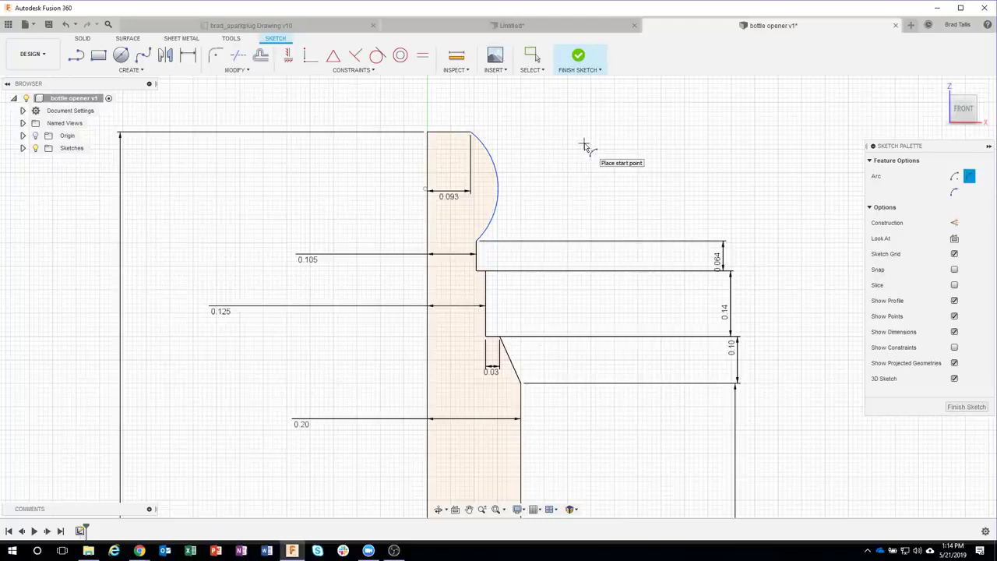
Step: Dimension the arc radius to 0.276 and move the R0.276 label beside the arc
key("d")
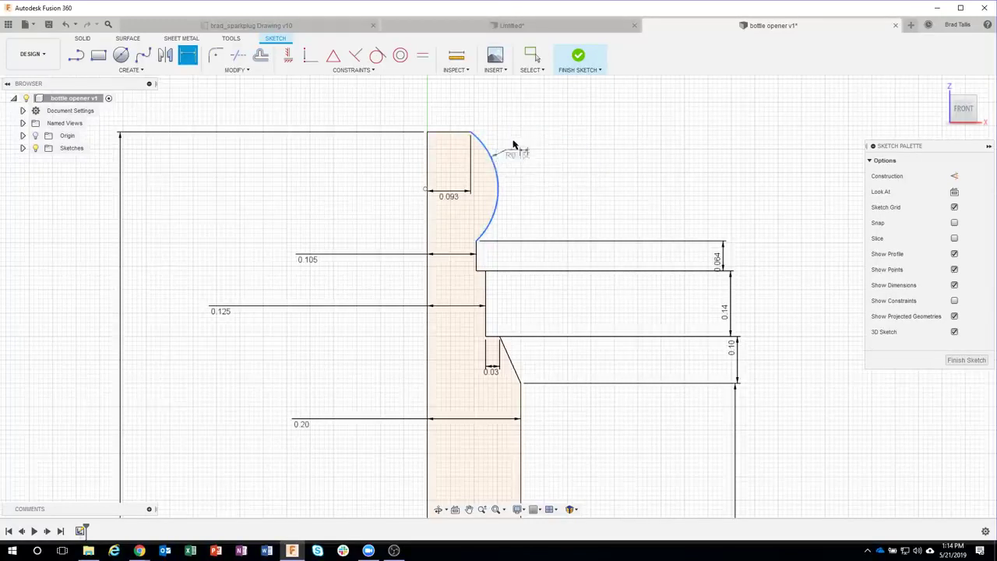
left_click(520, 139)
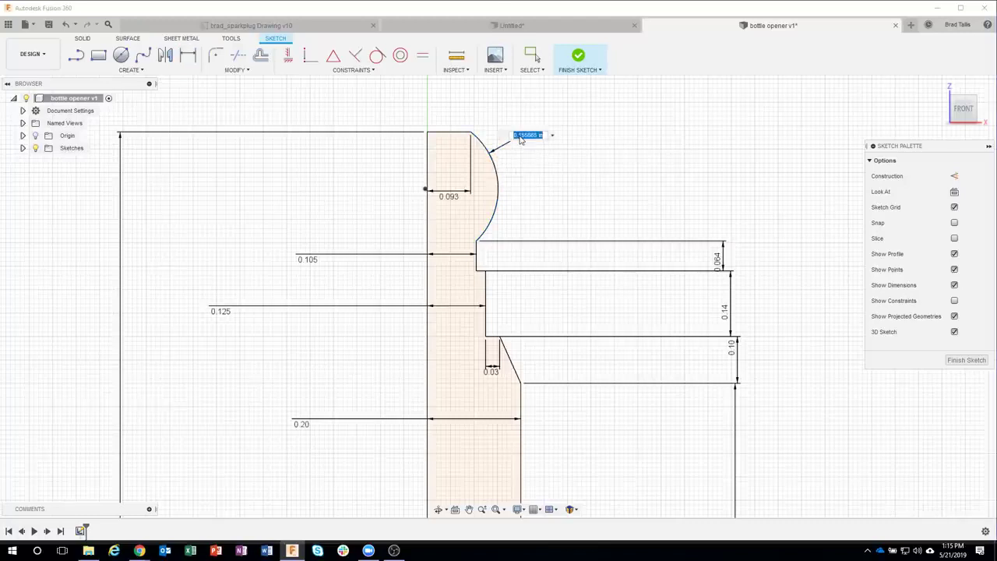
key("BackSpace")
type(".276")
key("Return")
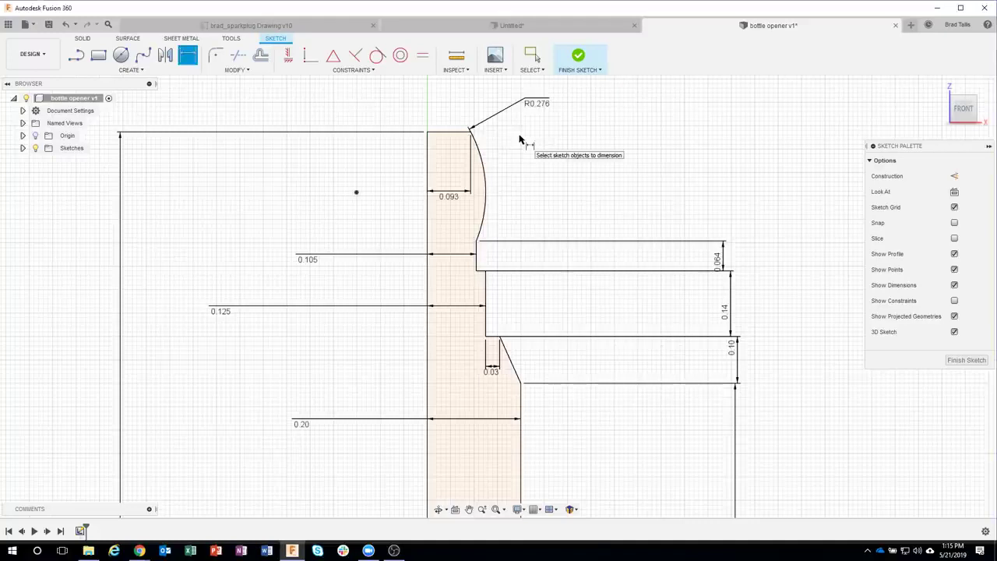
key("Escape")
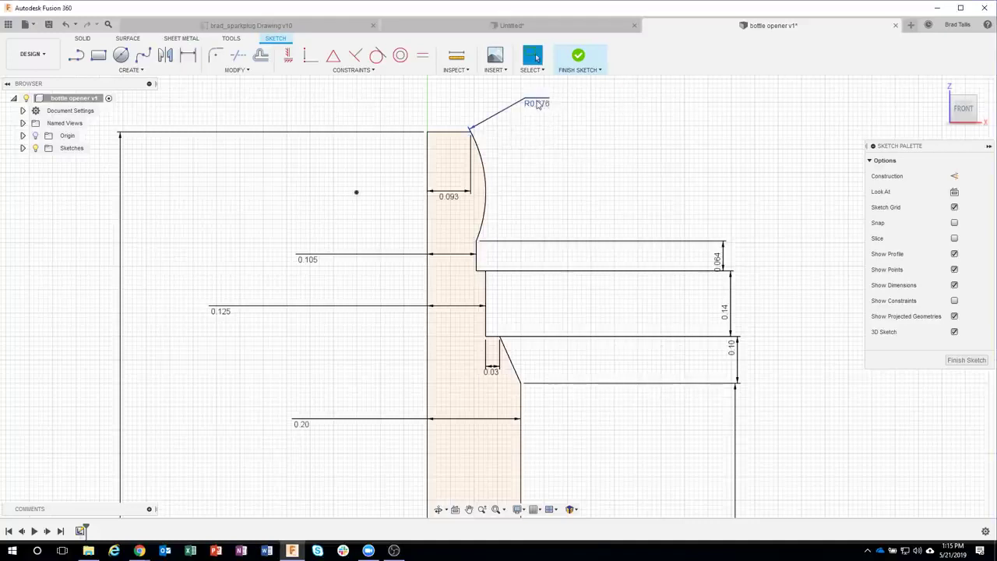
left_click_drag(537, 105, 569, 155)
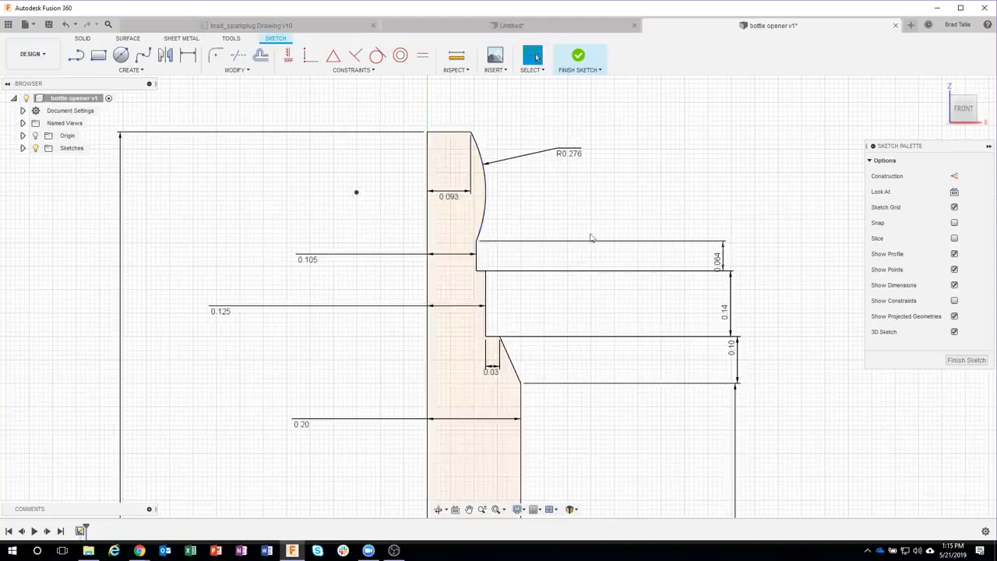
Step: Zoom out to see the whole stepped profile and finish the sketch
scroll(658, 181, "down", 5)
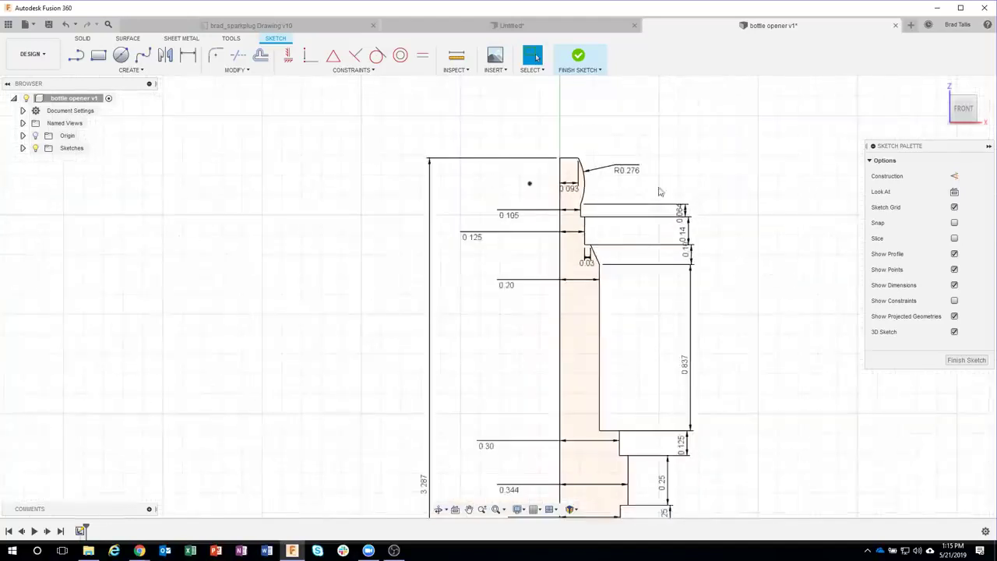
mouse_move(716, 289)
middle_mouse_down()
mouse_move(646, 231)
mouse_move(587, 208)
middle_mouse_up()
scroll(647, 231, "down", 4)
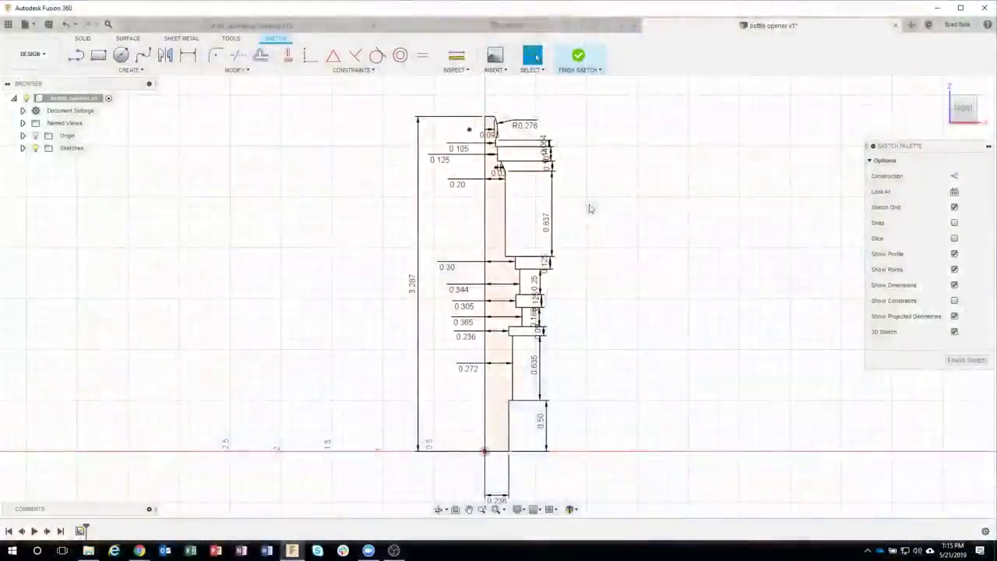
left_click(578, 56)
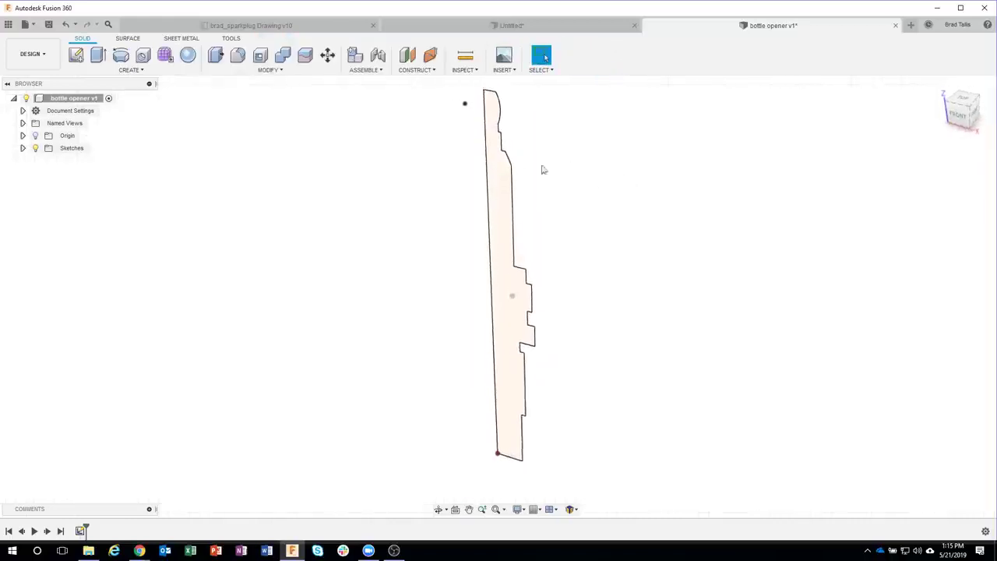
left_click(134, 71)
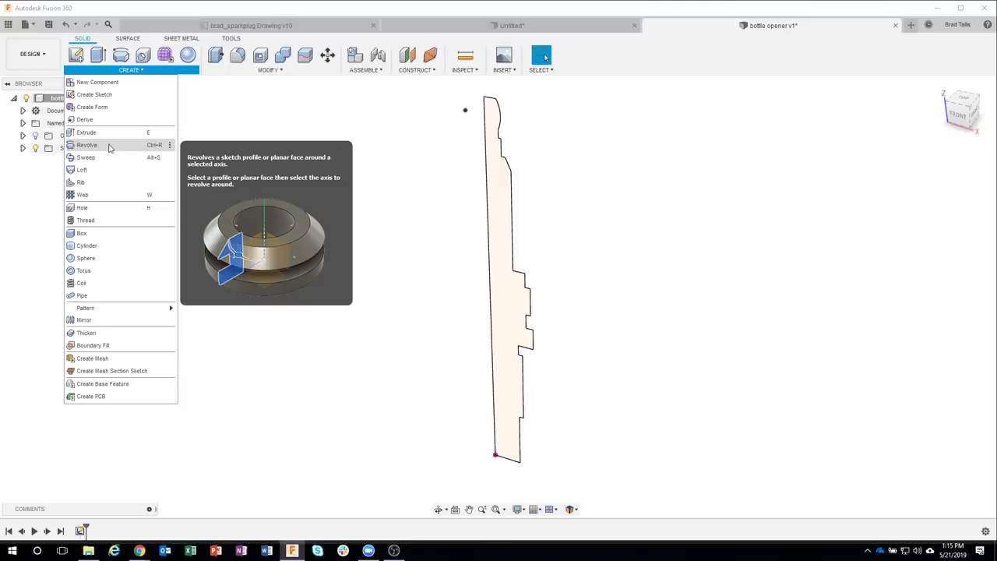
Step: Revolve the closed profile 360° around its left centre line as a New Component
left_click(110, 146)
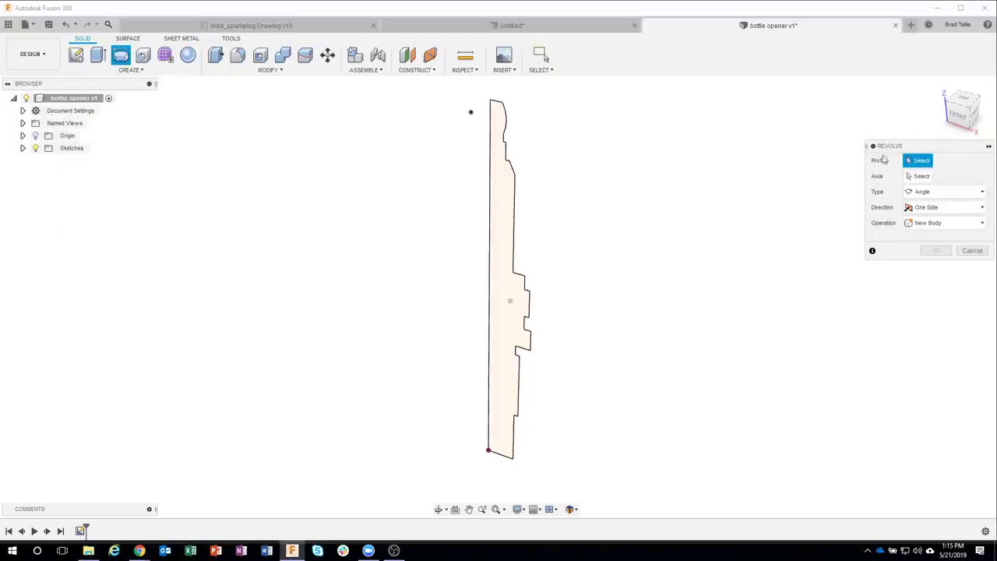
left_click(502, 208)
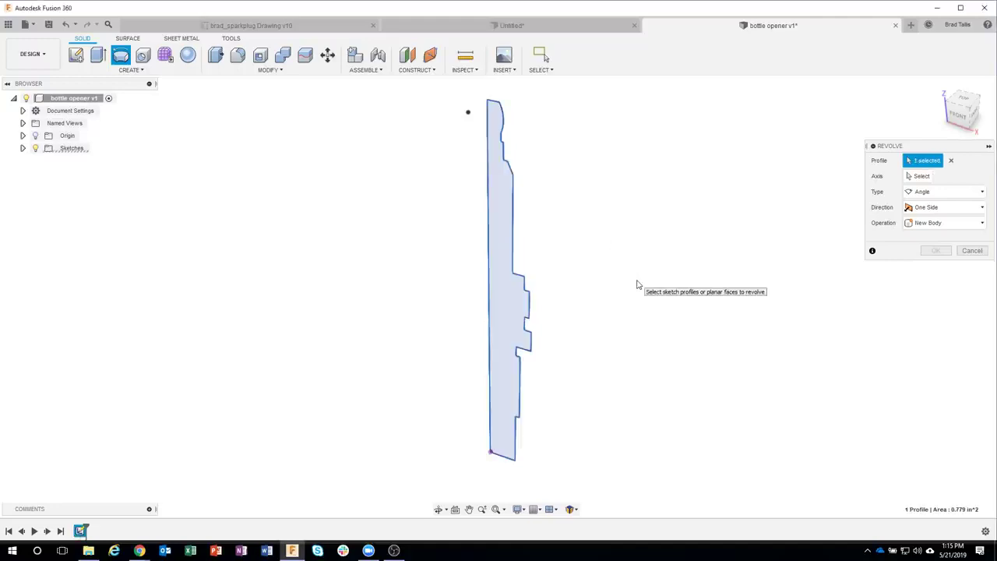
left_click(911, 178)
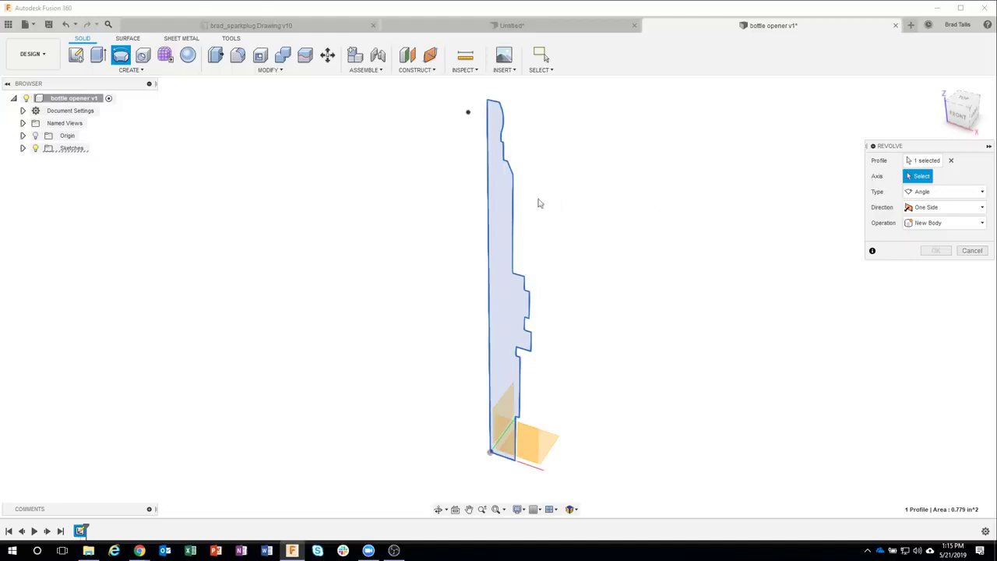
left_click(489, 204)
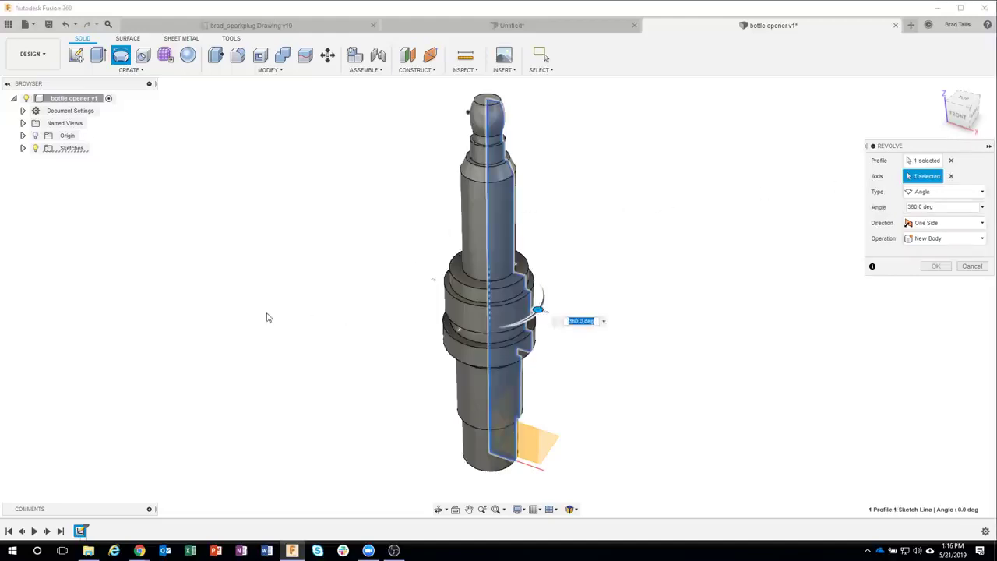
middle_click_drag(281, 312, 394, 250, "shift")
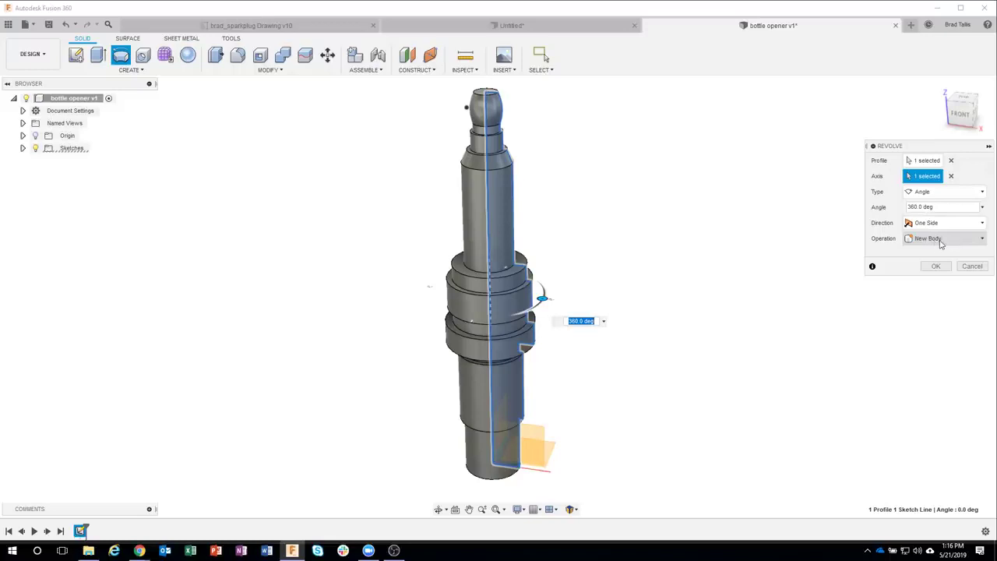
left_click(952, 241)
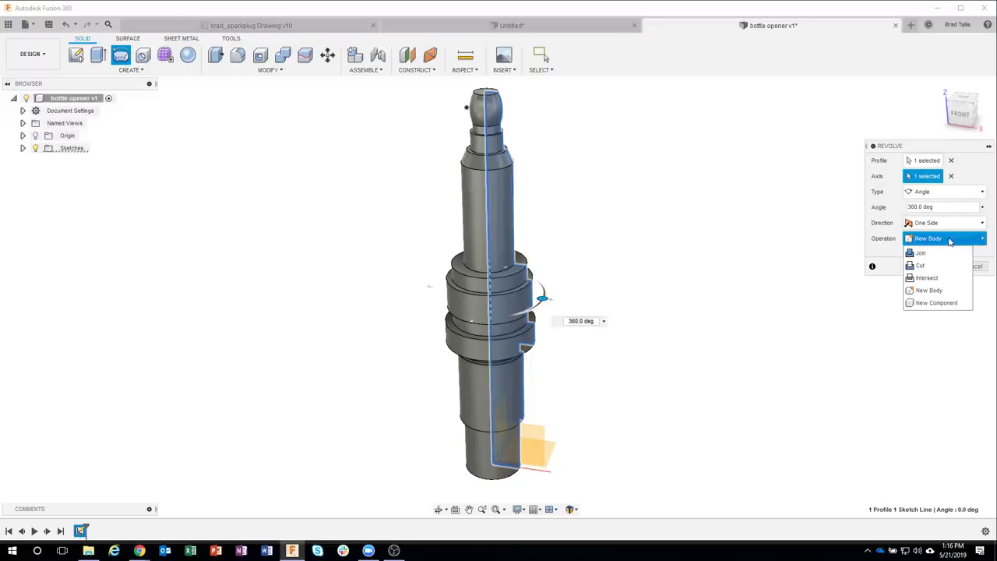
left_click(939, 304)
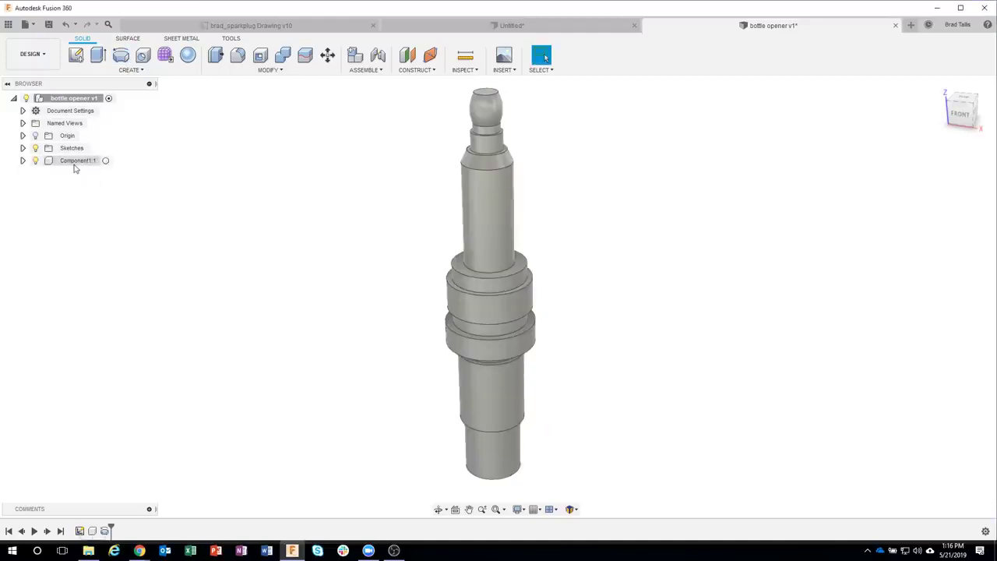
Step: Rename the new component to Plug and move Sketch1 into it
left_click(76, 163)
left_click(75, 164)
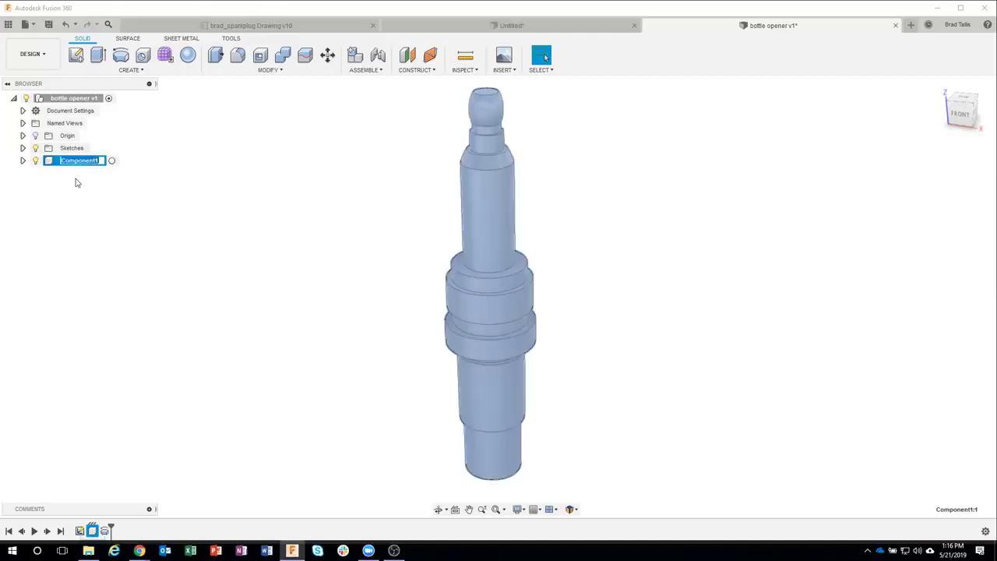
type("Plug")
key("Return")
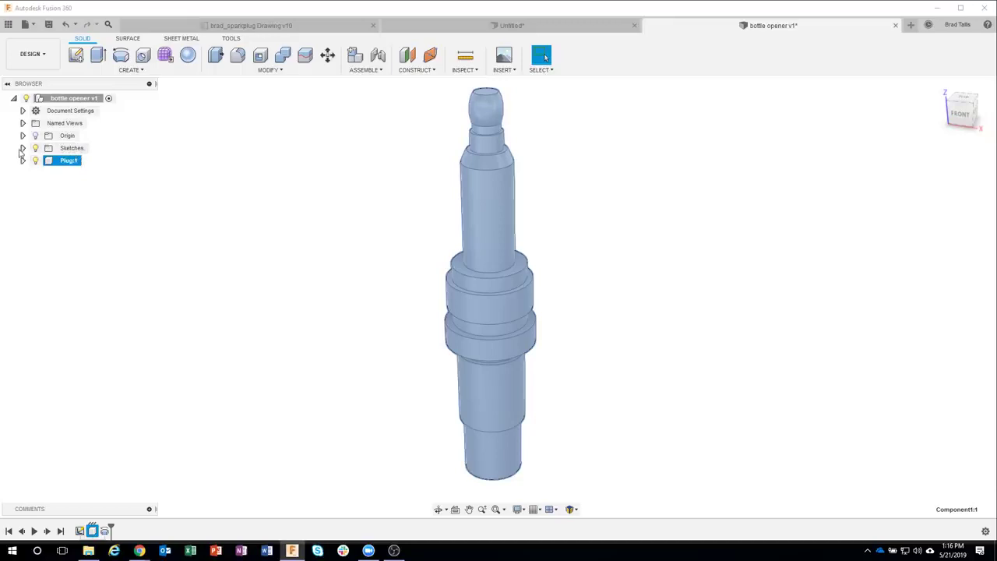
left_click(23, 148)
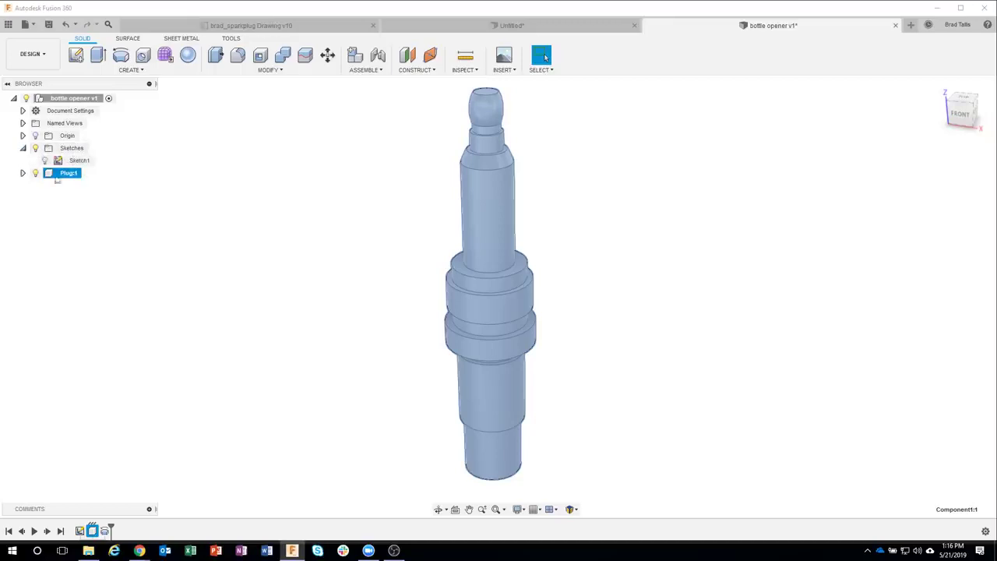
left_click(23, 173)
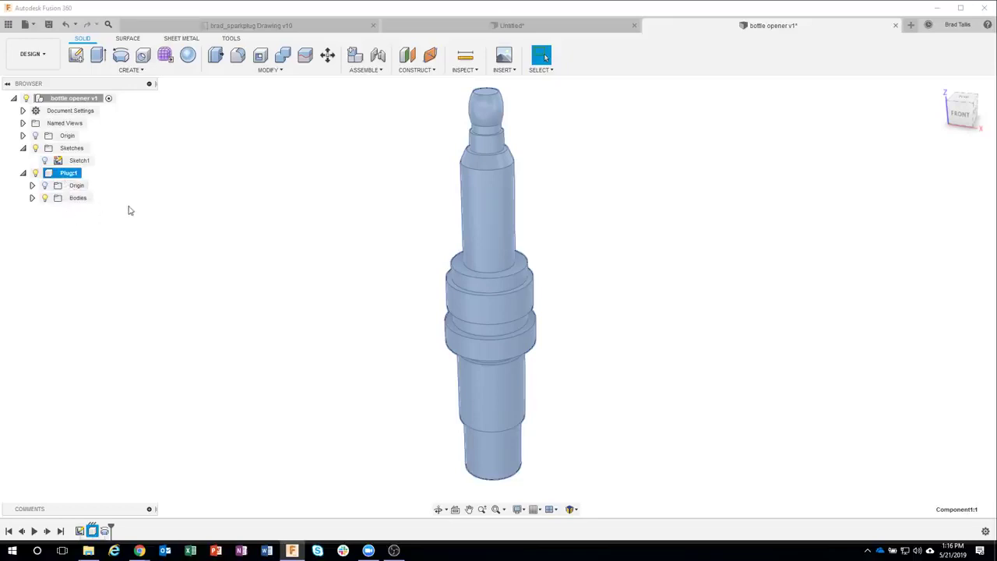
left_click_drag(76, 162, 69, 175)
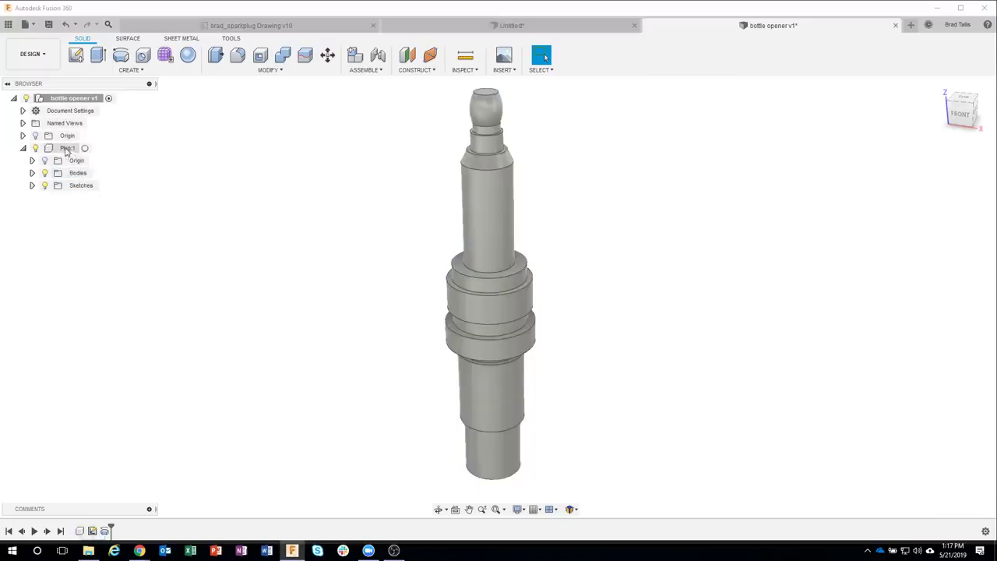
Step: Activate Plug:1, collapse its contents, and switch to the spark-plug reference drawing
left_click(32, 185)
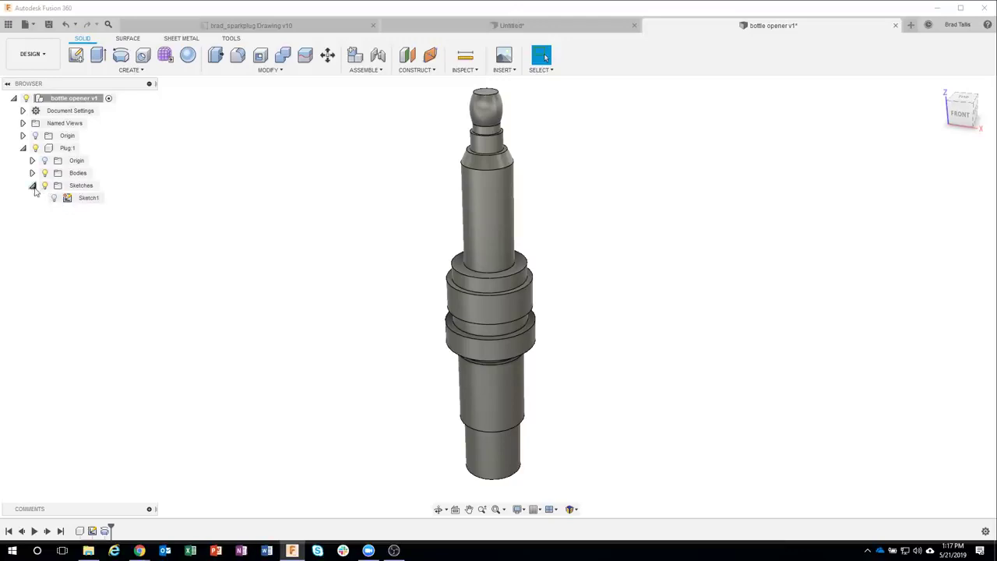
left_click(33, 186)
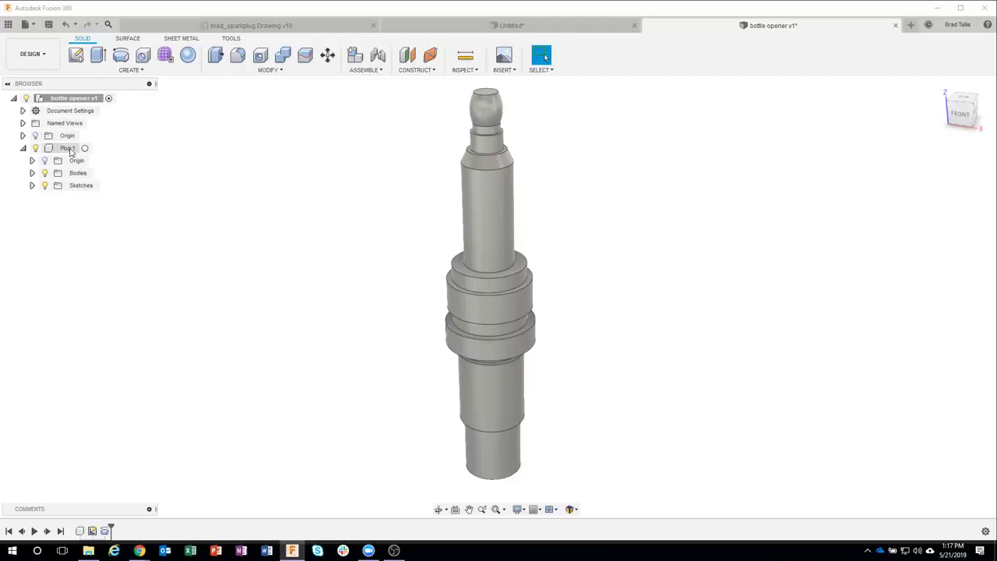
left_click(68, 148)
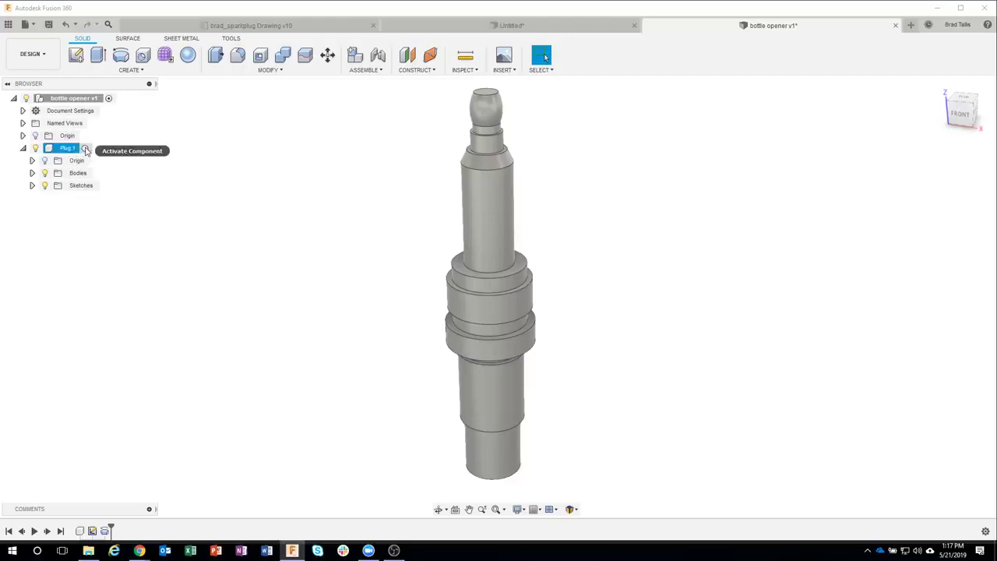
left_click(86, 150)
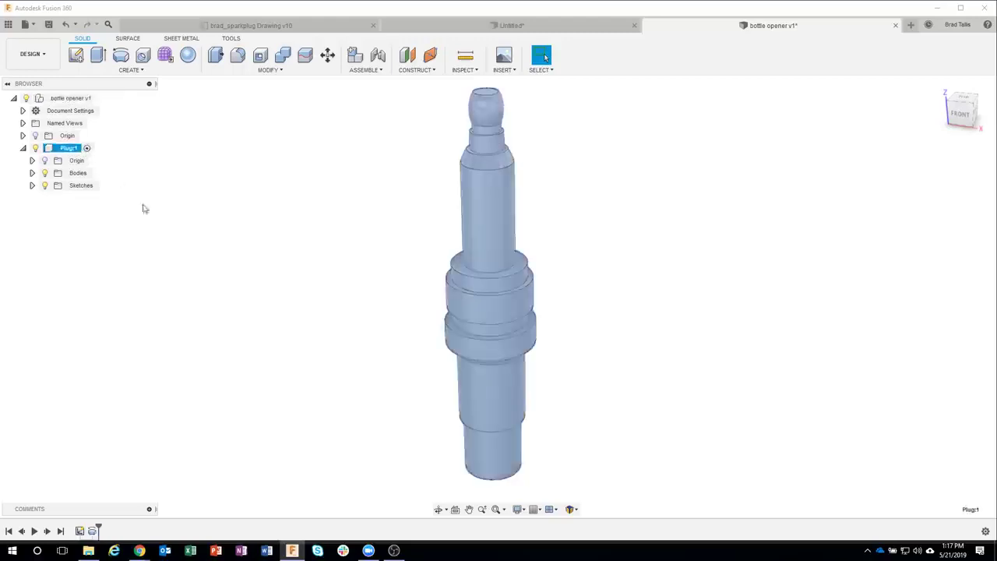
left_click(179, 265)
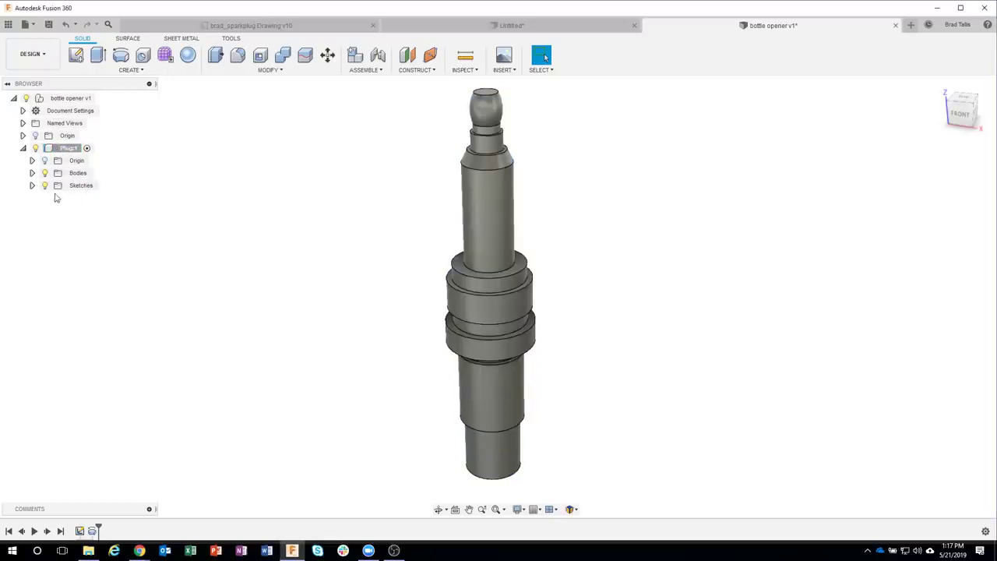
left_click(23, 148)
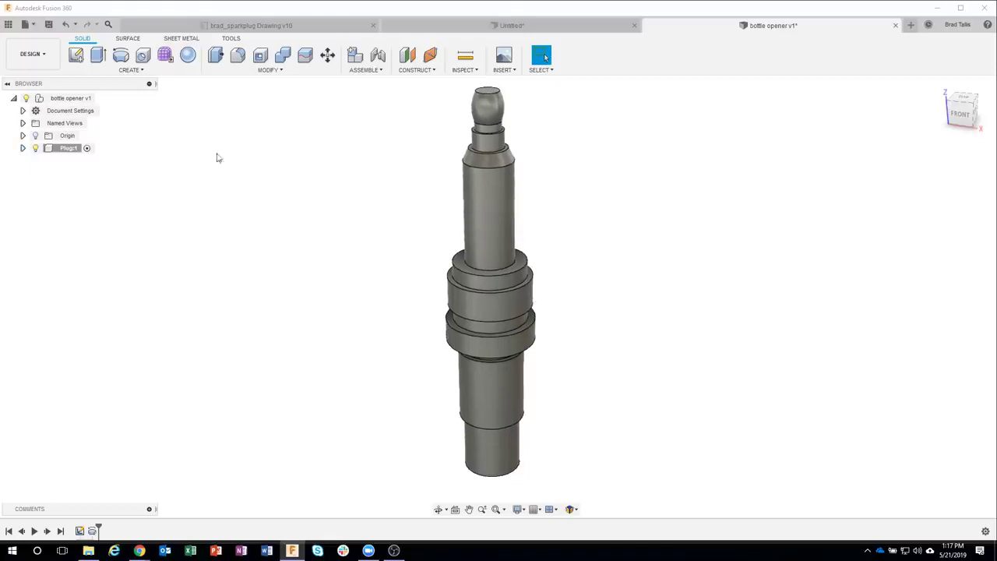
left_click(272, 25)
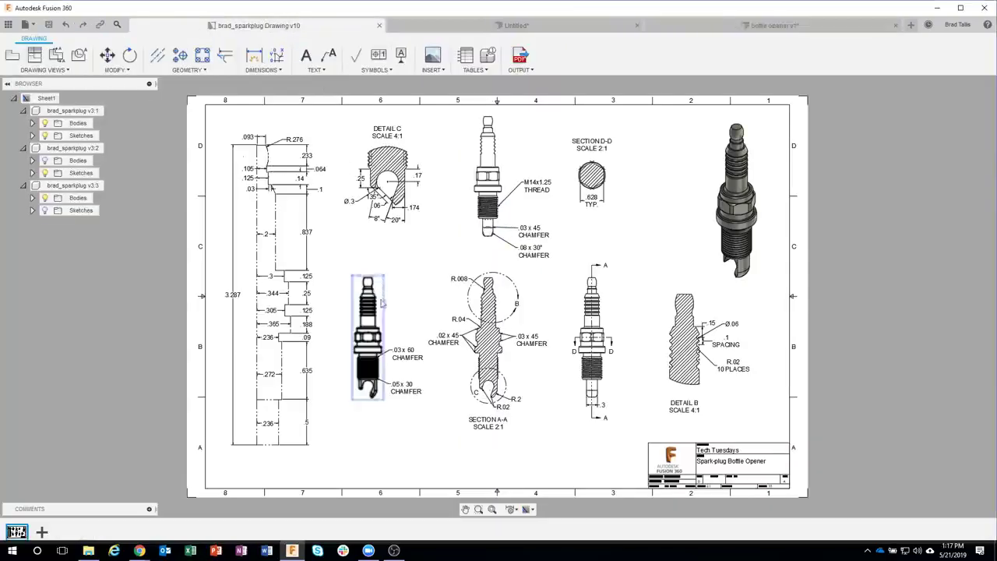
Step: Pan the spark-plug drawing to inspect Detail B's grooves, then return to bottle opener v1
scroll(393, 306, "up", 5)
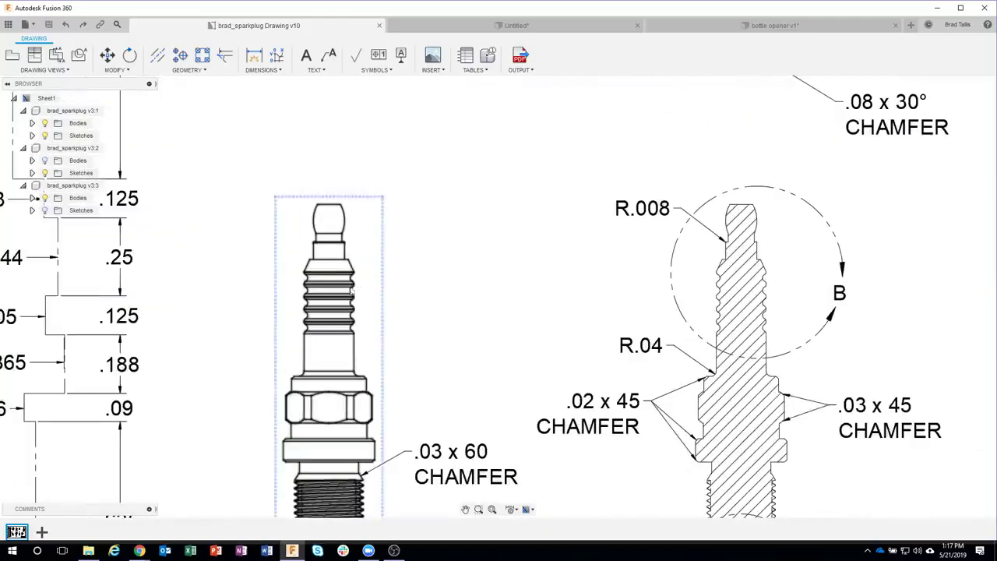
scroll(426, 296, "down", 4)
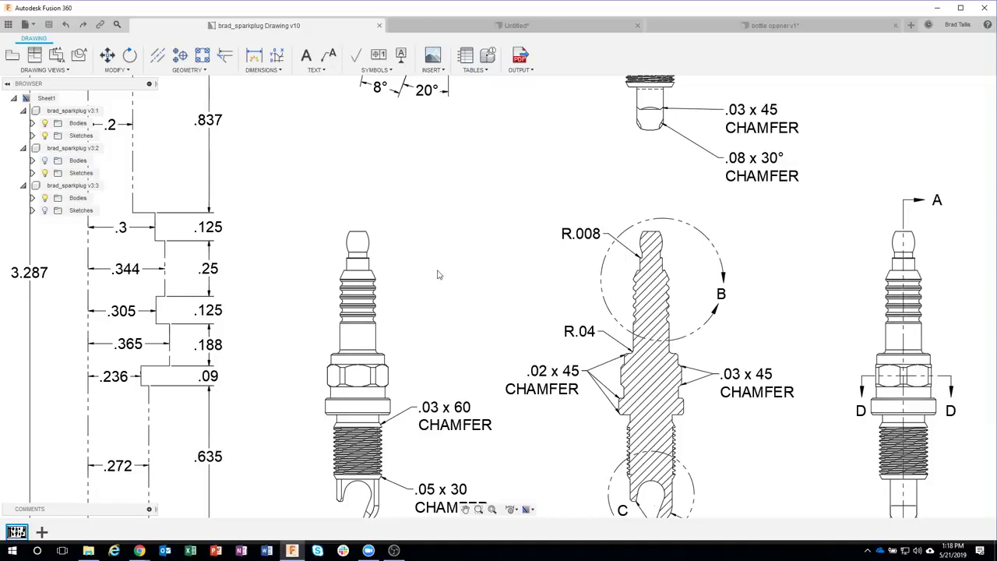
middle_click_drag(572, 277, 331, 238)
middle_click_drag(642, 254, 424, 207)
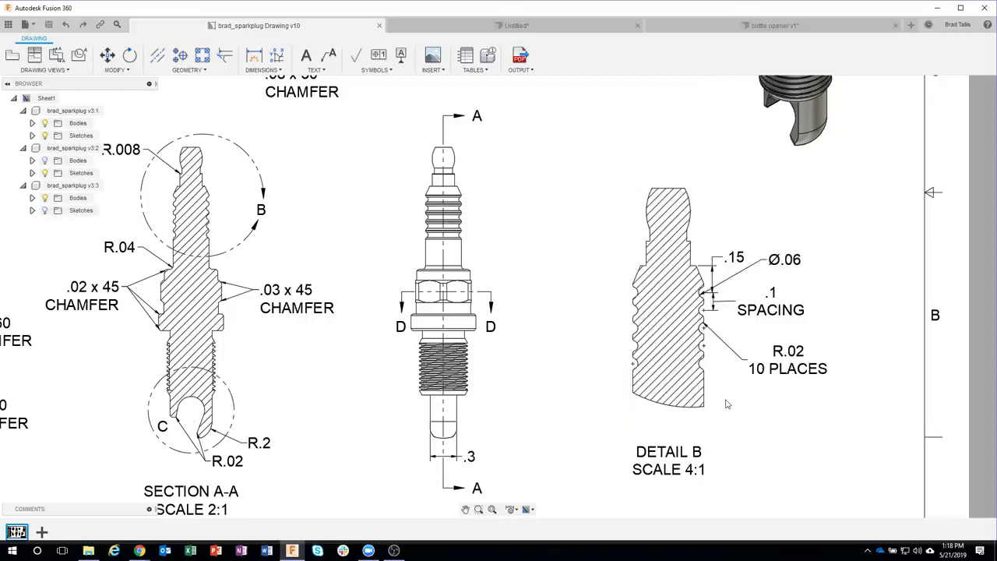
left_click(703, 28)
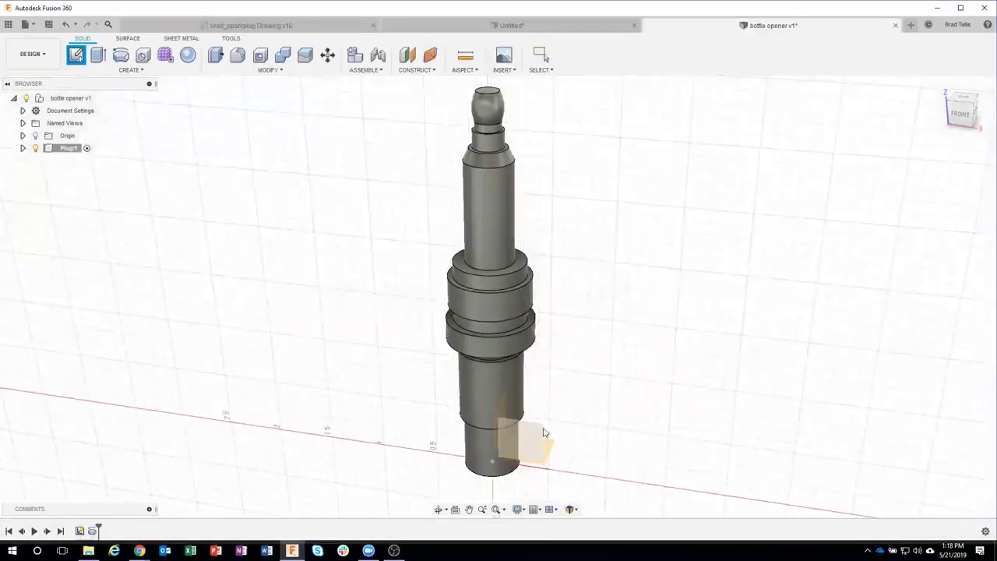
Step: Start a sketch on the front plane and draw a 0.06-diameter circle on the body's edge
left_click(540, 410)
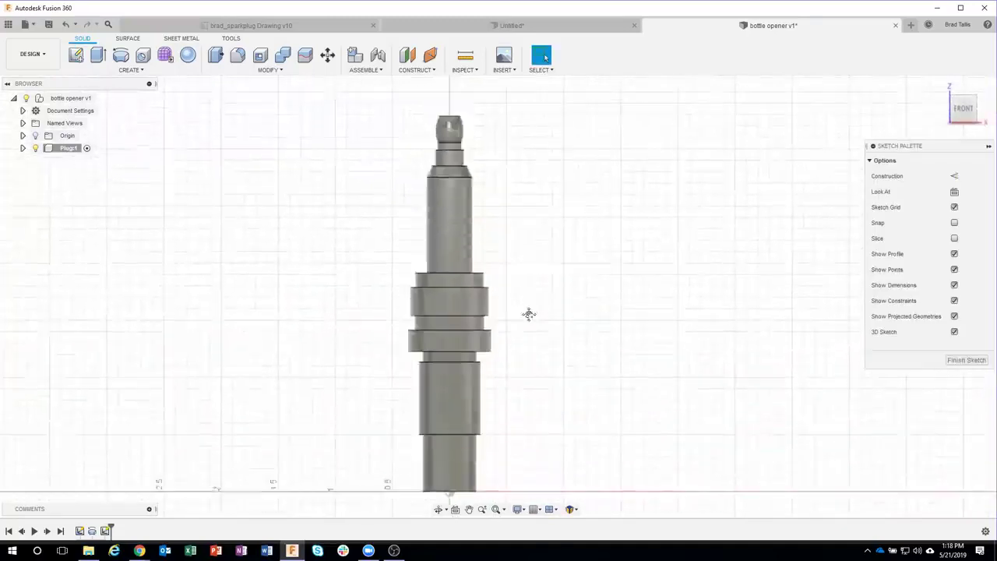
scroll(477, 208, "up", 6)
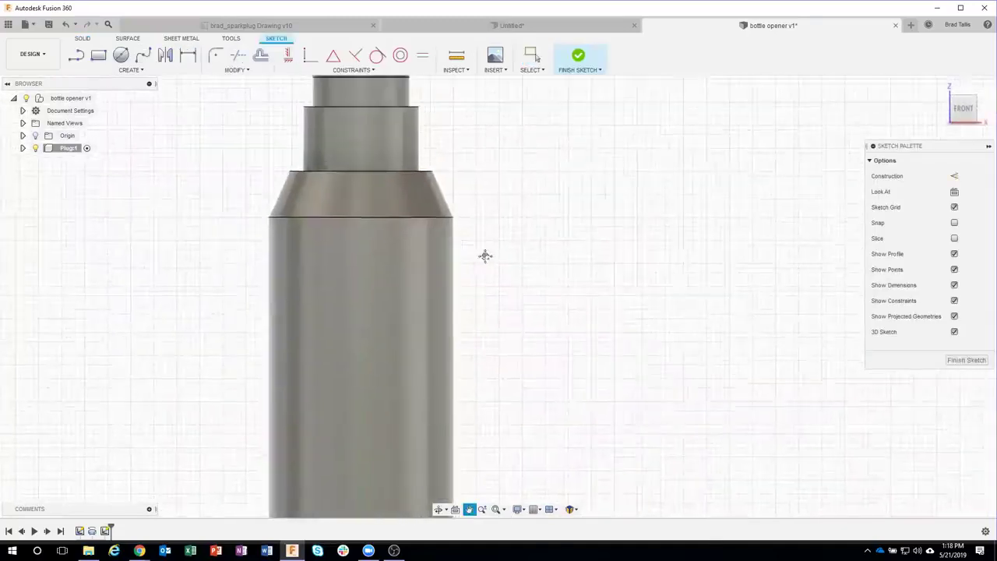
scroll(490, 251, "up", 1)
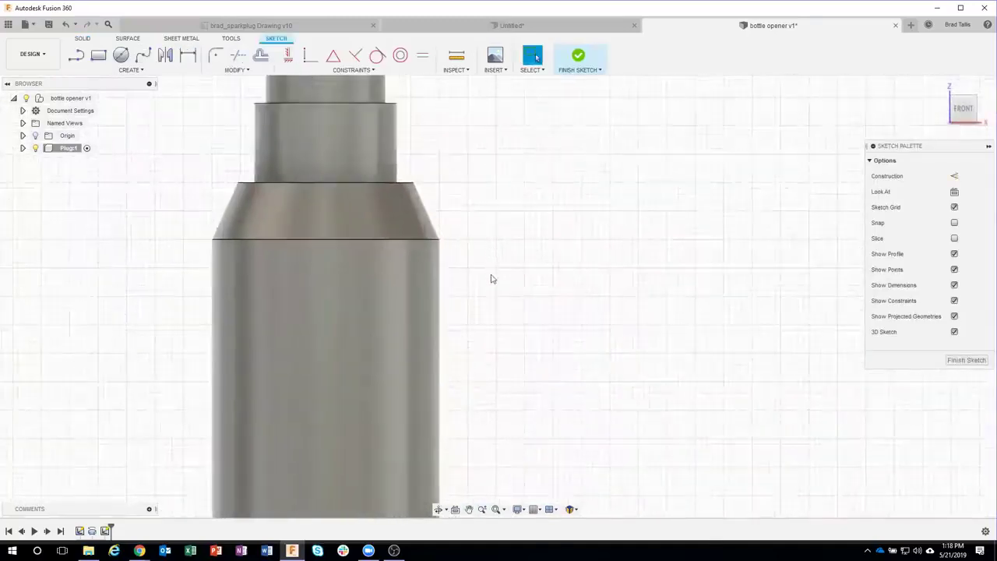
left_click(122, 56)
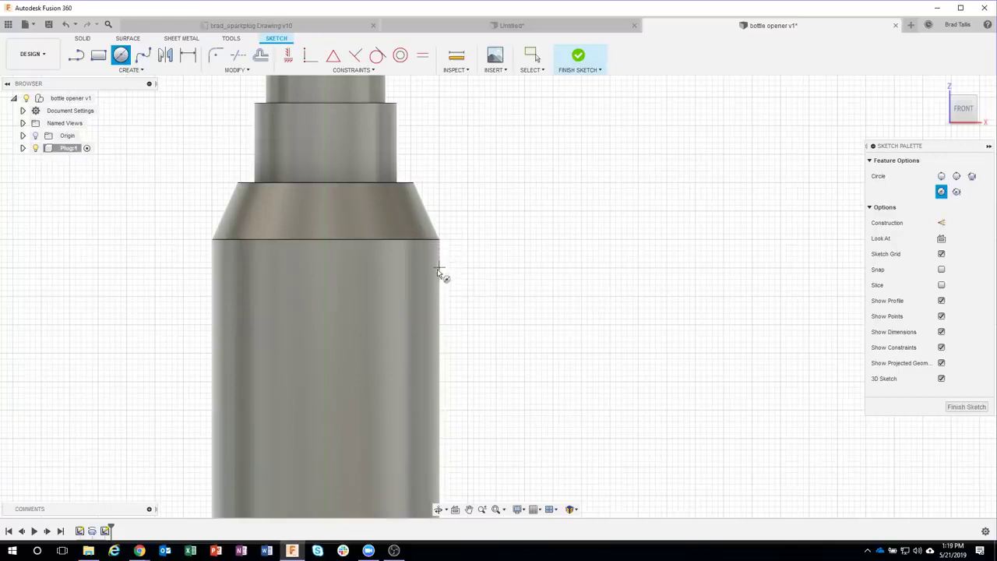
left_click(439, 278)
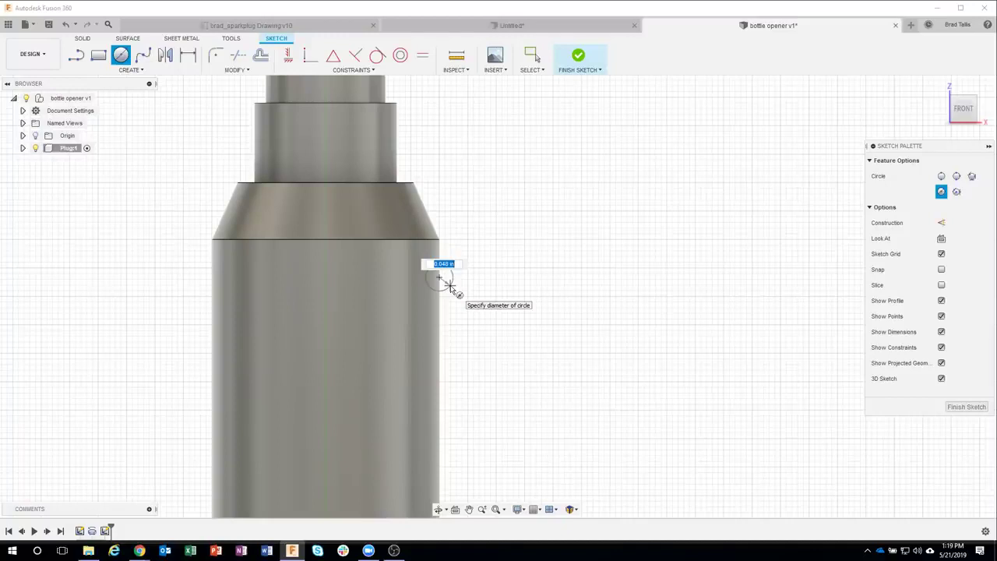
key("BackSpace")
key("Tab")
key("Return")
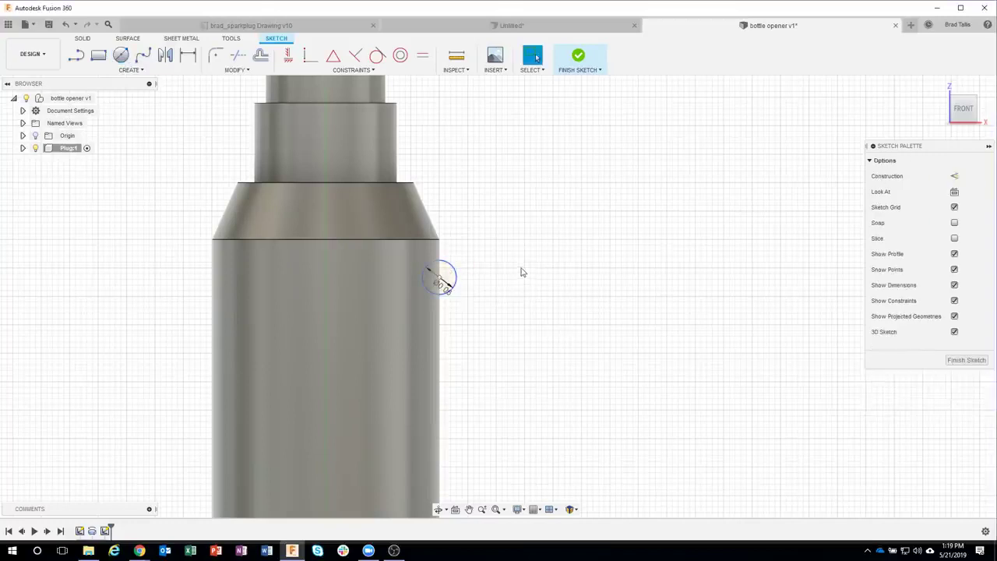
Step: Dimension the circle centre 0.15 below the shoulder's top corner
key("d")
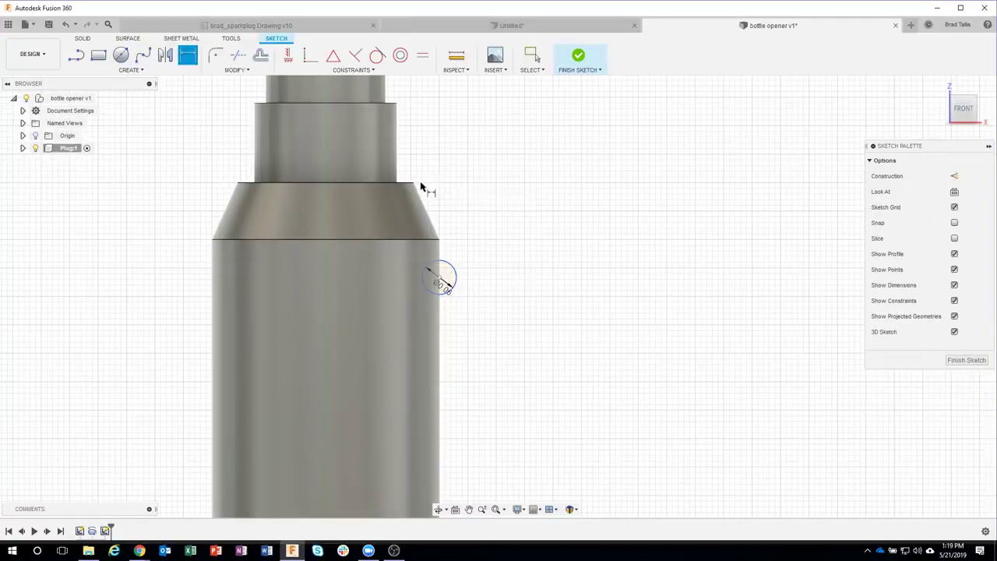
left_click(414, 184)
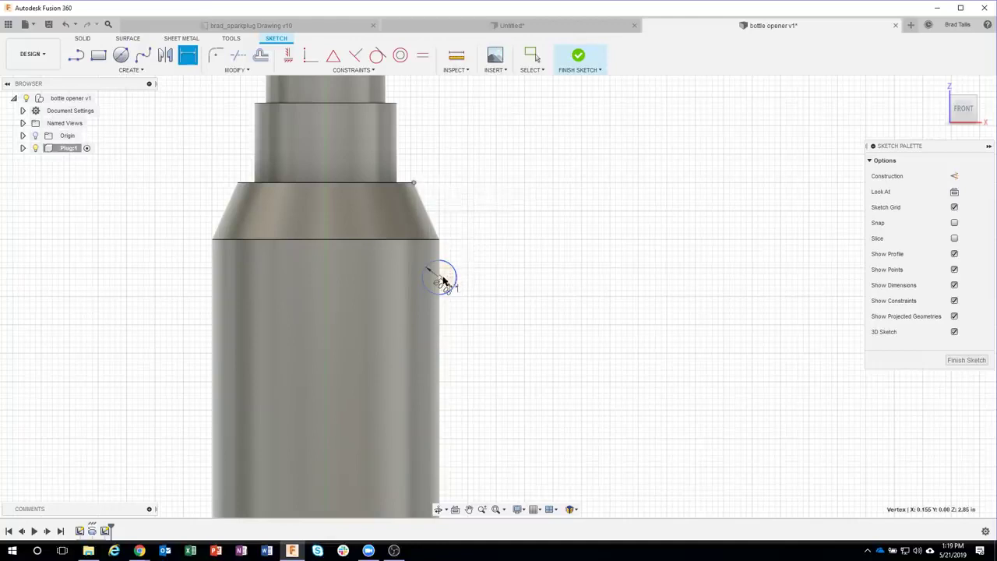
left_click(440, 276)
left_click(491, 231)
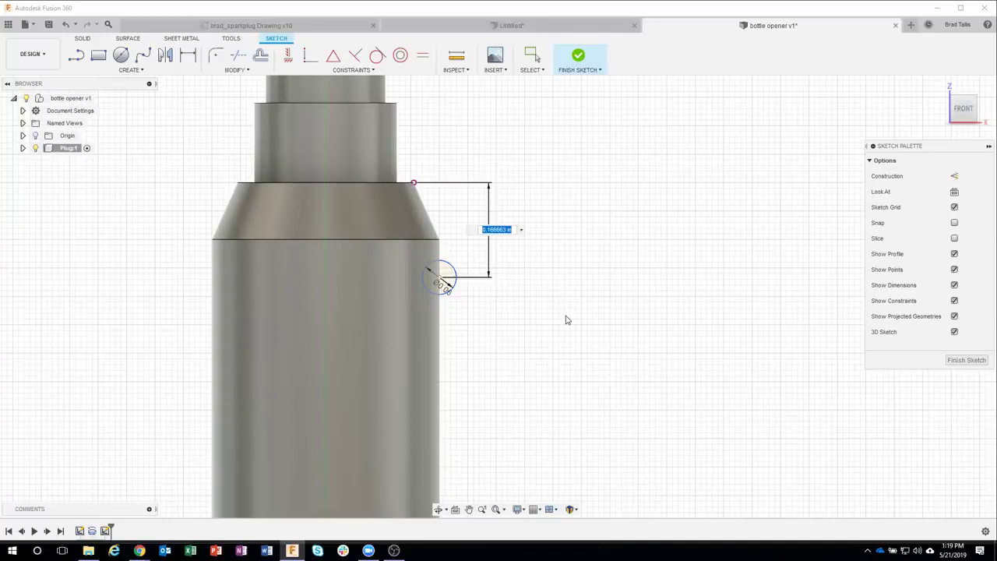
type("15")
key("Return")
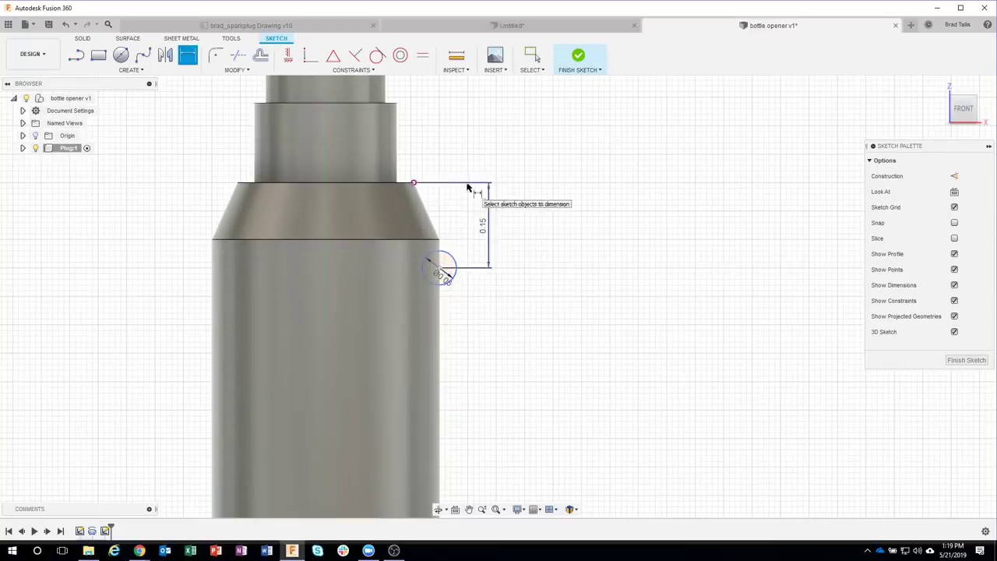
Step: Finish the groove sketch and revolve the circle around the body's cylindrical axis
left_click(584, 61)
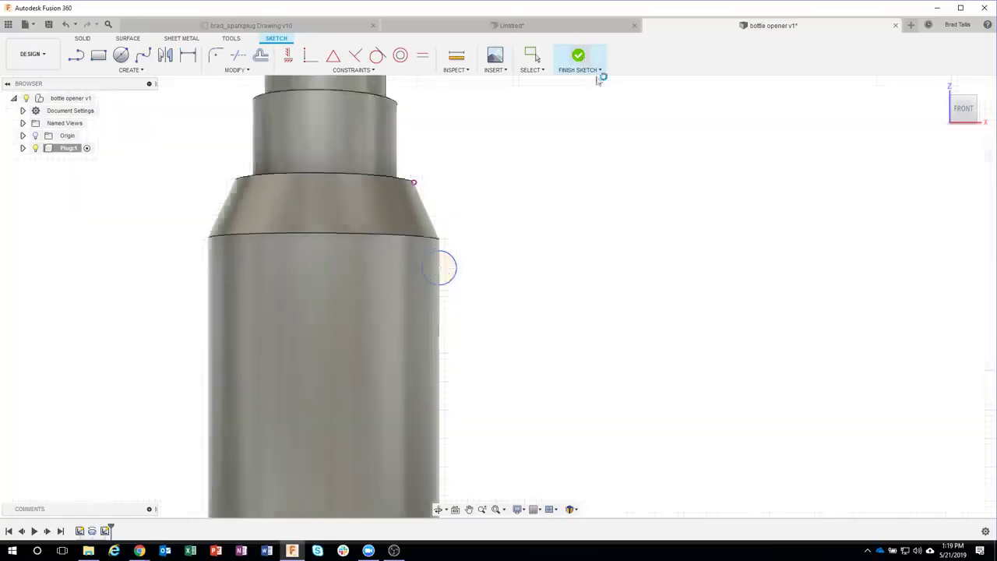
left_click(152, 71)
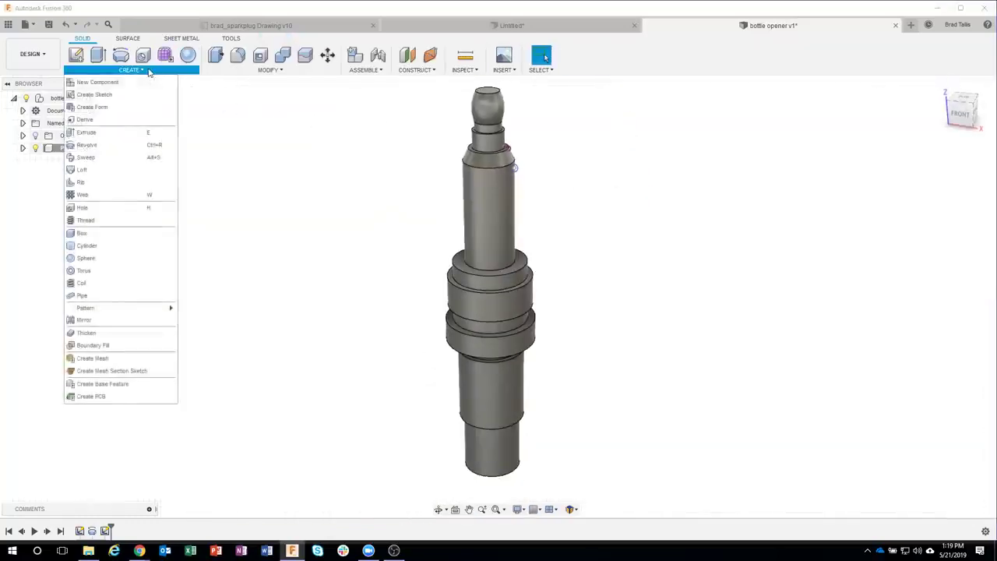
left_click(132, 151)
scroll(509, 152, "up", 8)
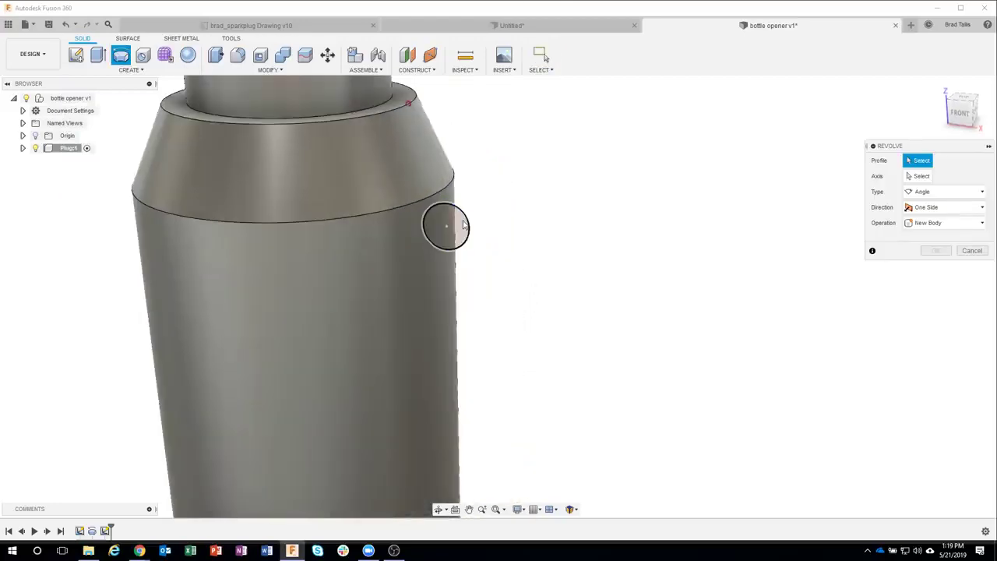
left_click(450, 226)
scroll(553, 267, "down", 1)
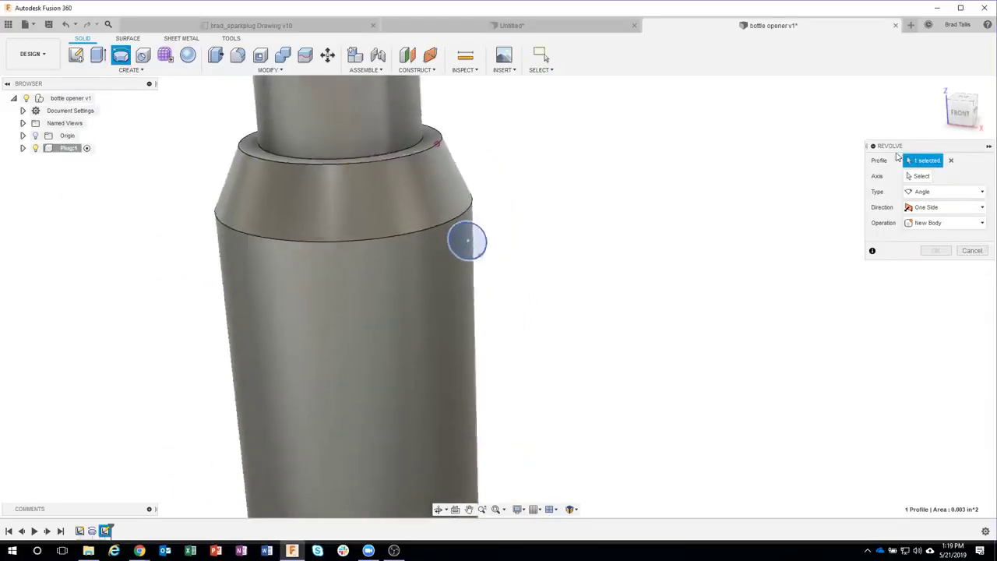
left_click(916, 176)
scroll(670, 268, "down", 2)
middle_click_drag(501, 299, 476, 277, "shift")
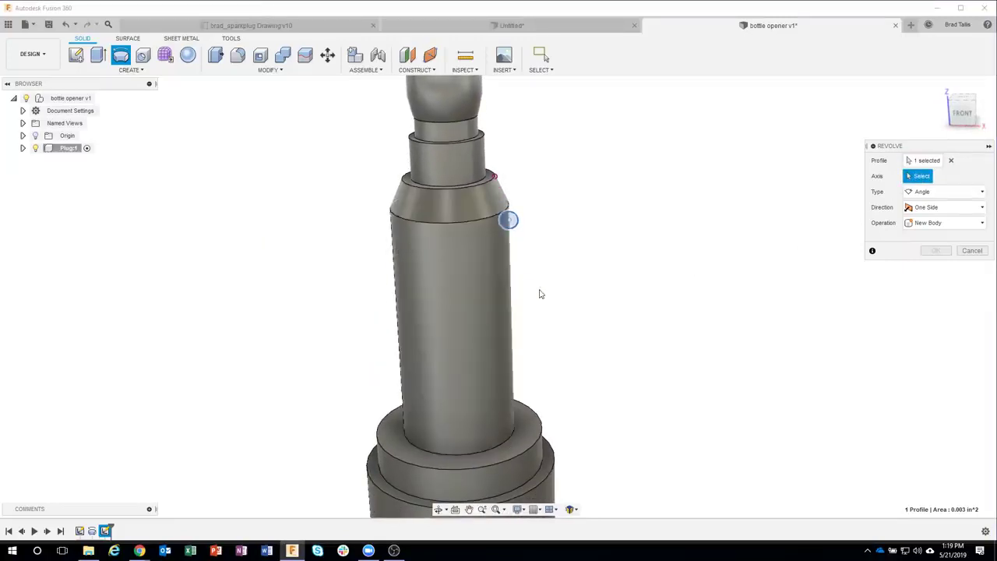
left_click(487, 303)
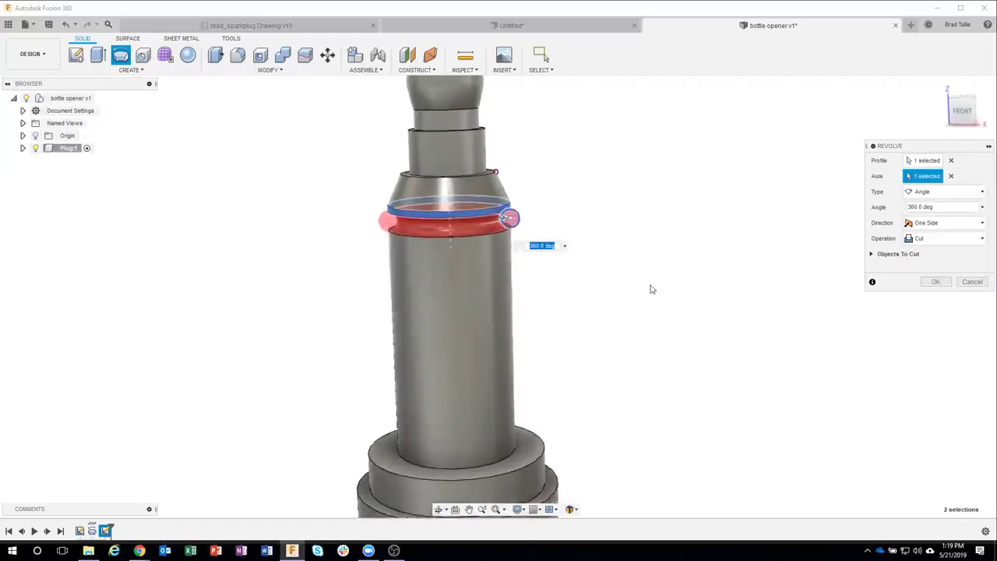
Step: Set the revolve operation to Cut and apply it to carve the 360° groove
middle_click_drag(653, 289, 661, 290, "shift")
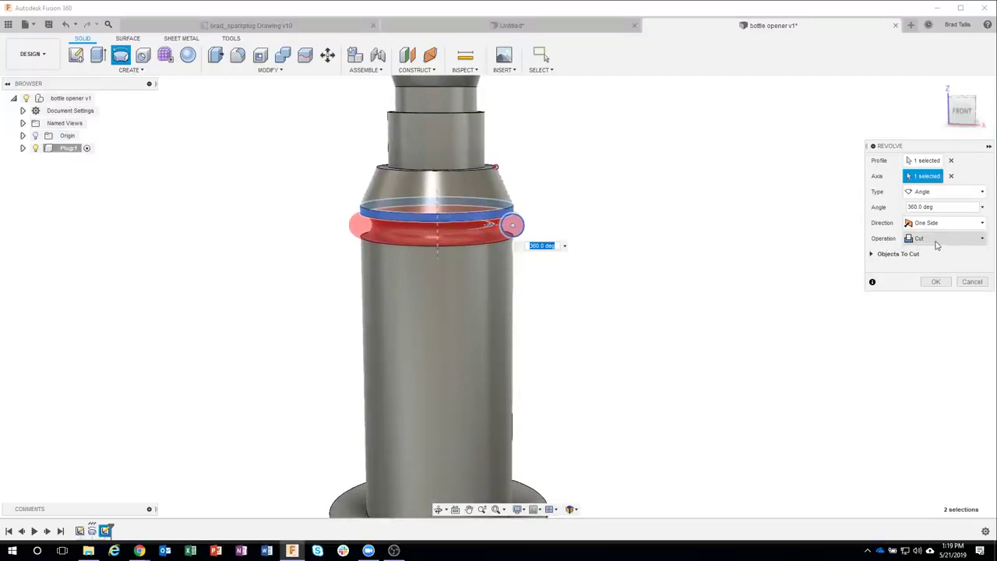
left_click(937, 243)
left_click(937, 253)
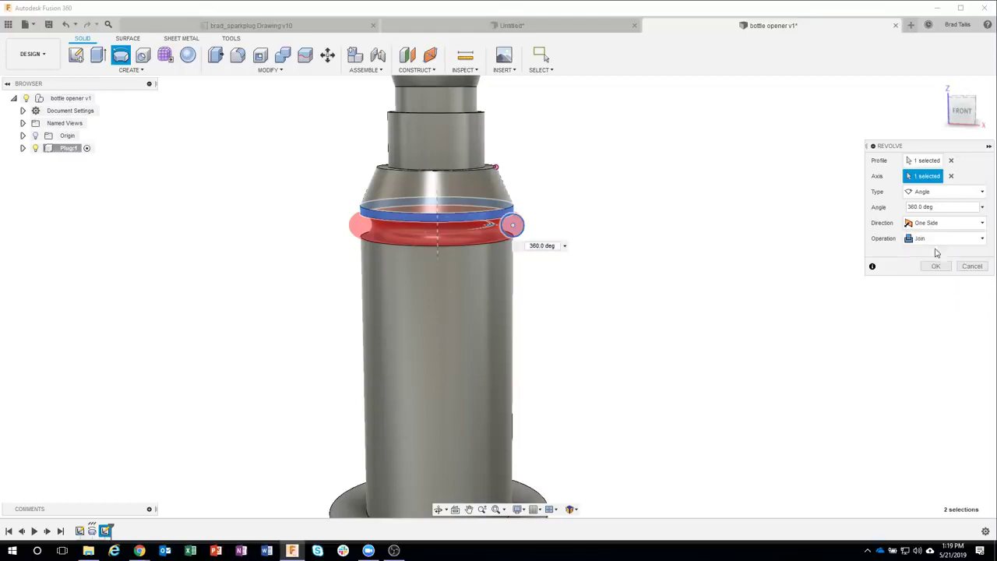
middle_click_drag(334, 214, 322, 212, "shift")
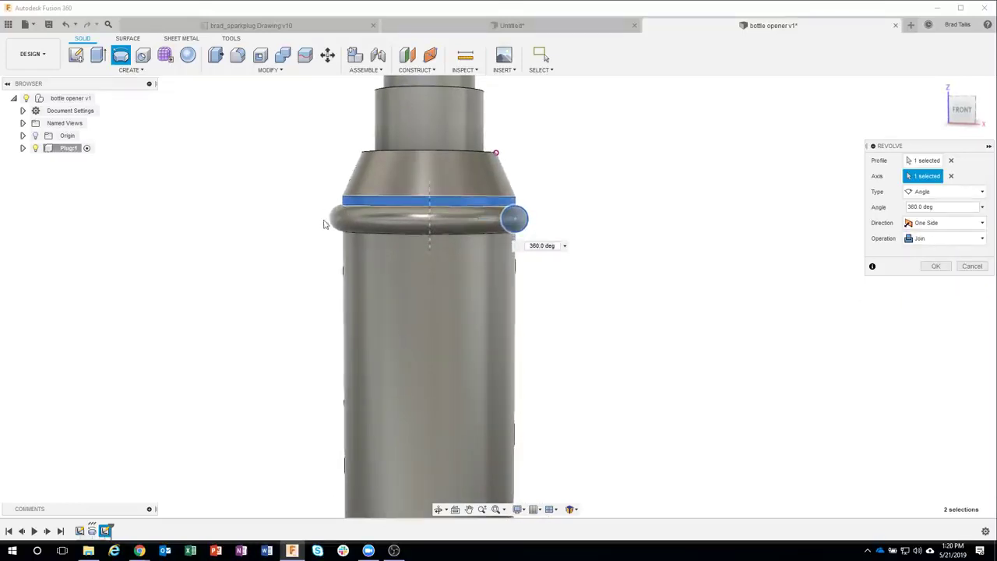
middle_click_drag(650, 219, 659, 261, "shift")
left_click(940, 241)
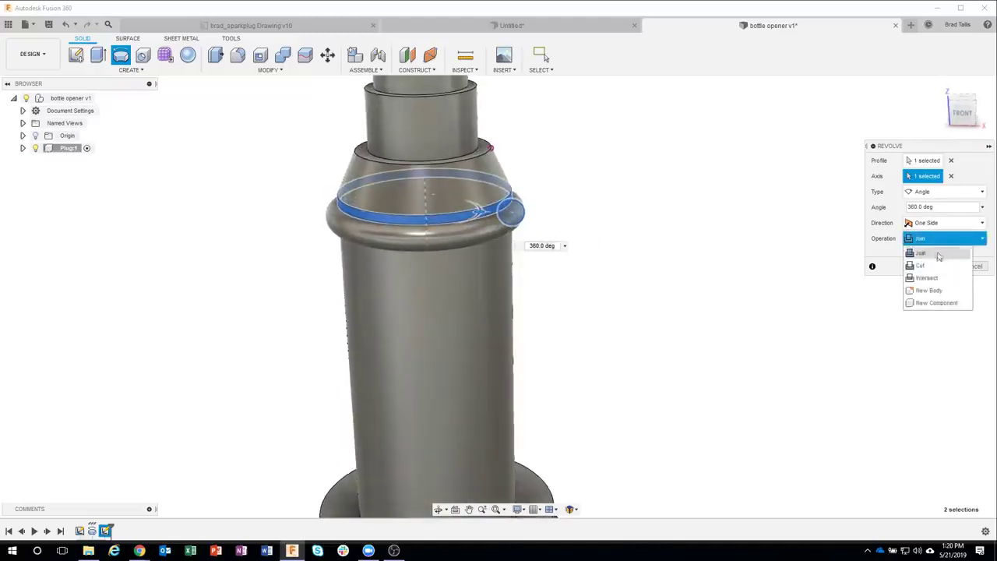
left_click(928, 268)
middle_click_drag(763, 278, 646, 253, "shift")
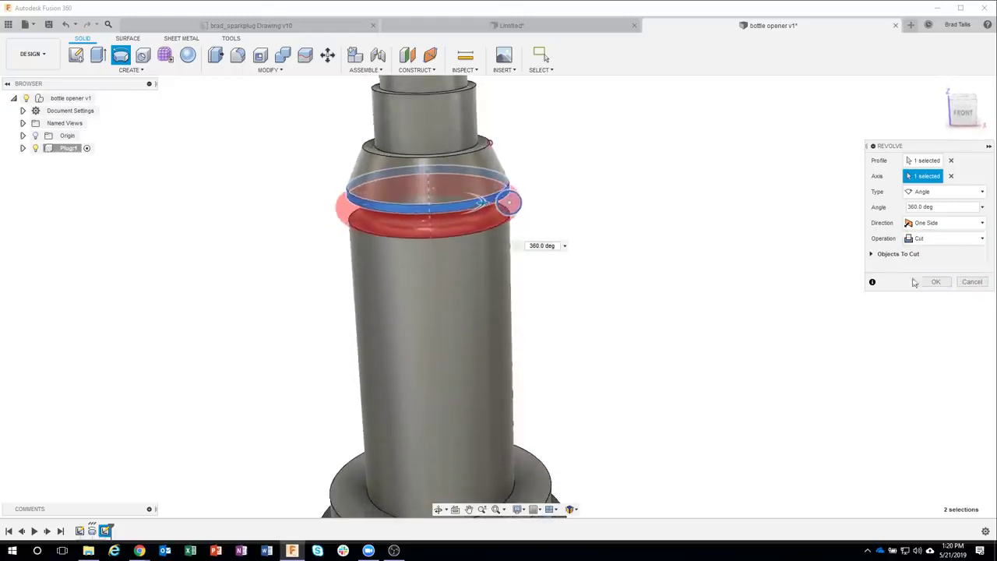
left_click(936, 282)
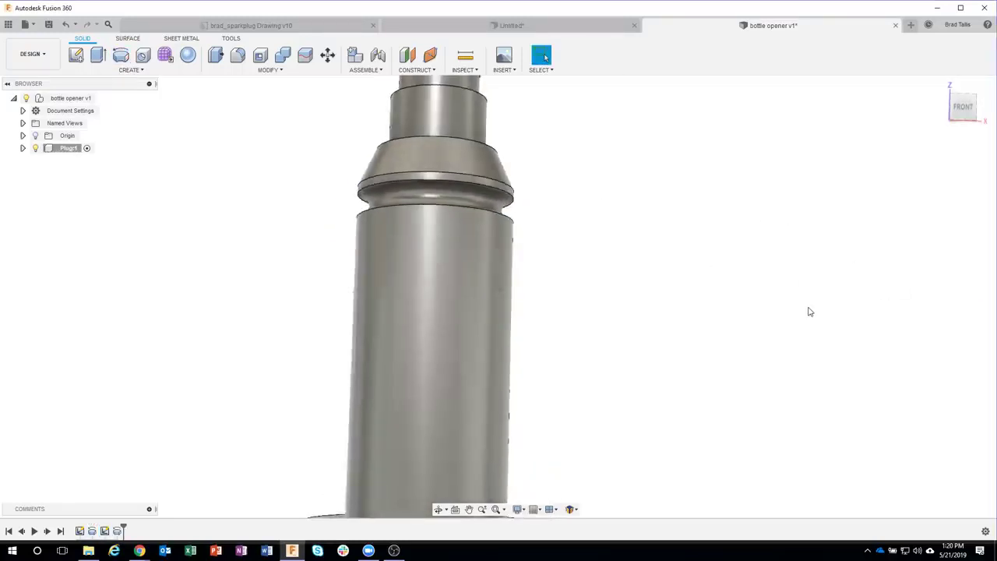
Step: Orbit to view the whole grooved body and show the CREATE > Pattern submenu
middle_click_drag(809, 312, 625, 225, "shift")
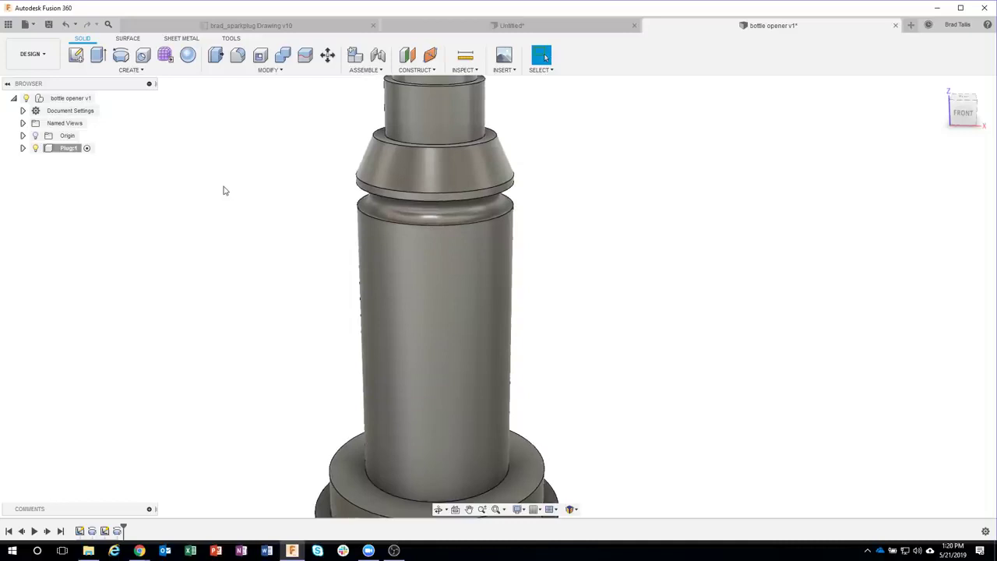
left_click(134, 70)
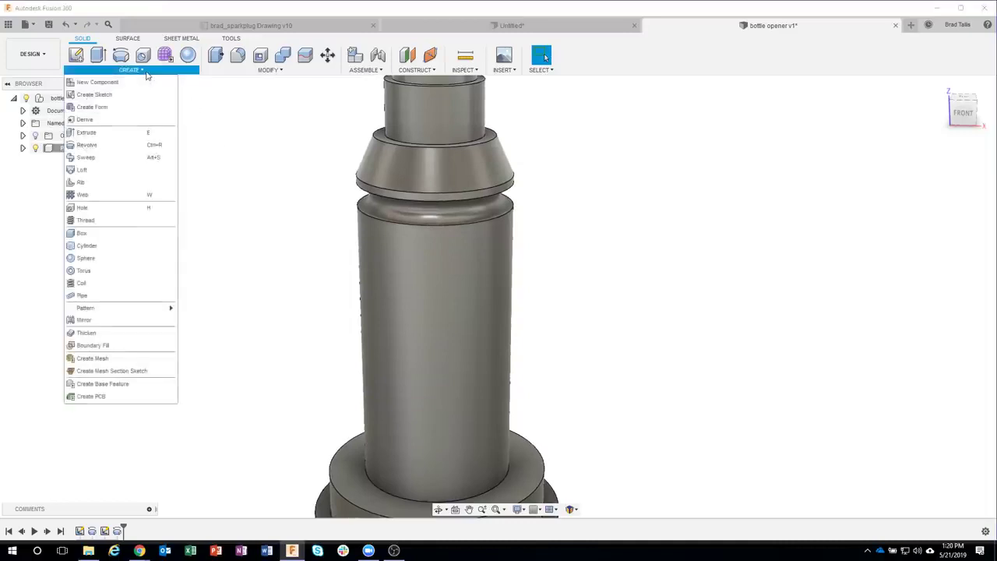
mouse_move(113, 309)
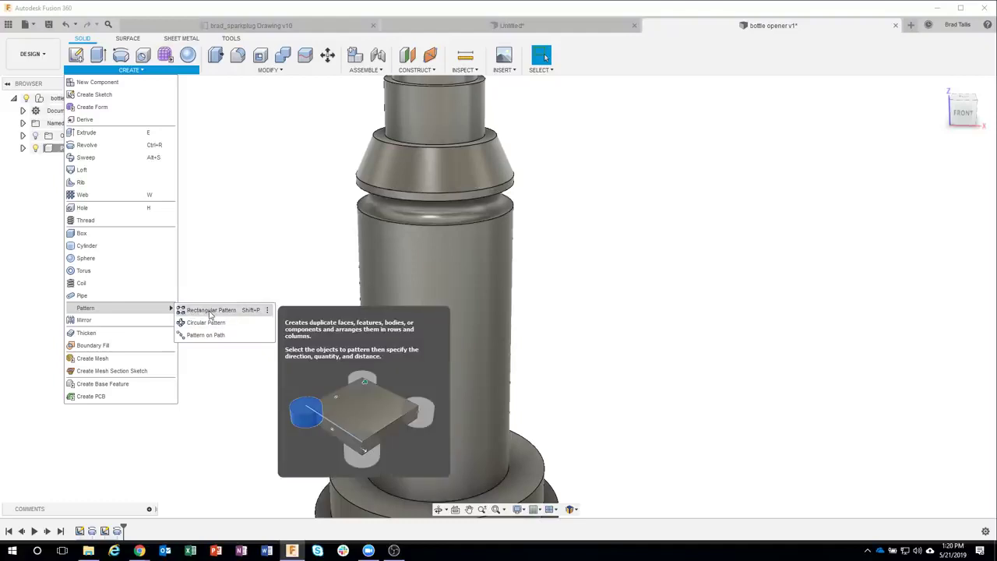
Step: Start a Rectangular Pattern of type Features with the Revolve2 groove picked from the timeline
left_click(209, 310)
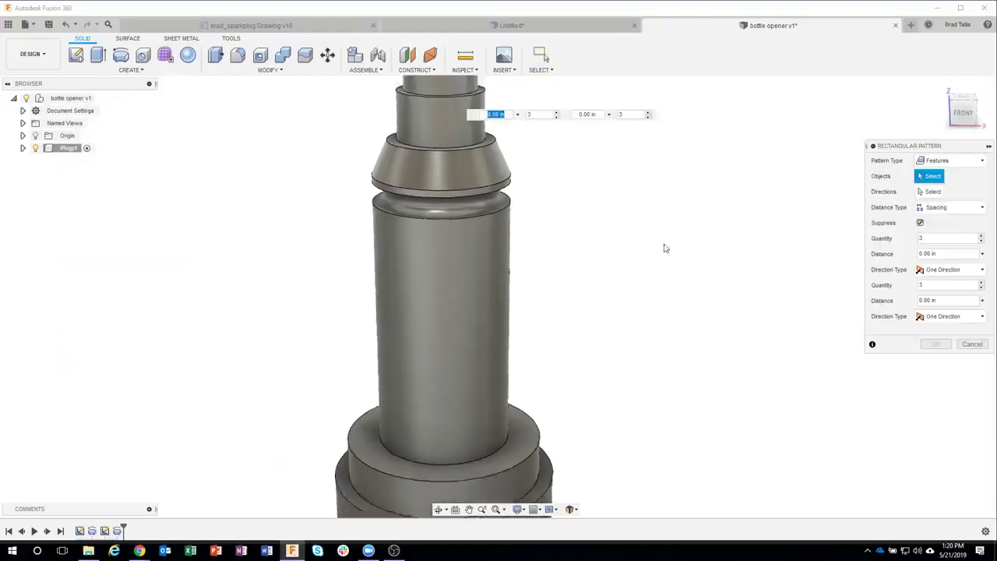
scroll(632, 213, "down", 2)
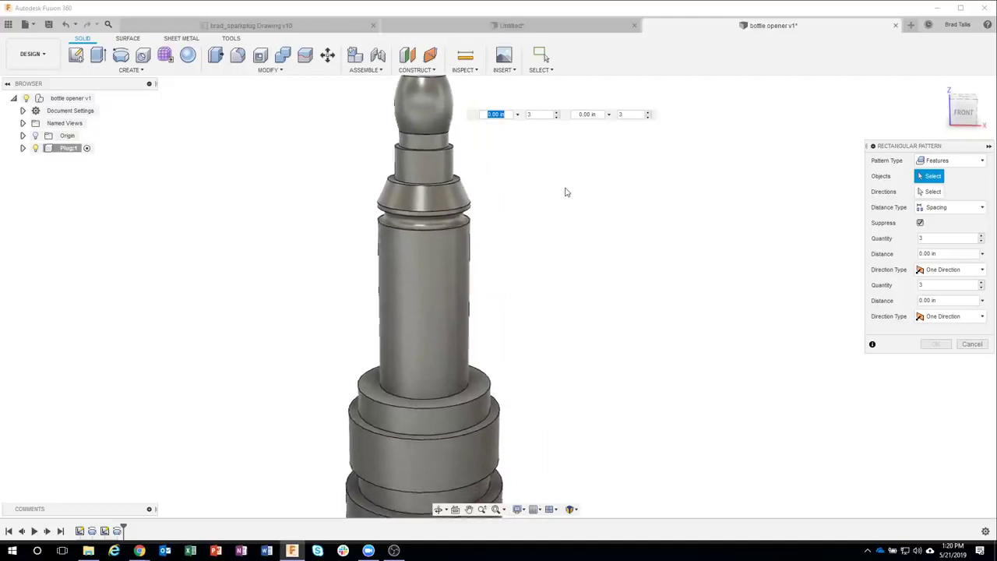
left_click(948, 161)
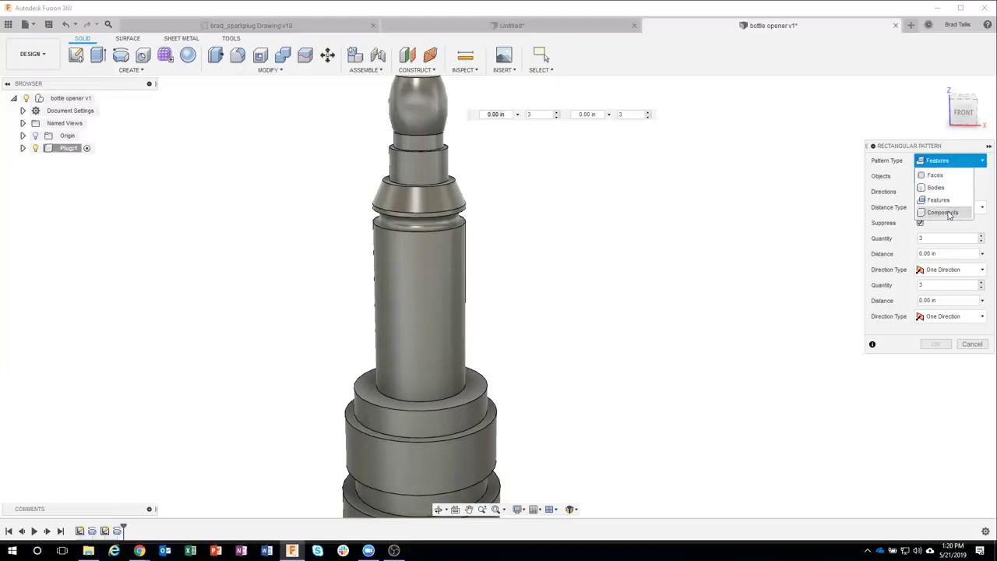
left_click(950, 176)
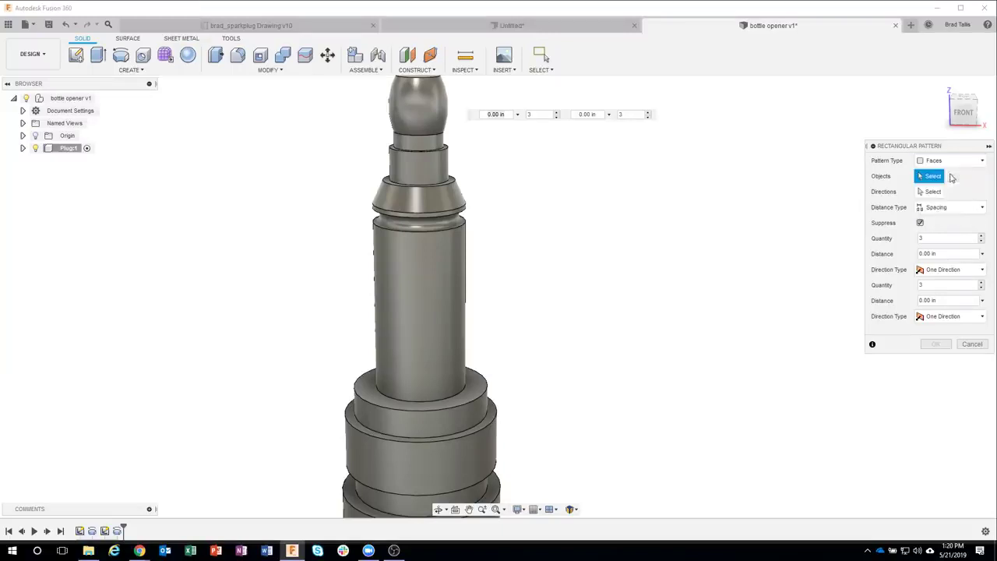
left_click(448, 226)
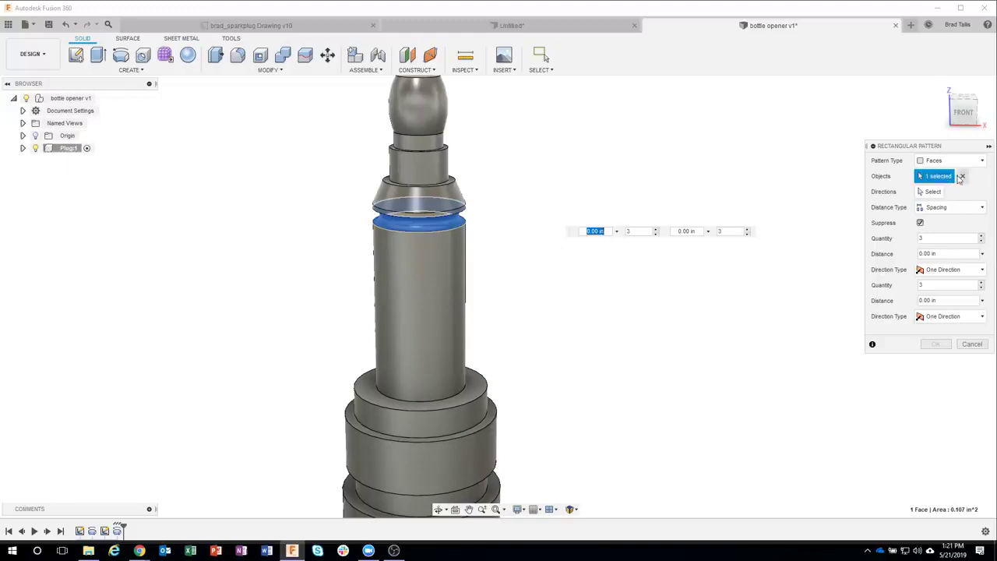
left_click(961, 176)
left_click(947, 160)
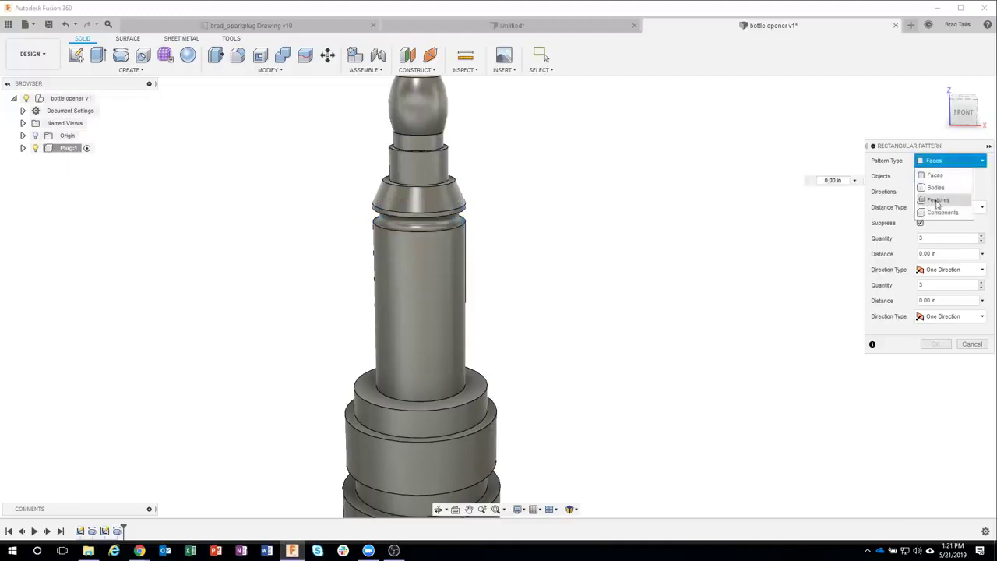
left_click(939, 200)
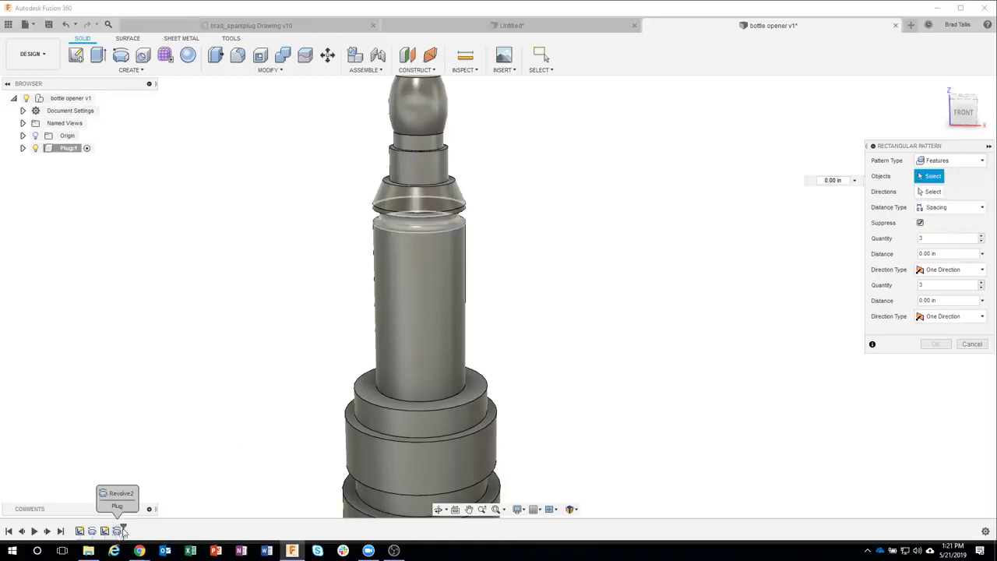
left_click(118, 531)
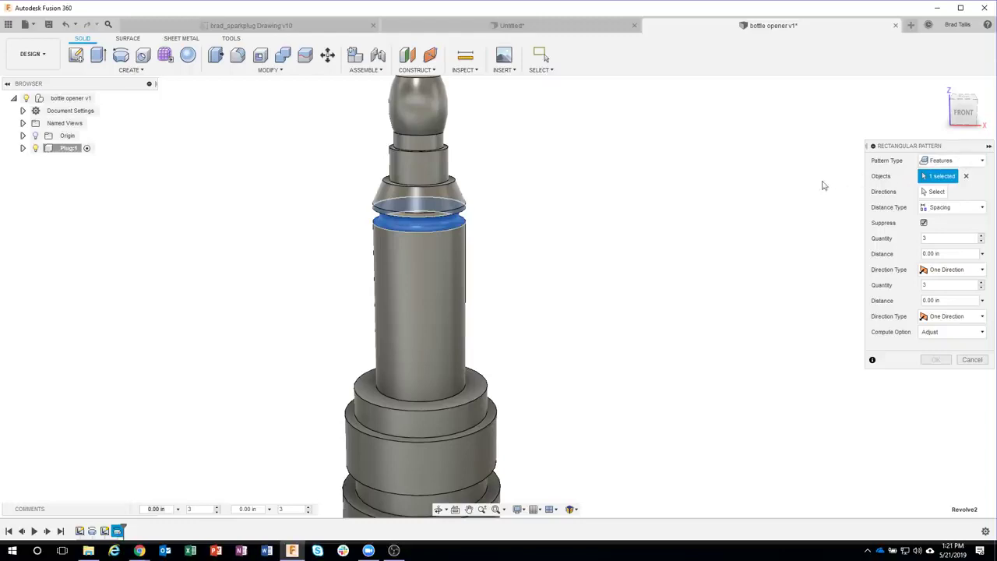
Step: Set the pattern direction along the body's axis with a quantity of 5 grooves
left_click(930, 192)
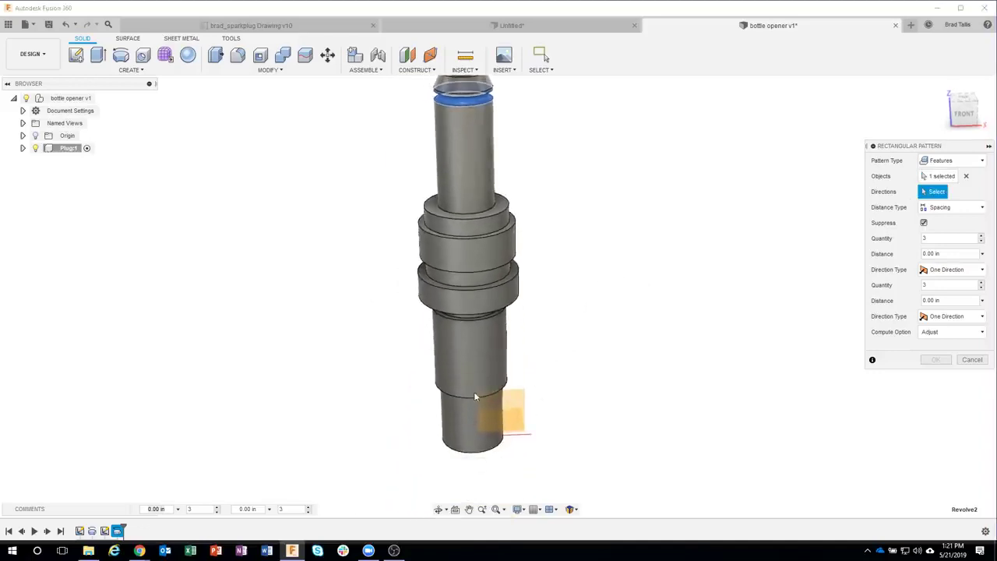
middle_click_drag(474, 393, 431, 421, "shift")
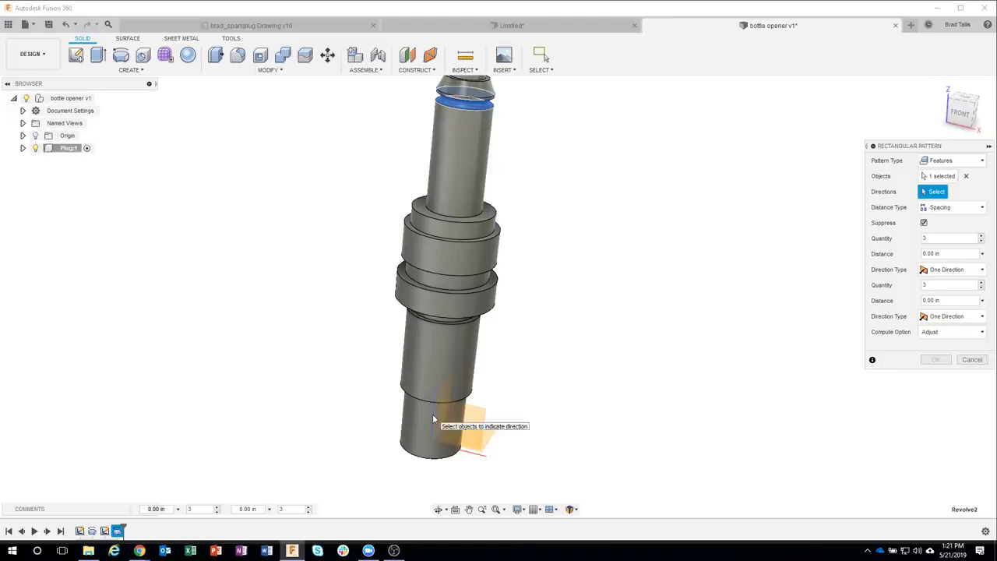
left_click(432, 413)
middle_click_drag(627, 282, 483, 179, "shift")
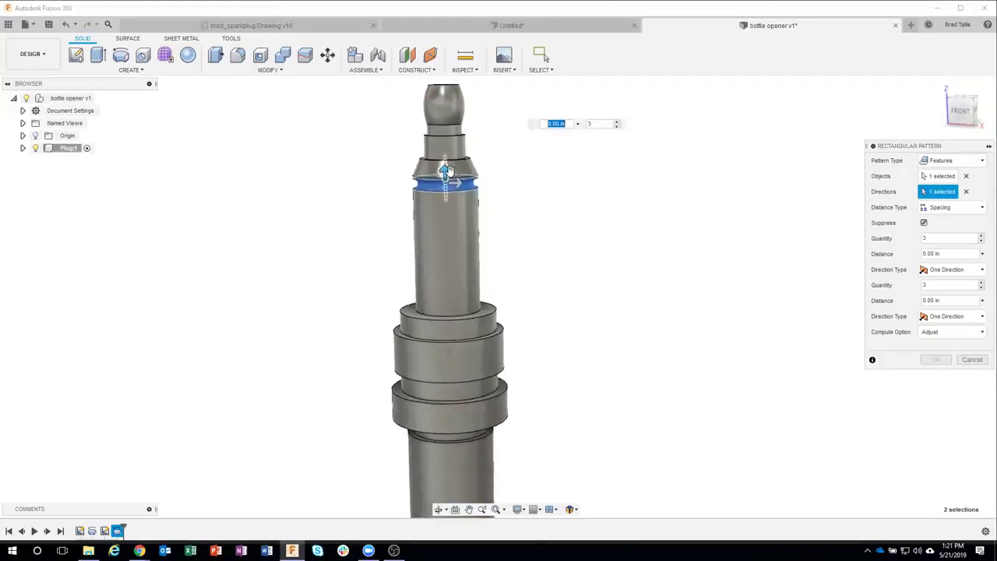
left_click_drag(446, 174, 503, 222)
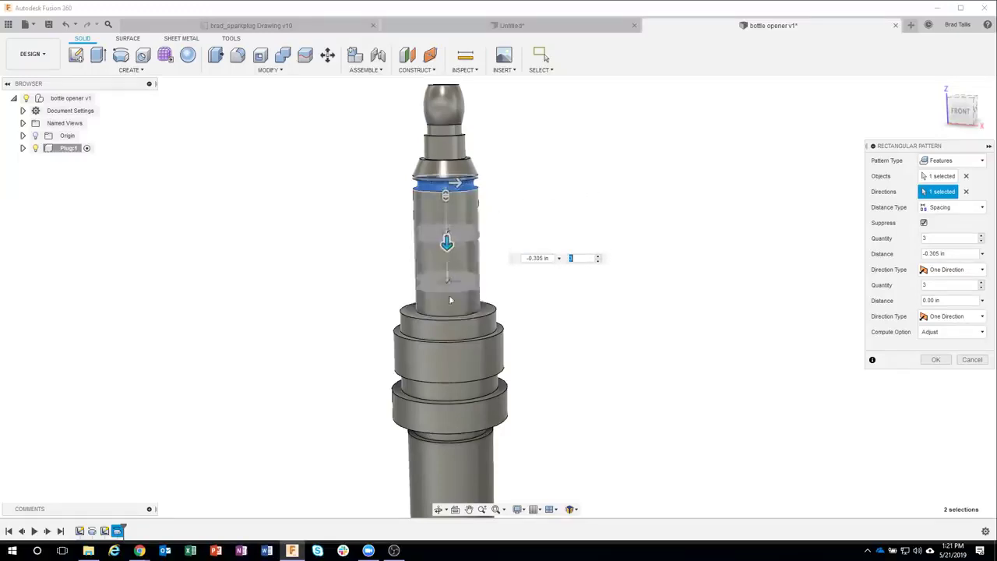
key("Tab")
scroll(665, 249, "up", 1)
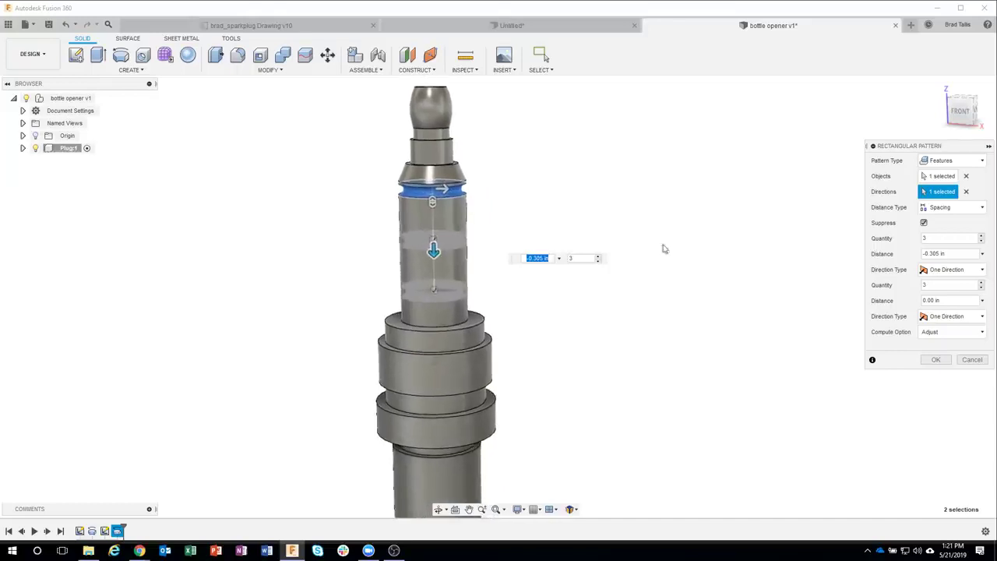
left_click(598, 256)
left_click(579, 272)
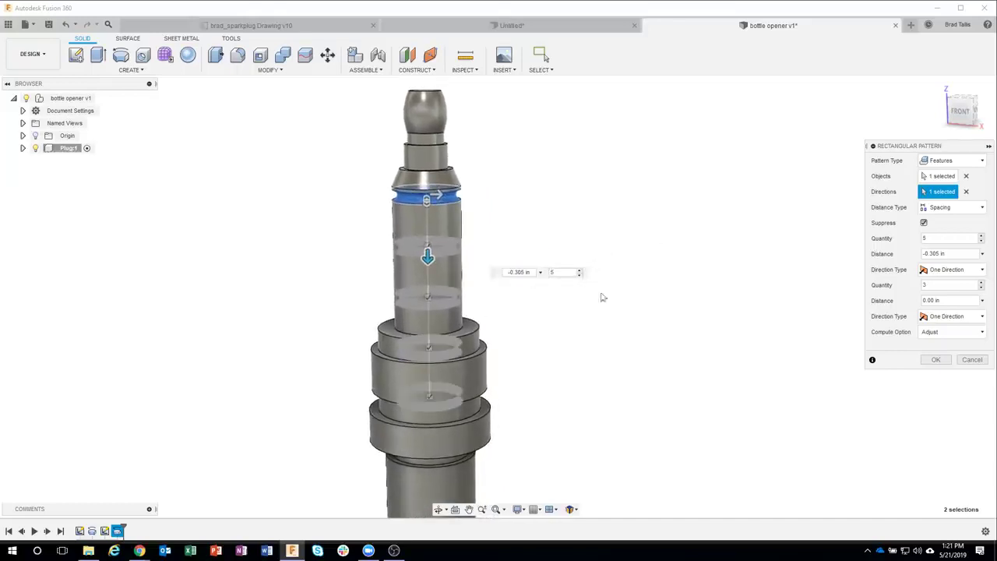
left_click_drag(428, 257, 454, 232)
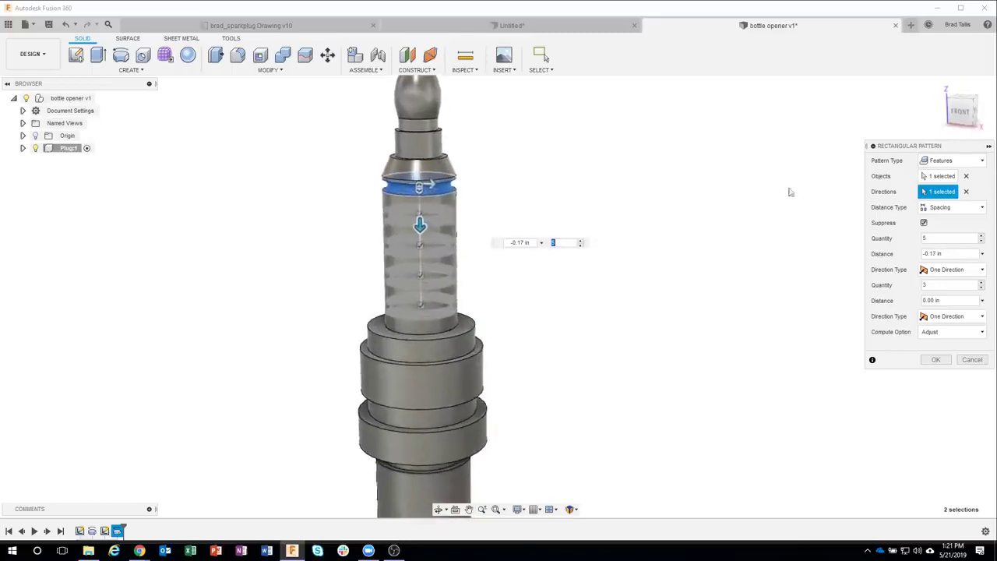
Step: Use Spacing distance type at -0.1 in and apply the groove pattern
left_click(954, 208)
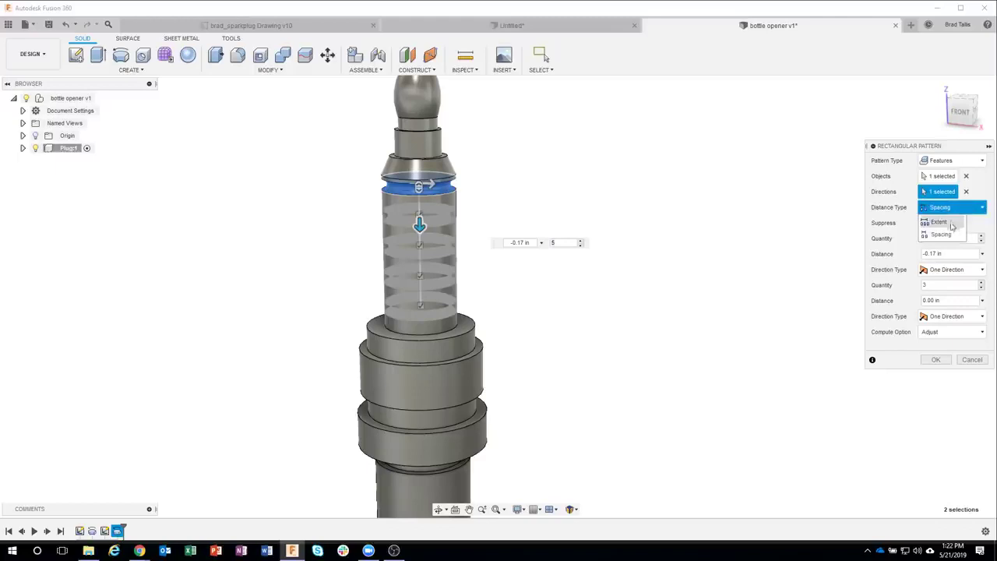
left_click(944, 223)
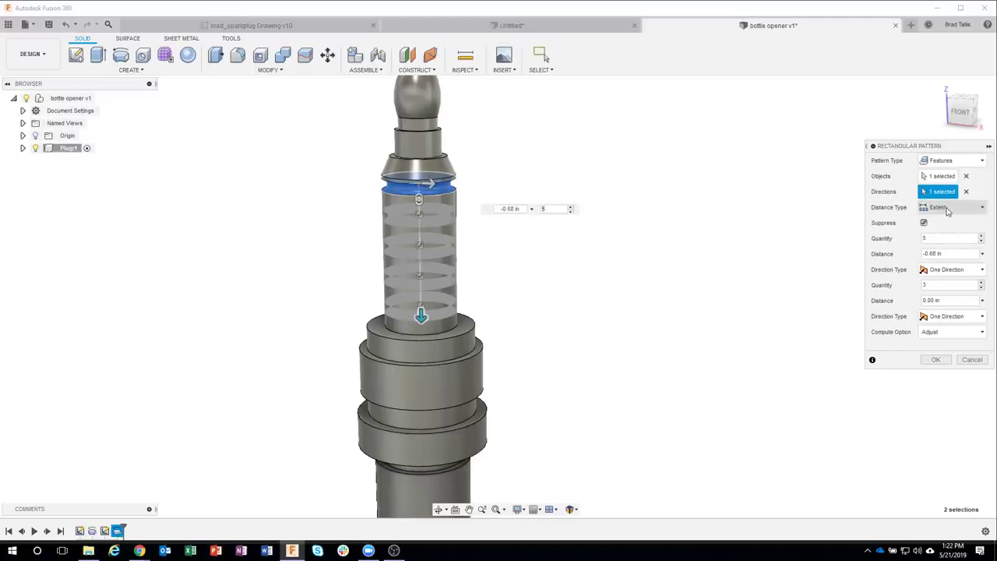
left_click(947, 208)
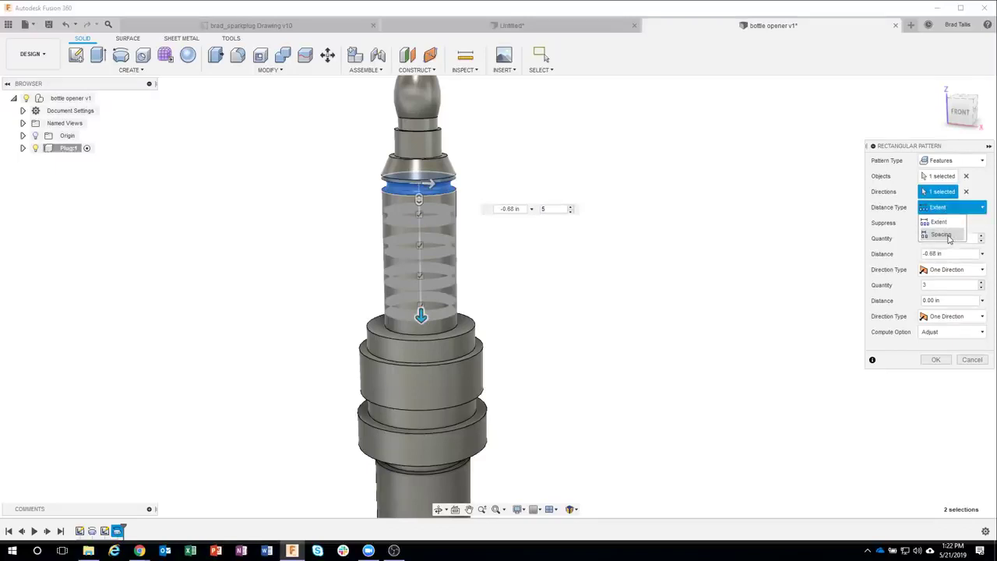
left_click(950, 208)
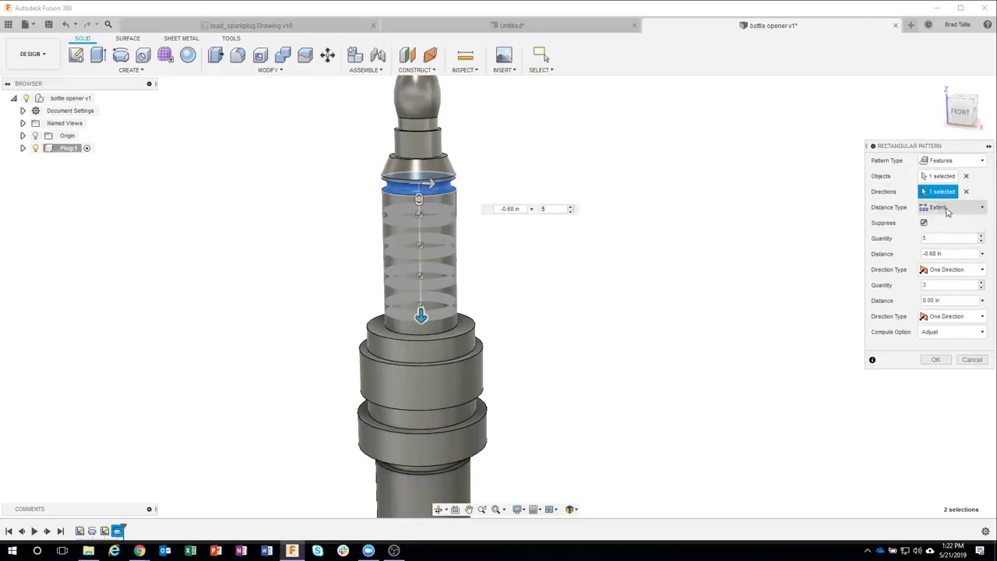
left_click(947, 209)
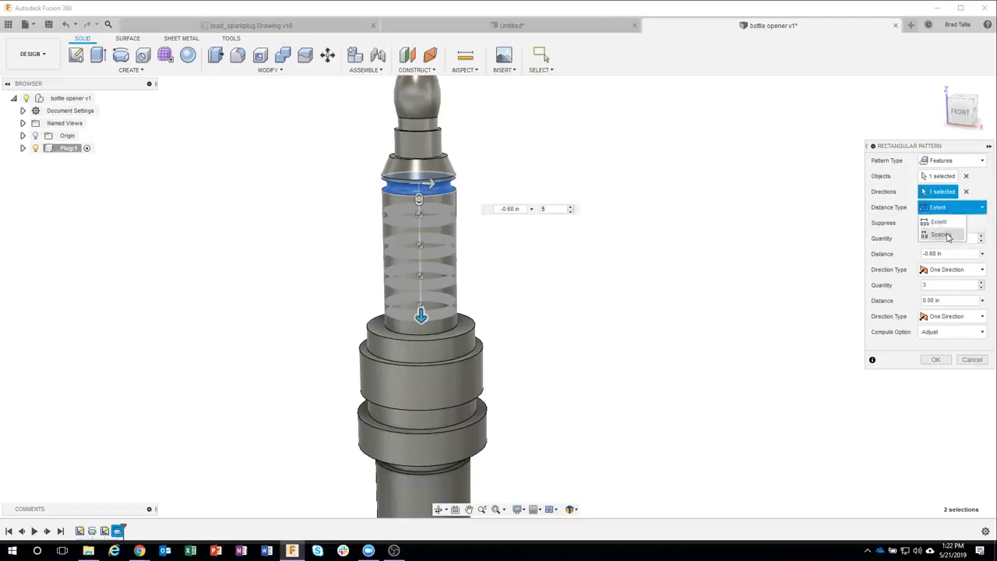
left_click(949, 237)
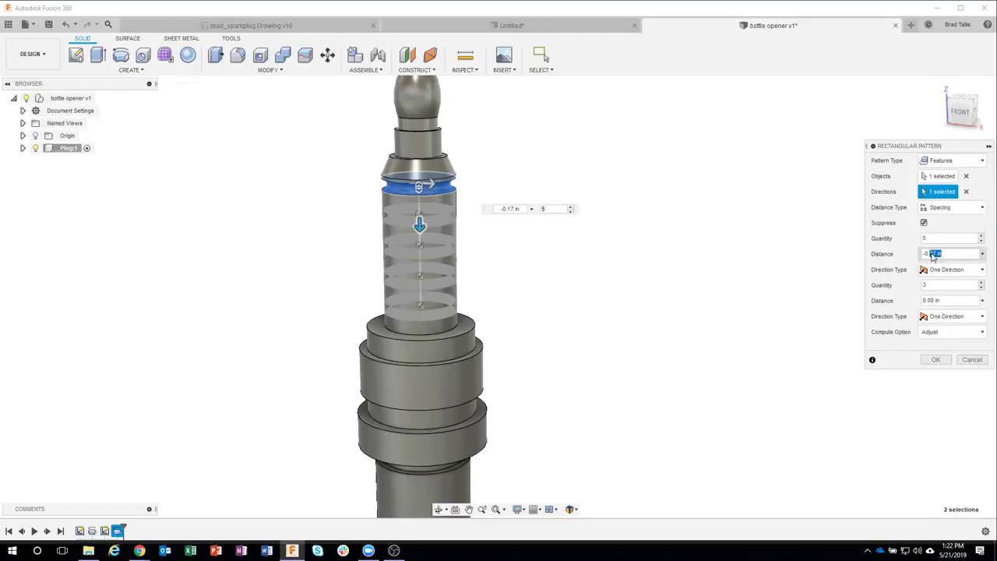
key("BackSpace")
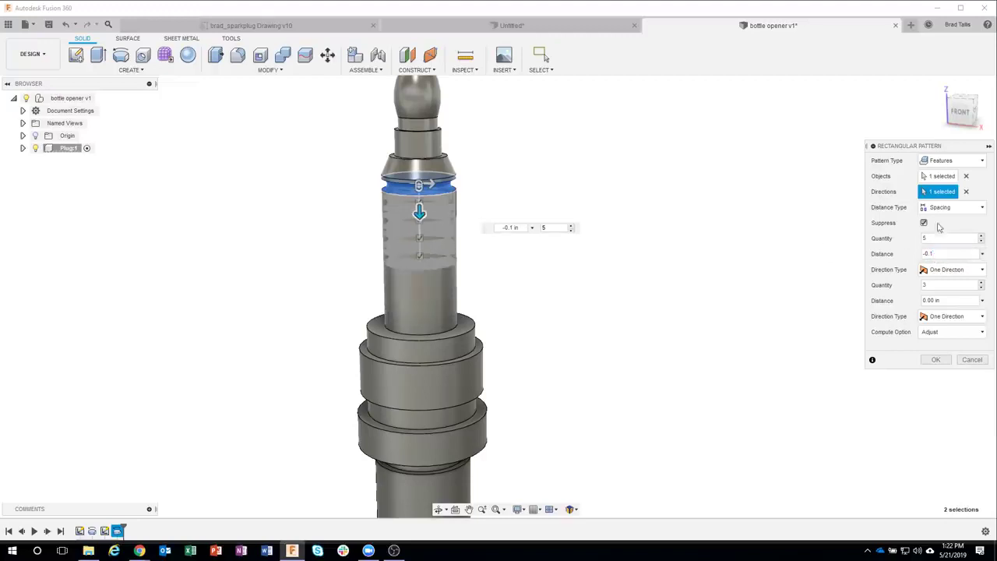
left_click(934, 360)
middle_click_drag(525, 241, 521, 225, "shift")
scroll(521, 225, "up", 3)
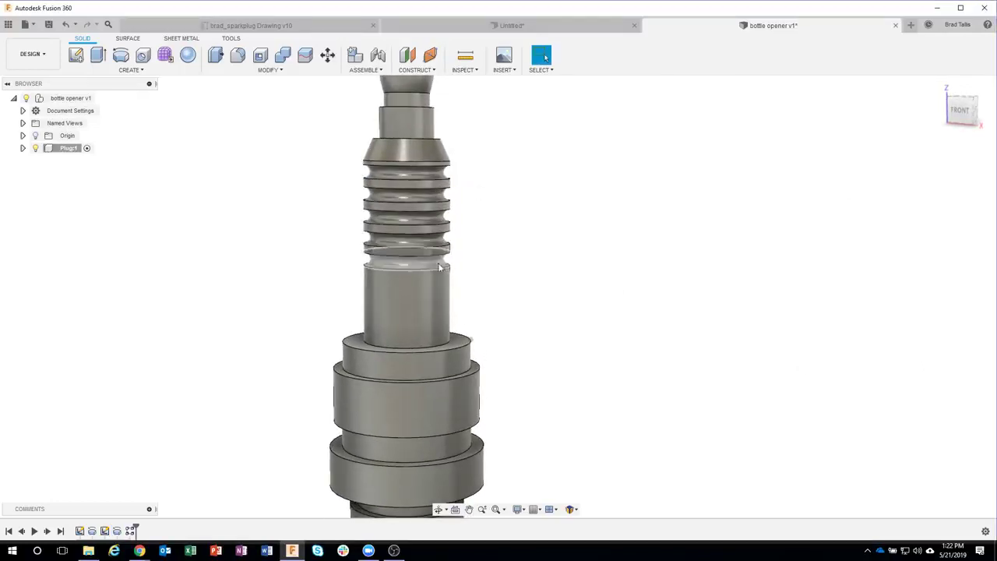
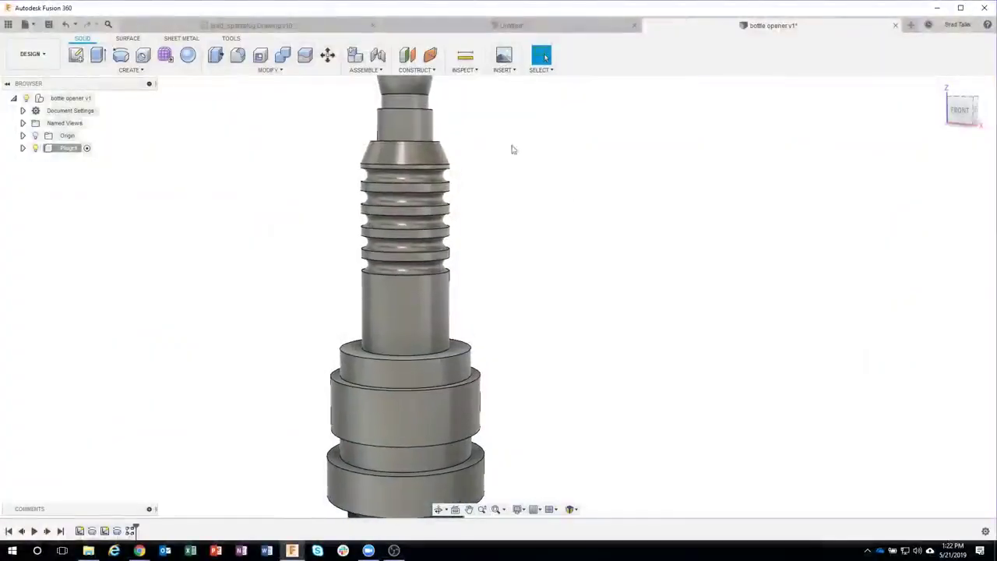
Step: Check the spark-plug reference drawing, then return to the bottle opener model
left_click(301, 29)
scroll(737, 353, "up", 5)
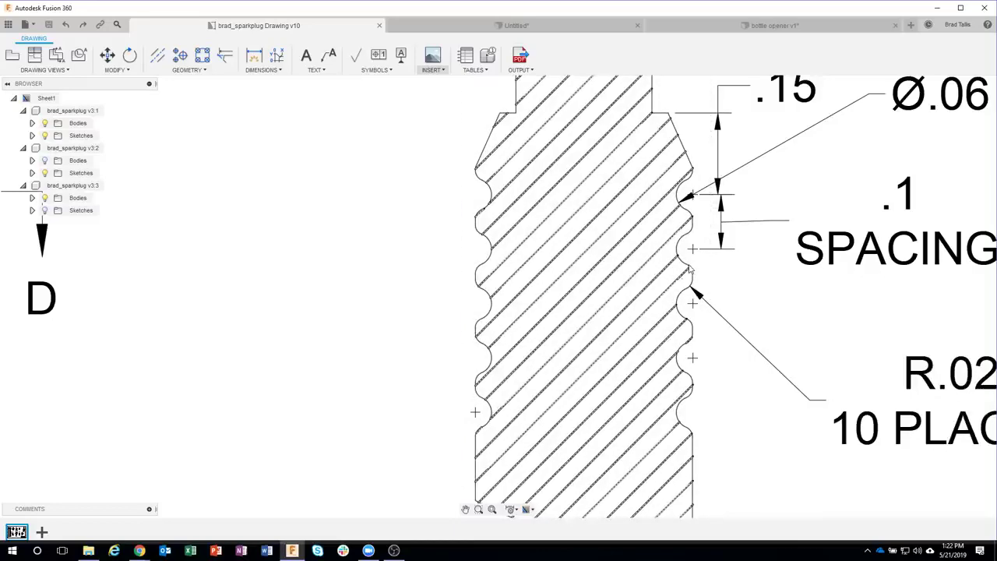
scroll(730, 263, "down", 2)
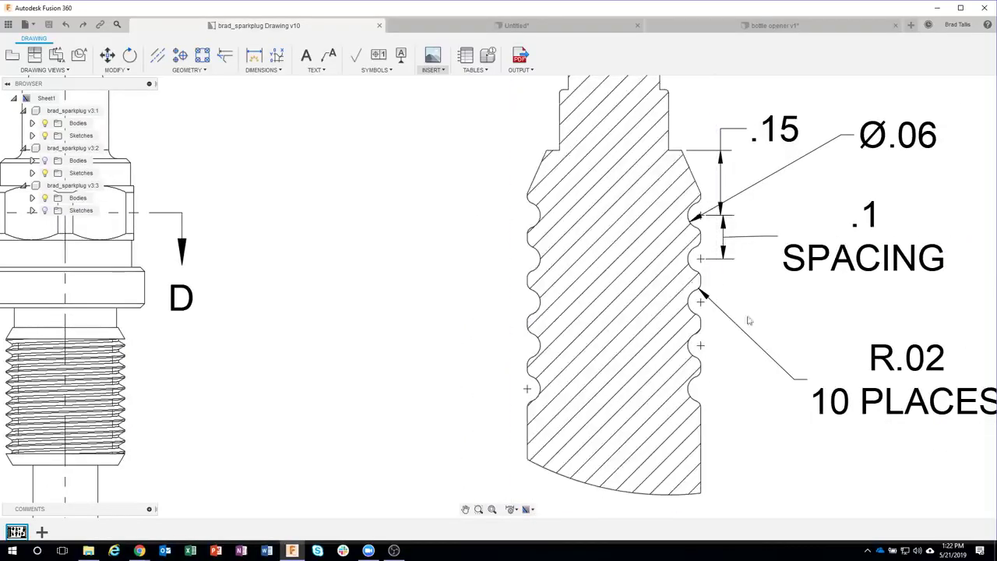
scroll(735, 327, "down", 2)
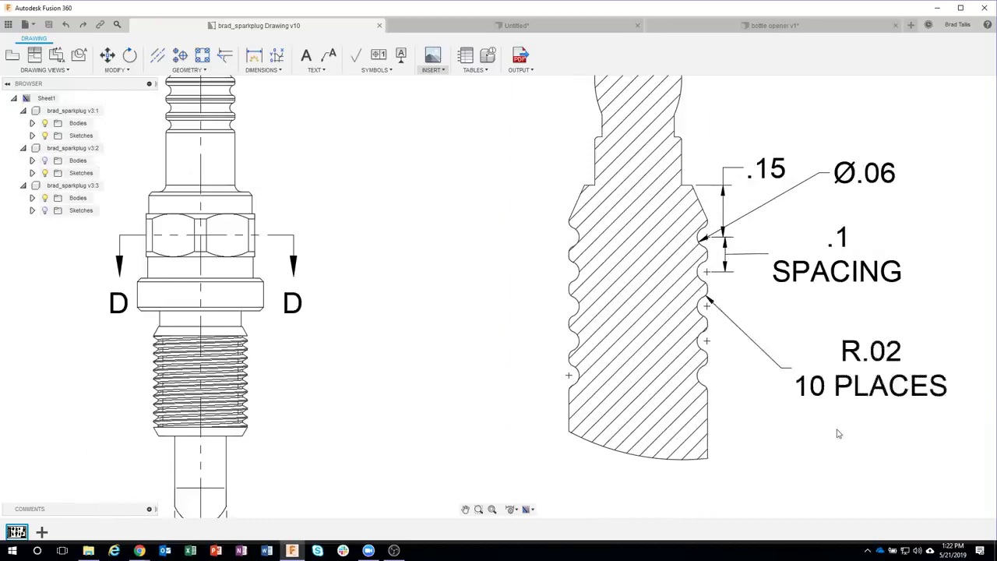
left_click(720, 26)
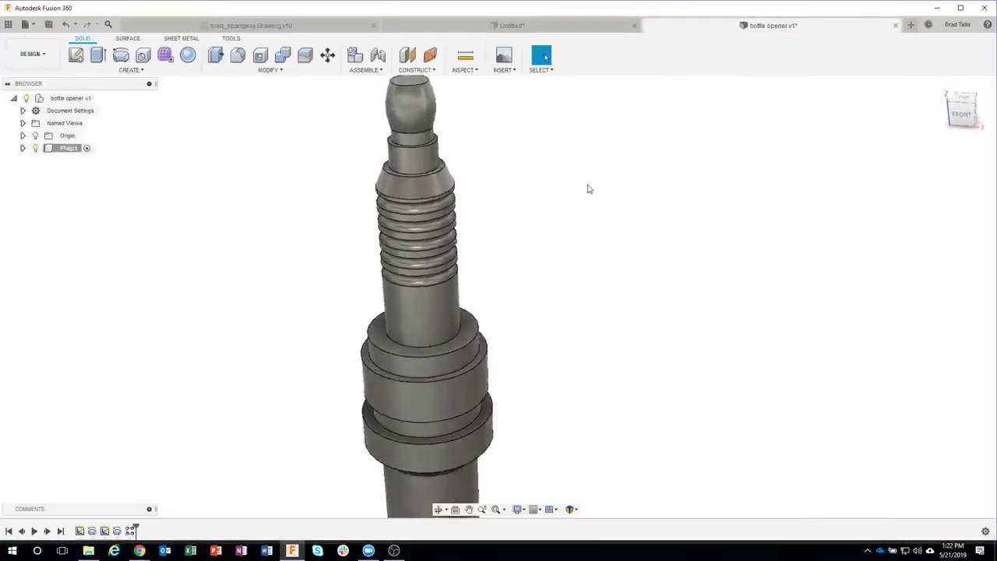
Step: Start a 0.02 in fillet on the Revolve2 groove feature
left_click(282, 70)
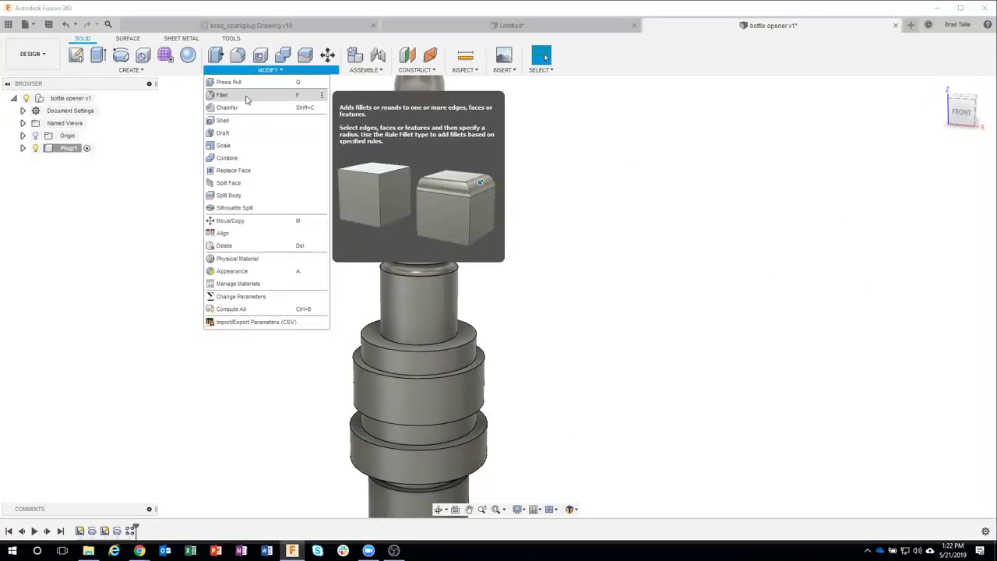
left_click(247, 98)
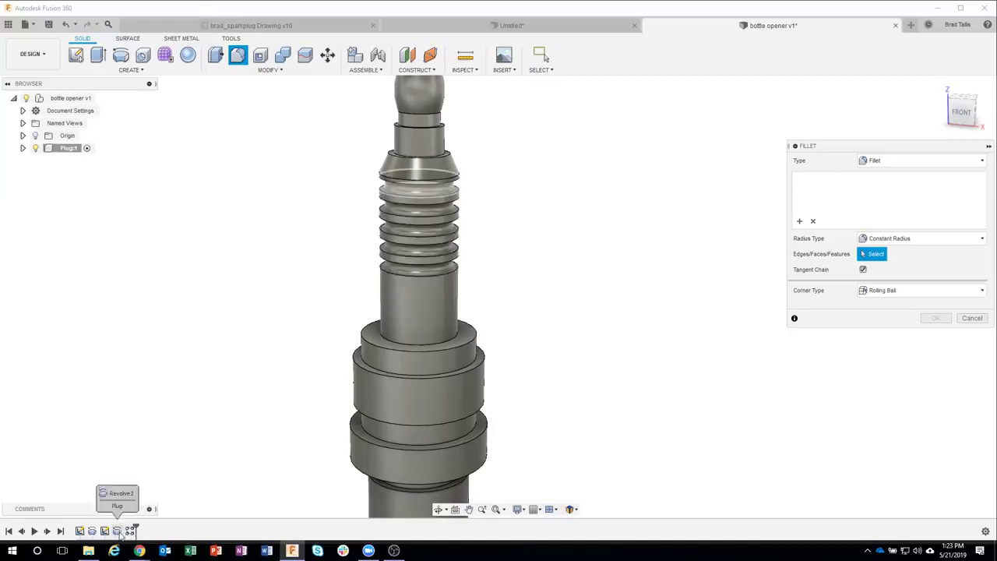
left_click(118, 532)
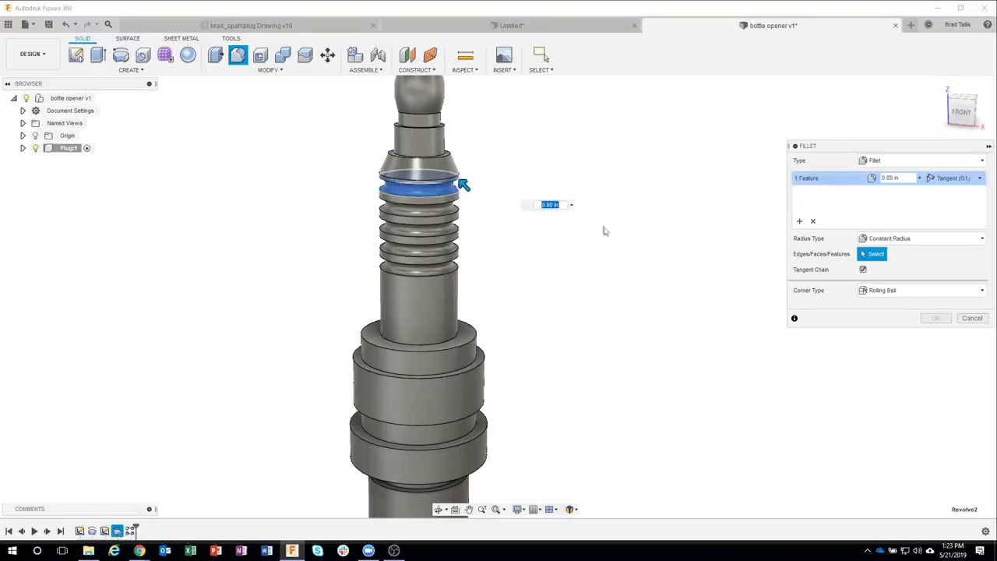
key("BackSpace")
type(".02")
Step: Add the remaining groove feature to the 0.02 in fillet and apply it
scroll(467, 157, "up", 5)
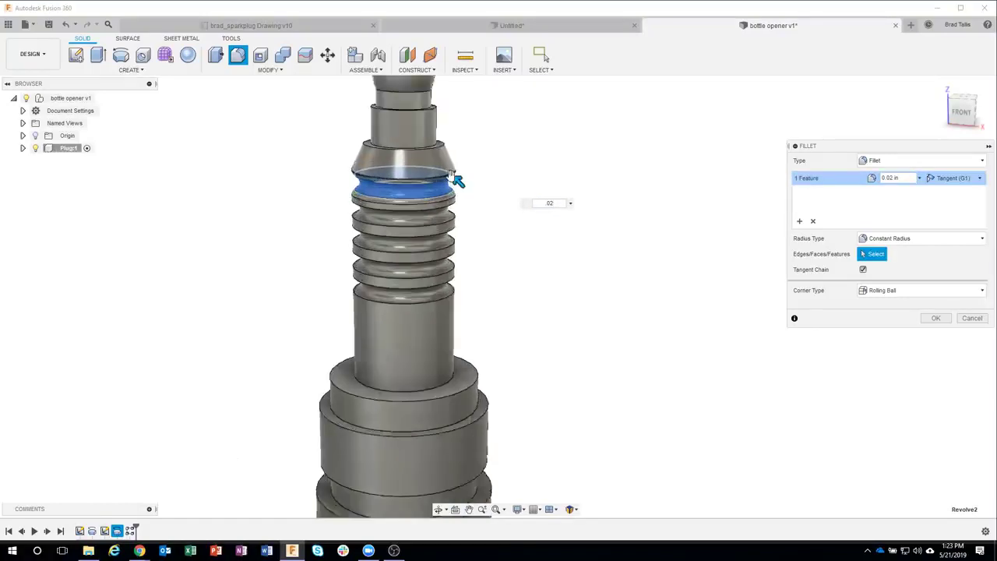
scroll(460, 171, "up", 3)
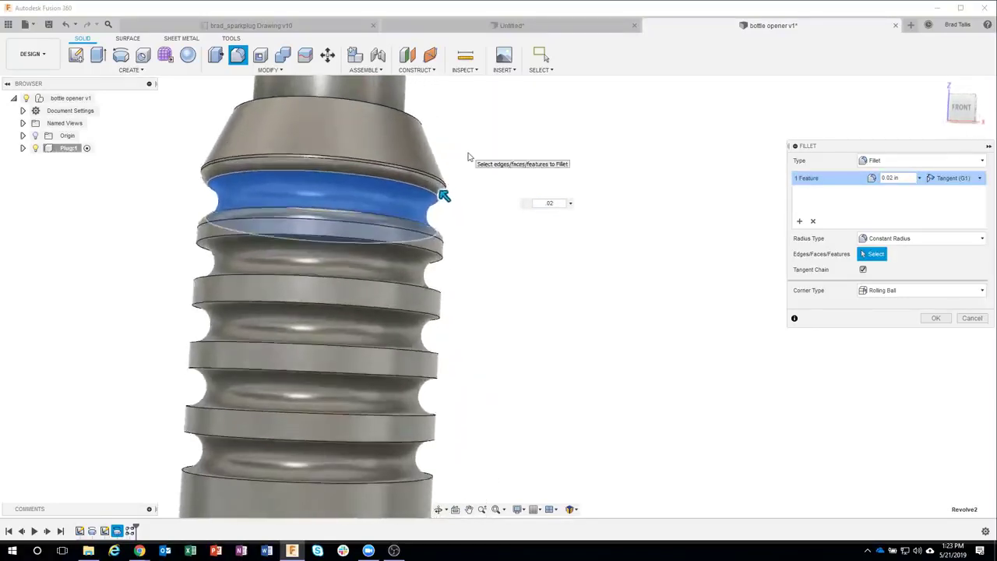
middle_click_drag(431, 201, 430, 234, "shift")
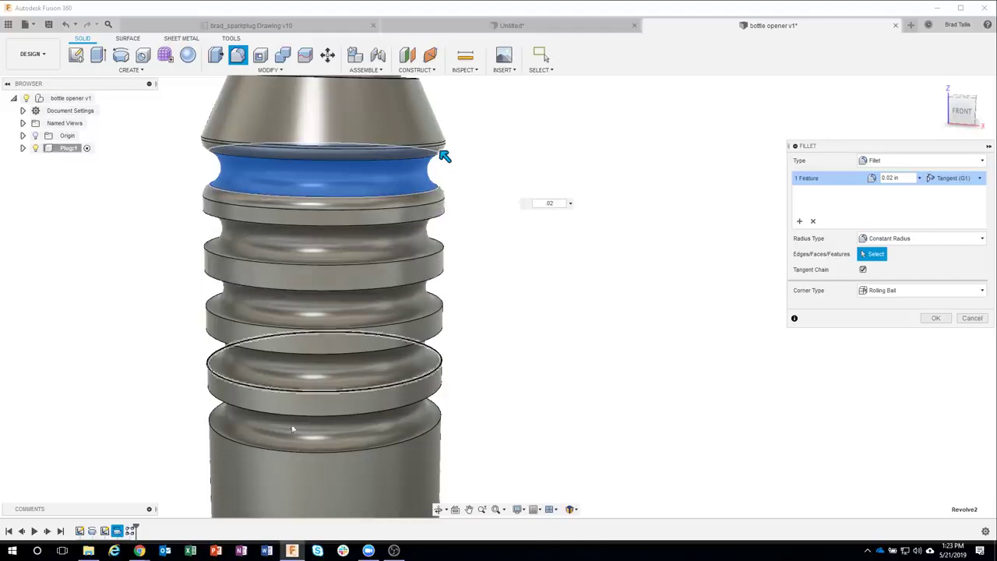
left_click(118, 531)
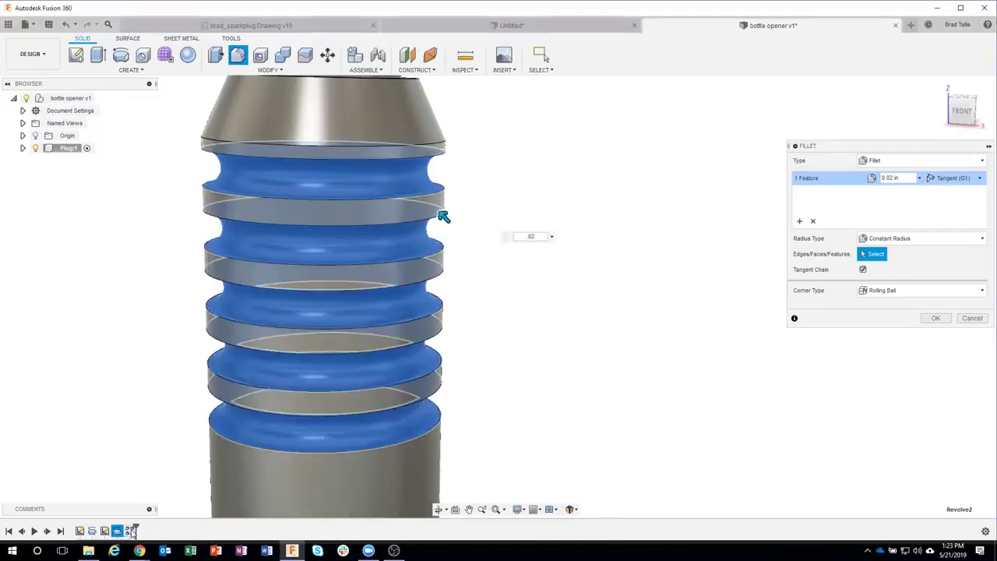
middle_click_drag(732, 370, 447, 207, "shift")
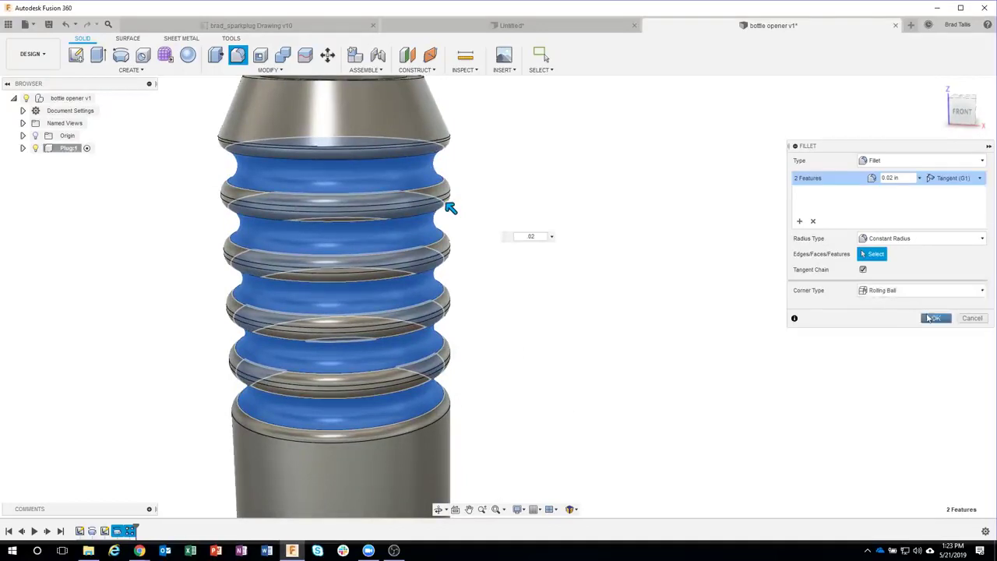
left_click(936, 317)
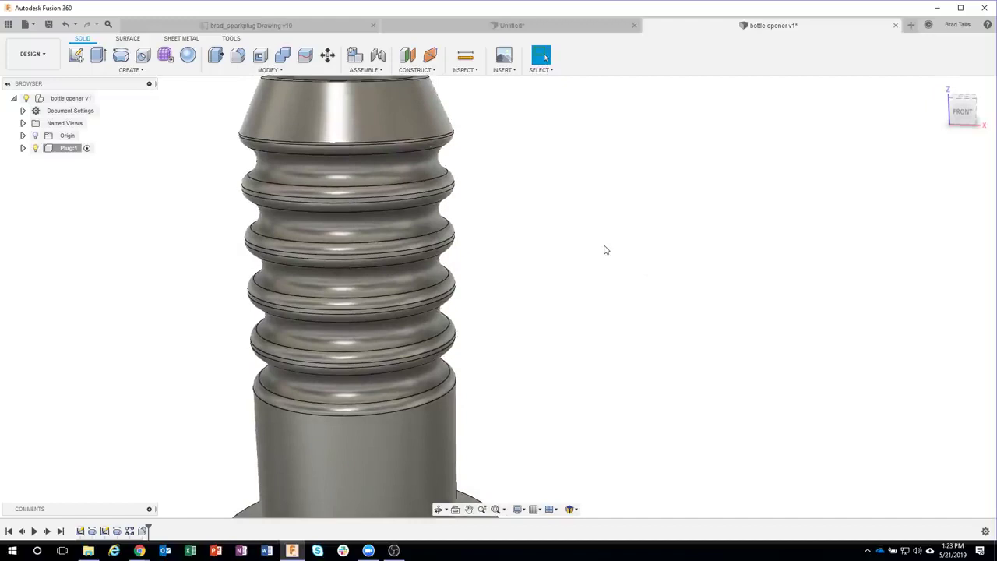
scroll(621, 265, "down", 5)
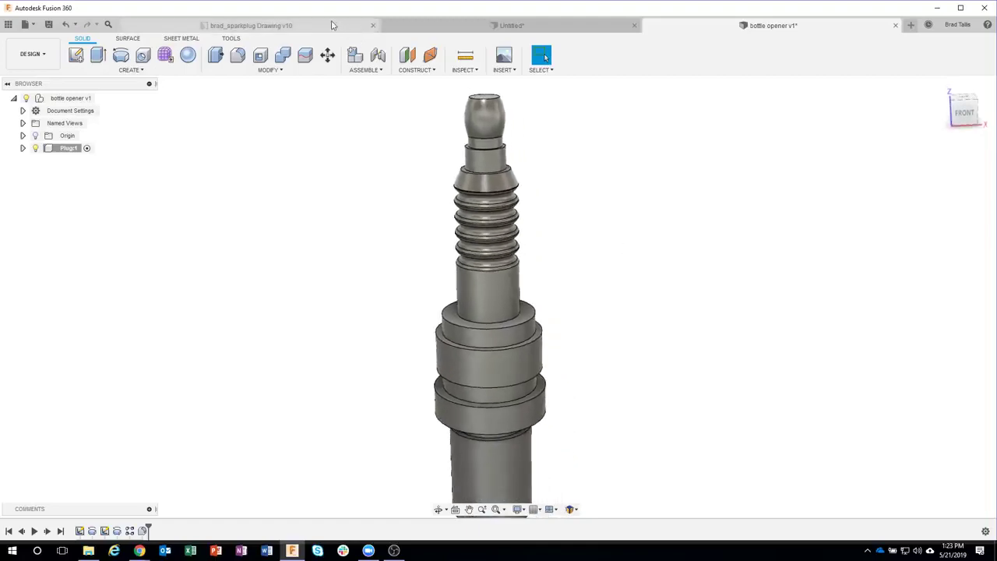
left_click(328, 26)
scroll(467, 210, "down", 5)
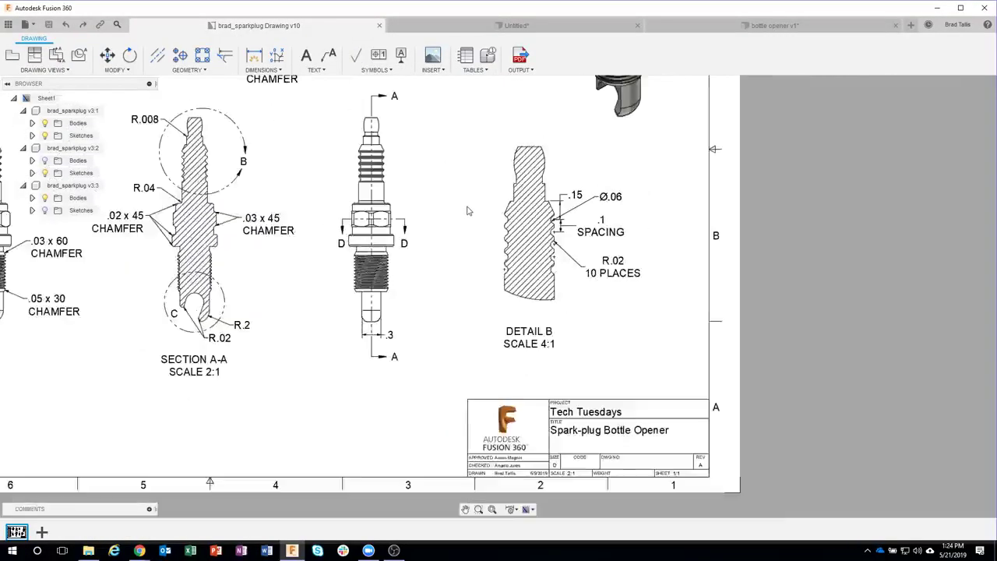
scroll(521, 279, "down", 5)
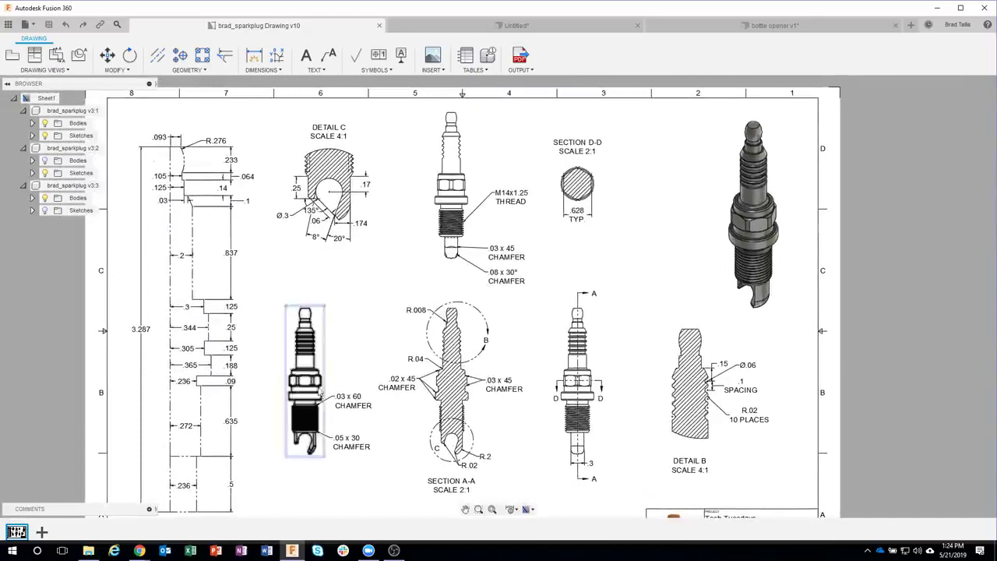
scroll(321, 388, "up", 5)
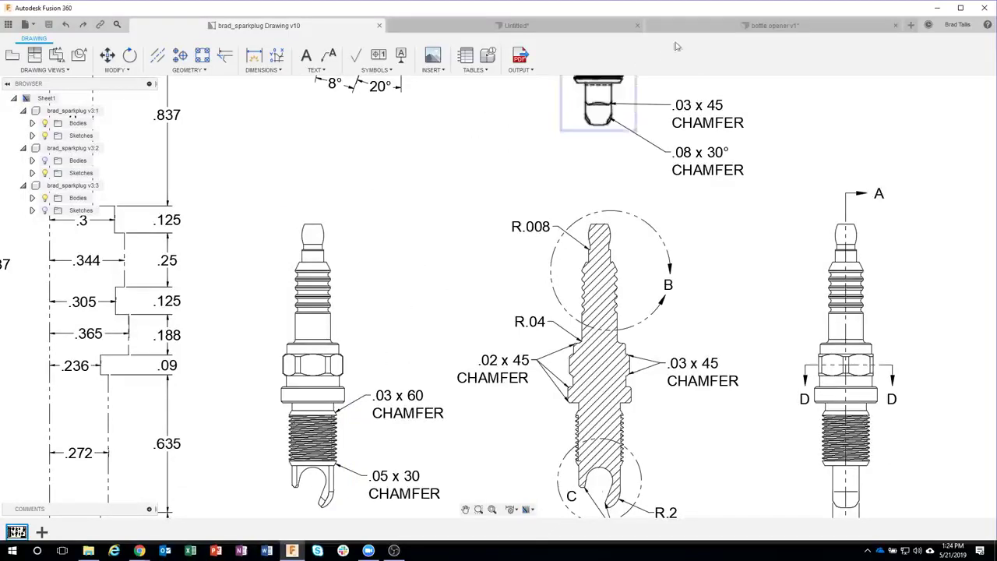
left_click(731, 25)
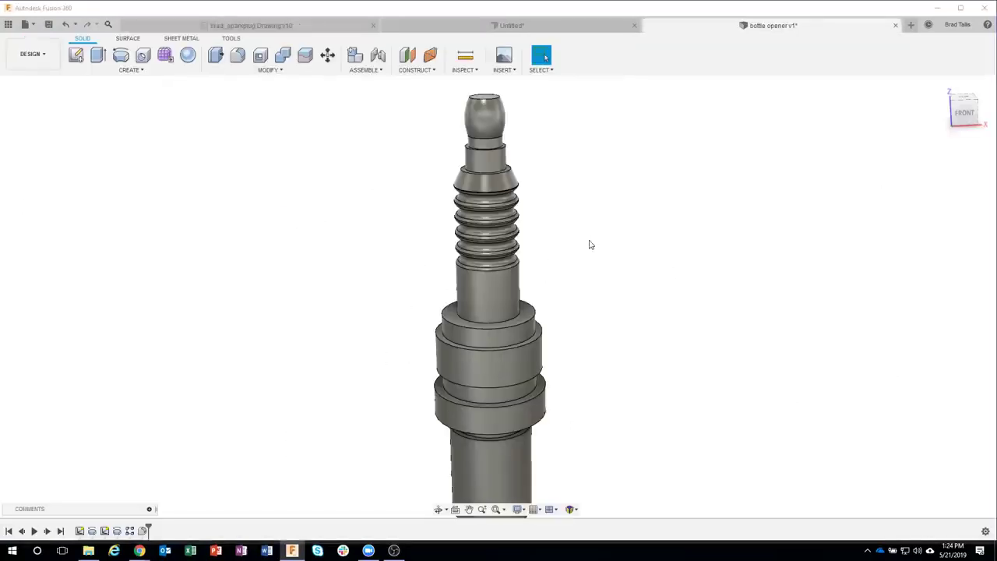
Step: Select the shoulder's top circular edge and review its shortcut actions
scroll(543, 283, "up", 5)
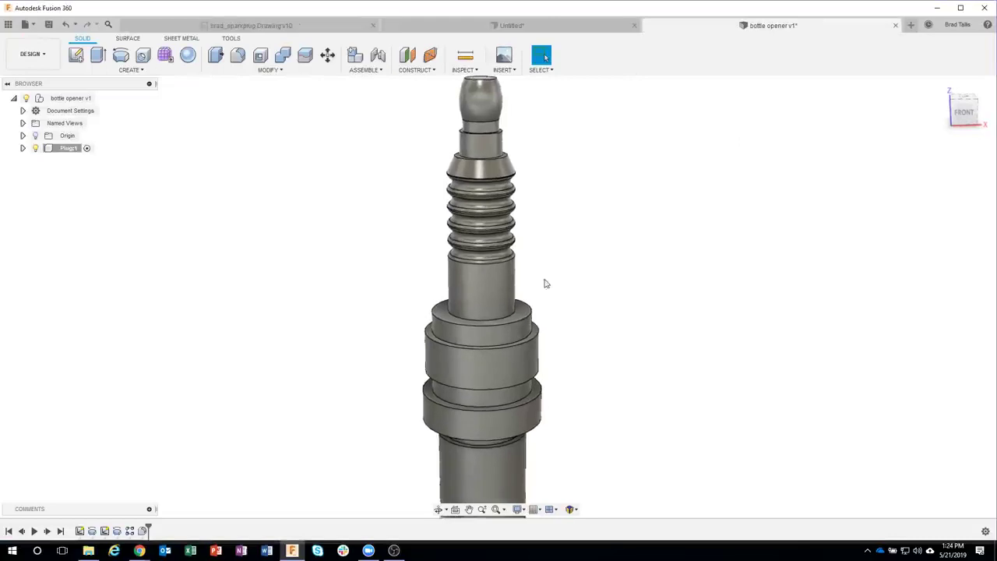
right_click(476, 323)
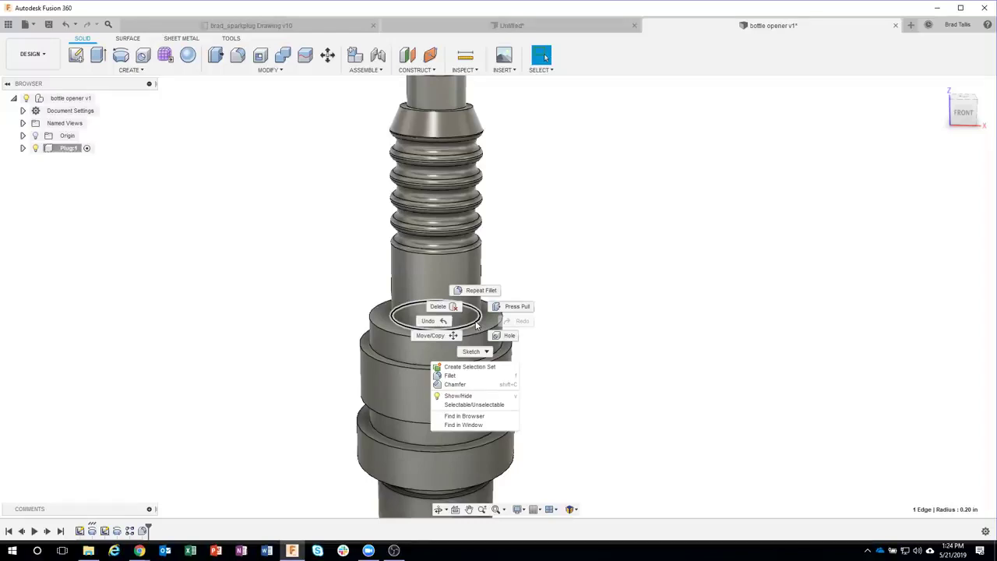
left_click(607, 273)
left_click(641, 256)
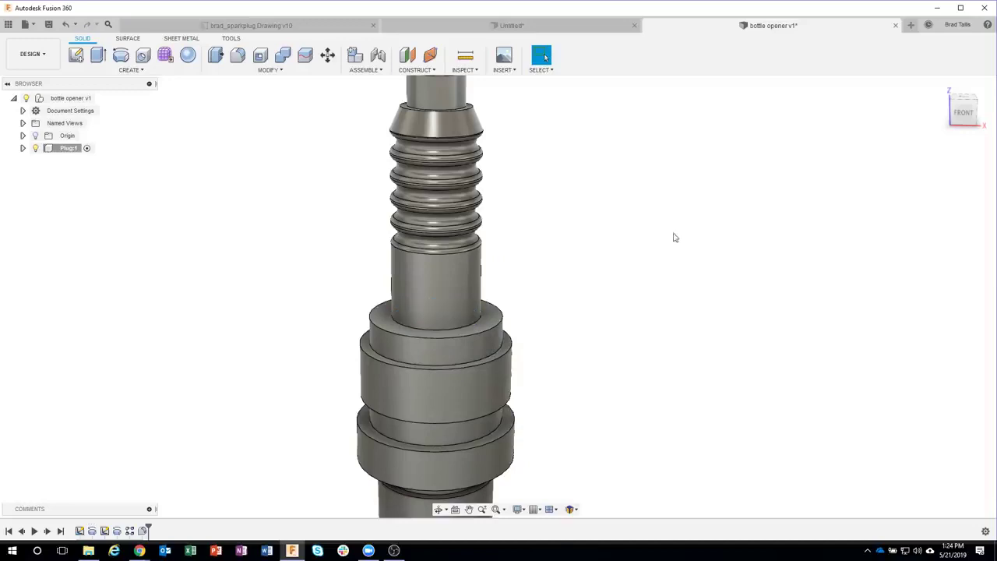
left_click(475, 327)
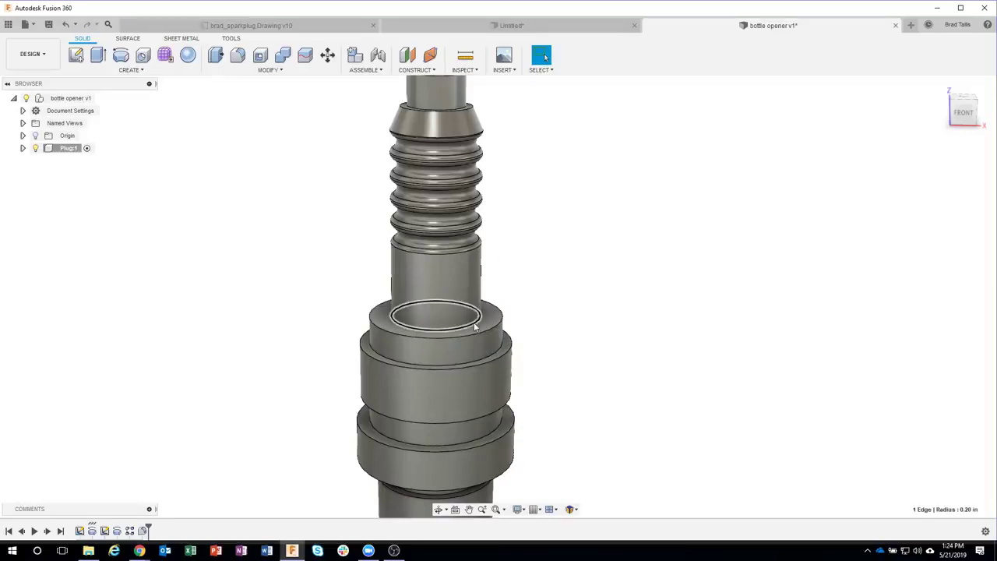
right_click(475, 327)
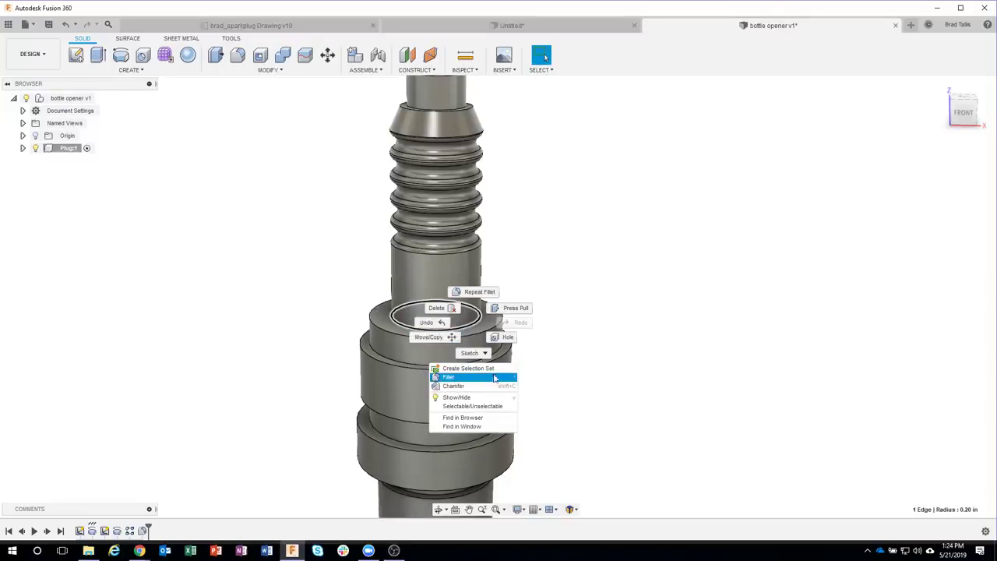
left_click(503, 379)
Step: Fillet the inner circular edge where the neck meets the shoulder's top face
left_click(492, 319)
right_click(492, 320)
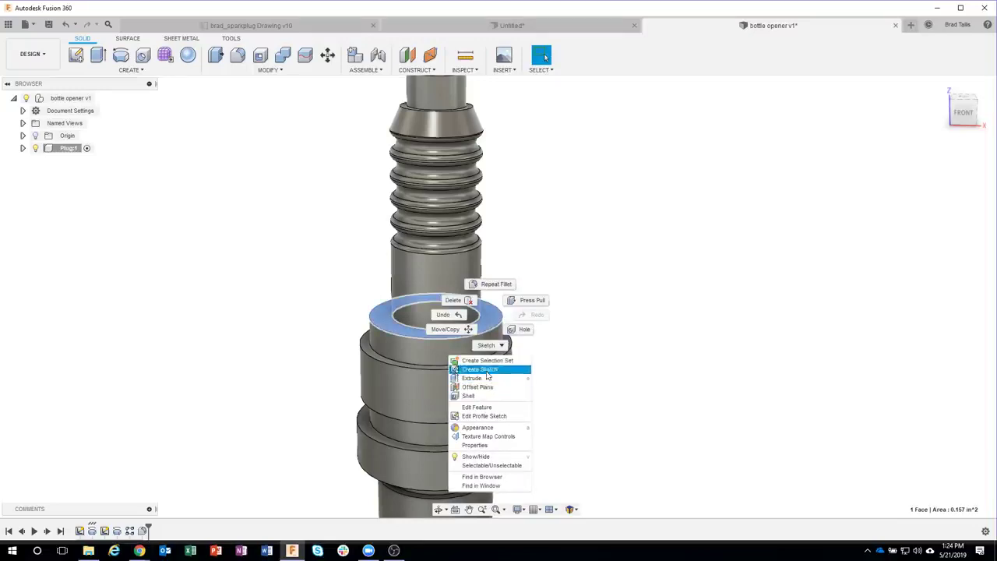
left_click(493, 387)
left_click(611, 322)
left_click(478, 325)
right_click(478, 325)
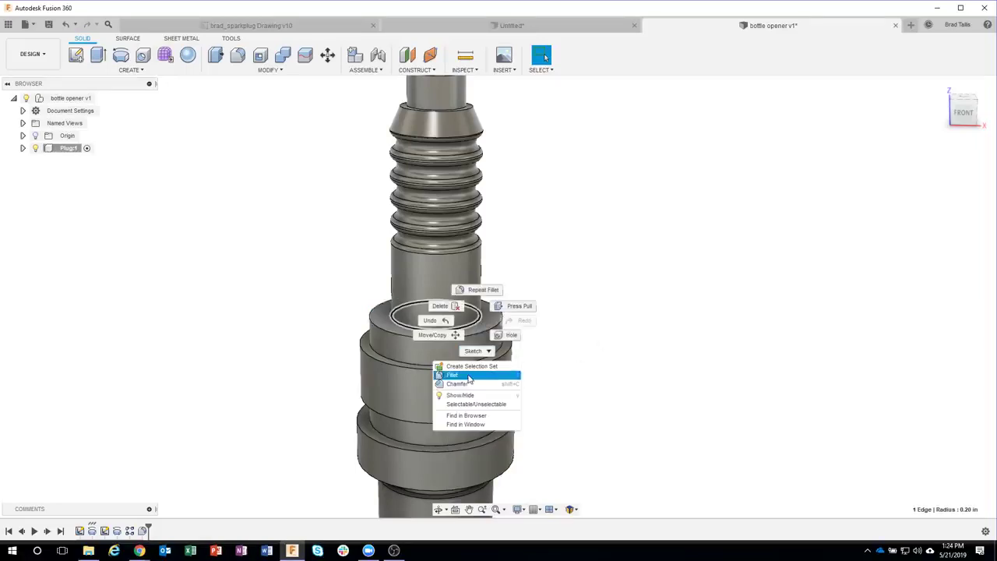
left_click(468, 379)
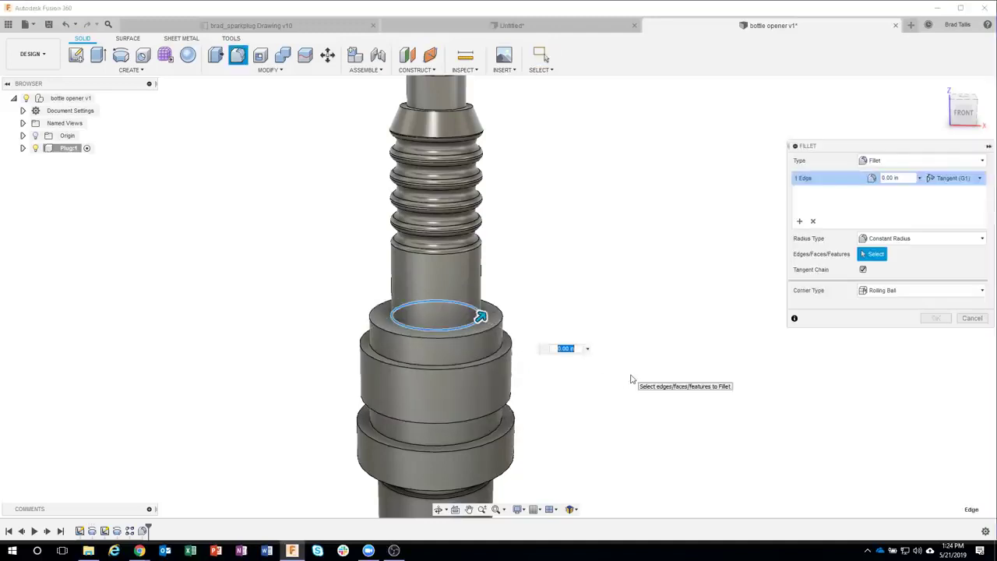
key("Escape")
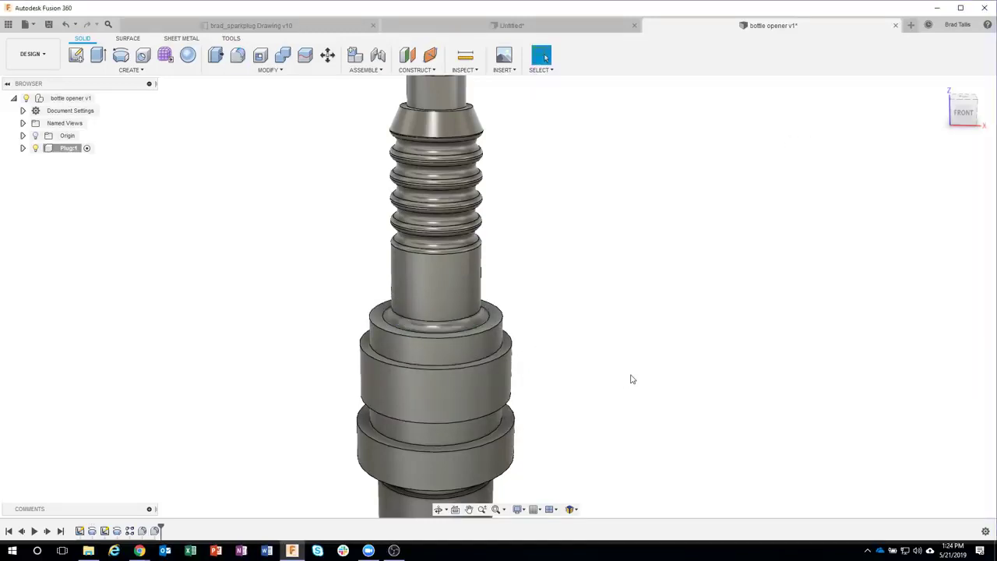
Step: Chamfer the upper collar's top edge and the lower collar's top and bottom edges by 0.02 in
middle_click_drag(632, 380, 645, 321)
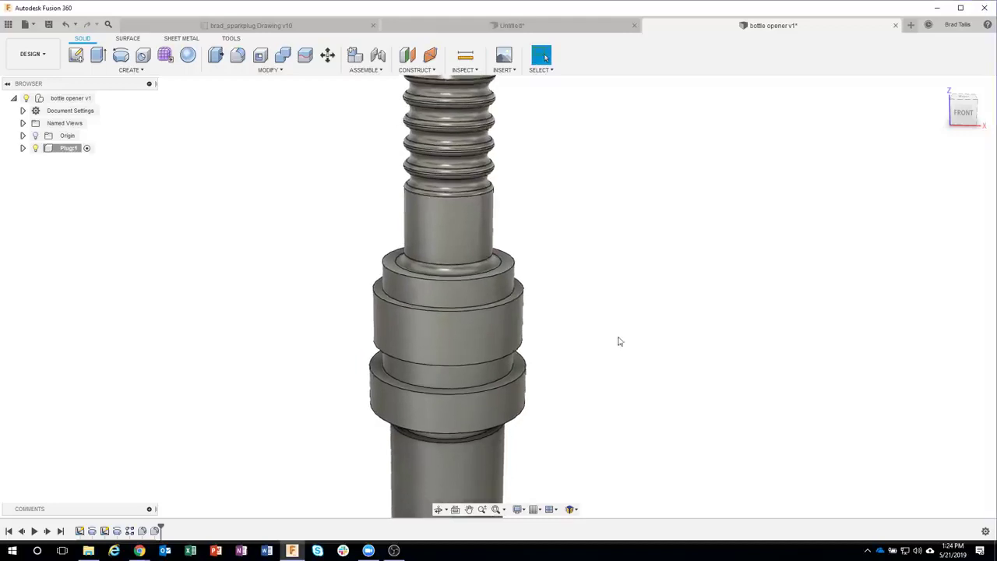
middle_click_drag(546, 282, 545, 288, "shift")
left_click(506, 269)
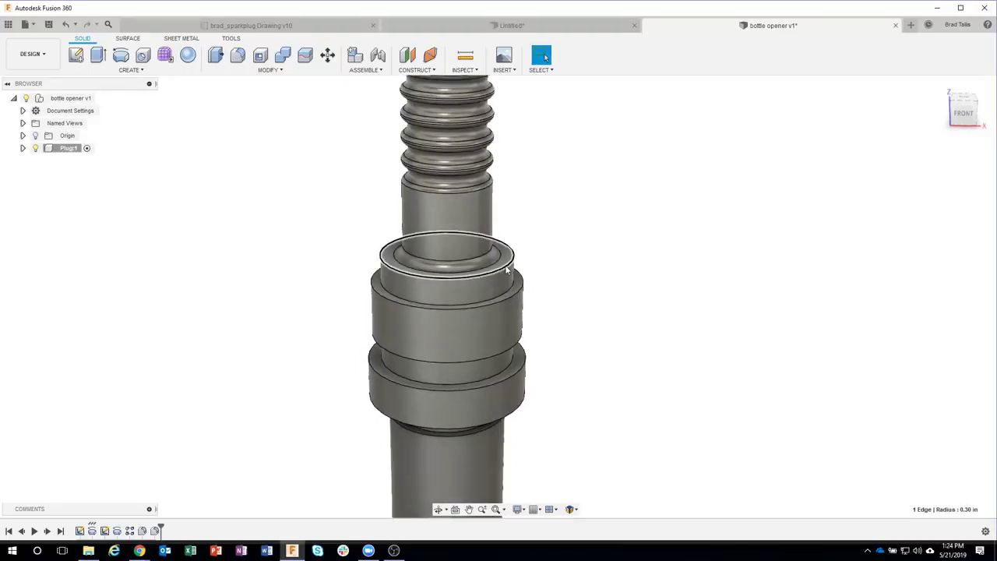
right_click(506, 269)
left_click(490, 328)
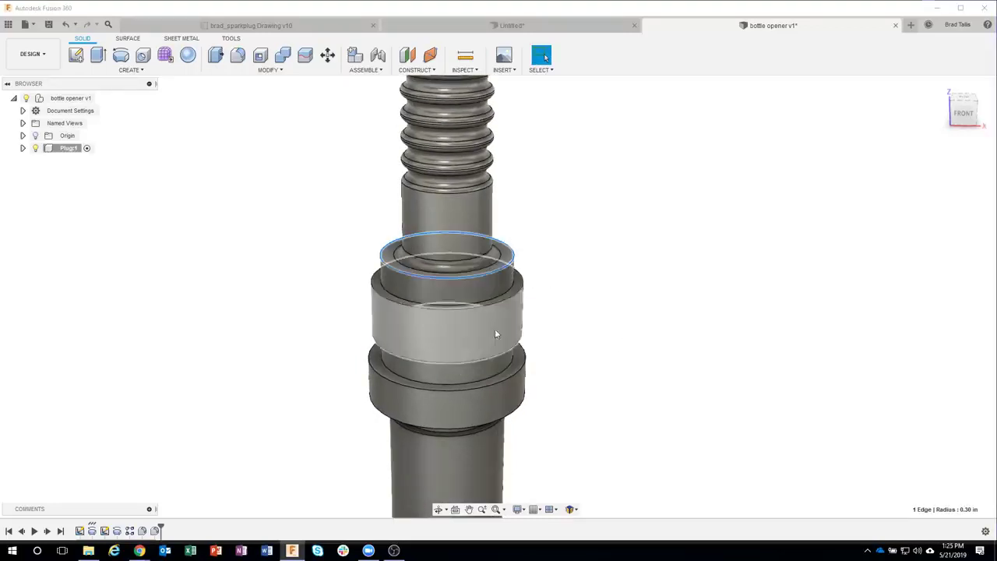
type("02")
middle_click_drag(673, 331, 573, 320)
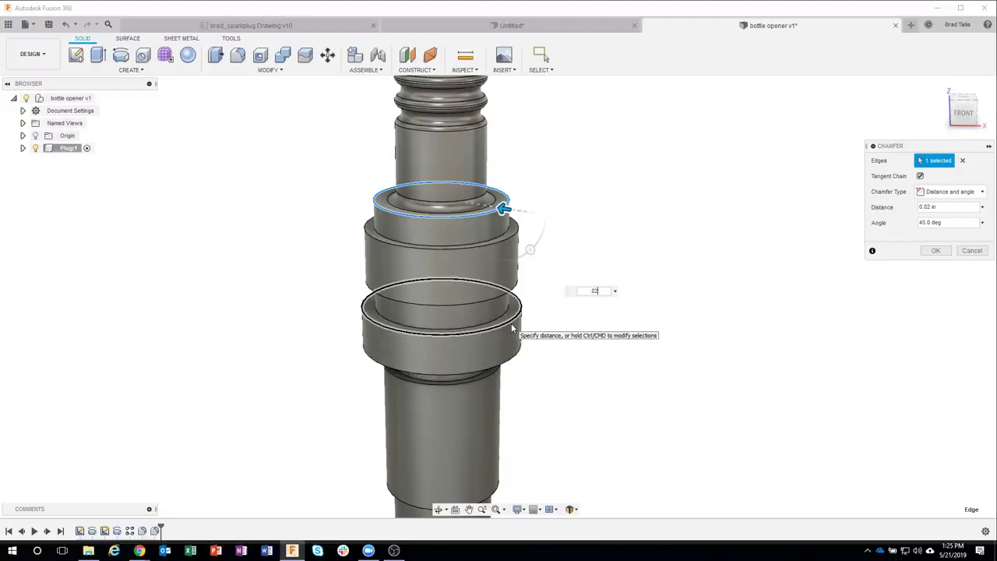
left_click(511, 324)
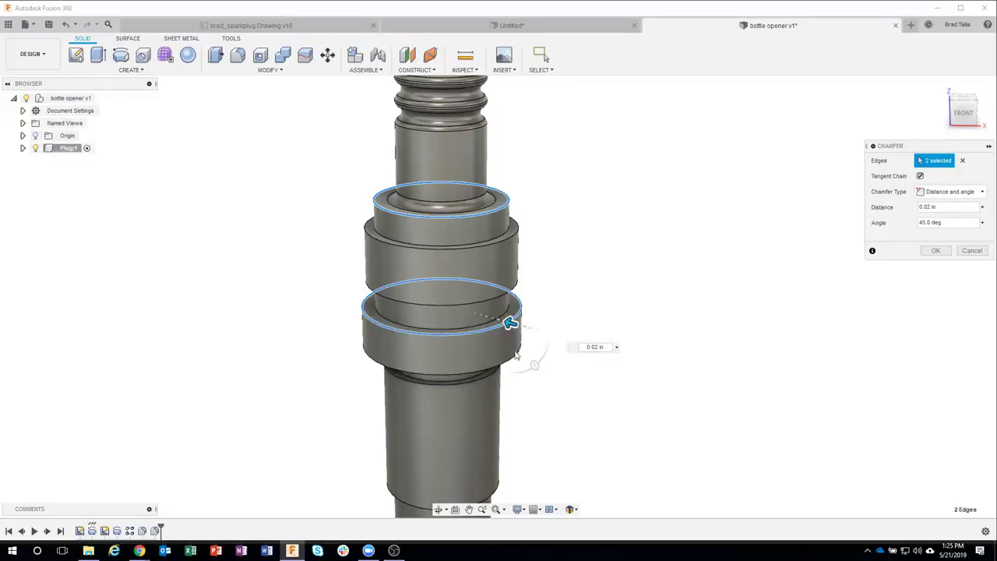
left_click(512, 360)
middle_click_drag(528, 314, 520, 222, "shift")
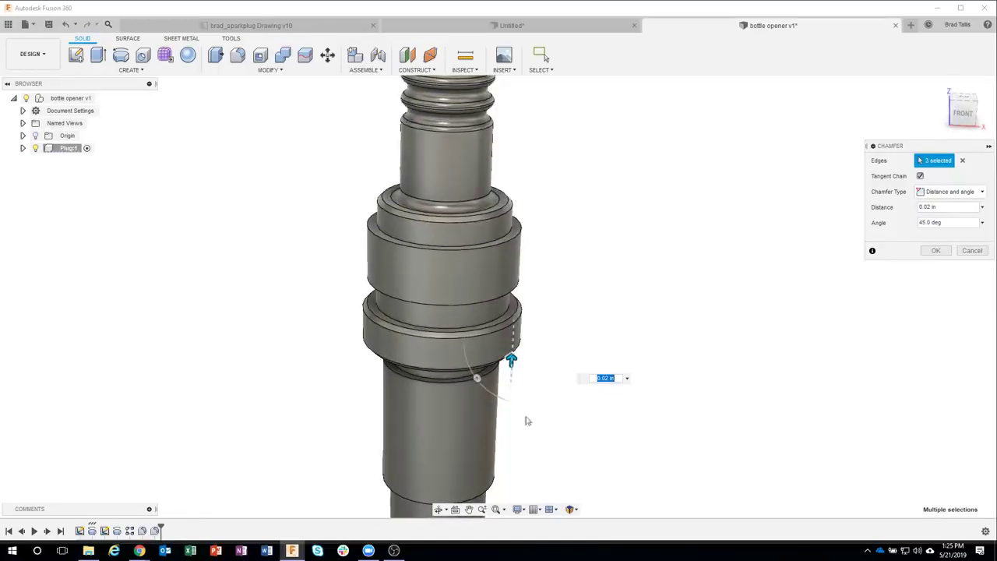
left_click(936, 250)
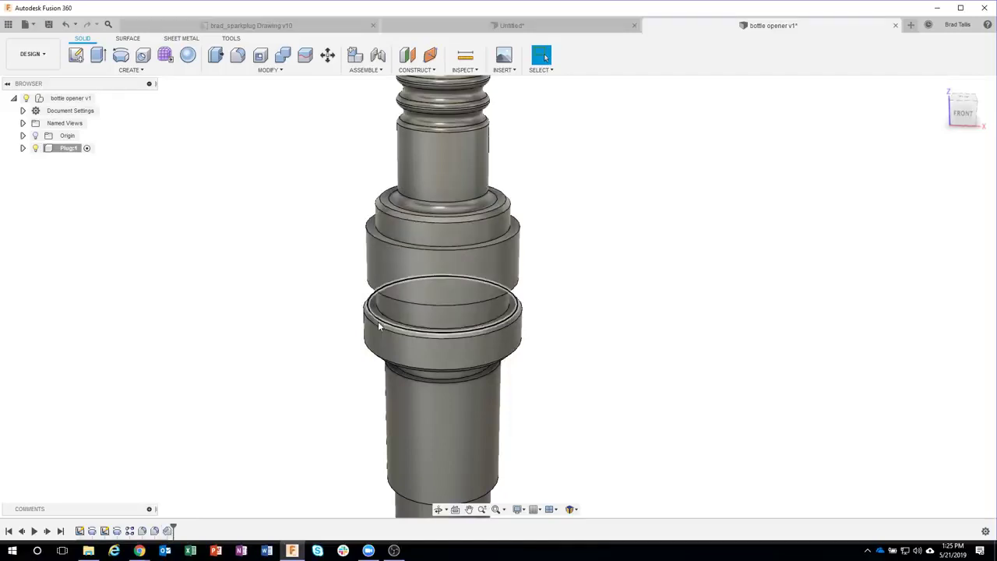
middle_click_drag(382, 346, 183, 531, "shift")
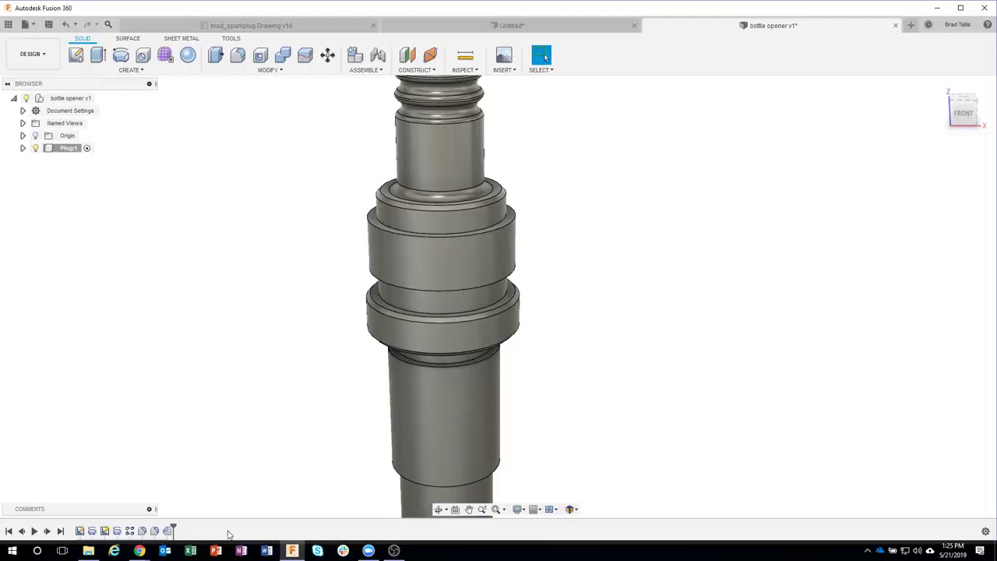
Step: Chamfer the upper collar's top edge and a lower collar edge by 0.03 in at 45°
left_click(486, 461)
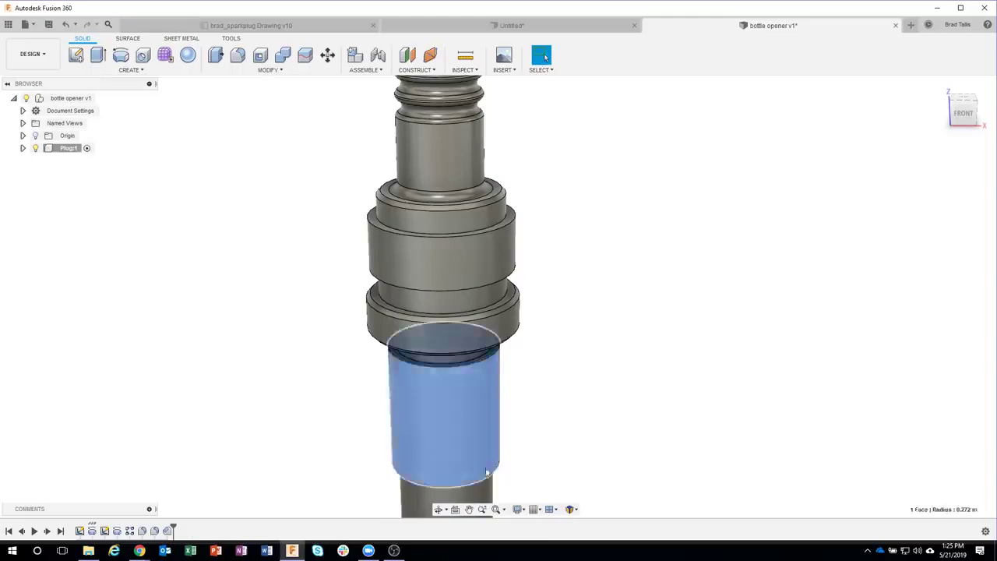
left_click(630, 347)
scroll(579, 256, "up", 2)
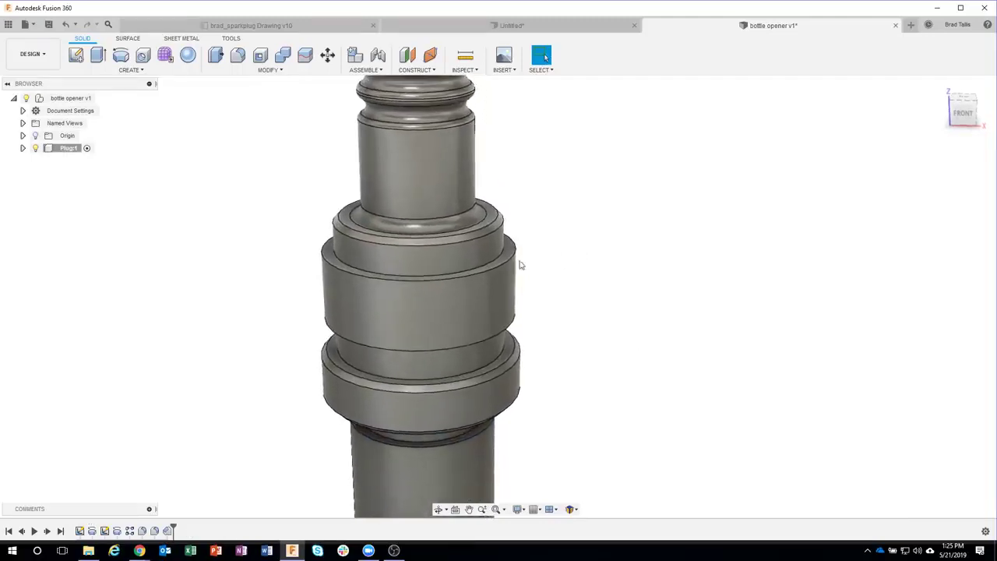
right_click(513, 265)
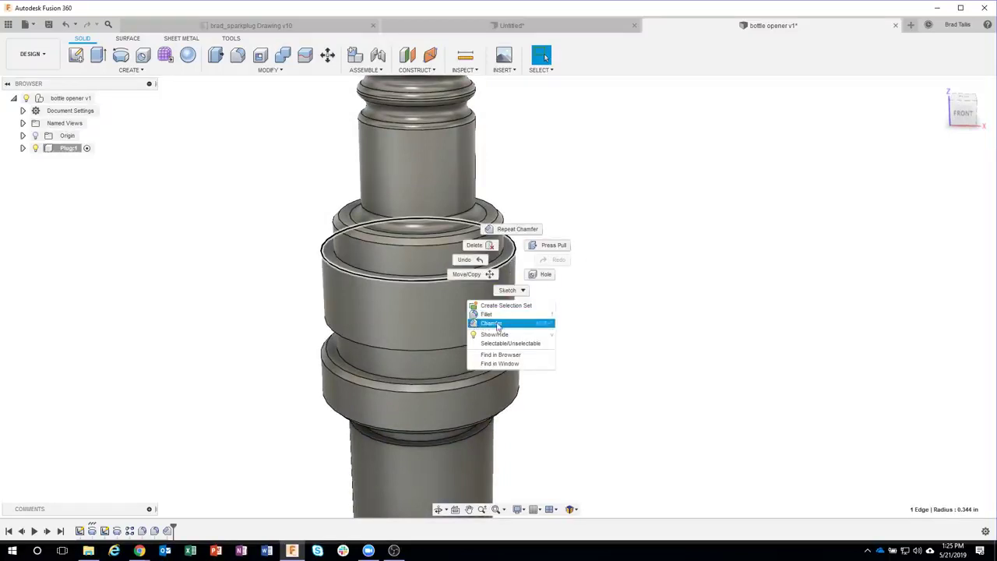
left_click(504, 327)
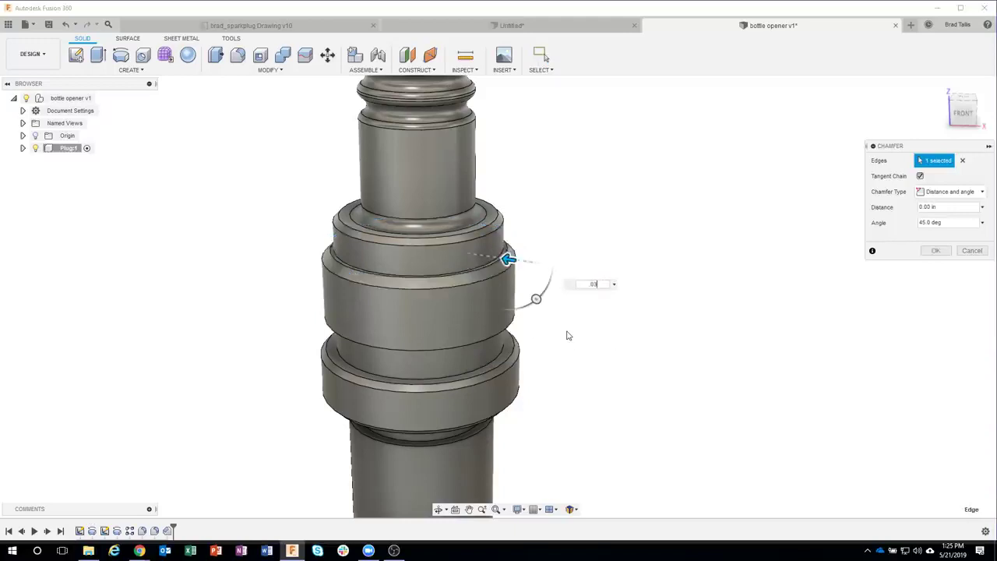
left_click(499, 335)
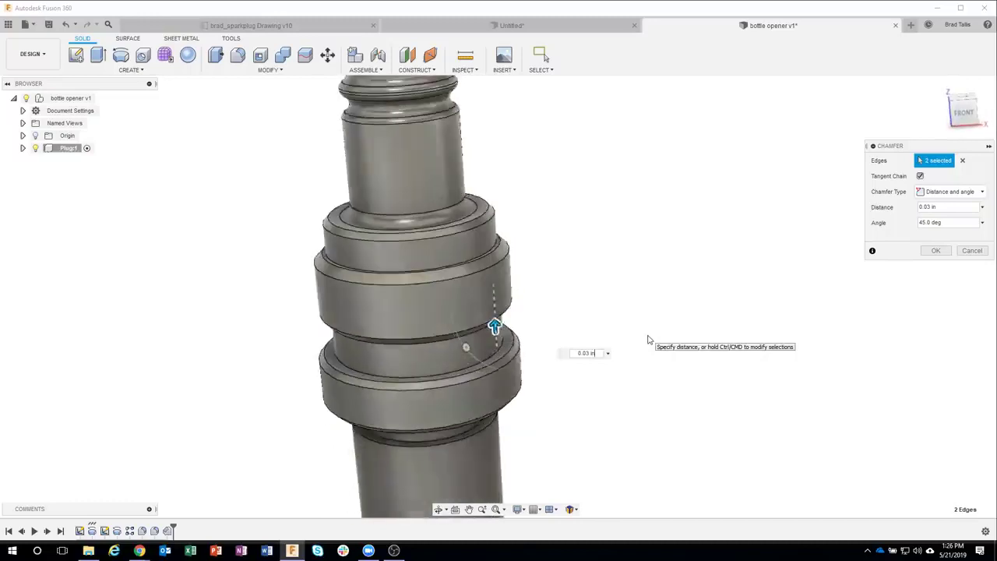
left_click(937, 250)
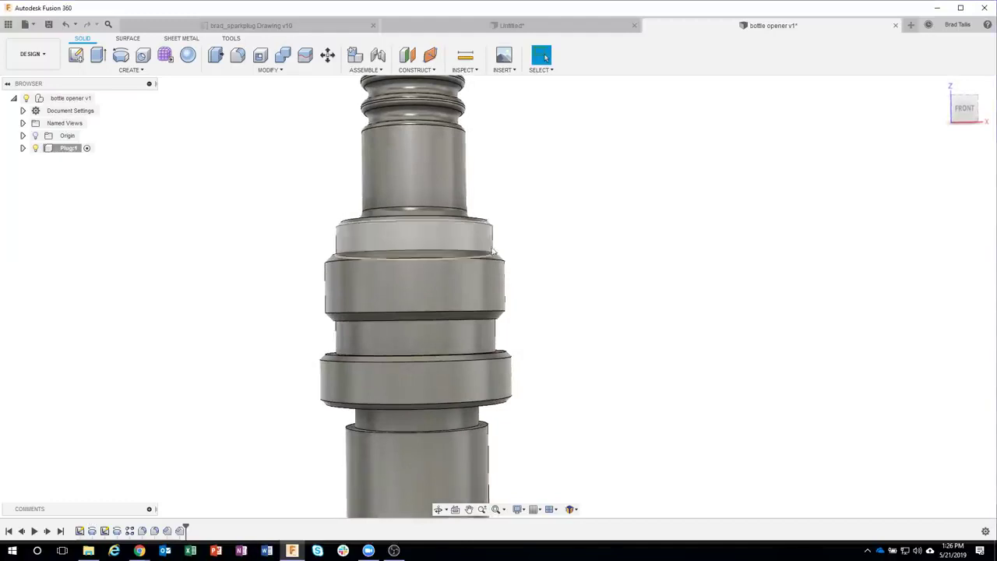
middle_click_drag(529, 338, 509, 258, "shift")
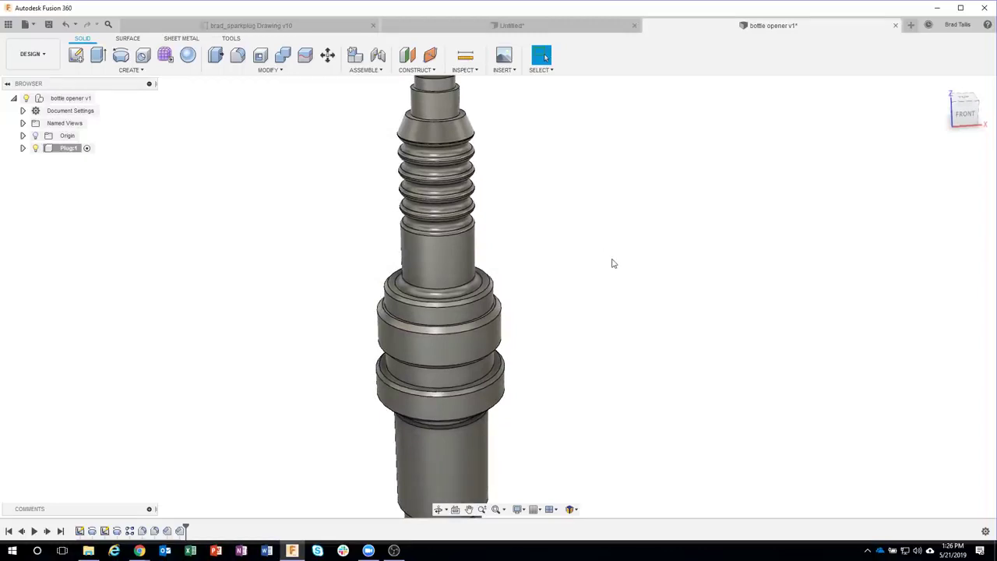
scroll(614, 263, "down", 1)
left_click(314, 32)
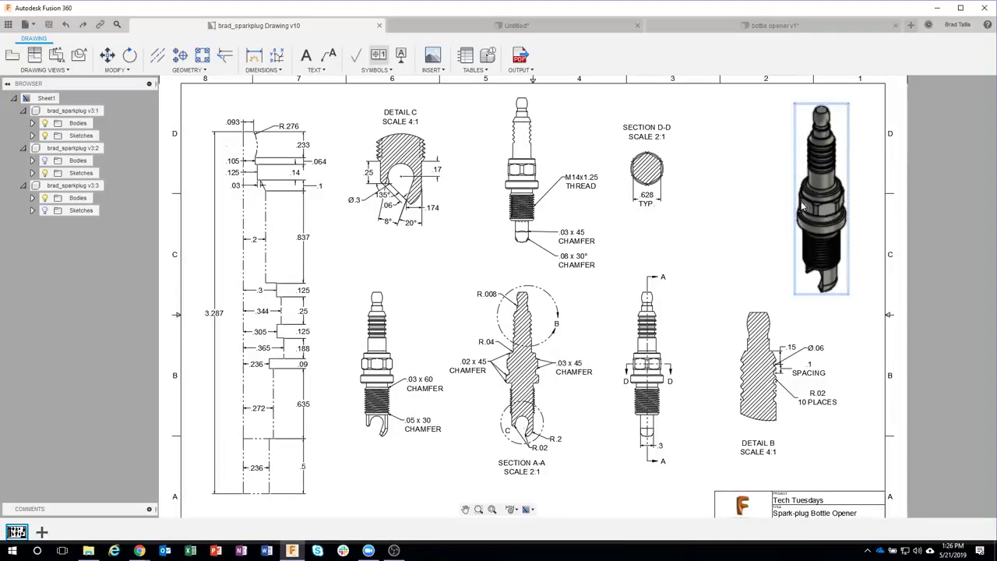
scroll(649, 162, "up", 2)
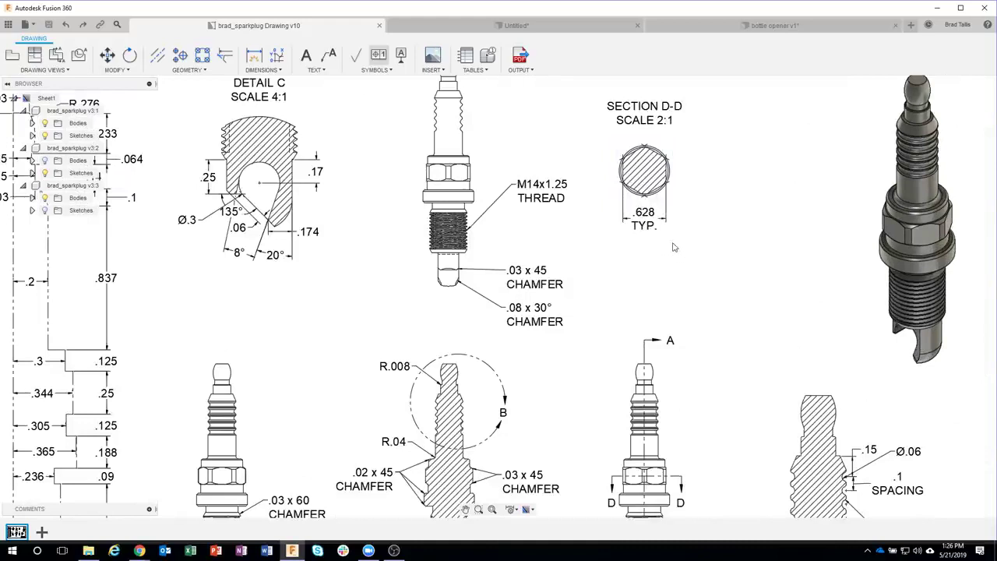
scroll(686, 272, "down", 2)
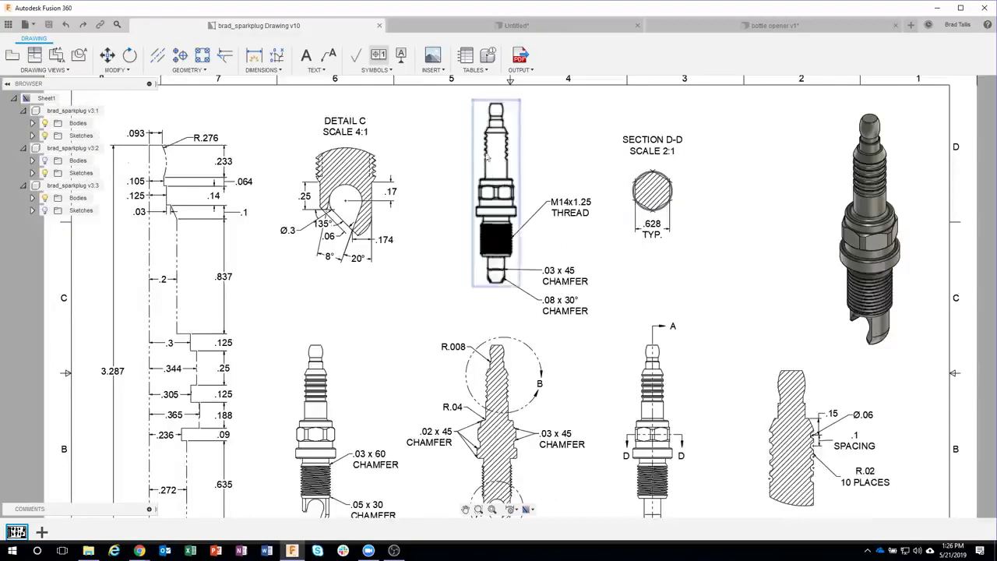
left_click(724, 27)
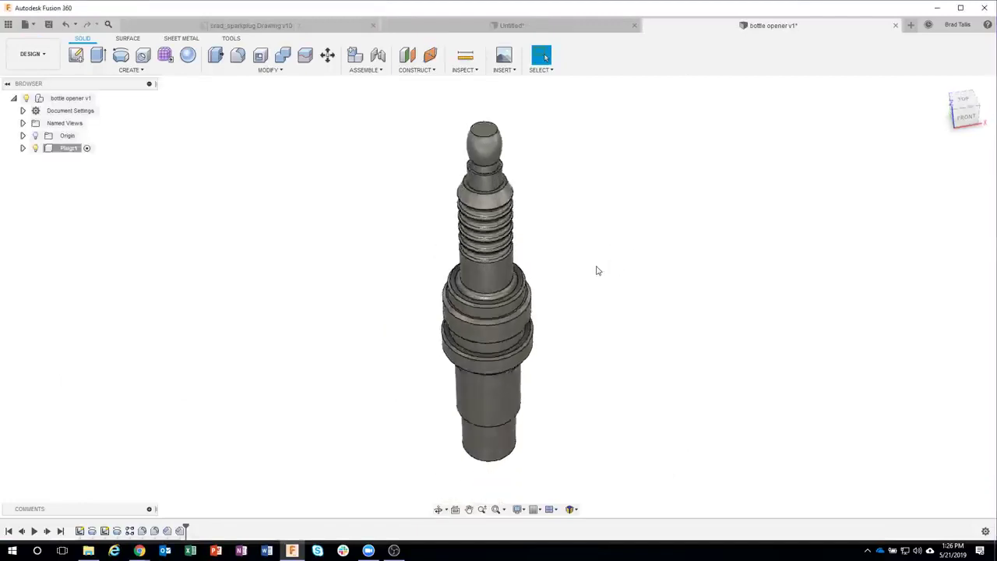
scroll(597, 270, "up", 5)
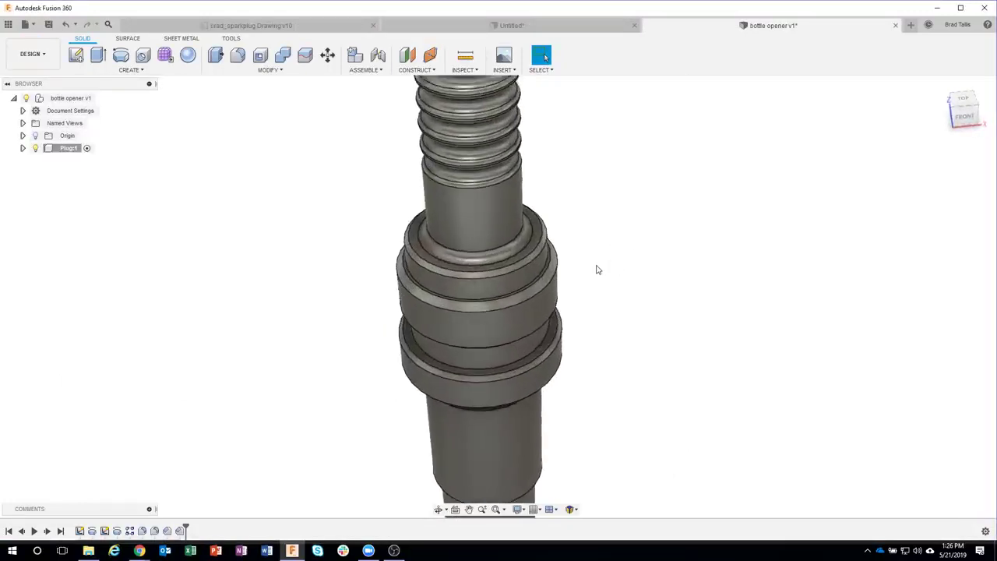
scroll(597, 271, "up", 2)
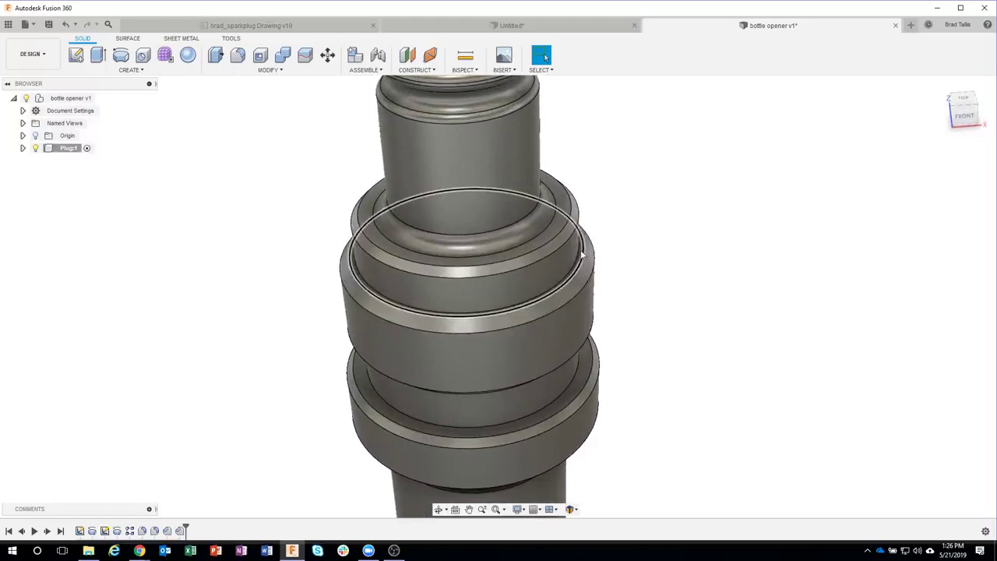
Step: Zoom in and create a sketch on the upper collar's flat ring face
scroll(580, 253, "up", 3)
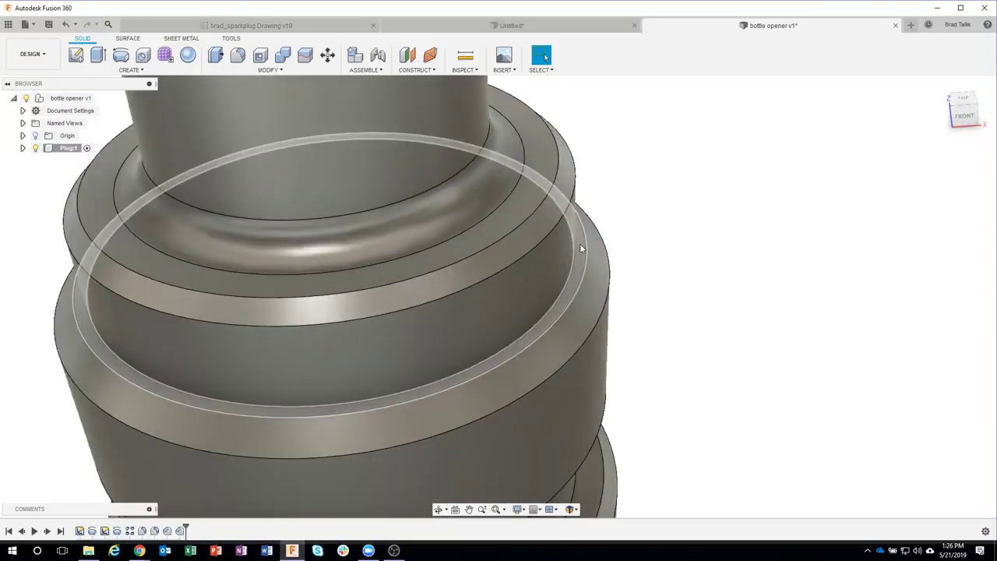
left_click(579, 248)
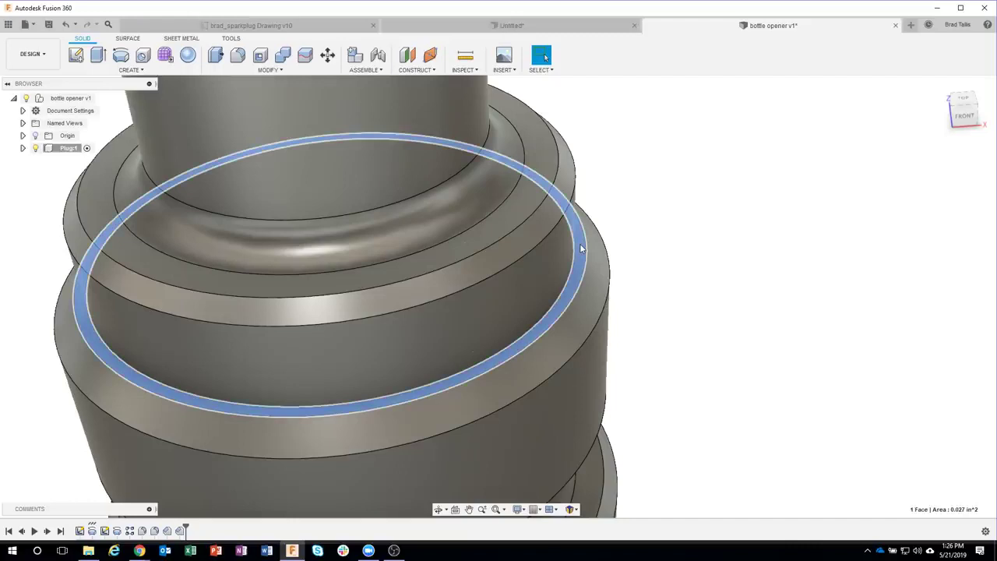
right_click(580, 248)
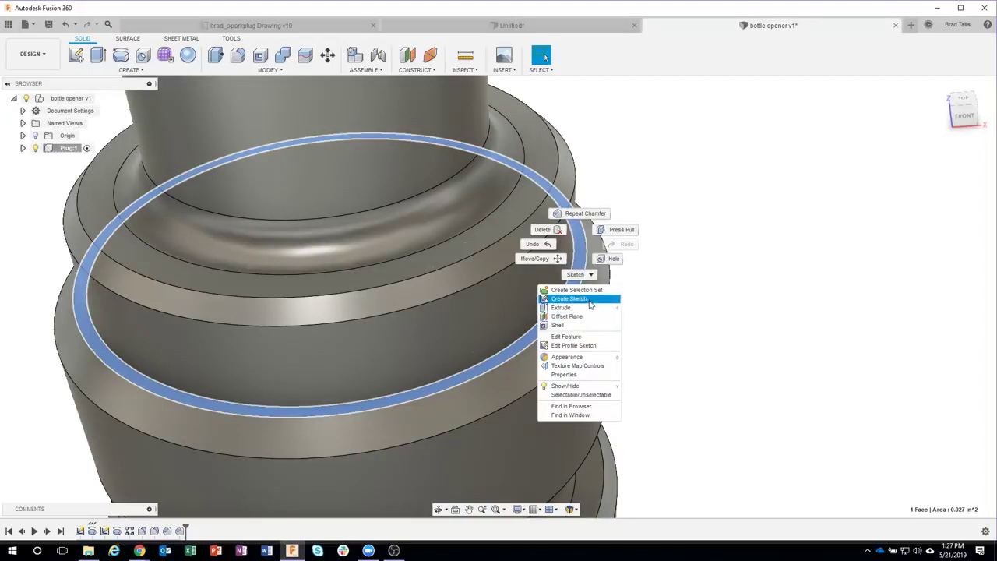
left_click(586, 301)
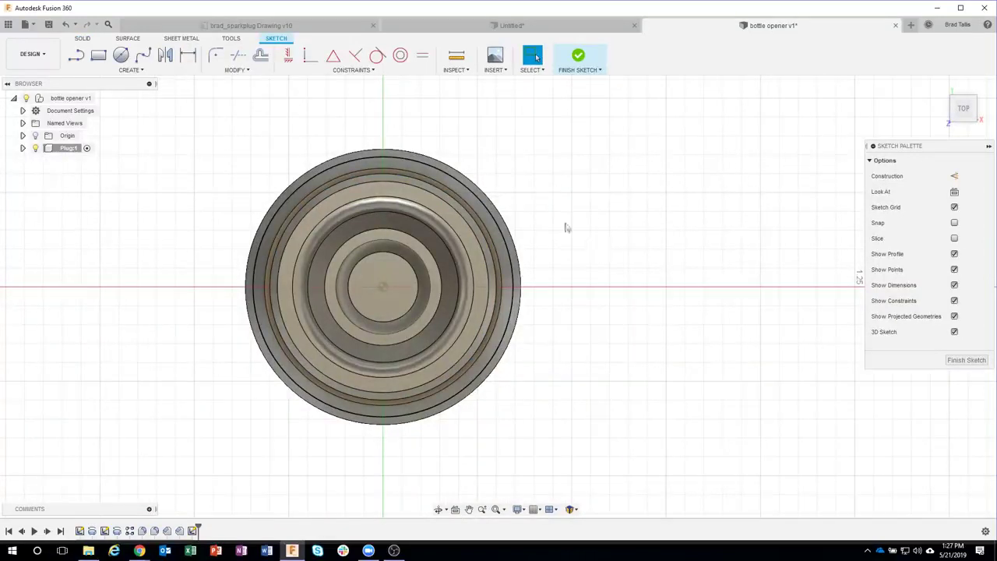
Step: Draw a 6-sided circumscribed polygon centred on the sketch origin around the collar
left_click(143, 73)
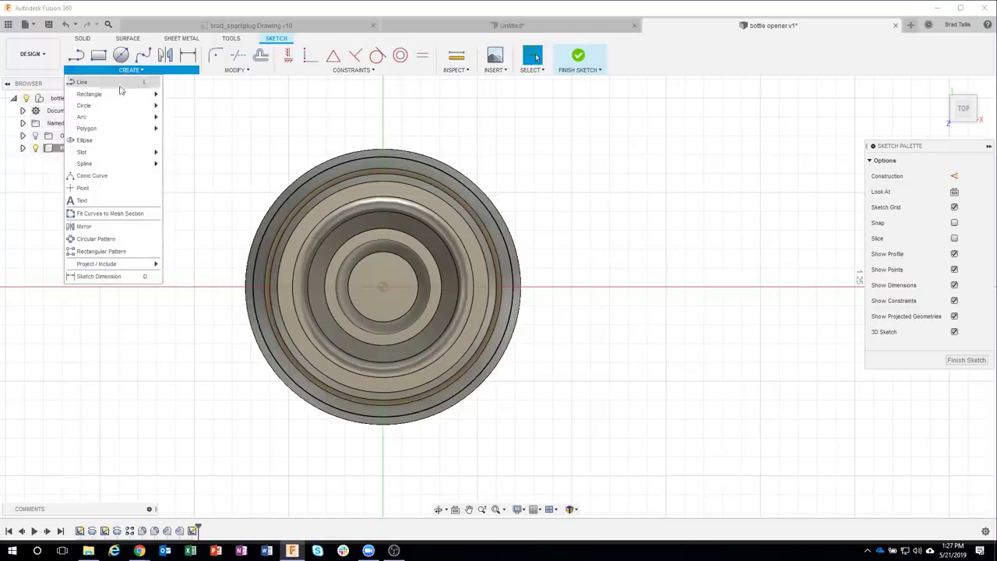
mouse_move(112, 132)
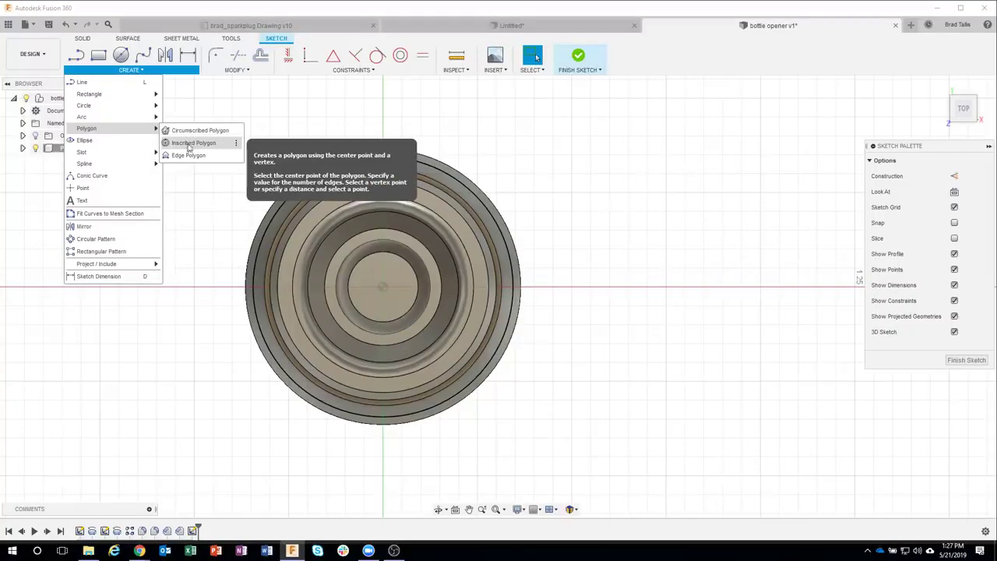
left_click(191, 130)
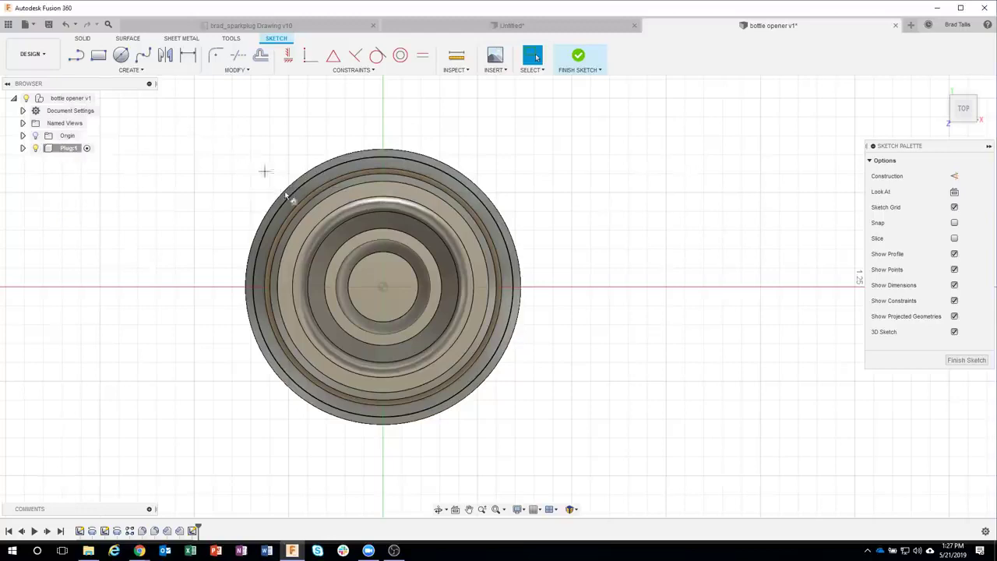
left_click(382, 286)
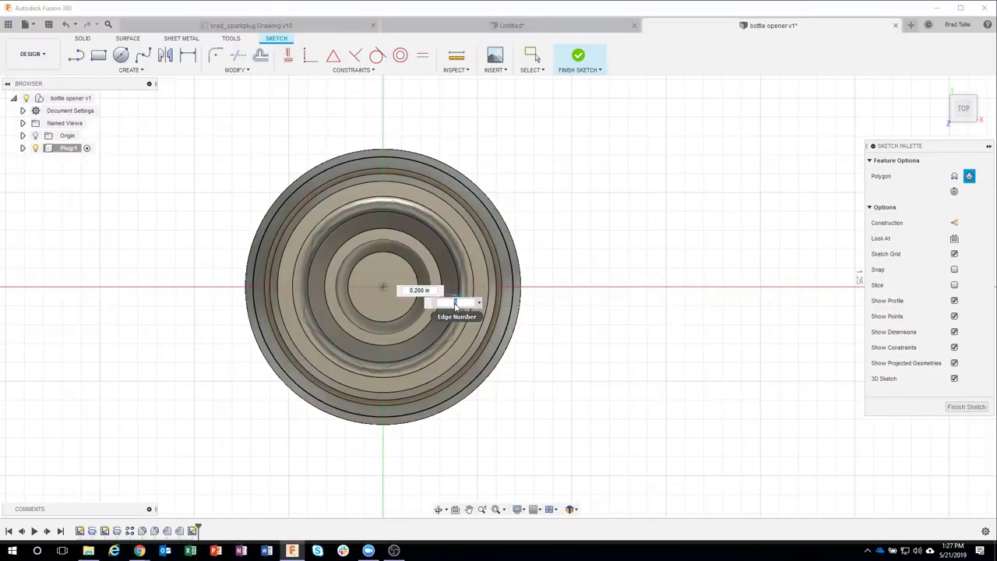
type("3")
type("6")
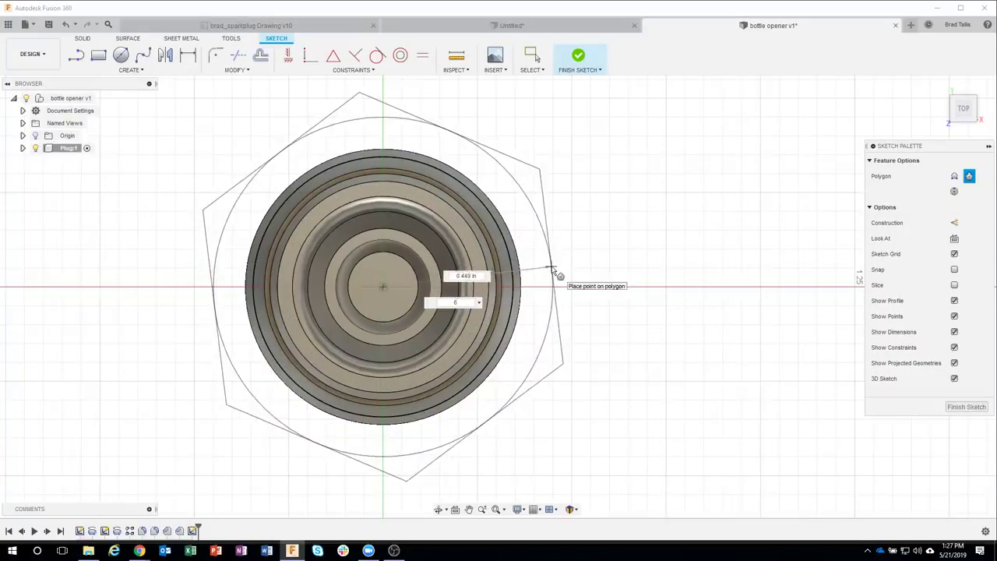
left_click(552, 270)
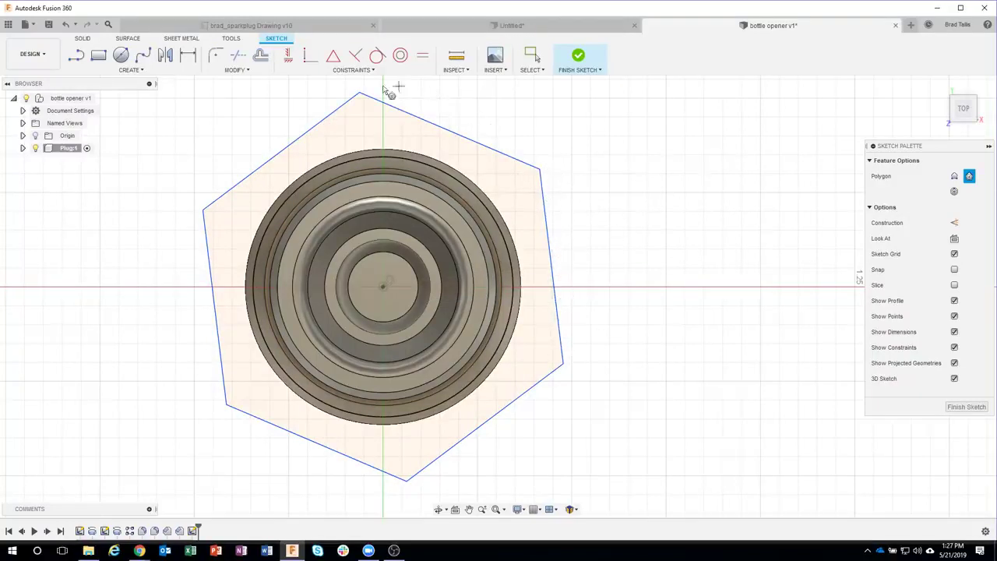
Step: Make the hexagon's right edge vertical and tangent to the plug's round edge
left_click(288, 56)
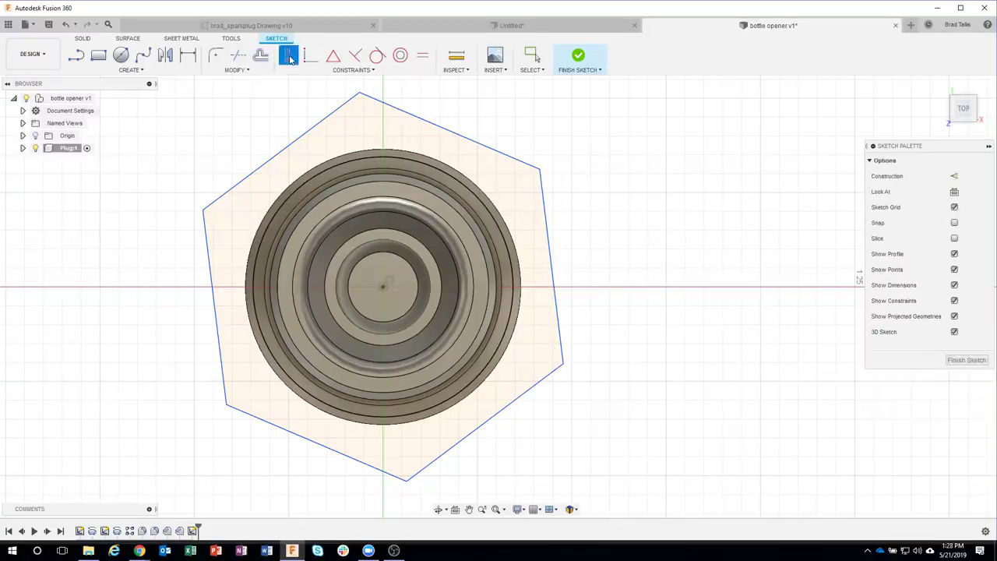
left_click(554, 267)
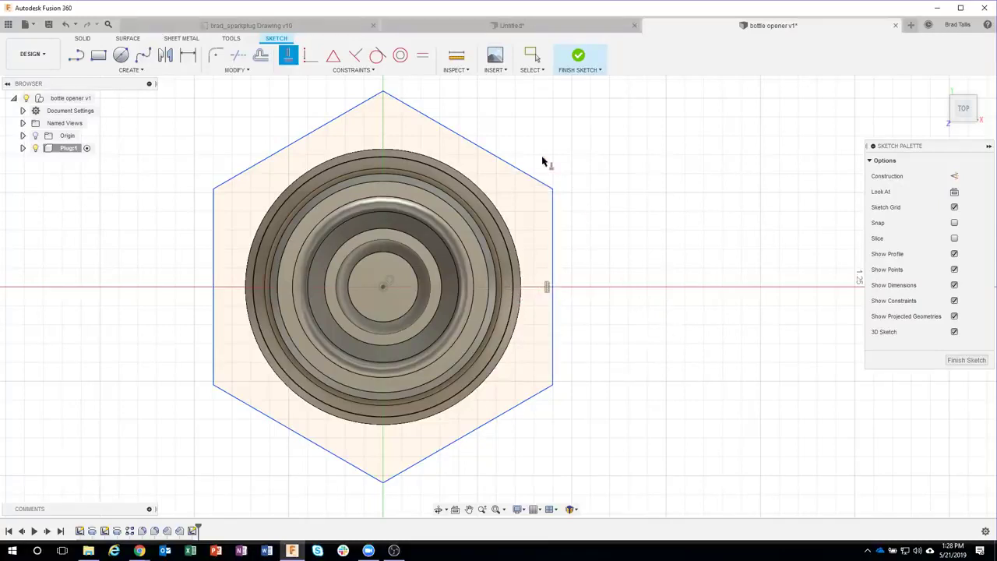
left_click(376, 57)
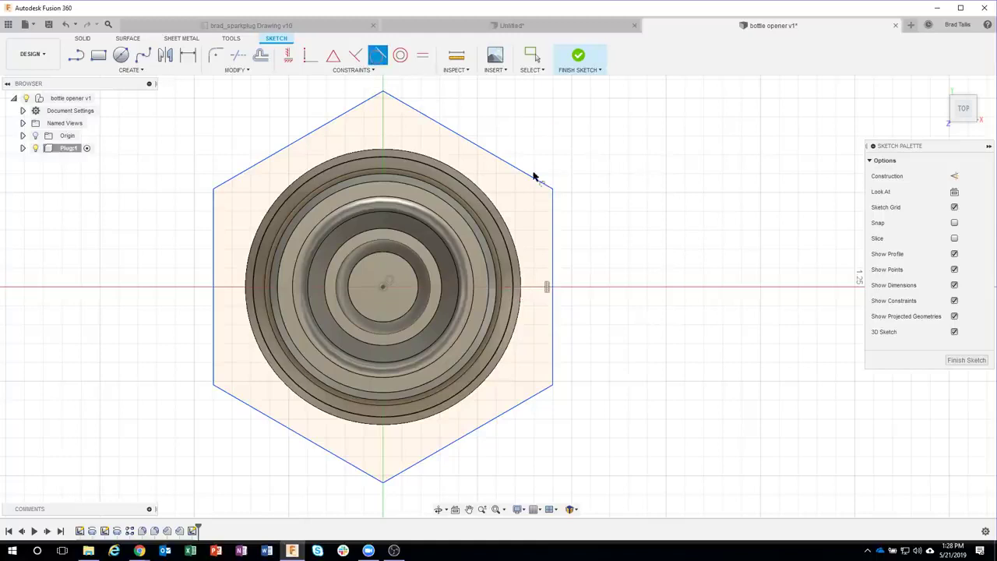
left_click(553, 264)
scroll(545, 267, "up", 4)
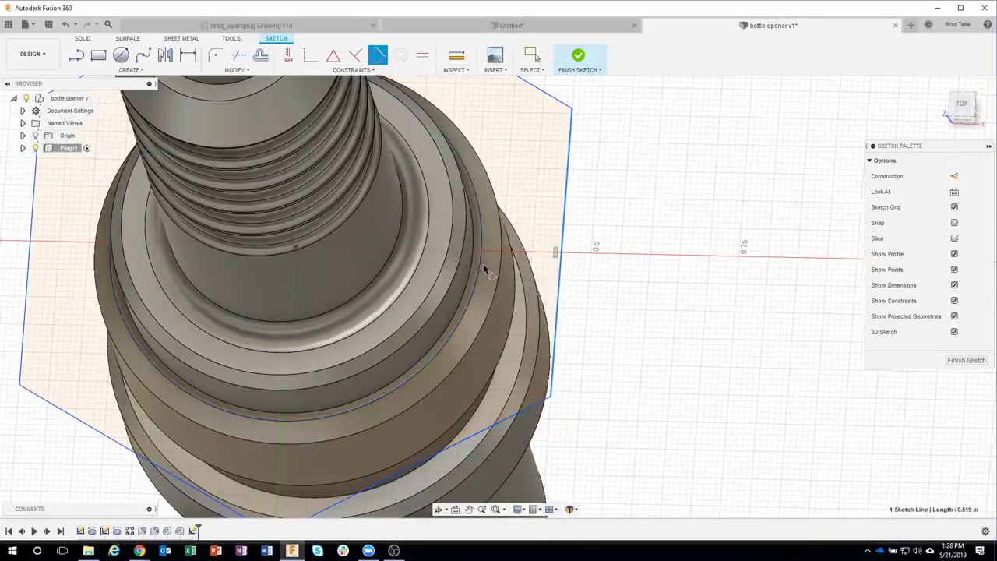
left_click(479, 264)
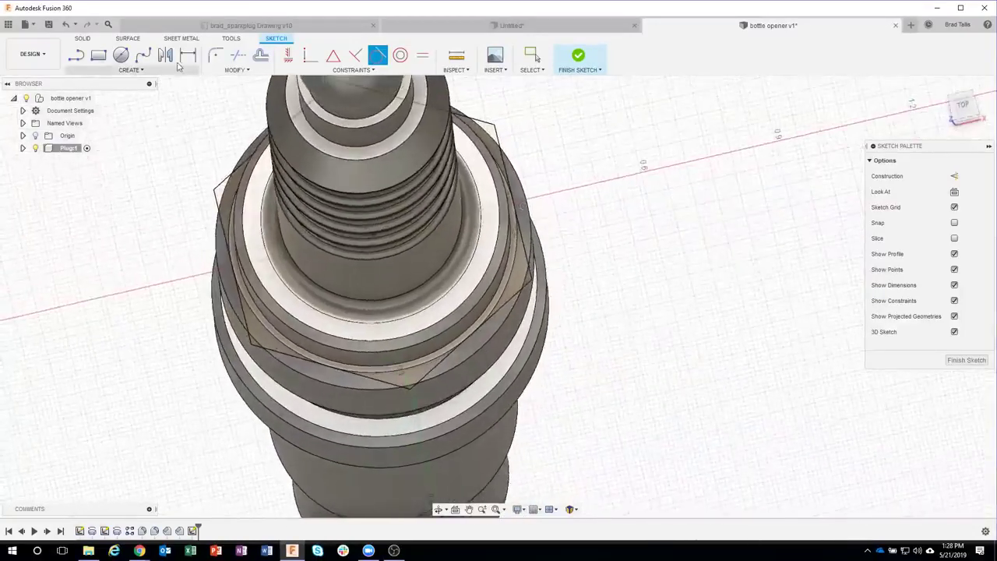
Step: Add a driven 0.628 in across-flats dimension between the hexagon's left and right edges
left_click(186, 59)
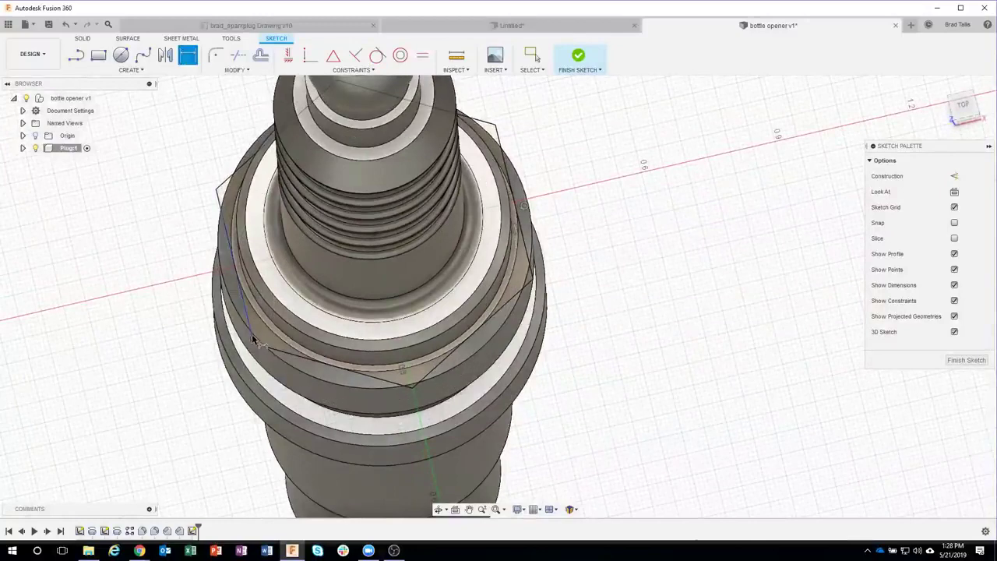
left_click(253, 341)
left_click(535, 272)
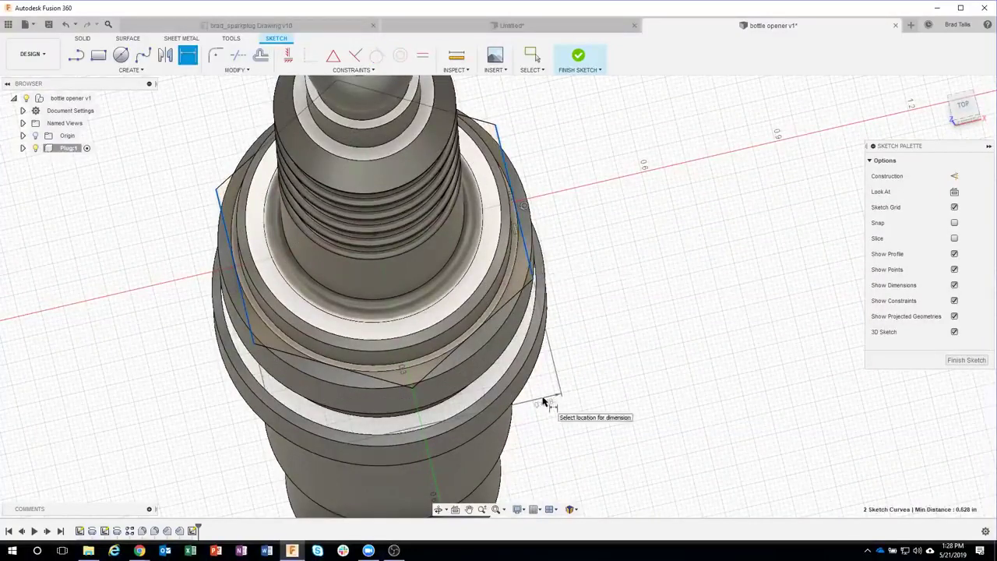
left_click(547, 402)
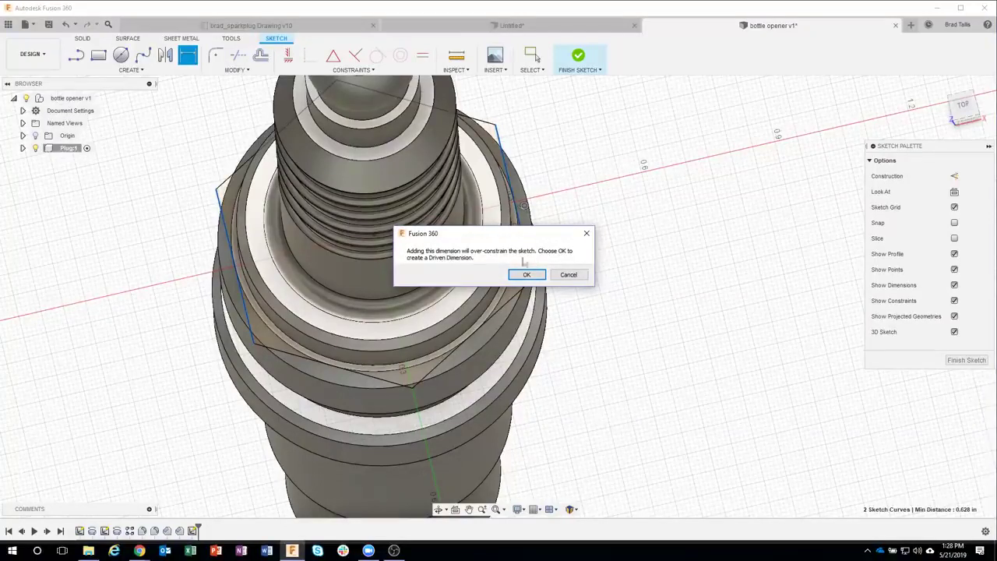
left_click(529, 275)
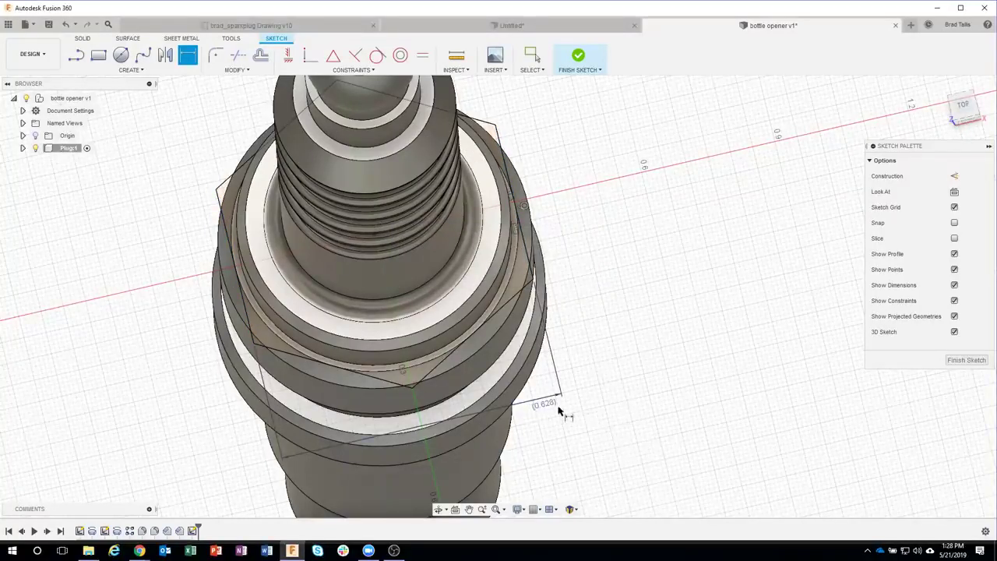
left_click(535, 415)
Step: Undo the driven 0.628 dimension and tilt the plug and sketch into view
key("Escape")
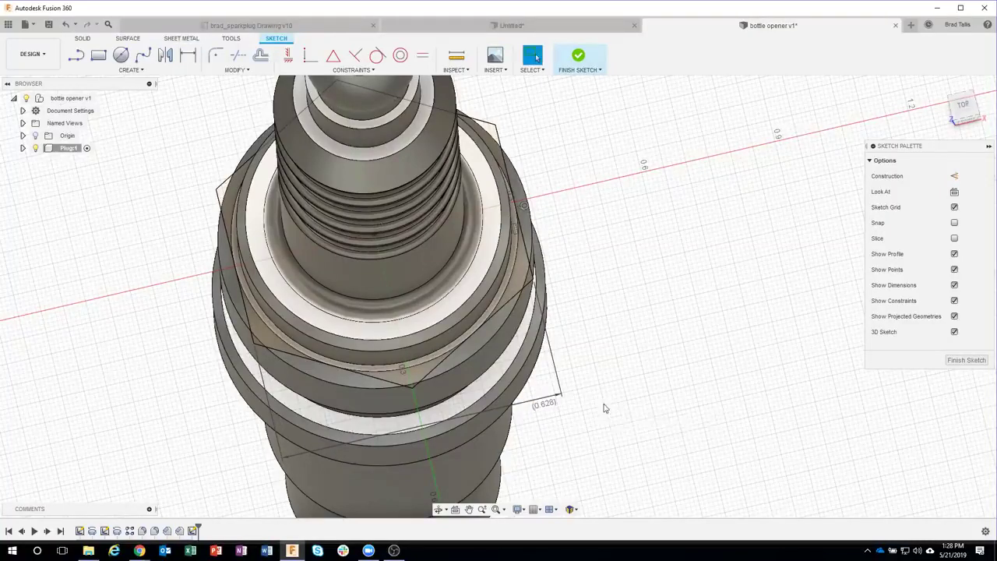
key("ctrl+z")
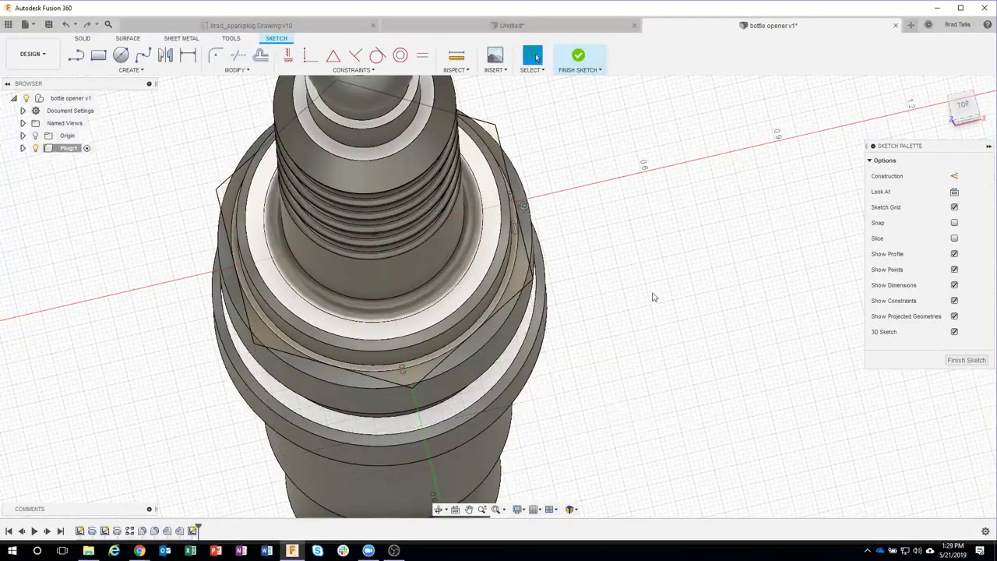
scroll(652, 293, "down", 2)
middle_click_drag(653, 293, 855, 115, "shift")
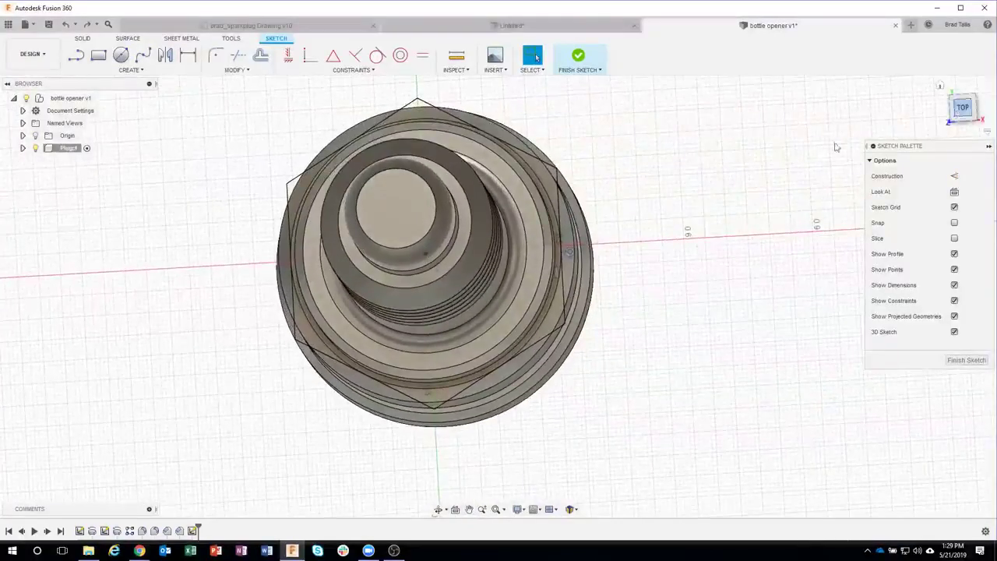
mouse_move(568, 222)
middle_mouse_down("shift")
mouse_move(546, 160)
mouse_move(577, 215)
middle_mouse_up("shift")
scroll(544, 152, "up", 2)
middle_click_drag(558, 310, 522, 366, "shift")
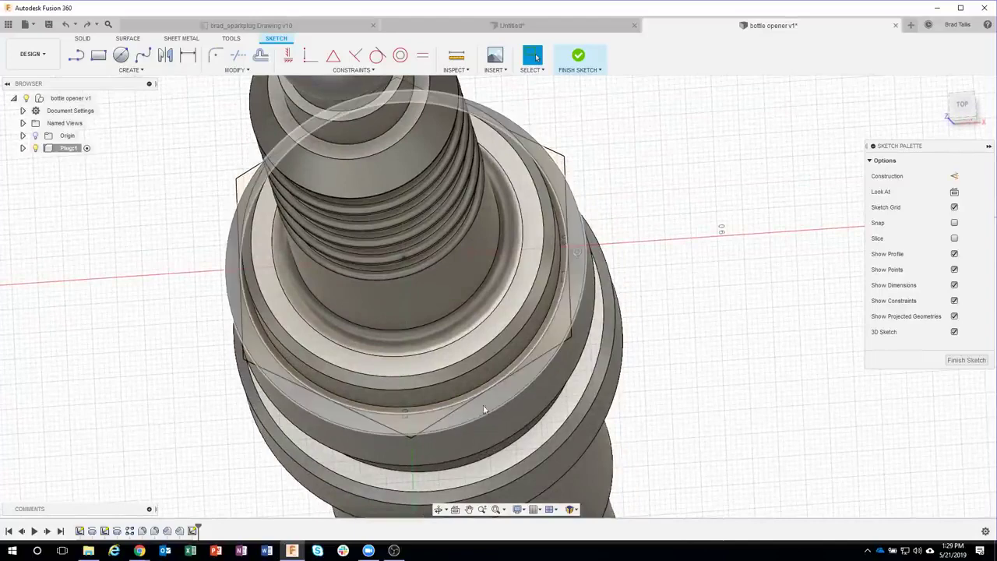
mouse_move(493, 405)
middle_mouse_down("shift")
mouse_move(592, 335)
mouse_move(644, 237)
middle_mouse_up("shift")
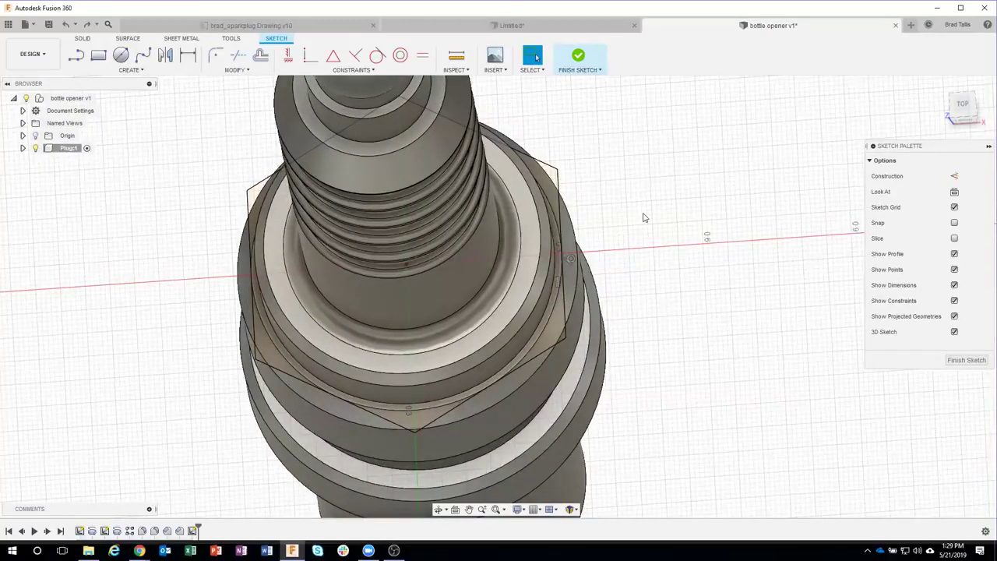
mouse_move(643, 217)
middle_mouse_down("shift")
mouse_move(612, 198)
mouse_move(690, 234)
mouse_move(718, 303)
mouse_move(641, 252)
mouse_move(574, 156)
mouse_move(437, 175)
mouse_move(366, 199)
middle_mouse_up("shift")
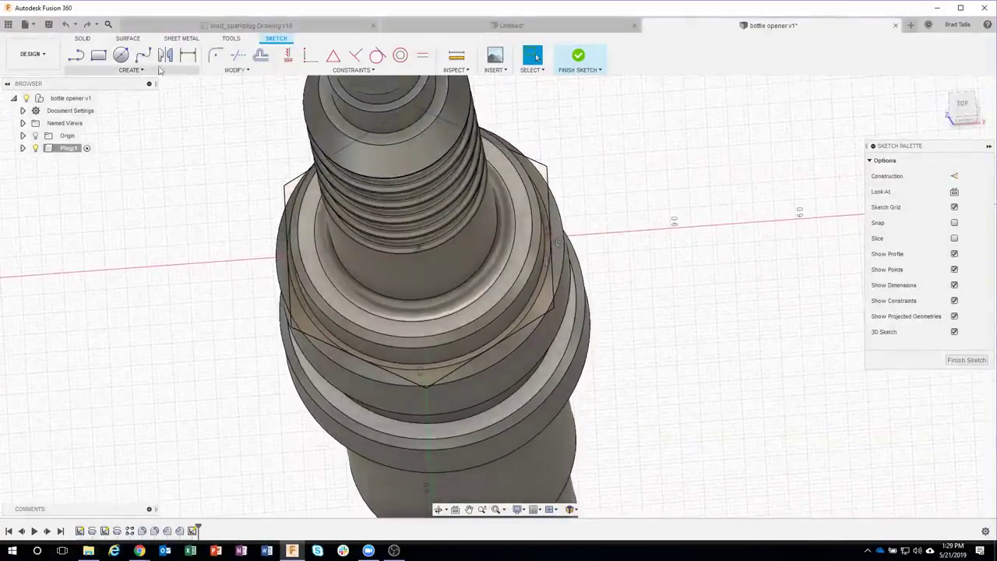
Step: Draw a centre-diameter circle on the plug axis enclosing the hexagon, then finish the sketch
left_click(121, 54)
left_click(419, 247)
left_click(593, 249)
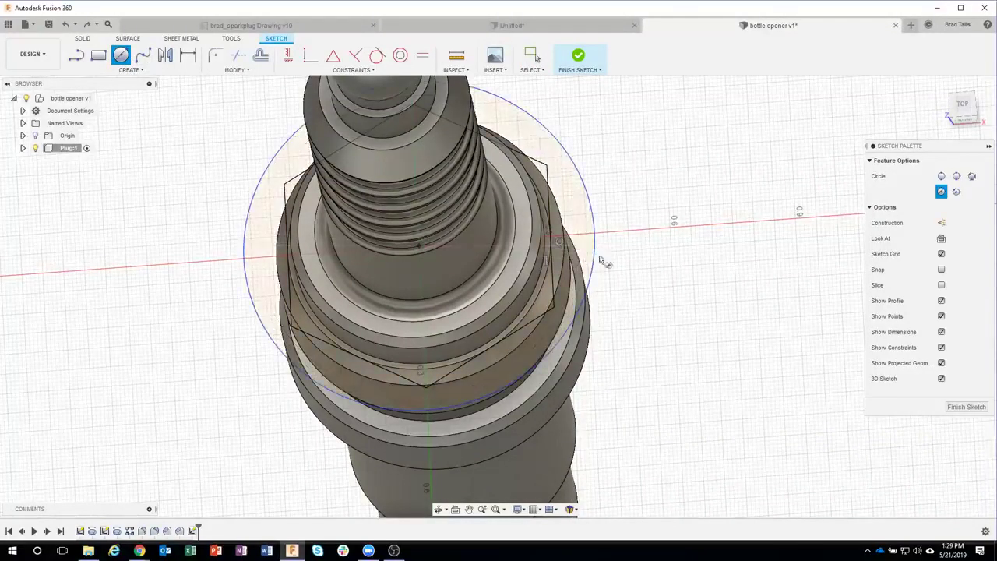
mouse_move(650, 338)
middle_mouse_down("shift")
mouse_move(659, 374)
mouse_move(644, 285)
middle_mouse_up("shift")
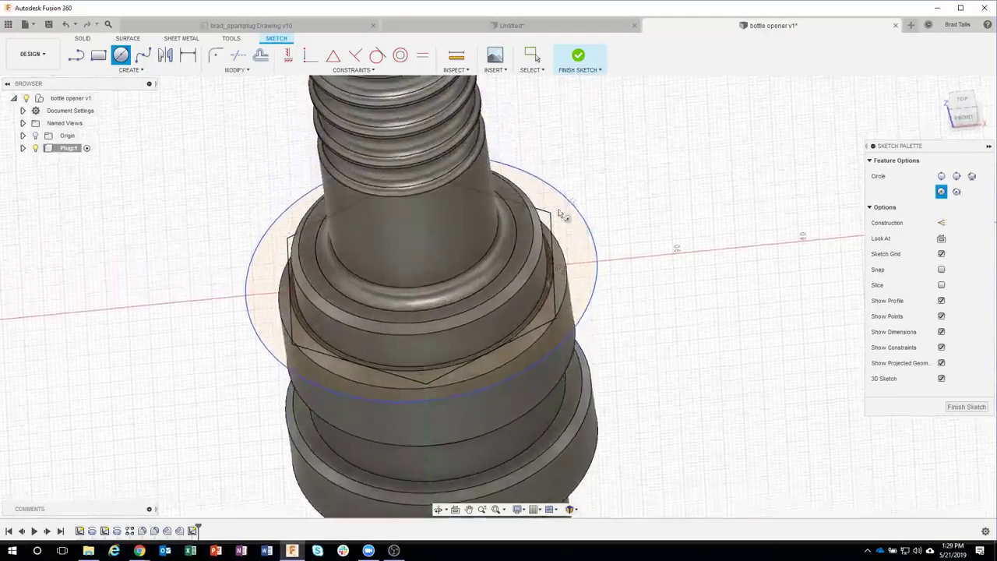
left_click(578, 56)
middle_click_drag(649, 225, 588, 248, "shift")
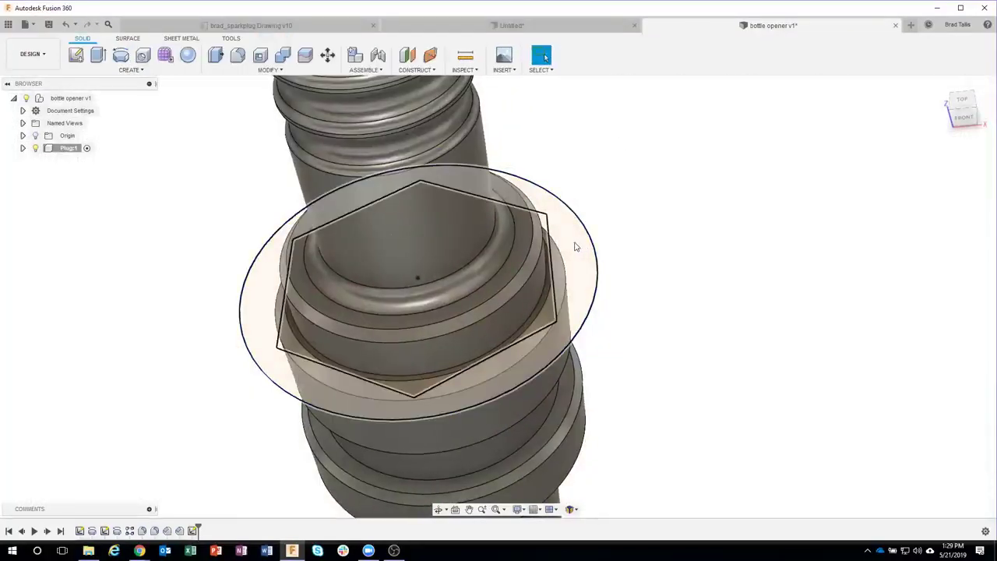
Step: Extrude the ring profile between circle and hexagon downward as a cut
left_click(575, 246)
middle_click_drag(691, 367, 489, 365, "shift")
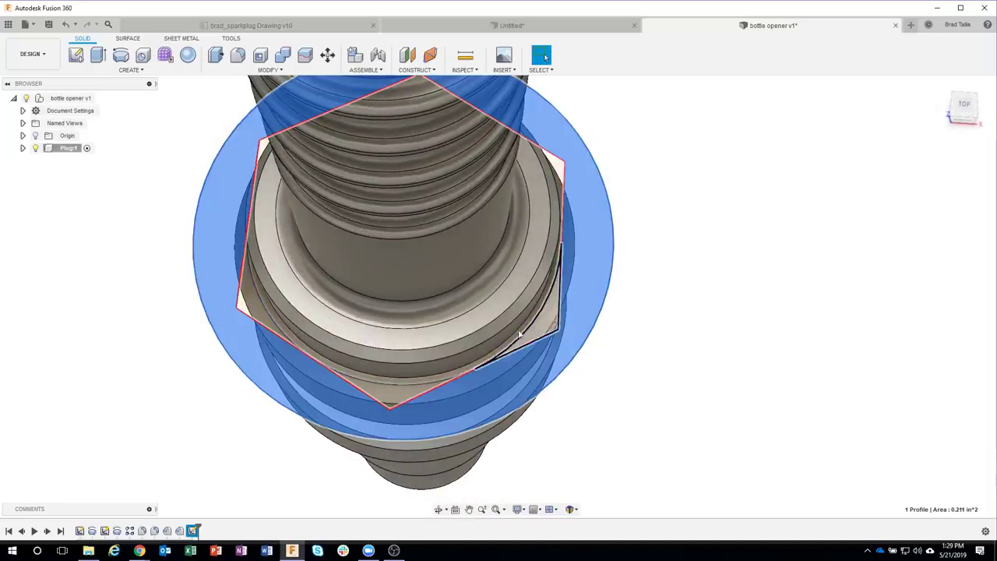
middle_click_drag(657, 352, 686, 364, "shift")
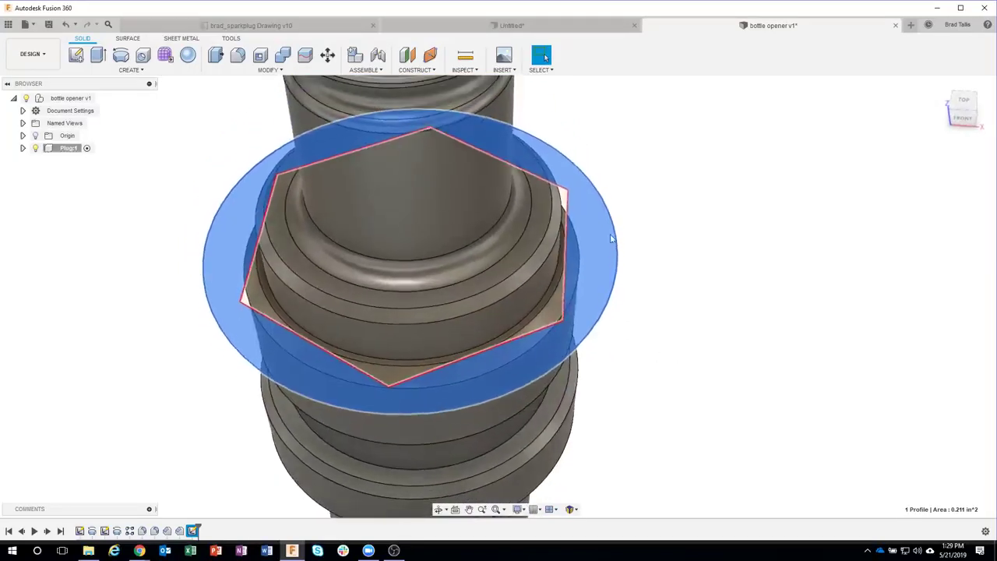
right_click(597, 223)
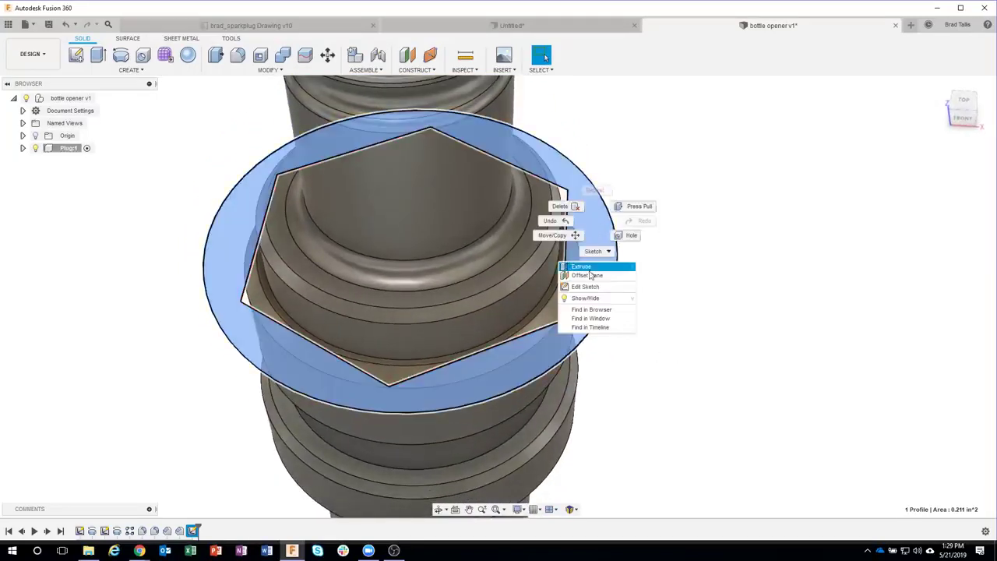
left_click(580, 266)
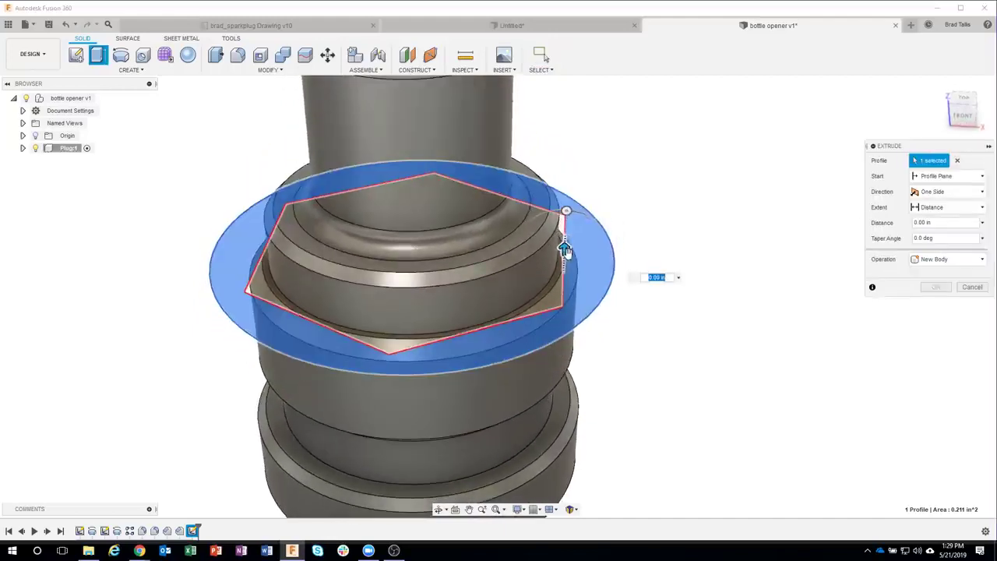
left_click_drag(567, 251, 581, 325)
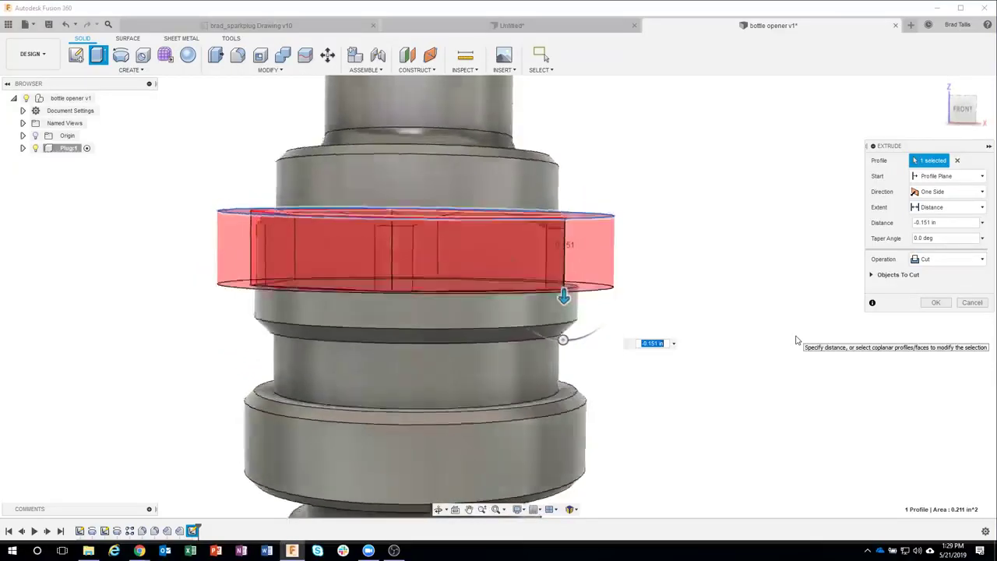
middle_click_drag(605, 158, 608, 165, "shift")
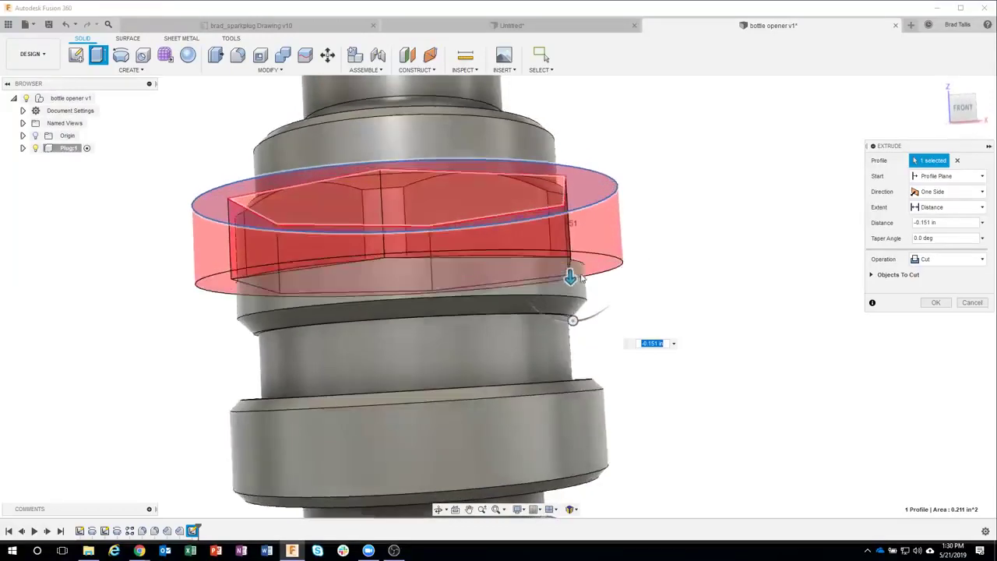
Step: Snap the cut depth to the lower ring edge (-0.25 in) and apply the hexagonal cut
mouse_move(573, 279)
left_mouse_down()
mouse_move(588, 227)
mouse_move(590, 256)
mouse_move(574, 264)
left_mouse_up()
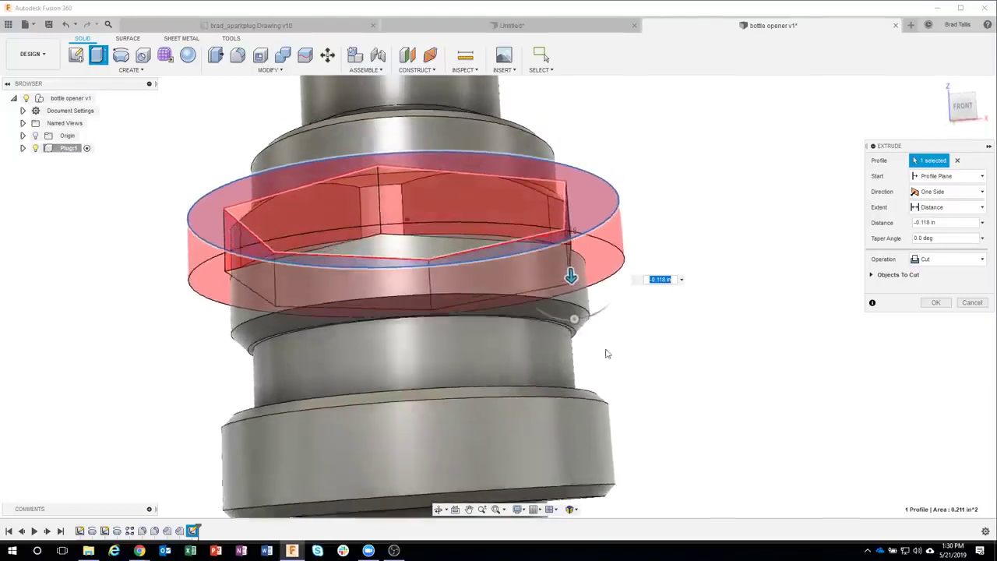
scroll(607, 353, "up", 2)
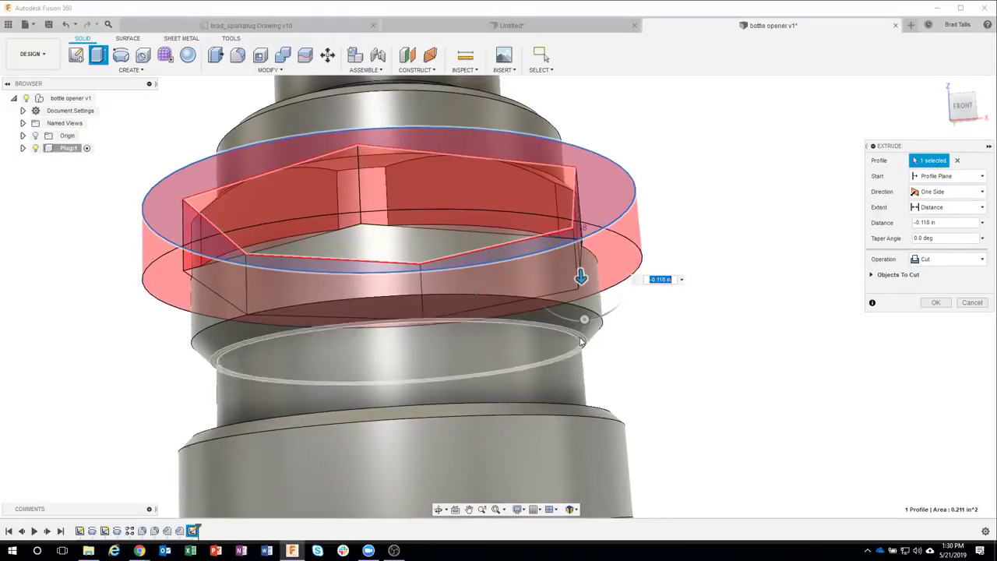
scroll(580, 342, "up", 2)
left_click(580, 341)
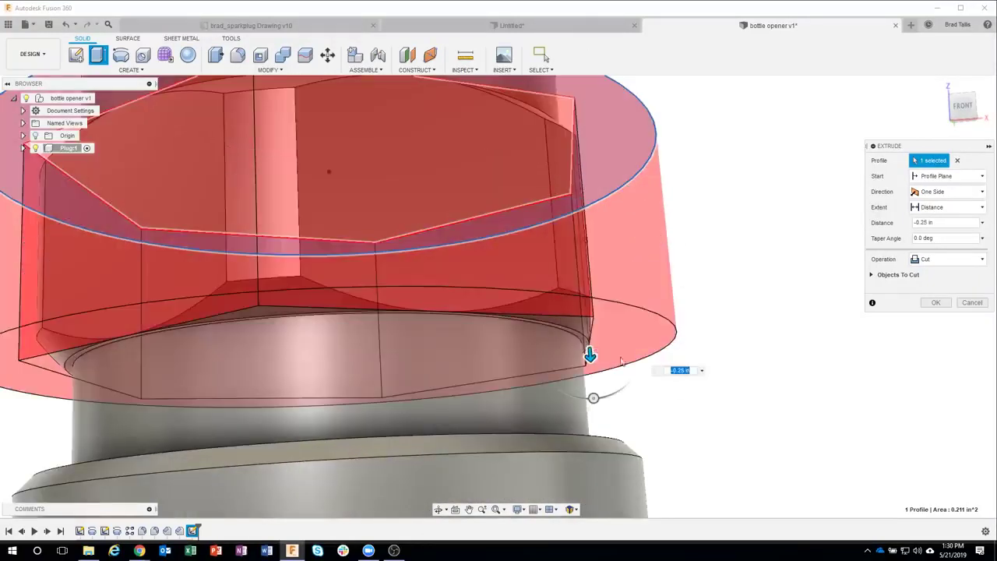
scroll(724, 384, "down", 5)
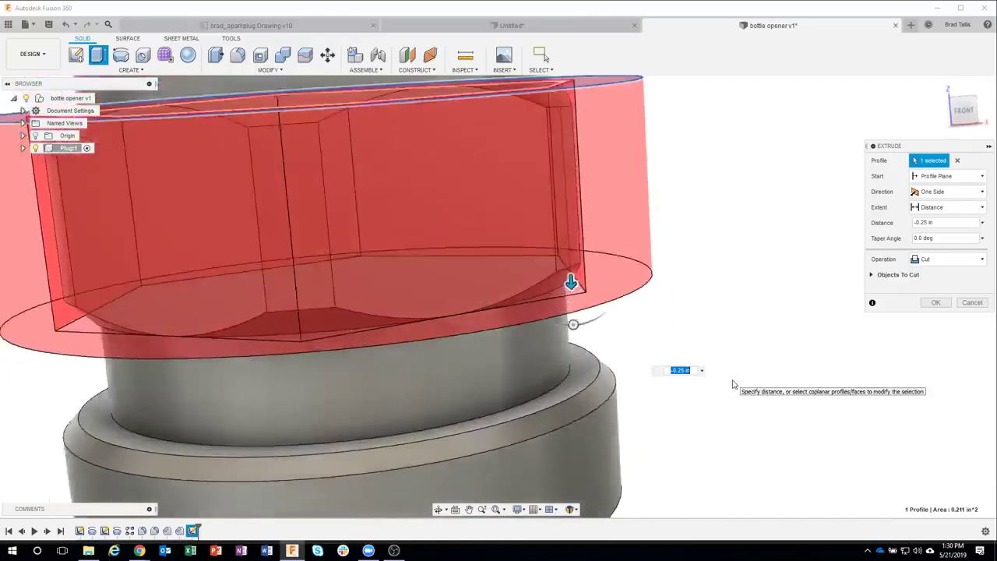
scroll(733, 384, "down", 3)
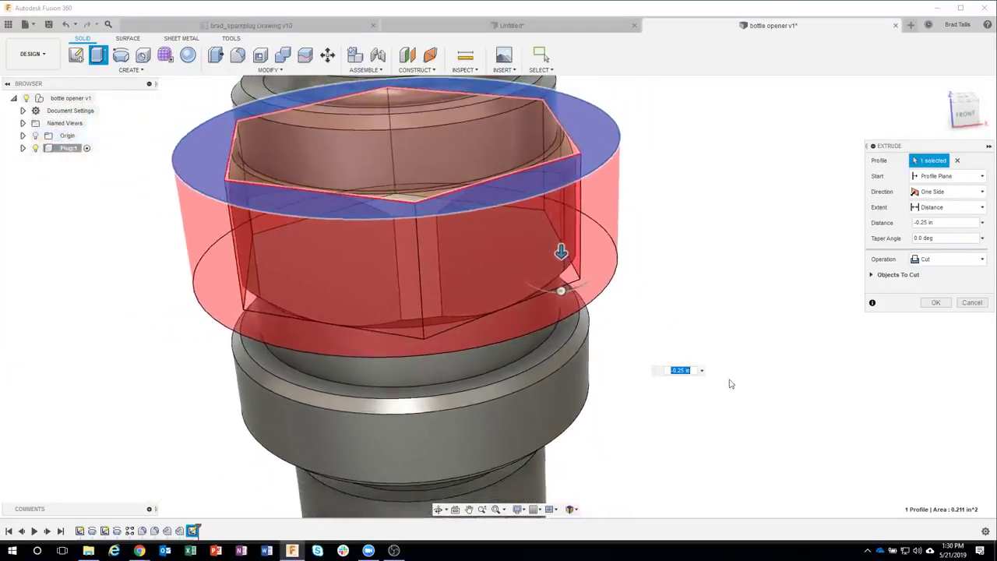
middle_click_drag(650, 280, 653, 260, "shift")
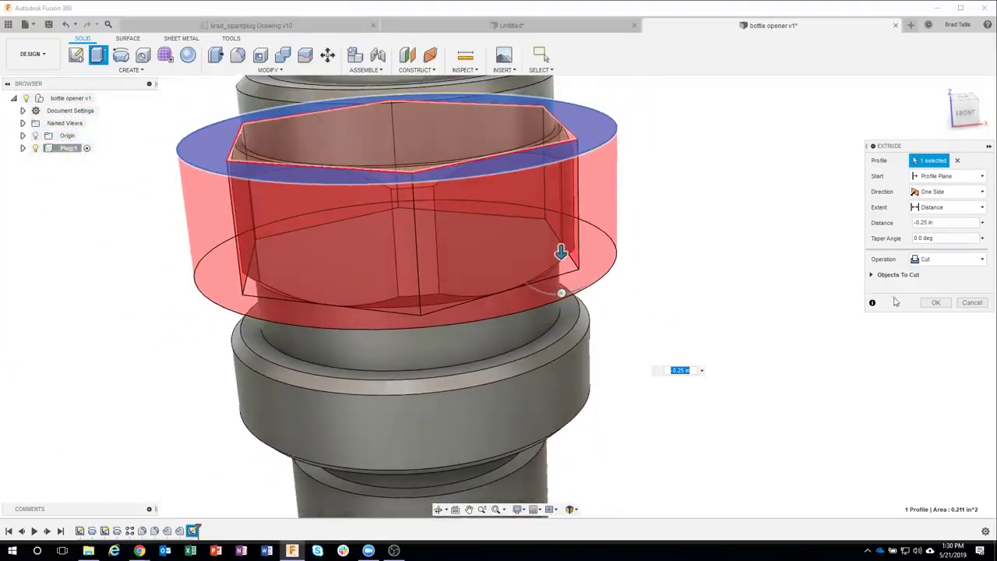
left_click(934, 303)
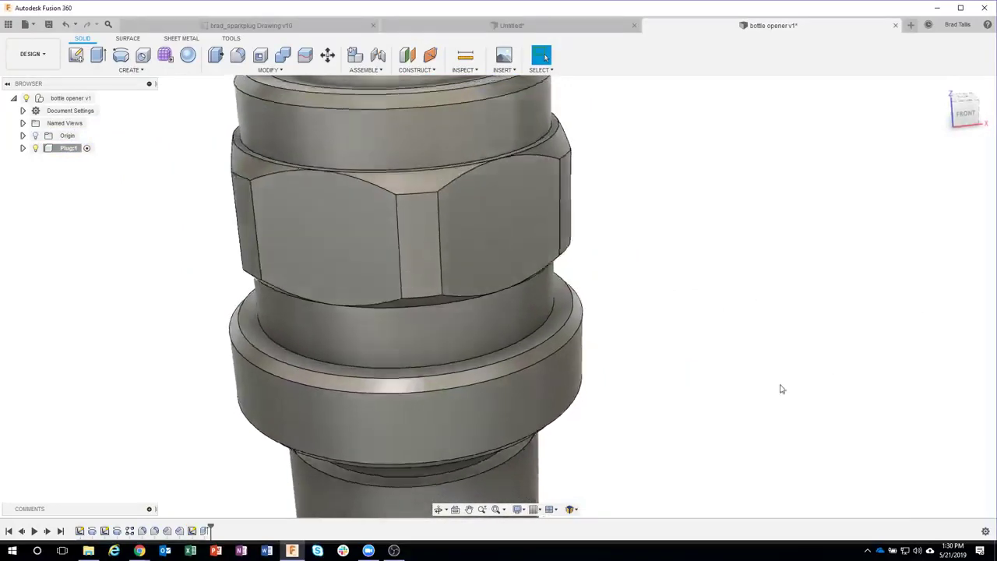
Step: Round the top circular edge of the plug's tip with a 0.008 in fillet
scroll(676, 335, "down", 6)
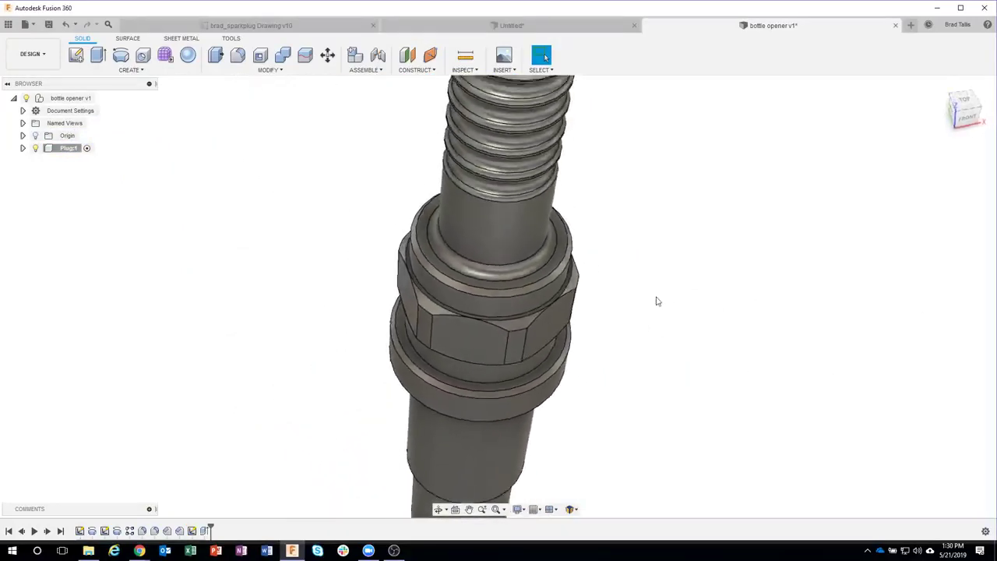
middle_click_drag(588, 329, 773, 287, "shift")
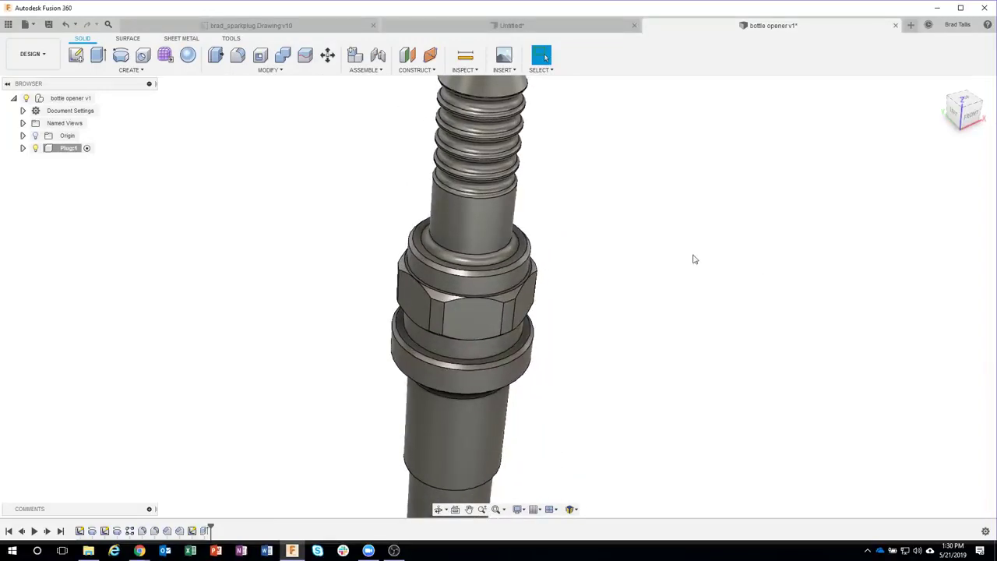
scroll(694, 259, "down", 3)
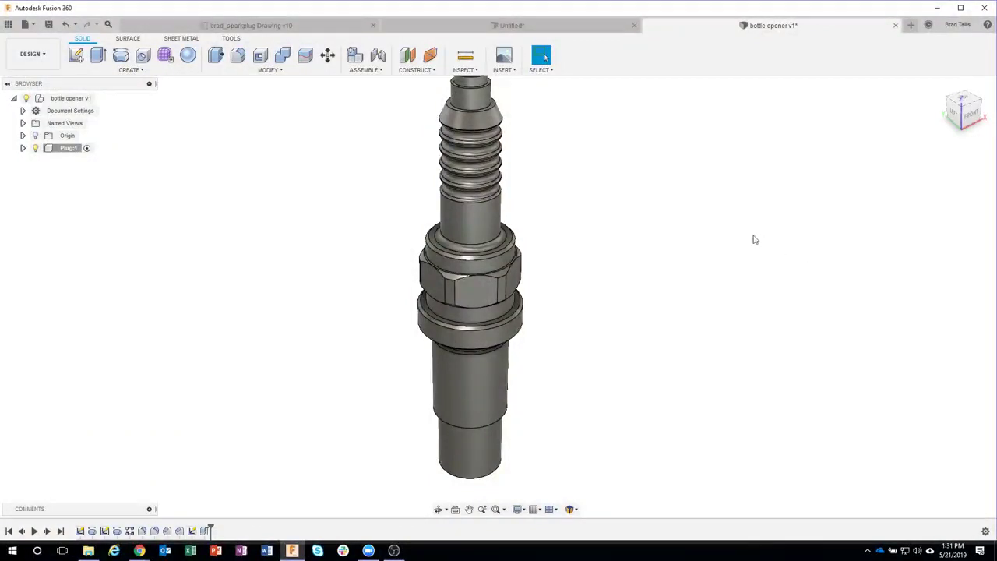
scroll(627, 163, "up", 5)
scroll(516, 160, "up", 3)
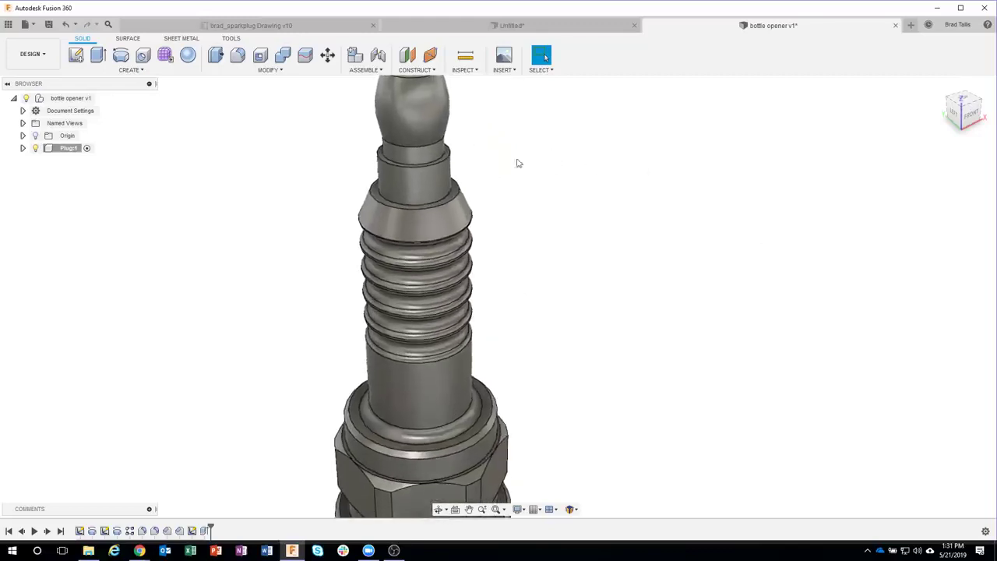
left_click(445, 164)
right_click(445, 164)
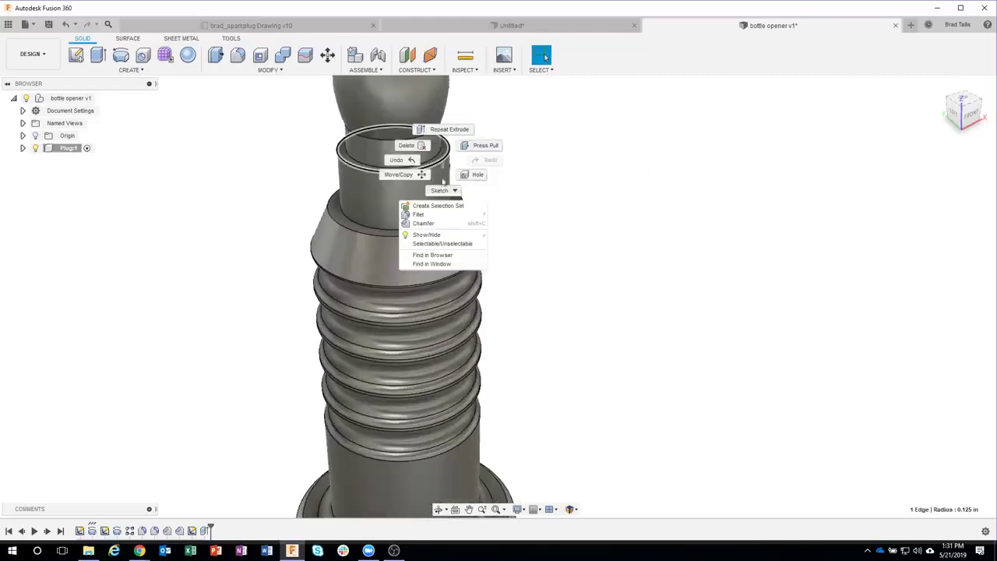
left_click(441, 211)
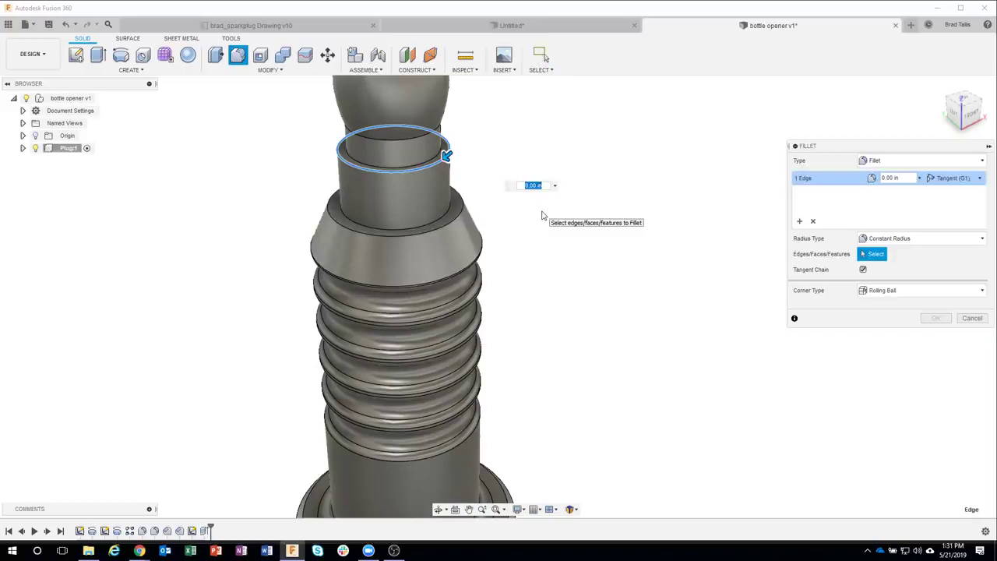
type(".008")
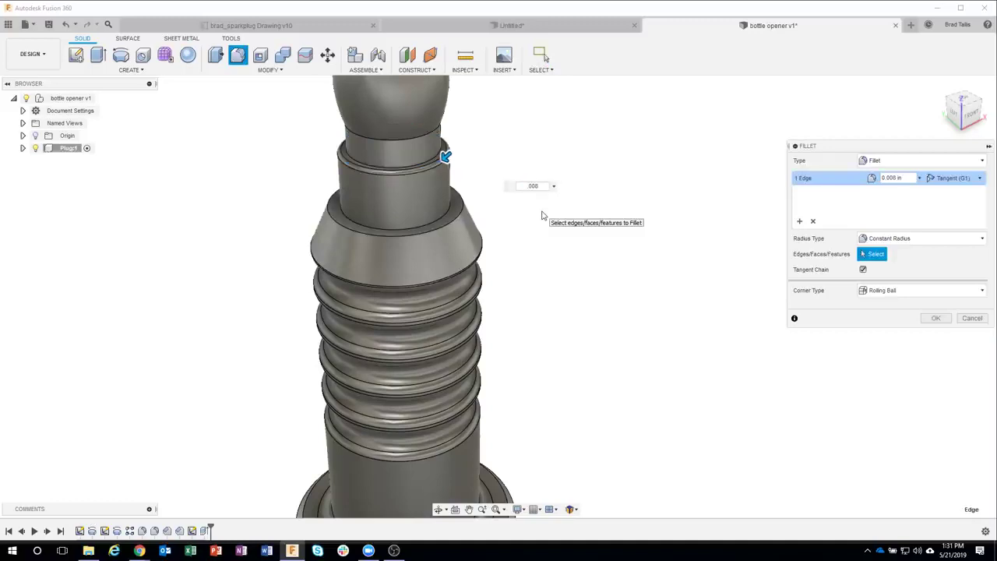
key("Return")
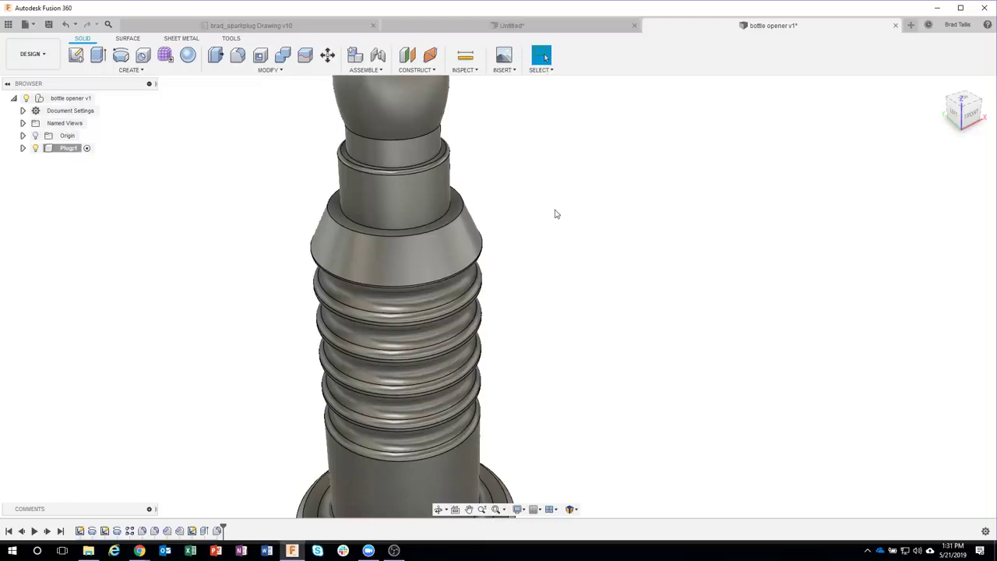
Step: Orbit the plug toward a side view and return to the spark-plug reference drawing
scroll(598, 251, "down", 5)
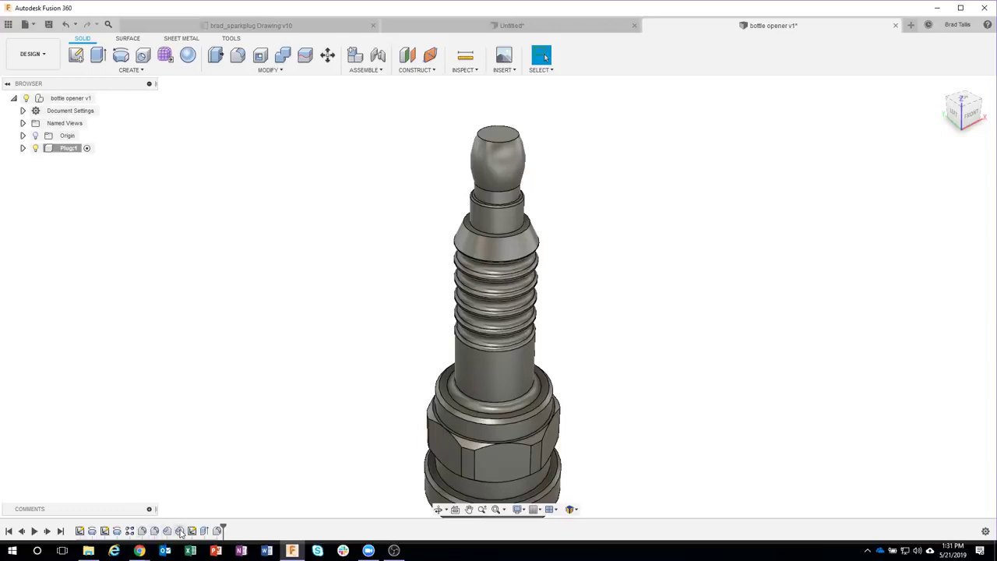
middle_click_drag(585, 355, 549, 199, "shift")
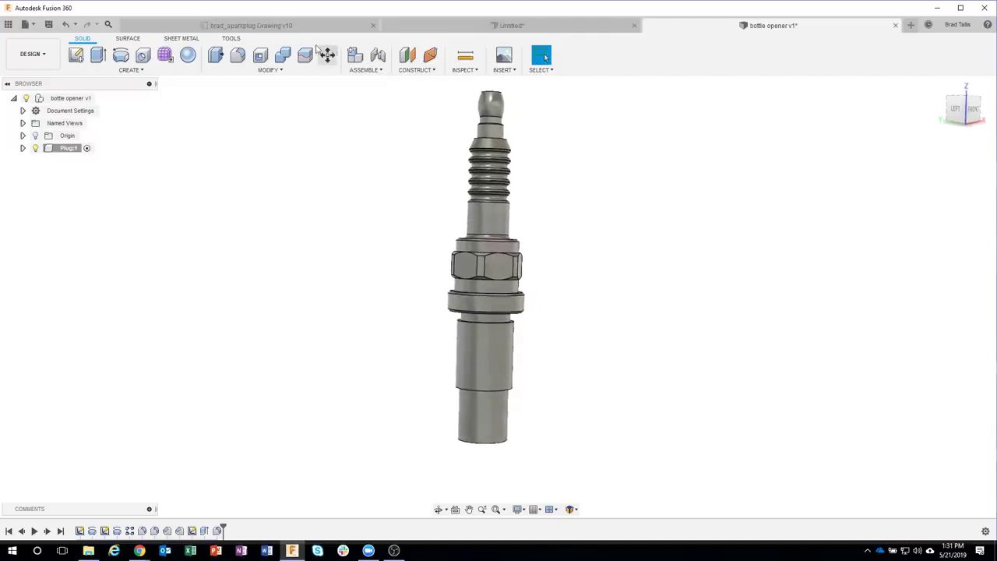
left_click(280, 26)
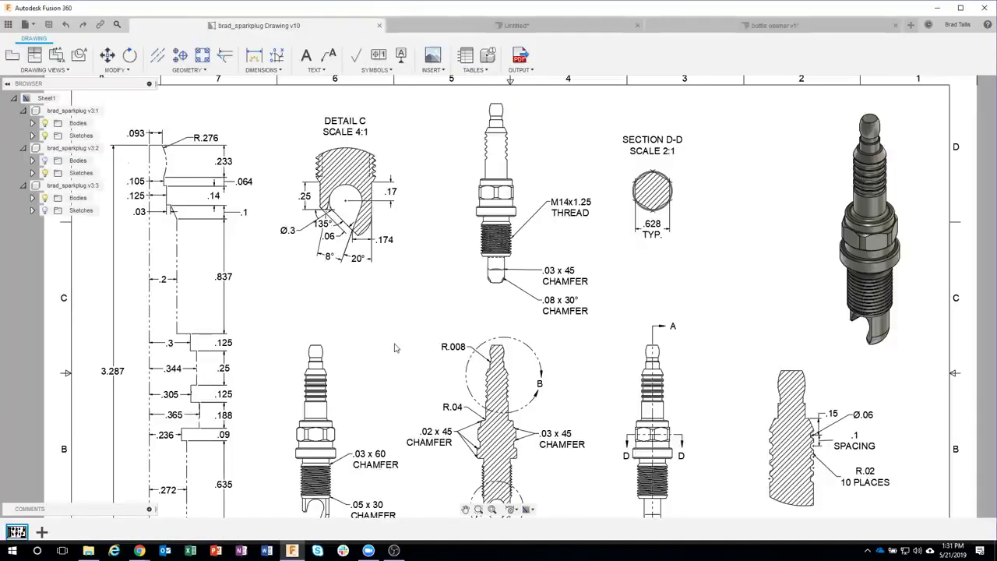
Step: Review the spark-plug drawing's dimensions and title block, then return to the bottle opener design
scroll(394, 348, "down", 2)
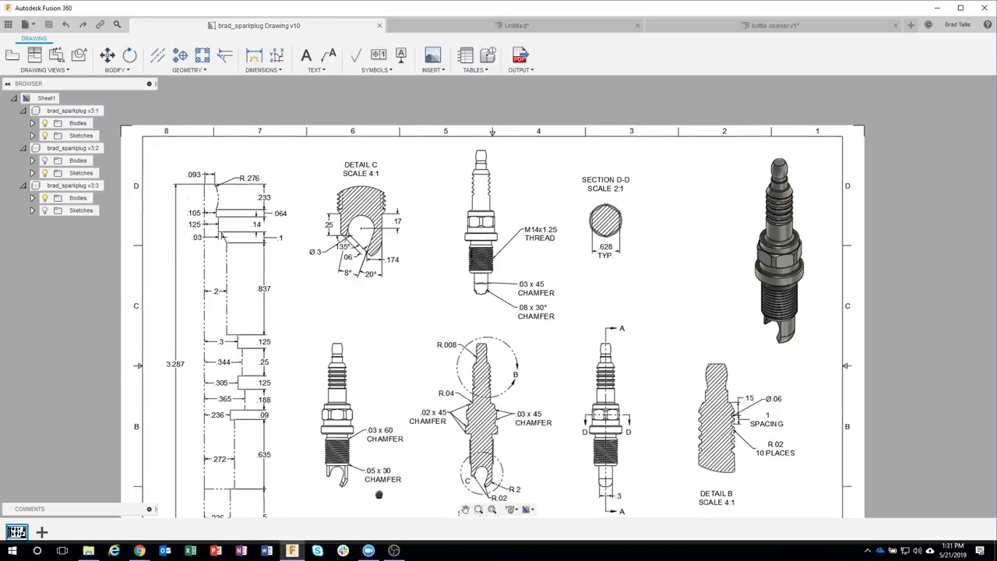
middle_click_drag(352, 503, 382, 432)
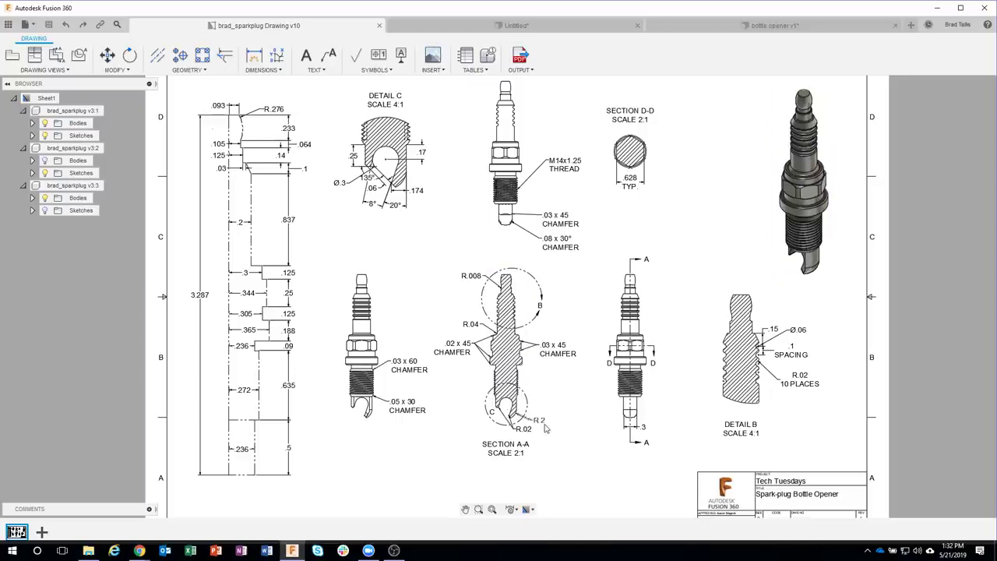
left_click(751, 26)
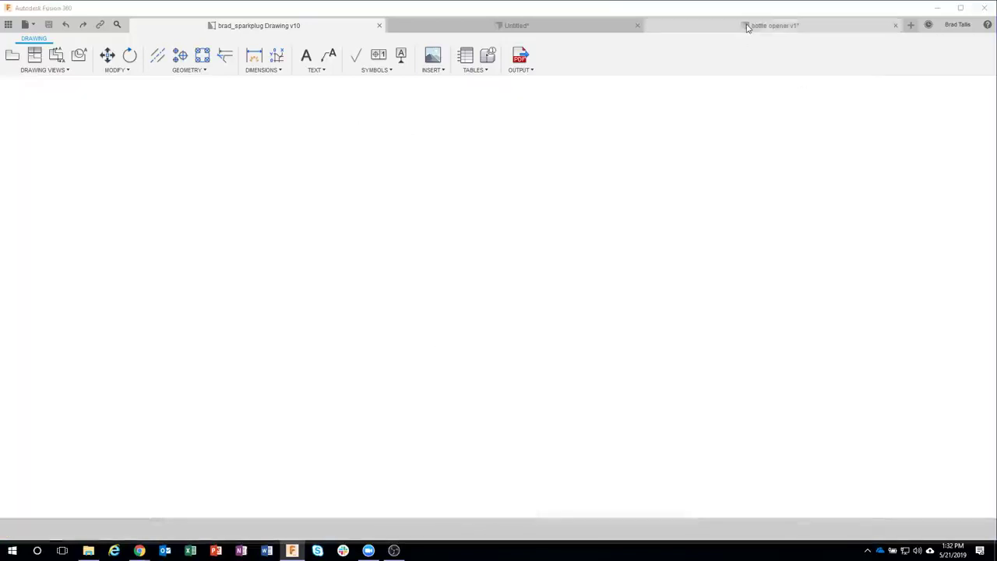
Step: Fillet the plug's bottom circular edge into a rounded, domed tip
scroll(532, 431, "up", 4)
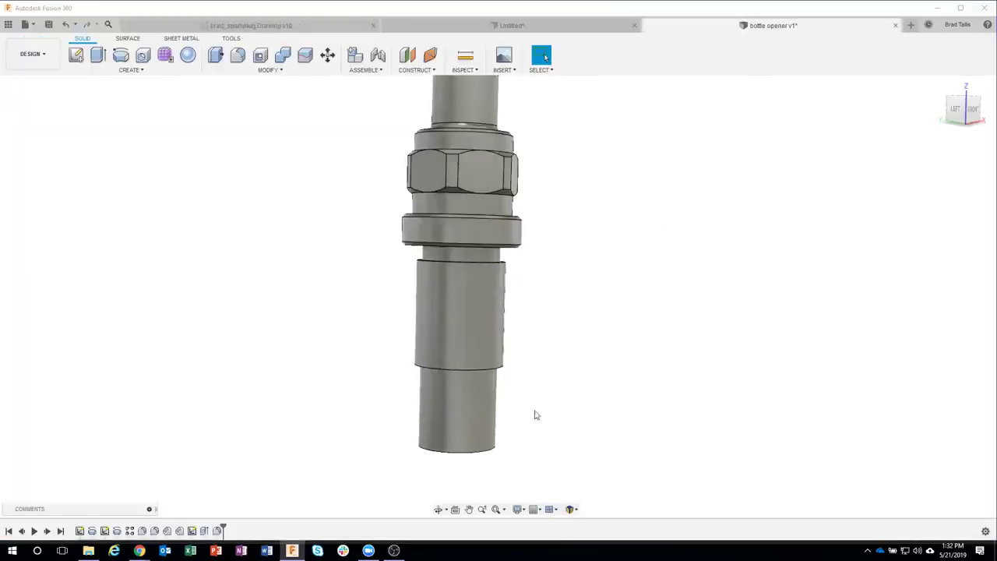
middle_click_drag(554, 404, 539, 368, "shift")
left_click(477, 446)
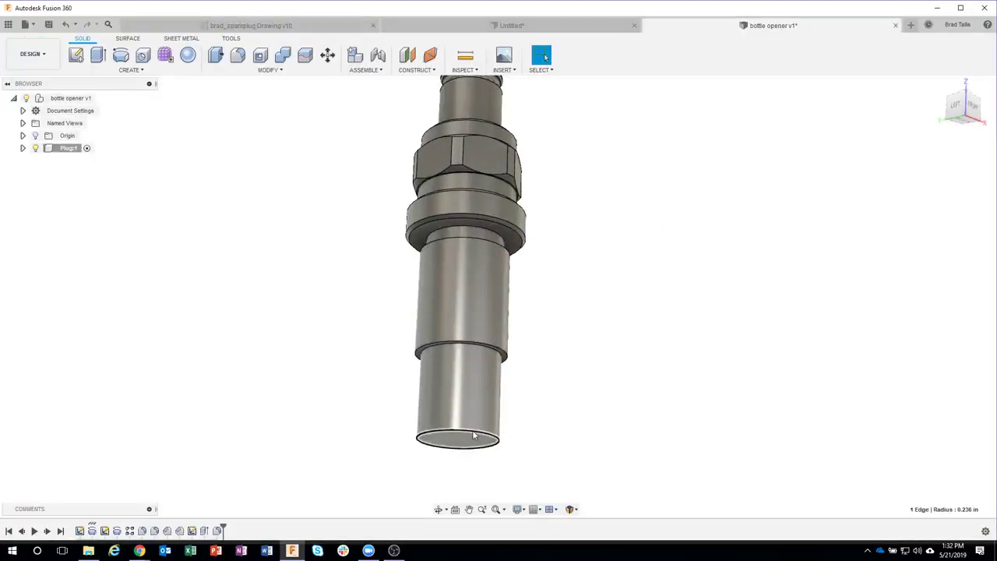
right_click(472, 434)
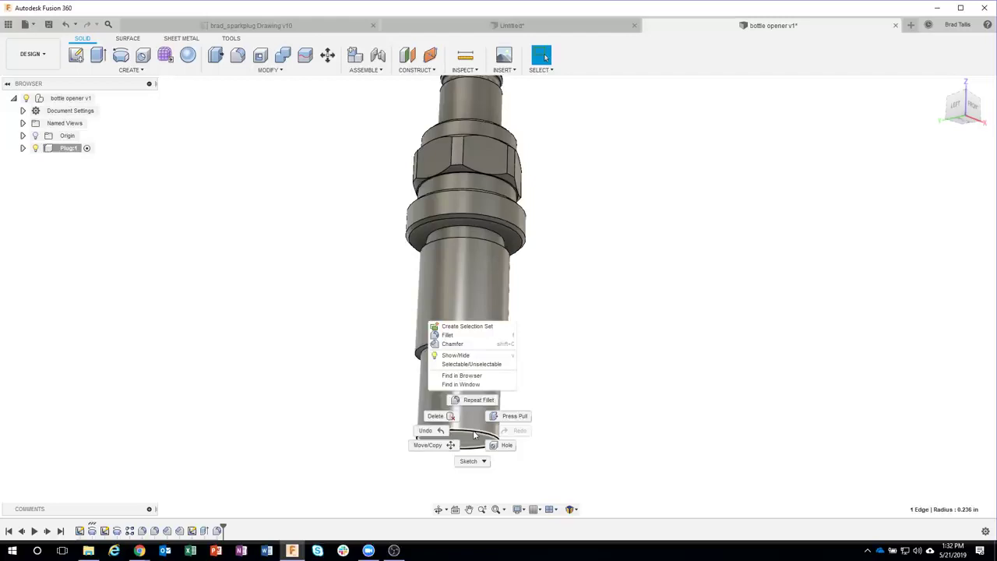
left_click(472, 337)
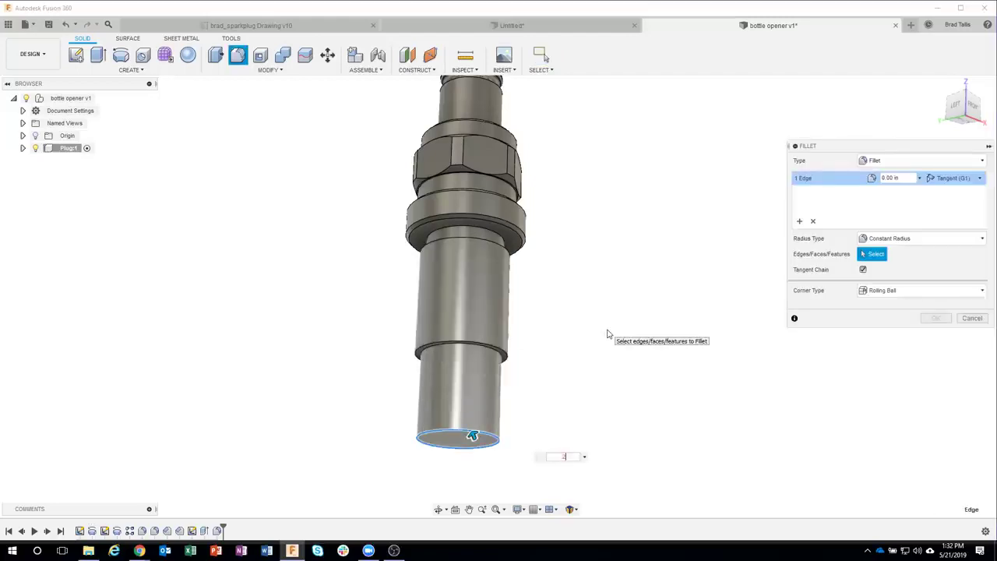
key("Return")
Step: Turn the plug to a straight side view and select the lower cylinder's upper edge
middle_click_drag(608, 334, 414, 390, "shift")
middle_click_drag(529, 358, 501, 264, "shift")
left_click(499, 263)
Step: Start a chamfer on the lower cylinder's upper edge with a 0.03 in distance
right_click(499, 263)
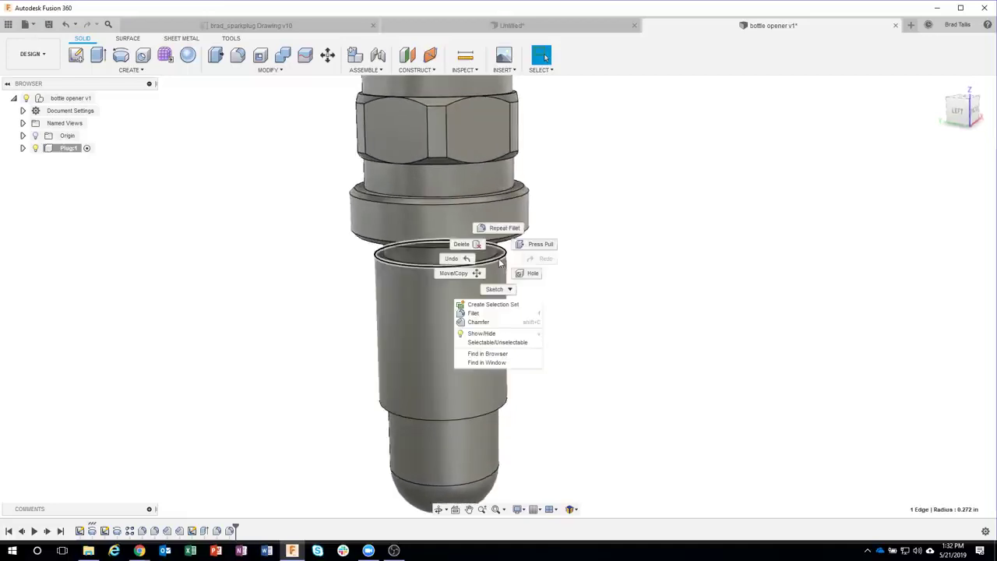
left_click(494, 323)
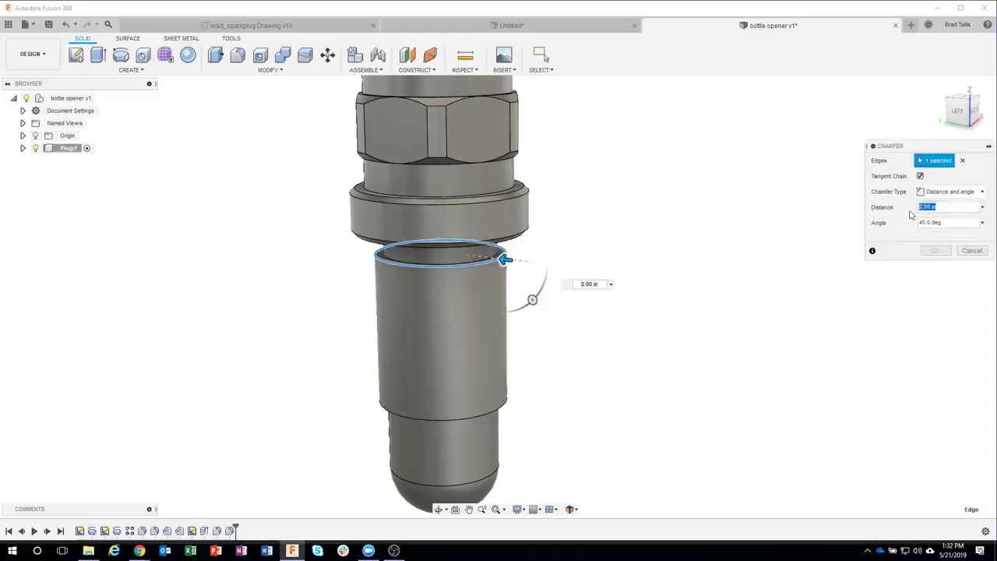
left_click(952, 191)
left_click(964, 190)
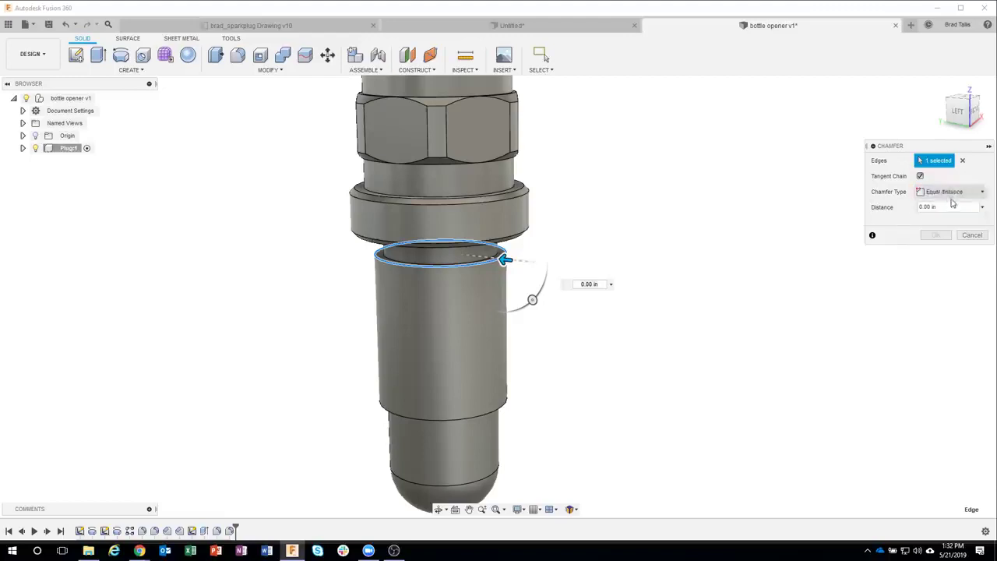
left_click(939, 207)
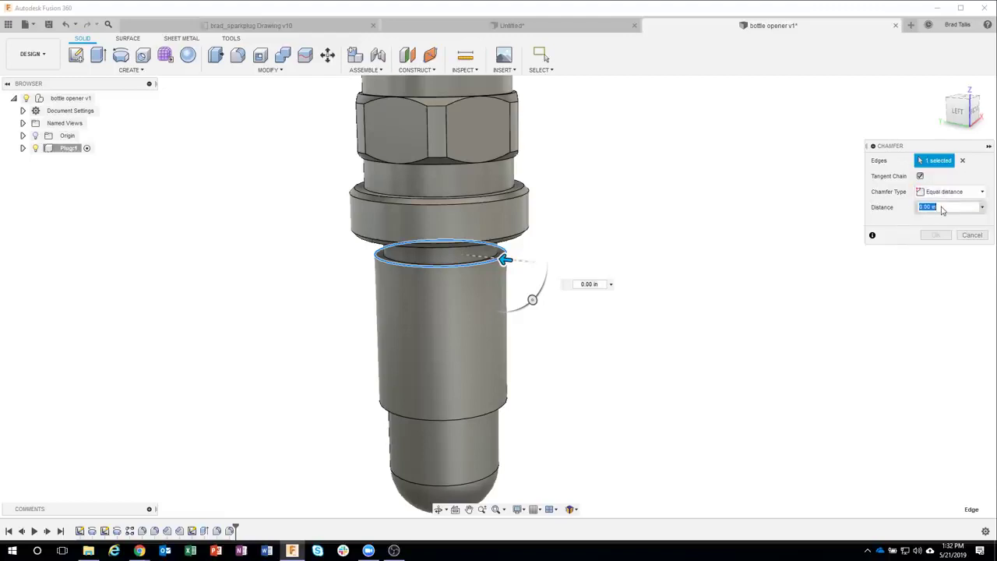
type(".03")
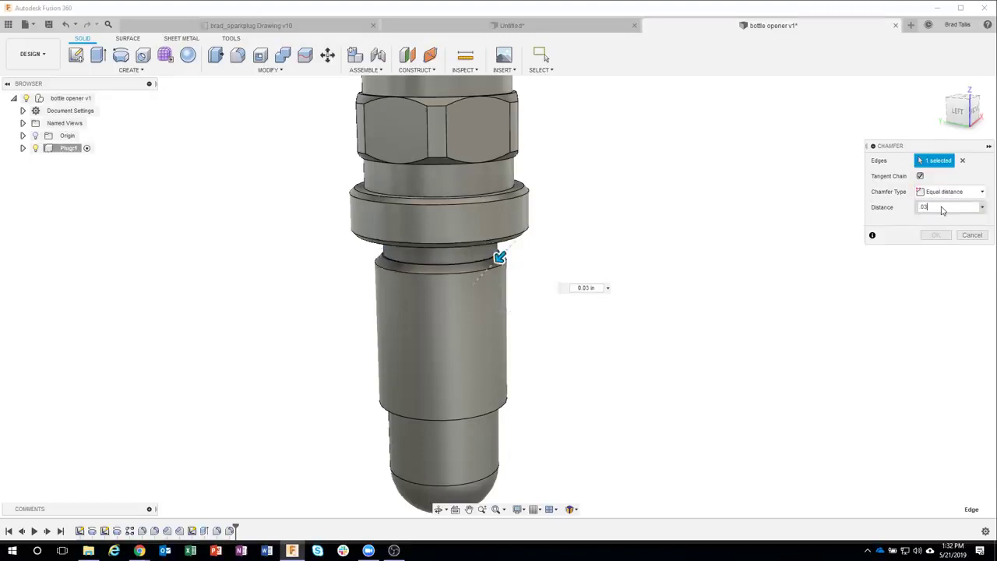
scroll(491, 261, "up", 2)
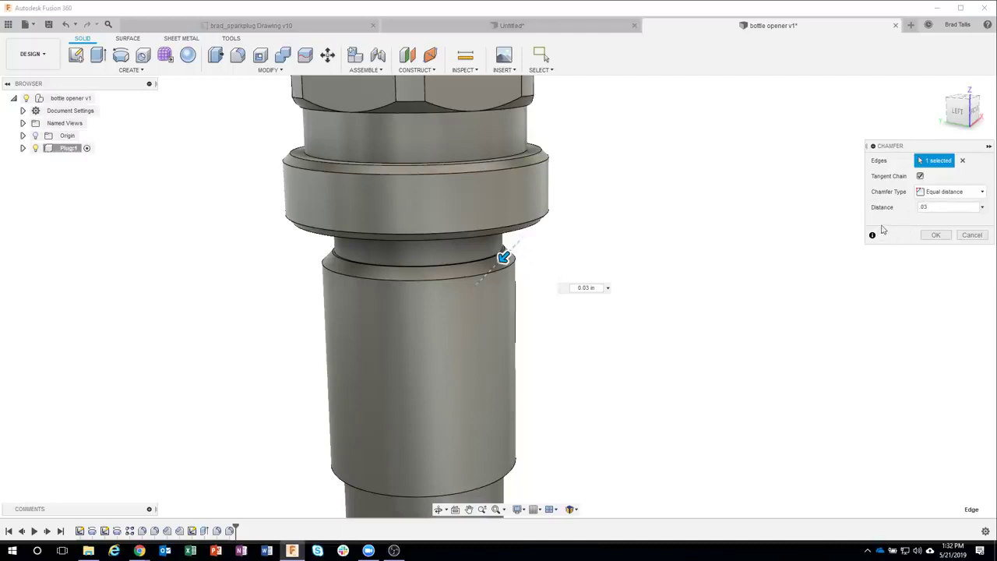
Step: Switch the chamfer to distance-and-angle, set a 60° angle, and confirm it
left_click(944, 195)
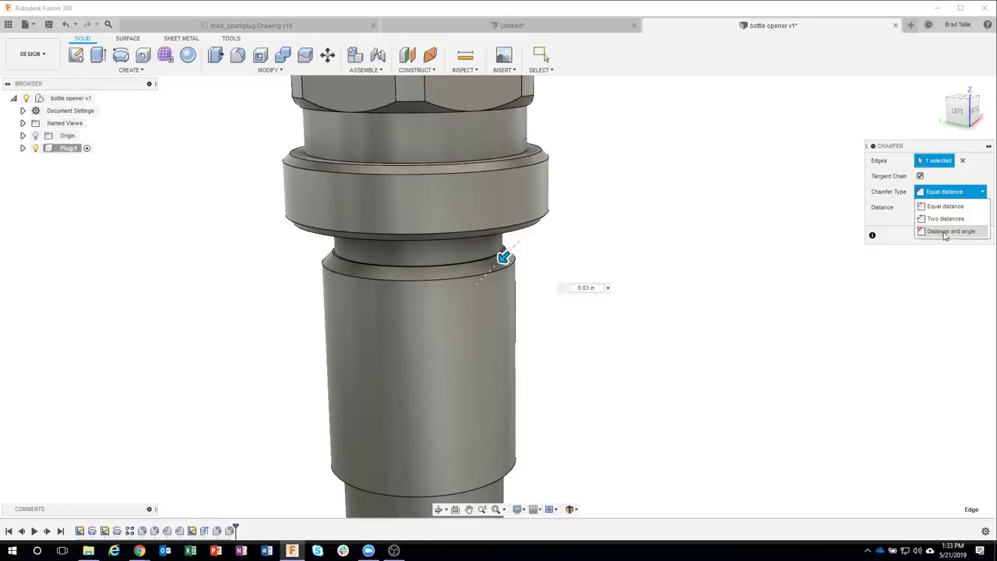
left_click(949, 231)
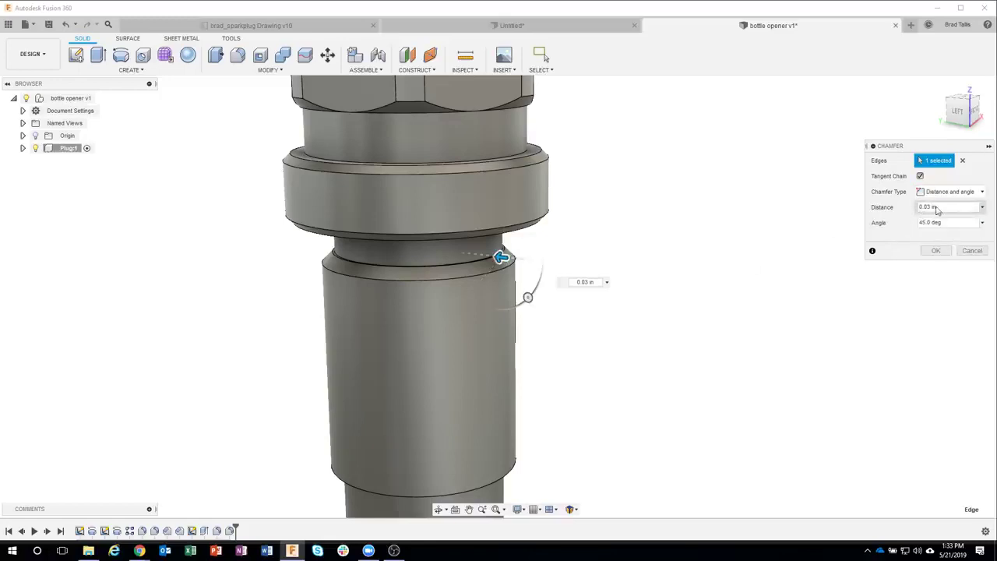
left_click_drag(944, 223, 917, 223)
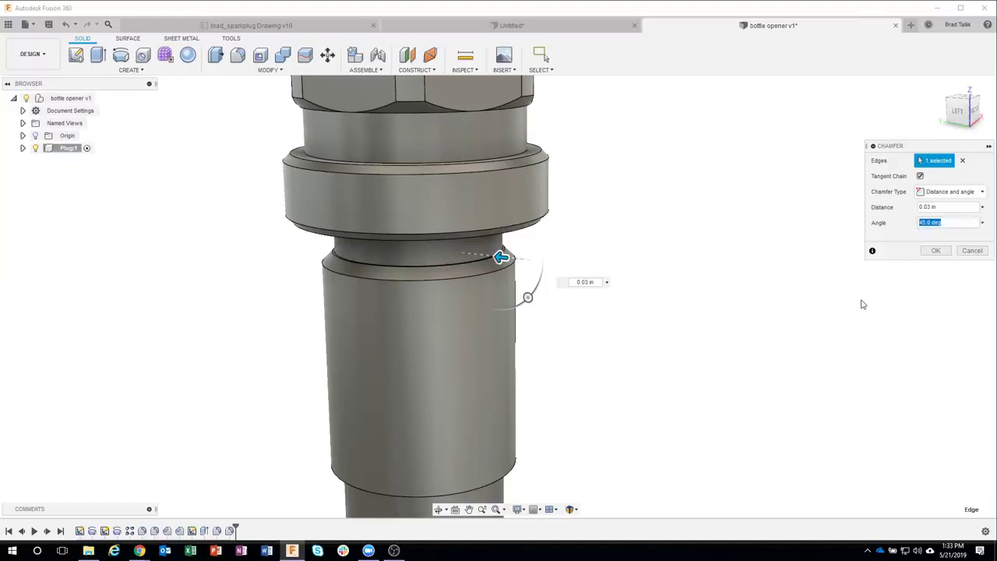
type("60")
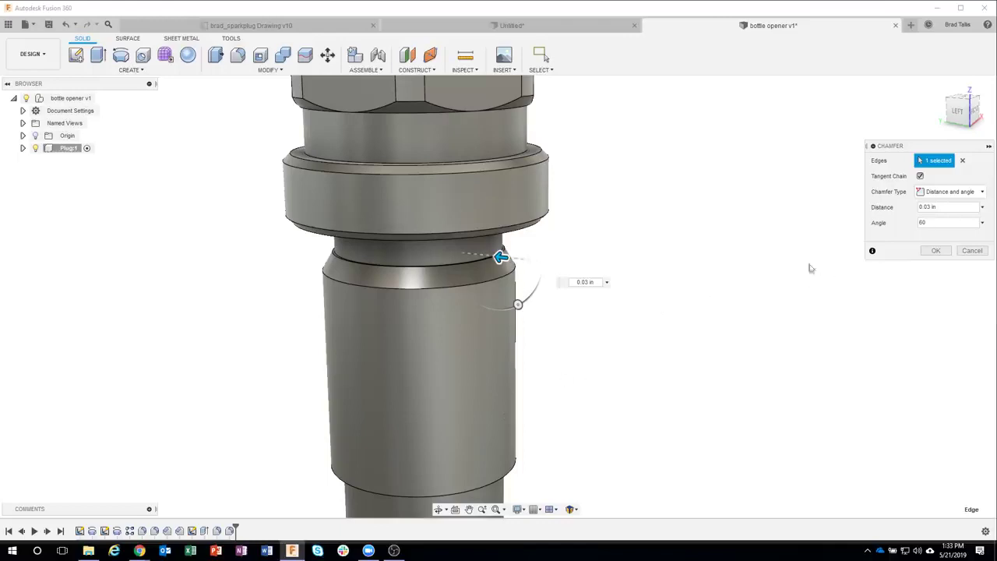
middle_click_drag(524, 269, 550, 258, "shift")
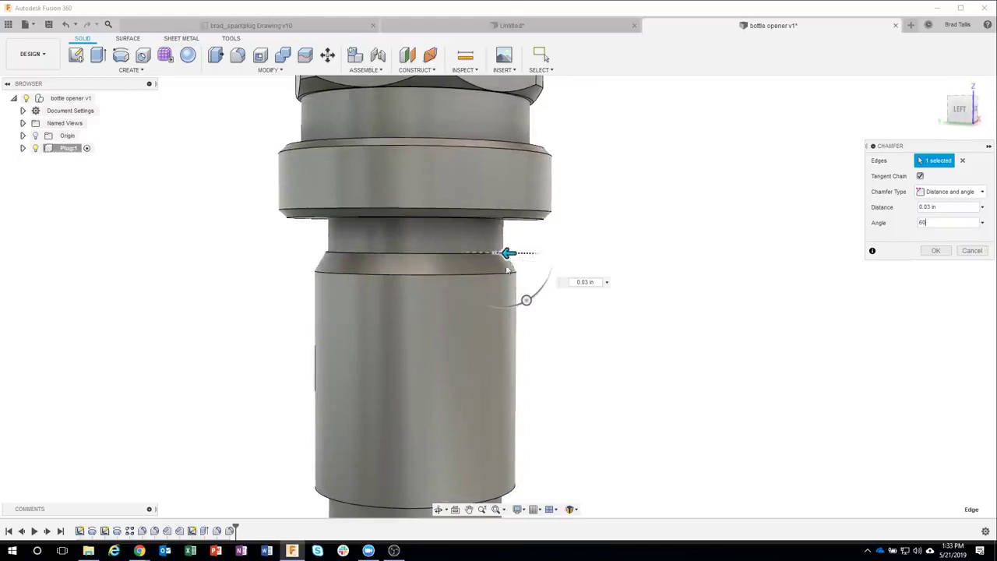
left_click(928, 251)
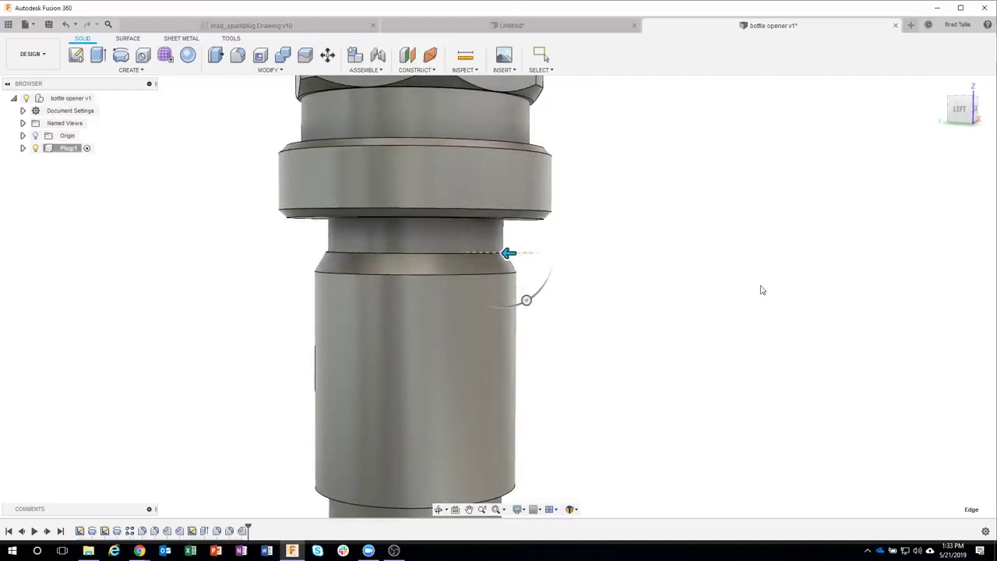
middle_click_drag(708, 273, 525, 385, "shift")
Step: Chamfer the tip cylinder's lower edge with distance 0.05 in and angle 30°
left_click(522, 384)
right_click(519, 383)
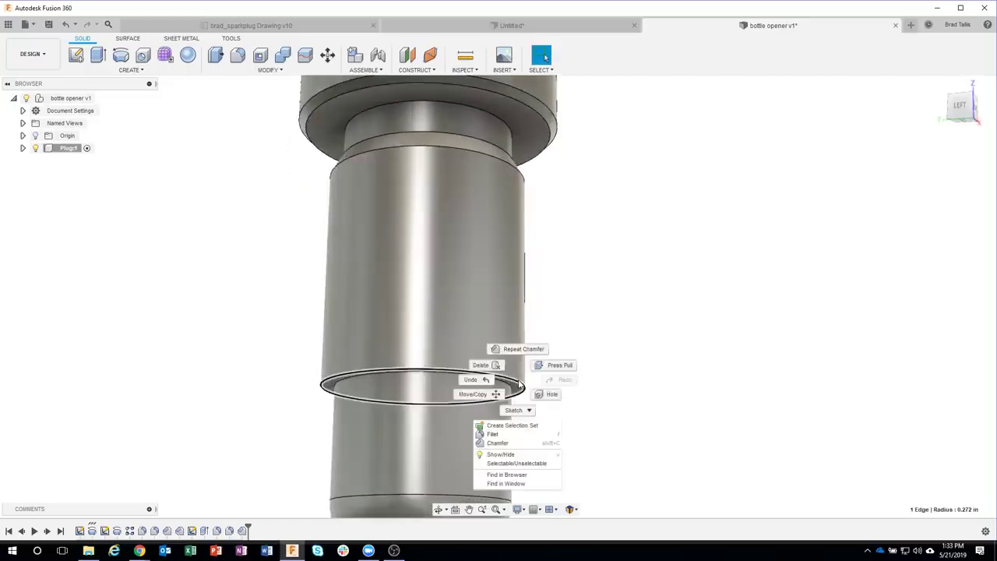
left_click(502, 443)
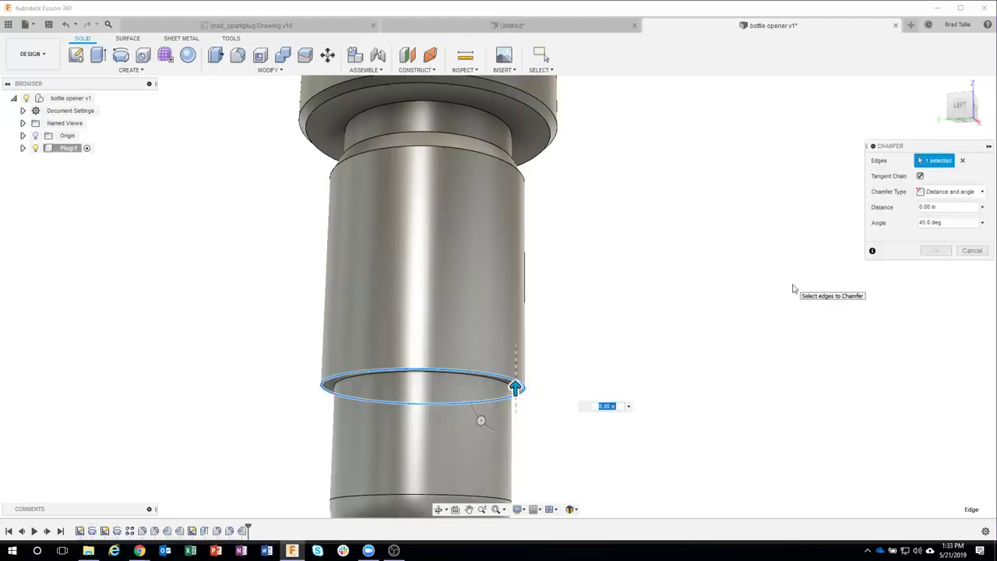
key("BackSpace")
type(".05")
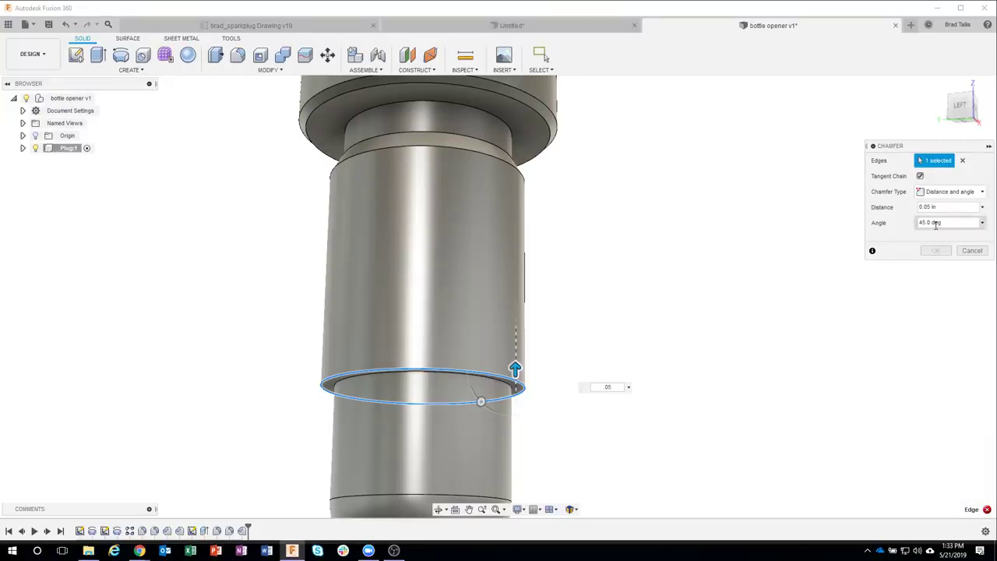
left_click_drag(963, 223, 914, 226)
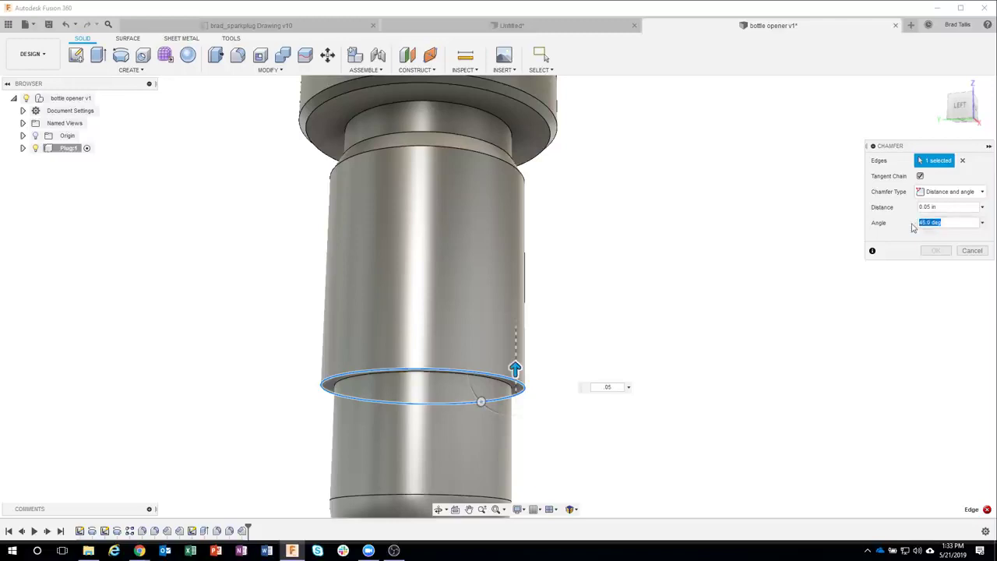
type("30")
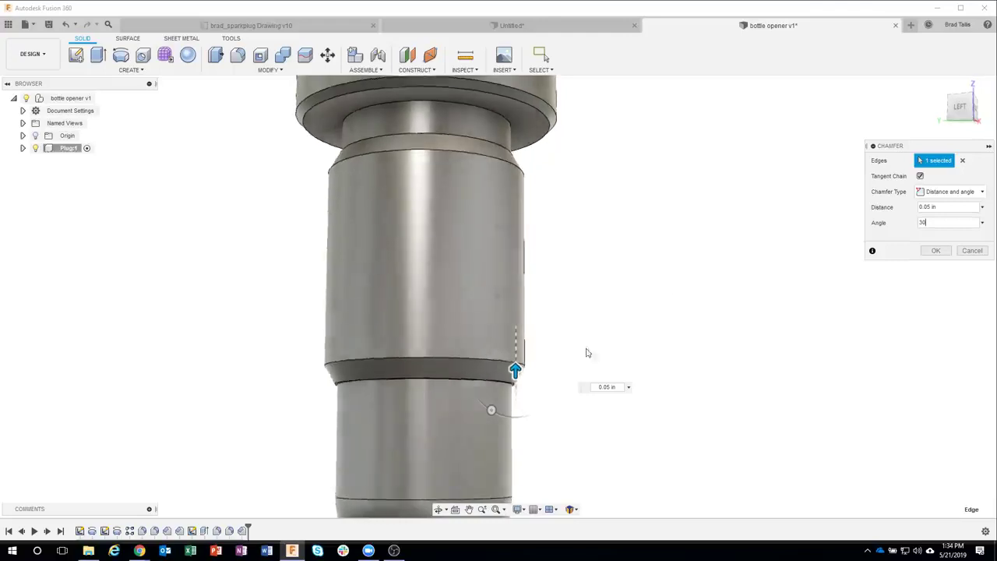
middle_click_drag(530, 347, 723, 355, "shift")
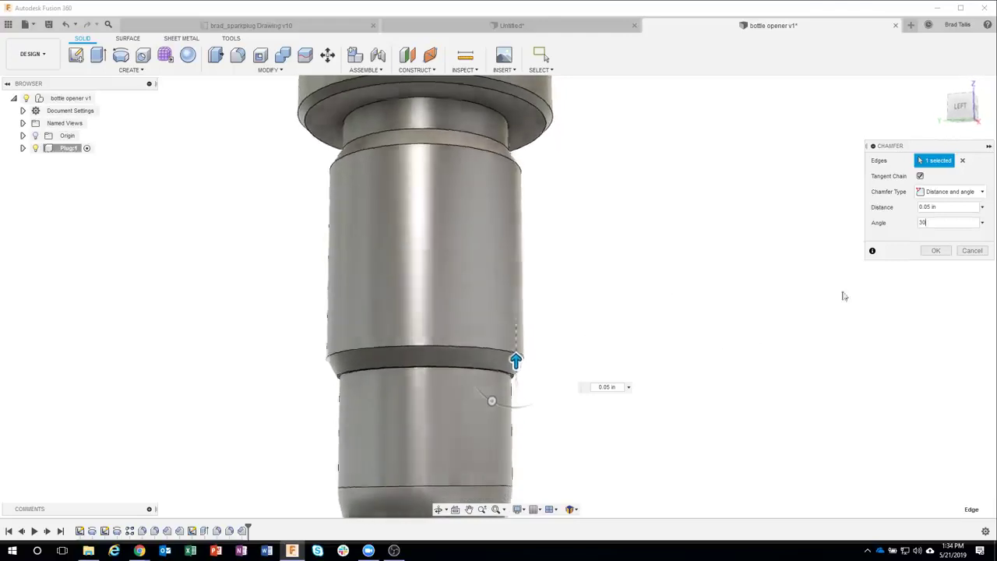
left_click(956, 193)
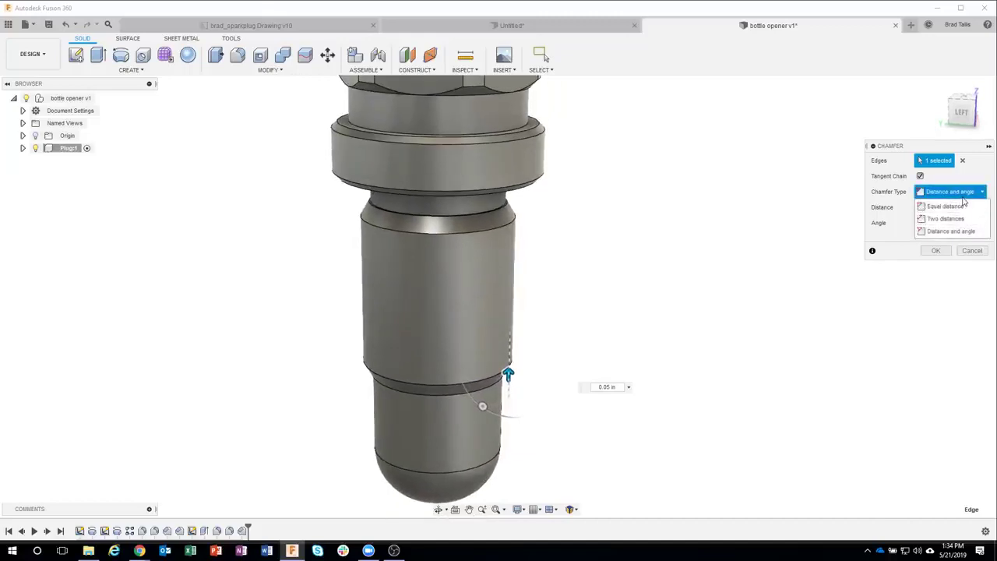
left_click(950, 230)
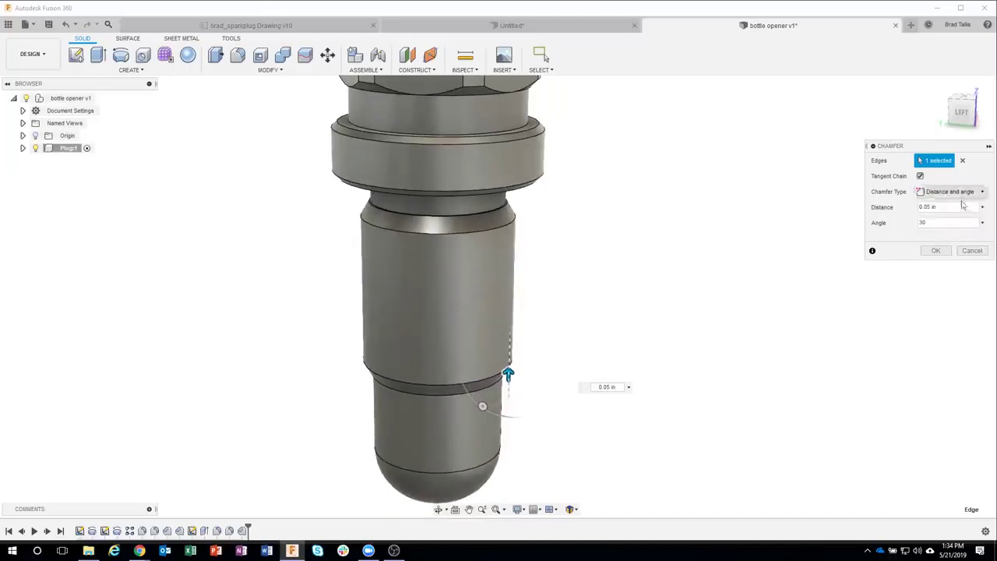
left_click(935, 250)
scroll(750, 312, "down", 5)
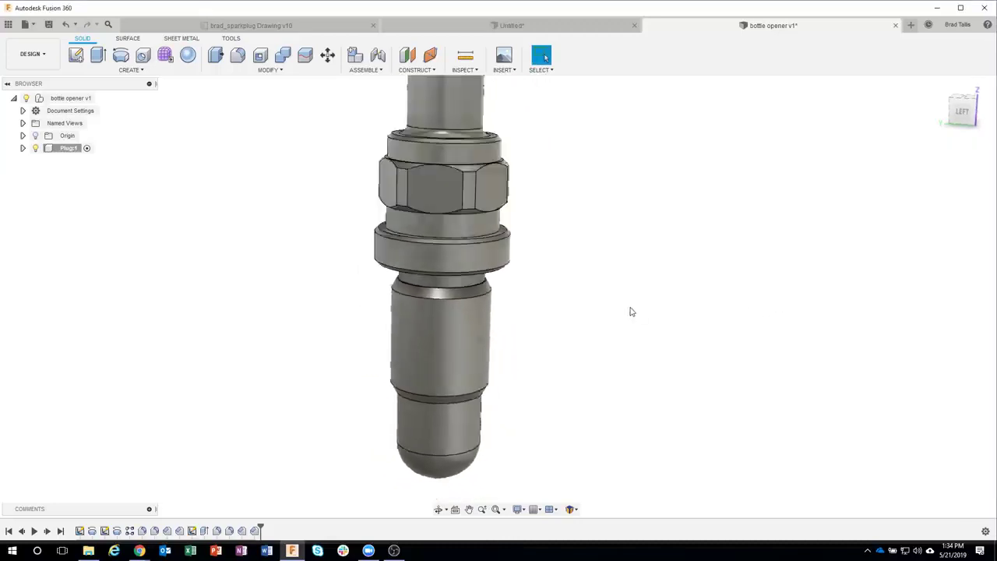
Step: Save bottle opener as version 2 with the description 'started major design'
scroll(631, 311, "down", 3)
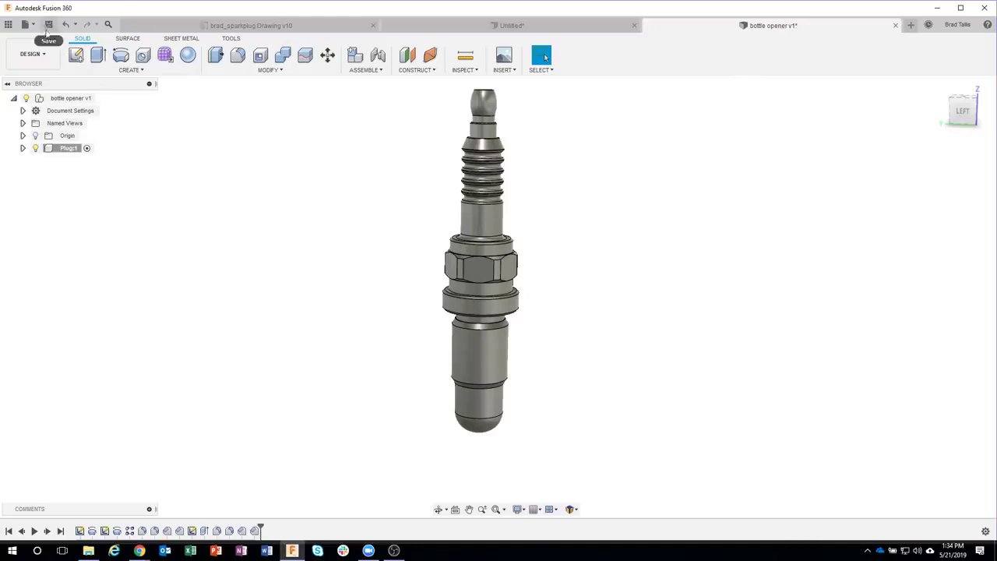
left_click(47, 31)
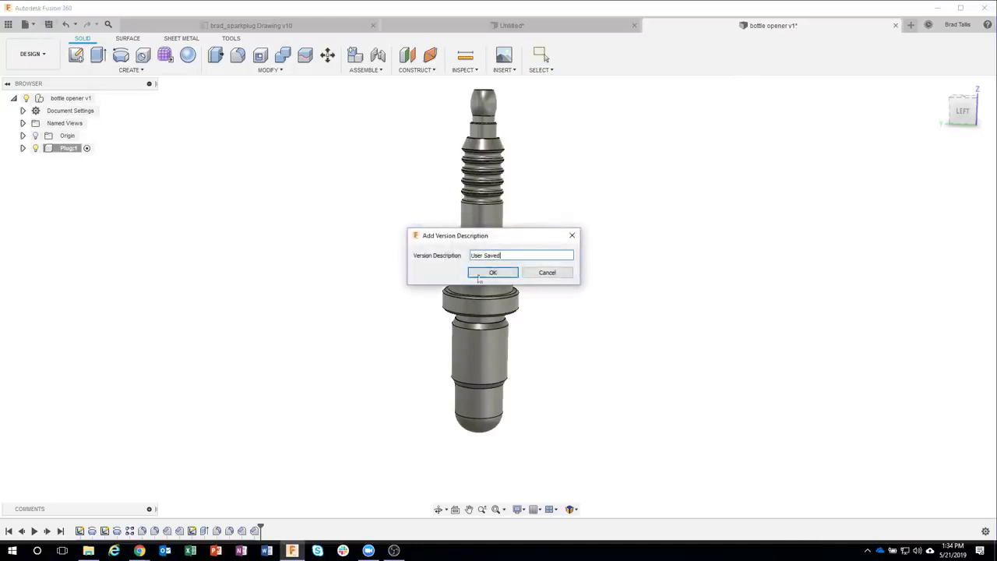
left_click_drag(508, 238, 590, 224)
type("started majo")
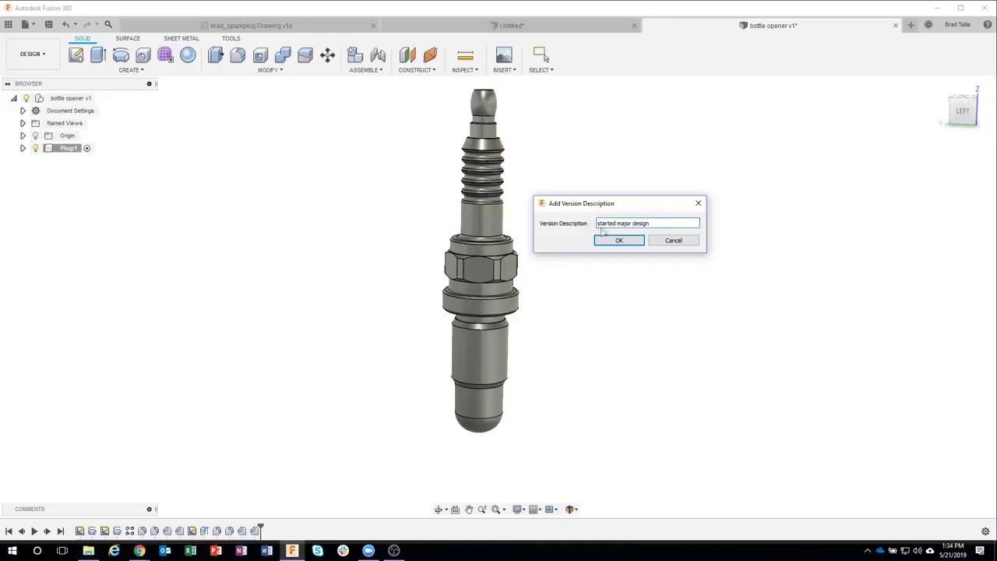
left_click(614, 239)
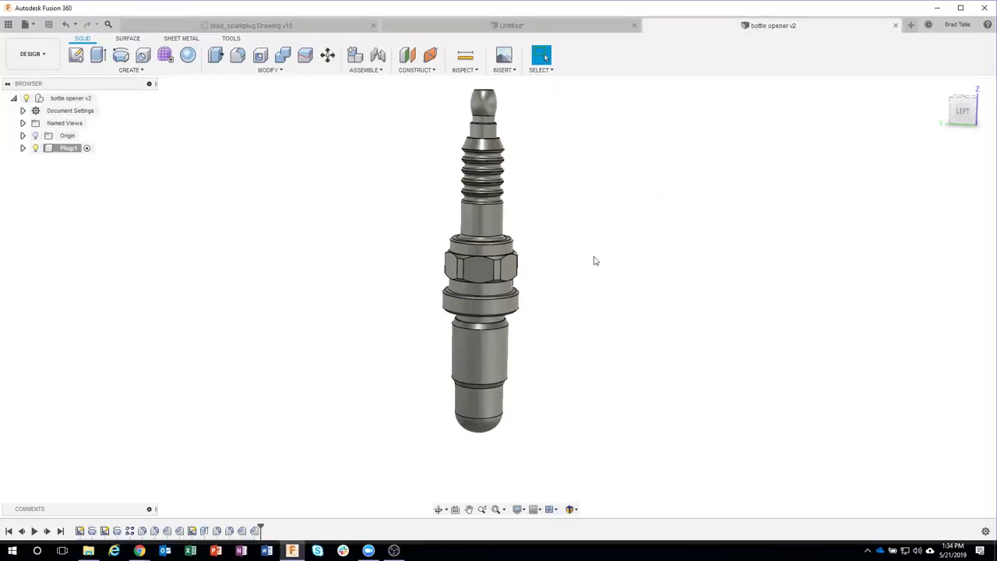
scroll(632, 261, "up", 4)
Step: Reset the view and start a new sketch on the front origin plane
middle_click_drag(633, 262, 617, 247, "shift")
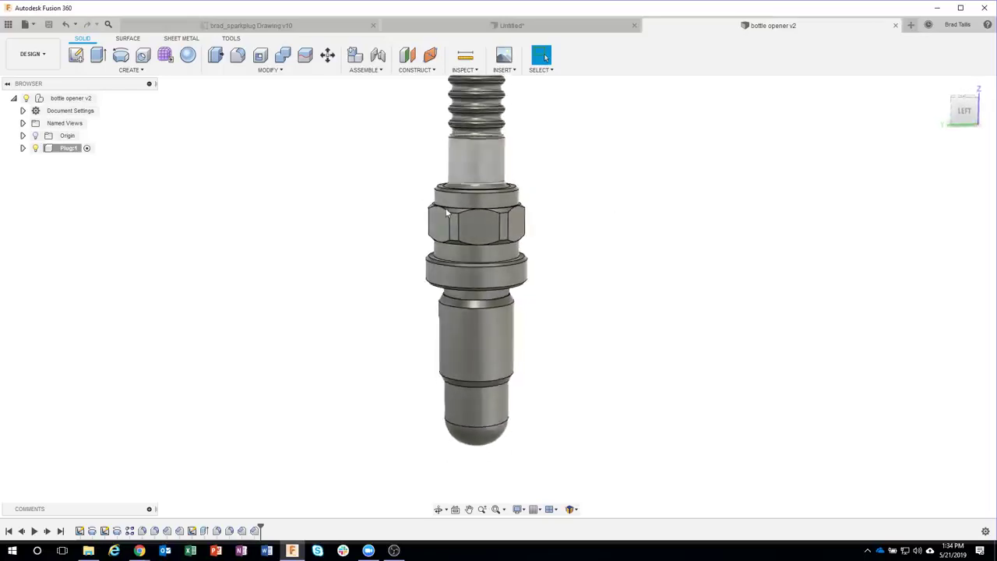
middle_click_drag(541, 434, 739, 250, "shift")
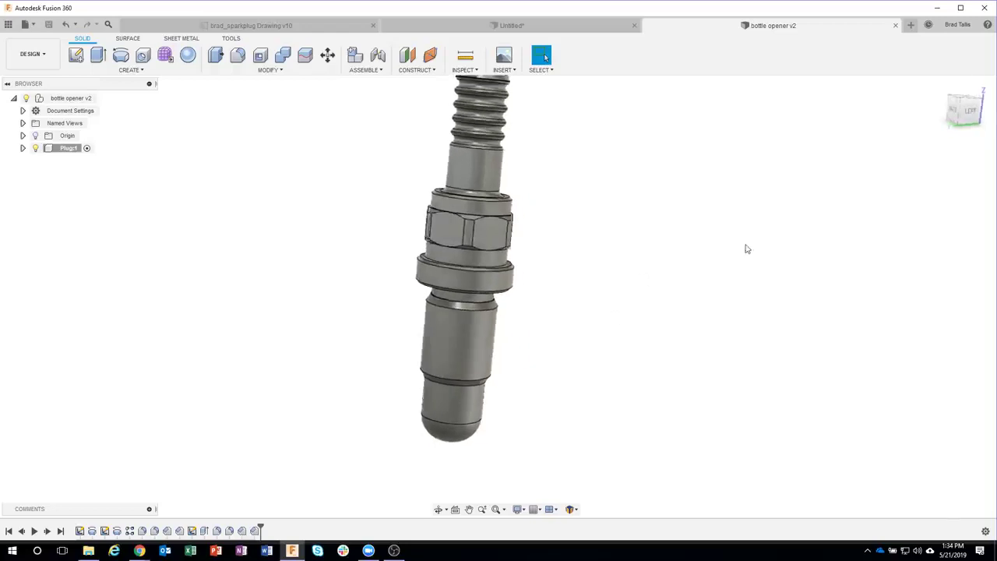
left_click(940, 86)
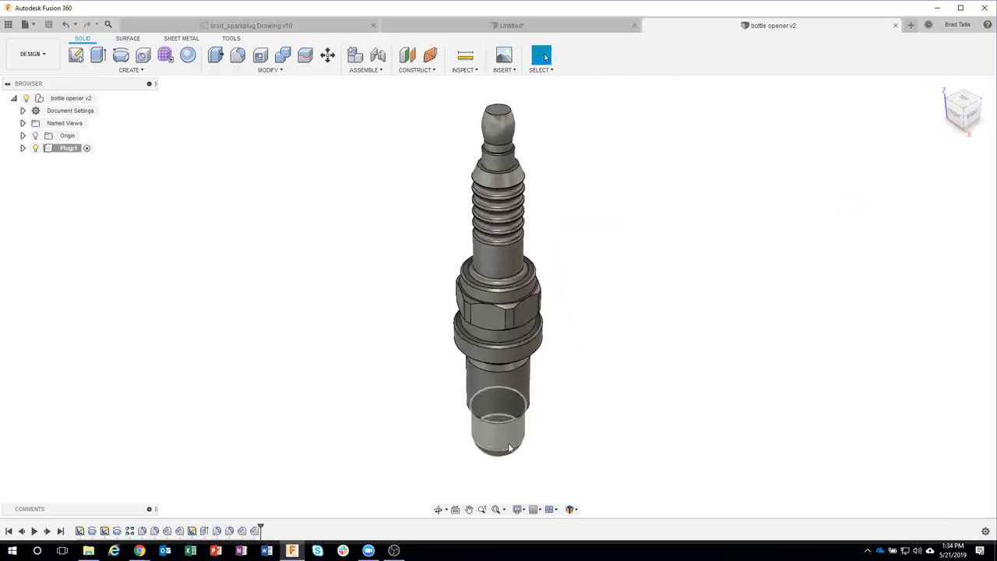
middle_click_drag(604, 419, 632, 382, "shift")
left_click(76, 53)
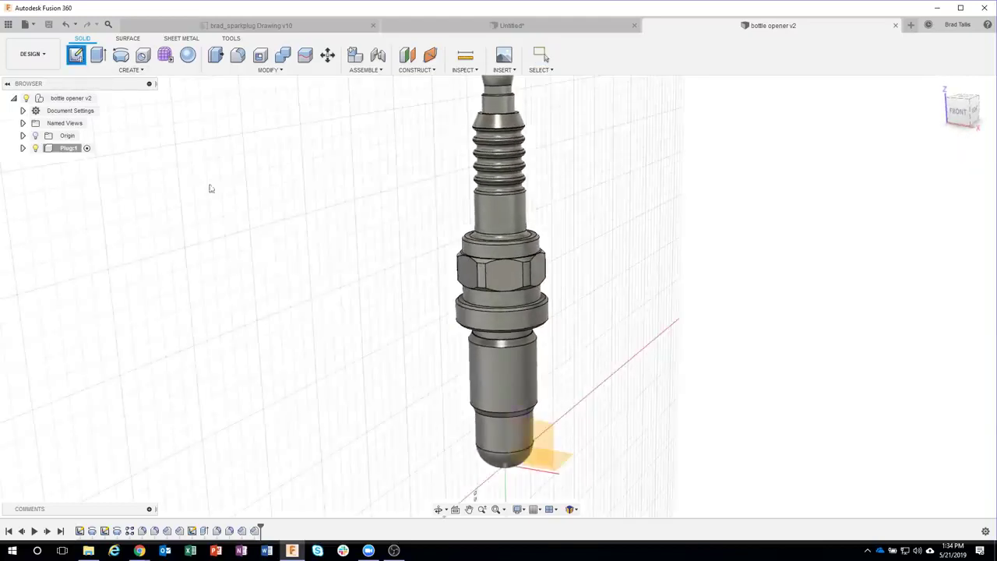
left_click(513, 428)
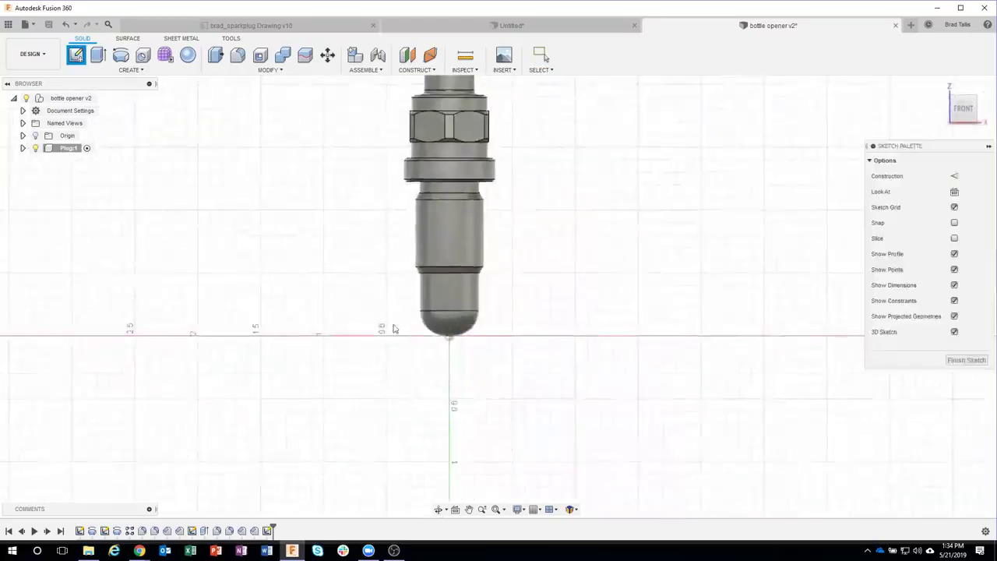
Step: Zoom into the spark plug drawing's tip detail showing 135°, 8°, 20° and .06
scroll(393, 328, "up", 2)
scroll(416, 283, "up", 1)
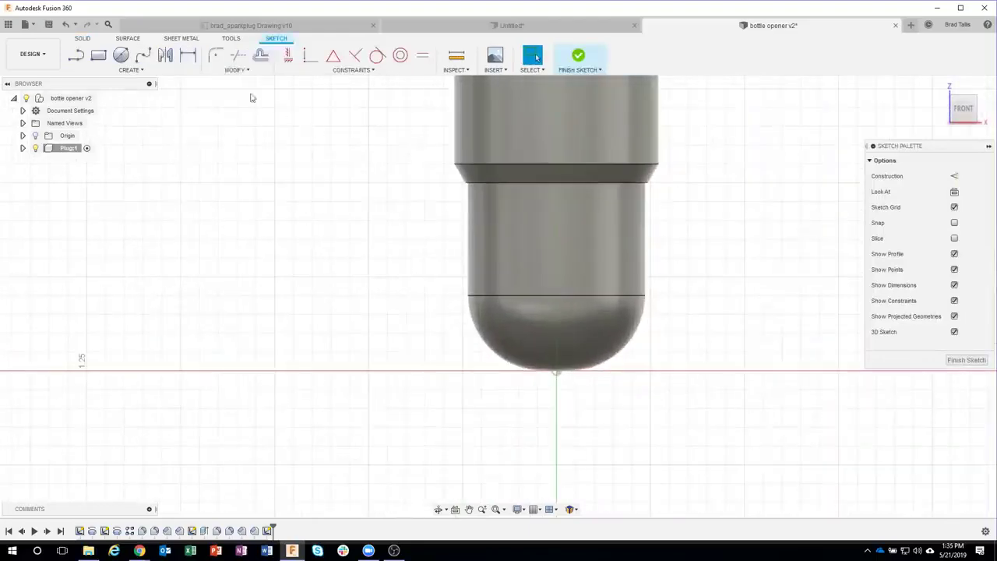
left_click(192, 27)
scroll(385, 167, "up", 4)
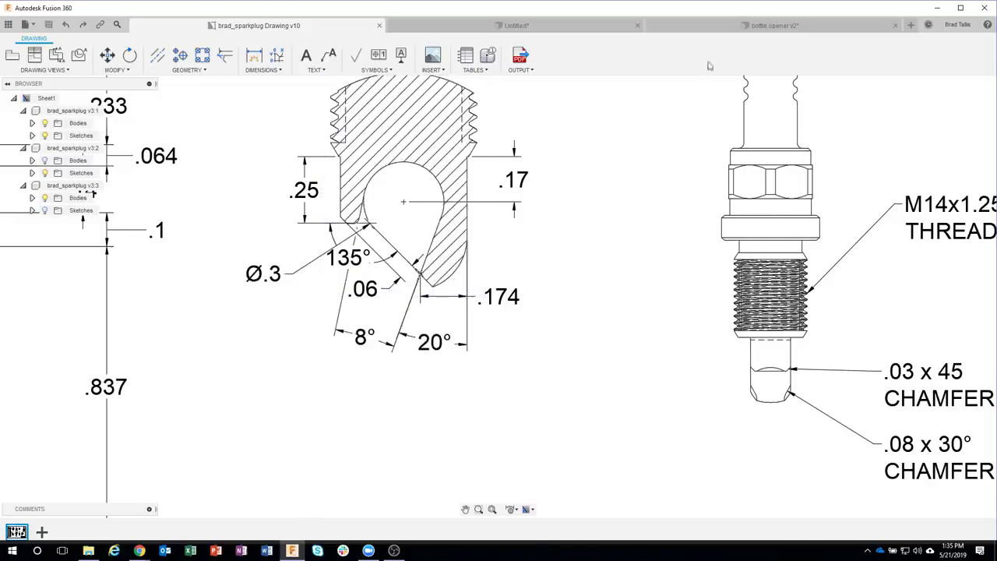
Step: Back in the bottle opener, draw a 0.3 in diameter circle above the tip
left_click(772, 24)
left_click(120, 54)
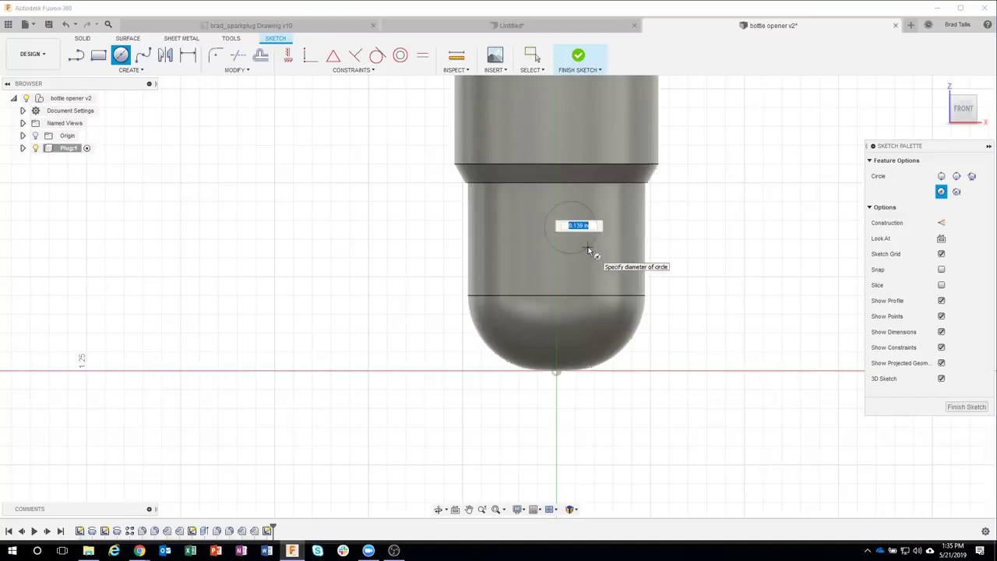
key("BackSpace")
type("3")
key("Tab")
key("Return")
key("Escape")
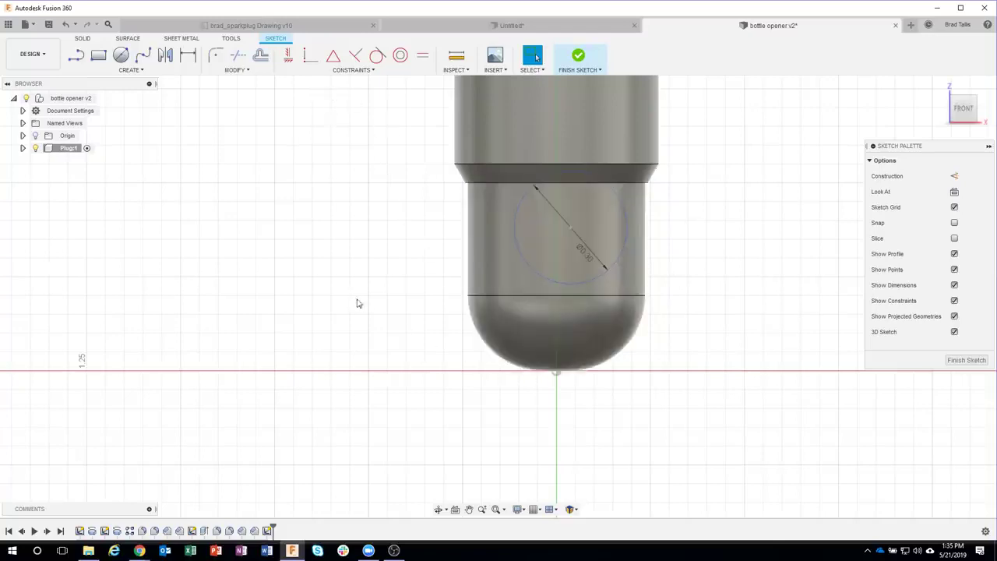
Step: Align the circle's centre vertically with the origin and begin dimensioning from it
left_click(287, 57)
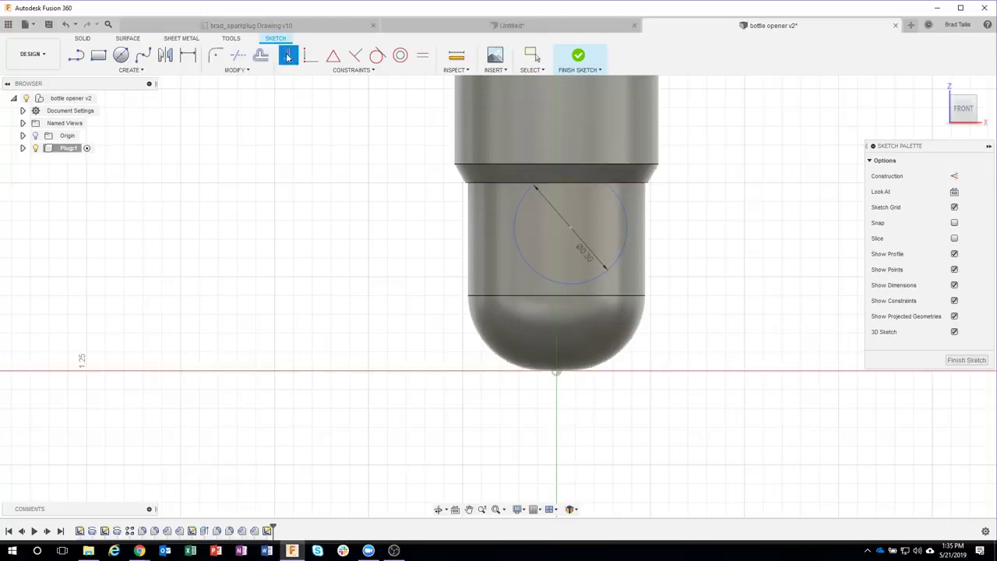
left_click(570, 228)
left_click(558, 374)
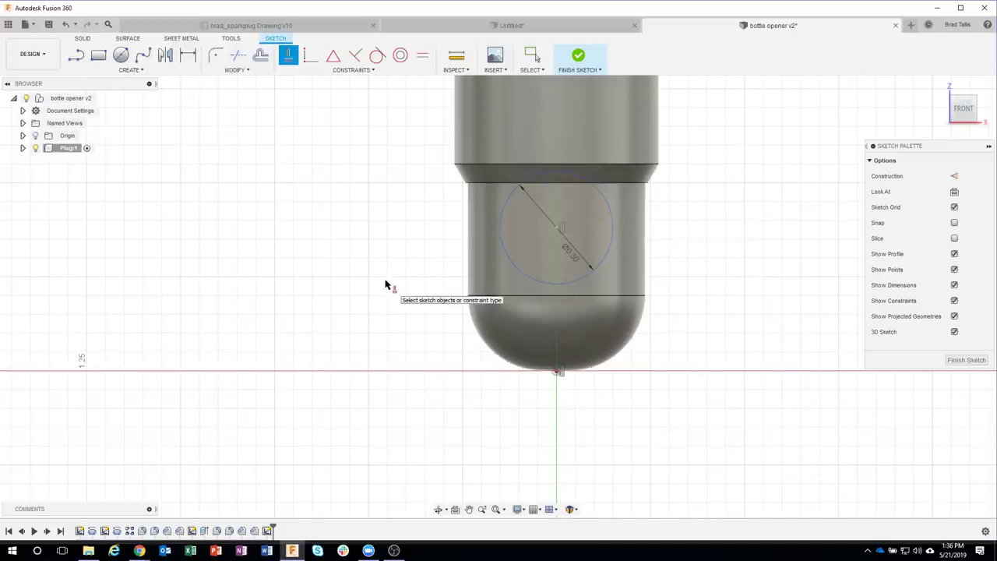
key("d")
left_click(557, 229)
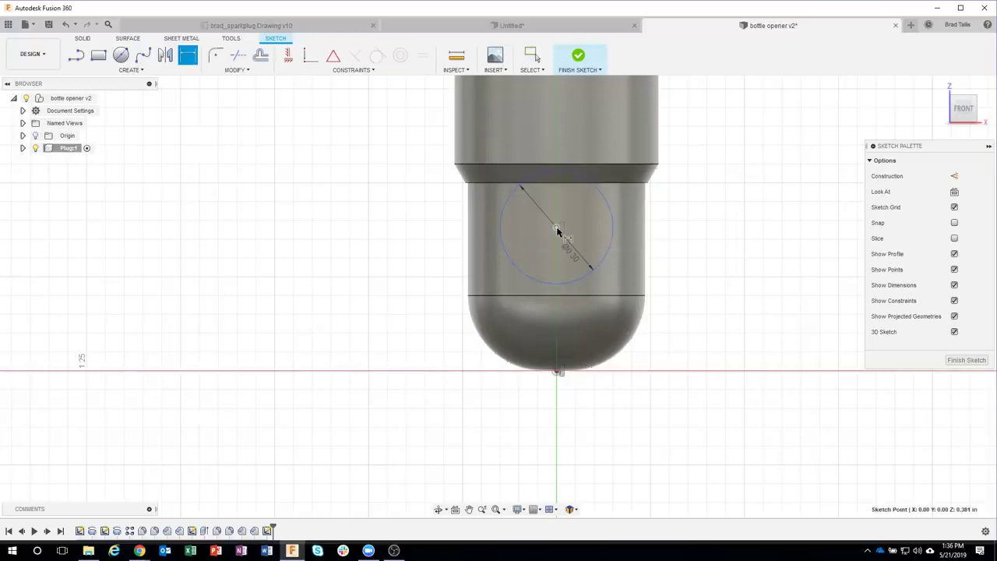
Step: Dimension the circle's centre 0.17 in below the lower cylinder's upper edge
left_click(649, 184)
left_click(701, 232)
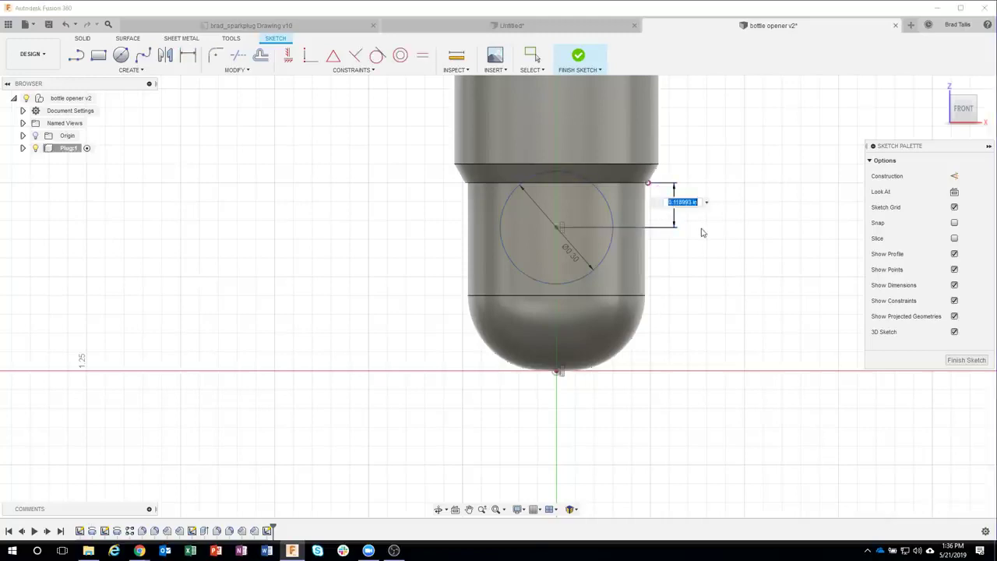
key("BackSpace")
key("Return")
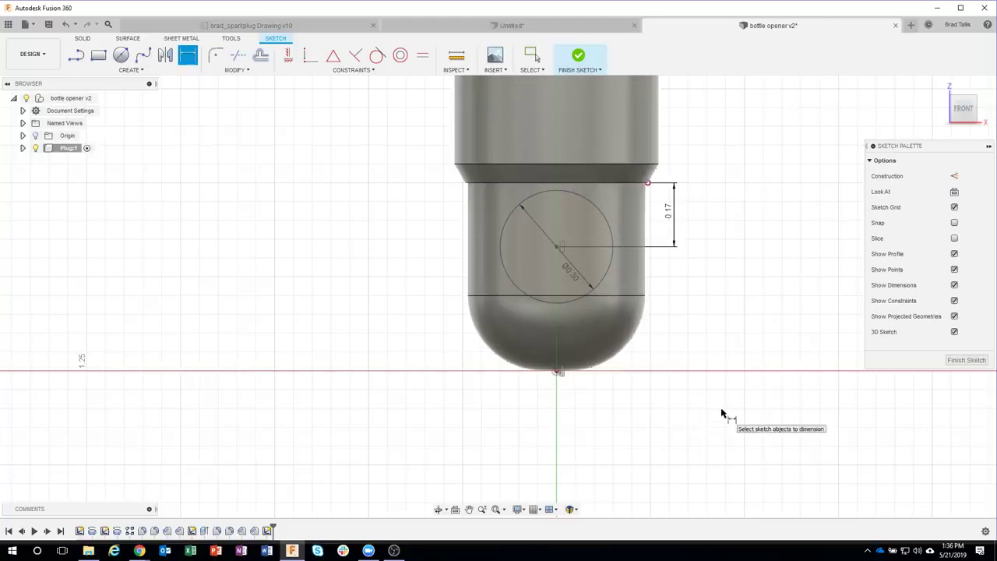
key("Escape")
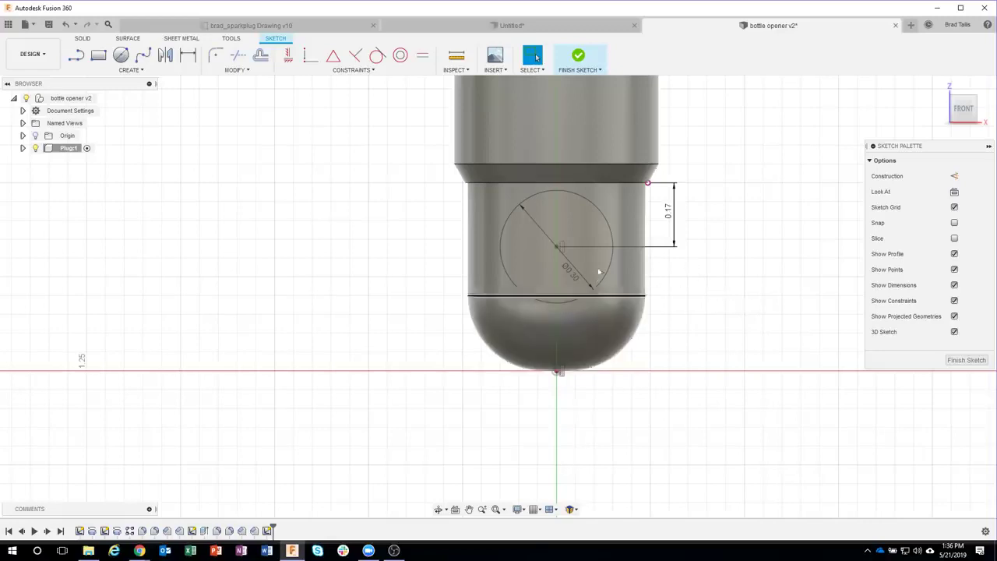
left_click(76, 55)
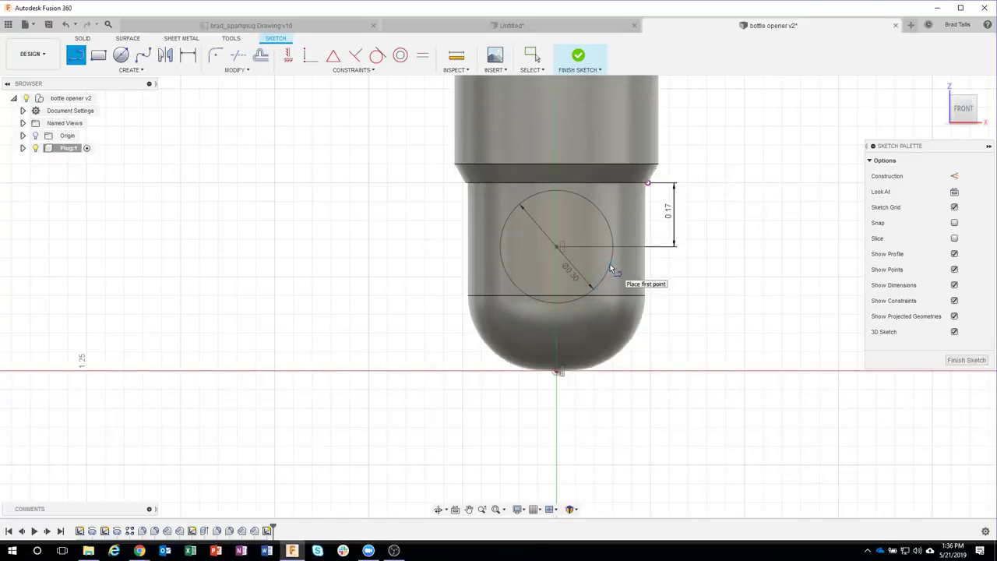
Step: Draw lines from the Ø0.30 circle down below the tip and back, closing a tilted profile
left_click(605, 272)
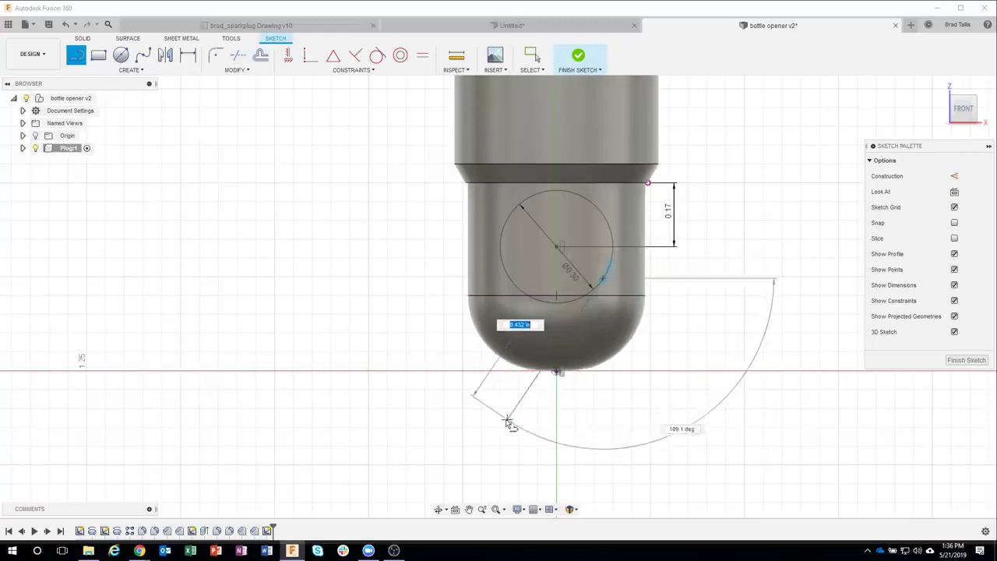
left_click(567, 404)
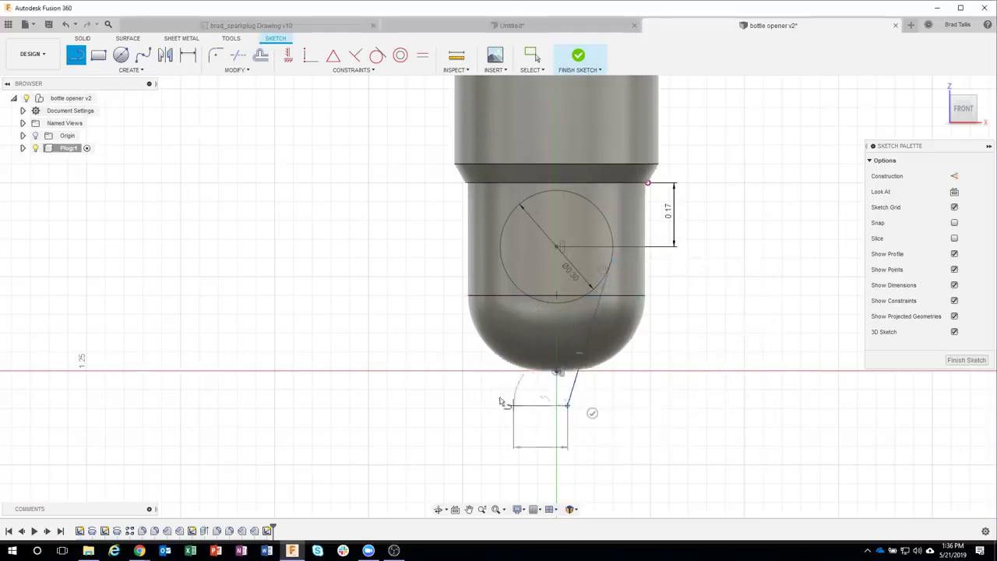
left_click(472, 378)
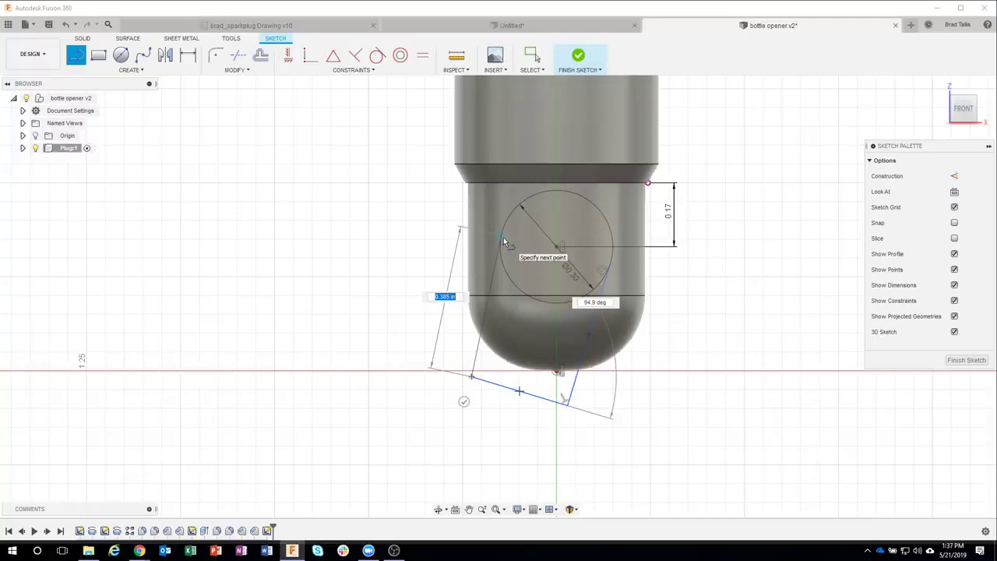
left_click(504, 241)
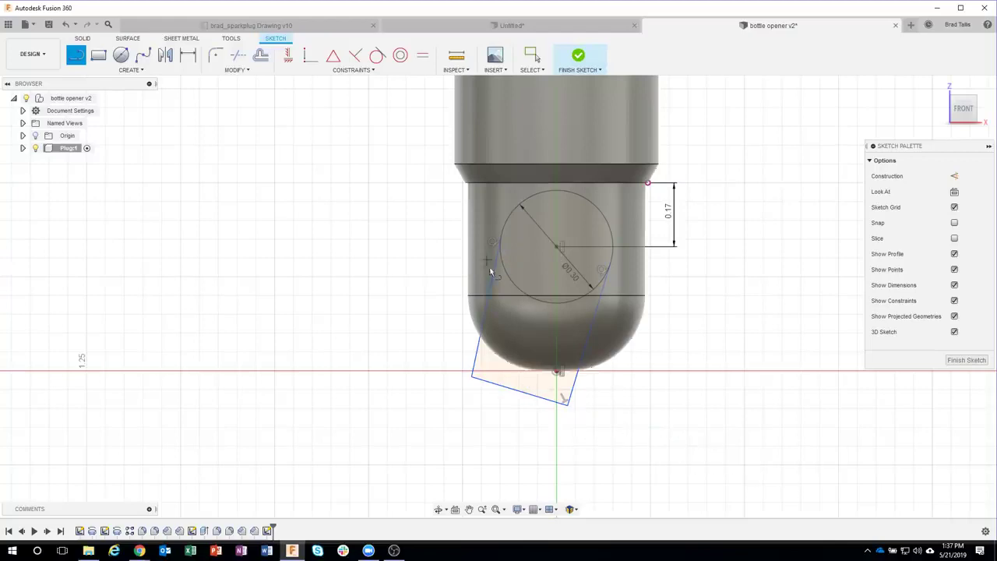
key("Escape")
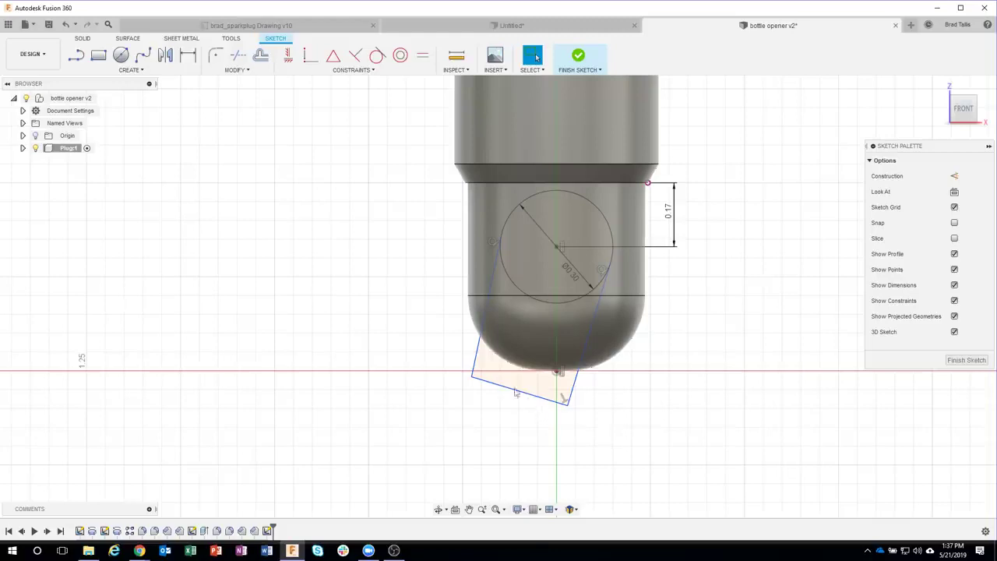
Step: Dimension the profile's bottom edge at an 8° angle
key("d")
left_click(573, 400)
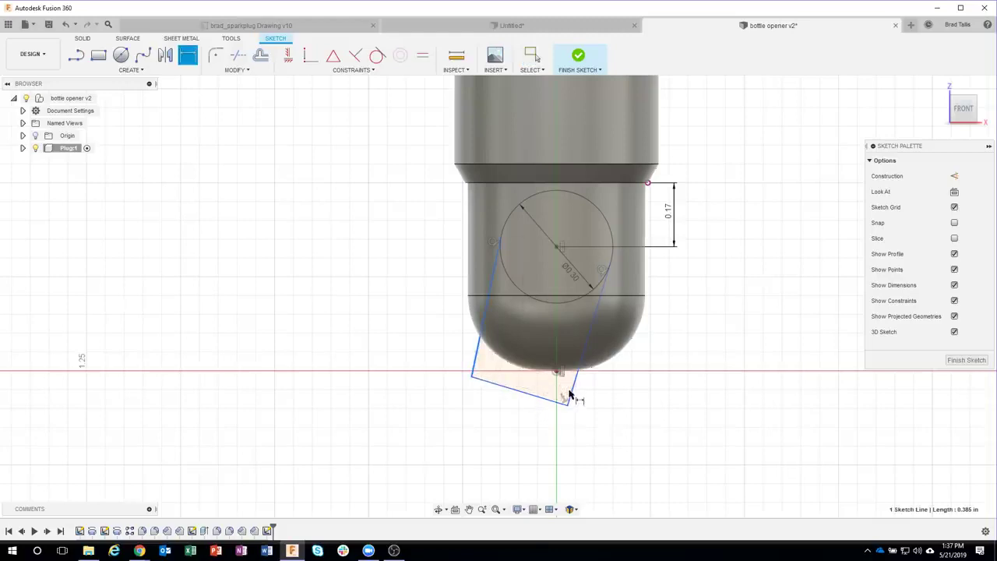
left_click(508, 422)
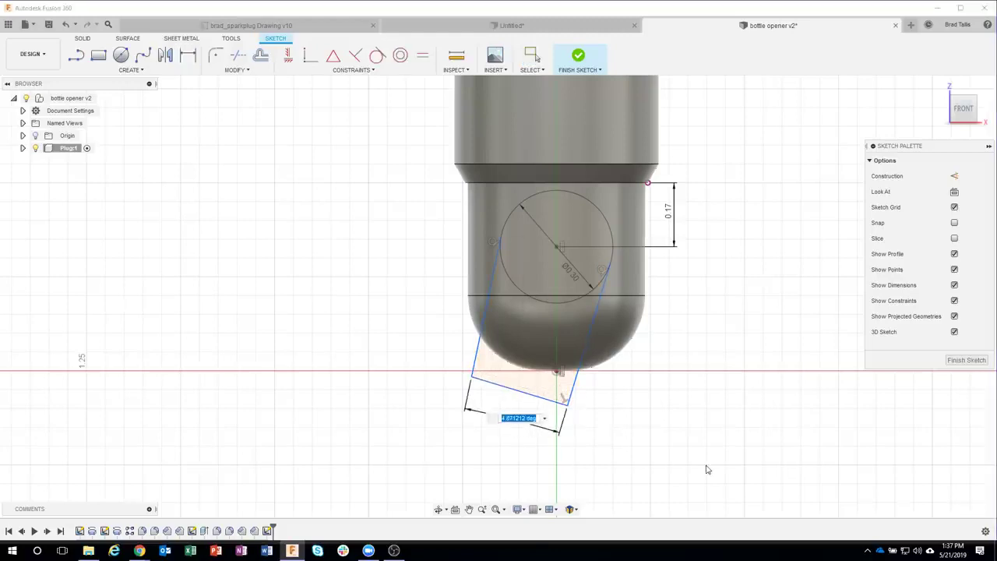
type("8")
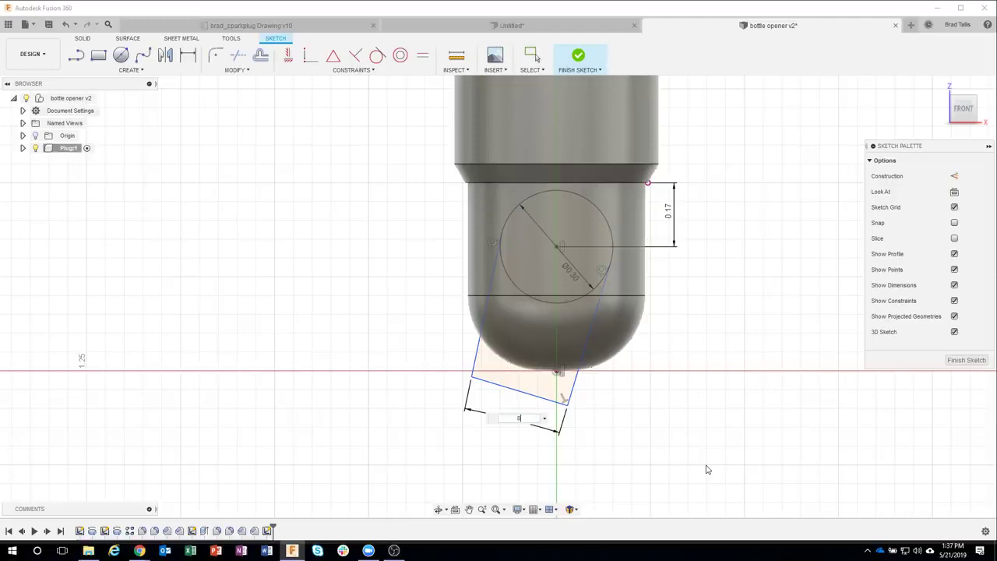
key("Return")
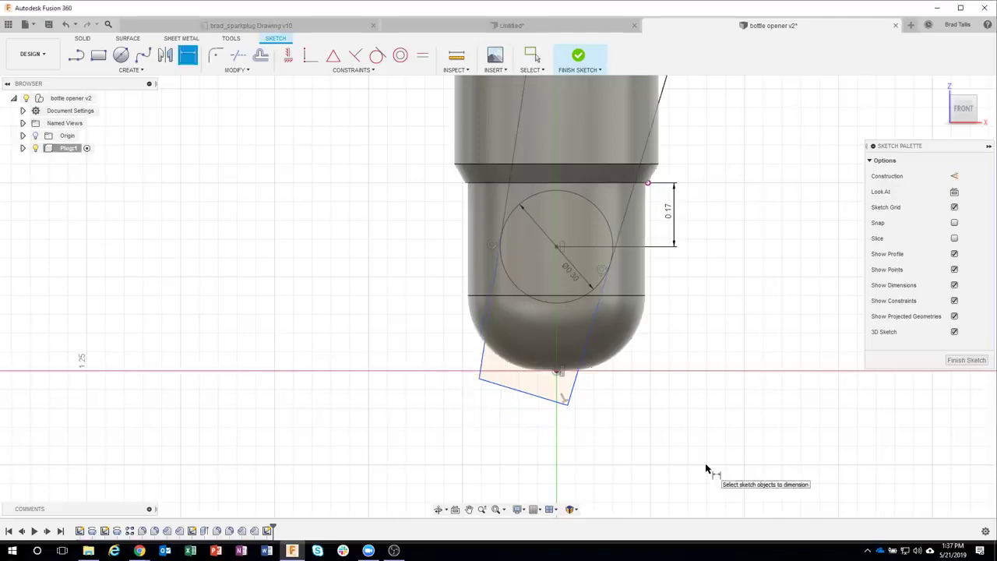
scroll(659, 179, "down", 1)
key("Escape")
Step: Move the 8° dimension below the profile and recentre the view on the tip
middle_click_drag(677, 204, 655, 308)
scroll(656, 300, "down", 2)
left_click_drag(633, 133, 542, 459)
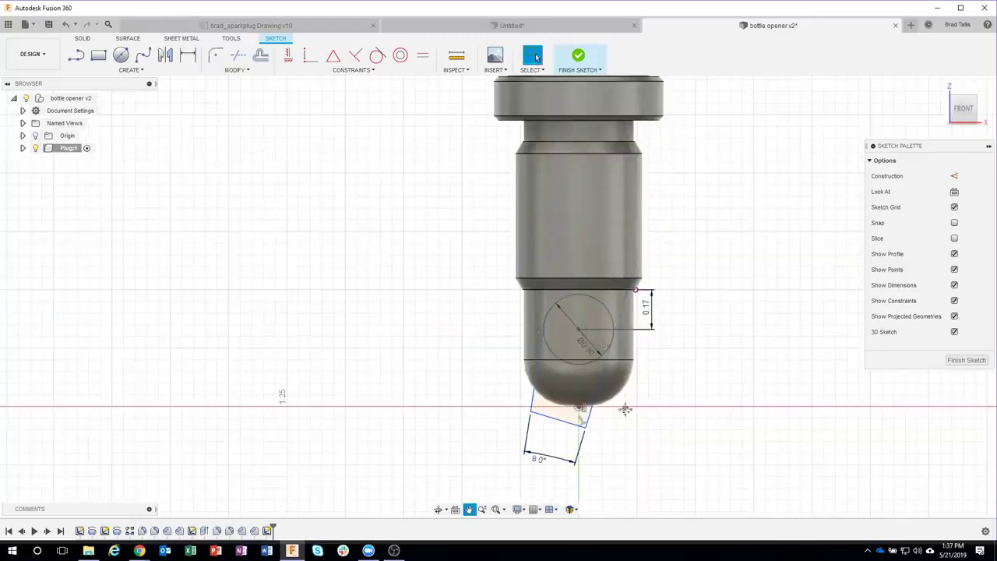
scroll(624, 410, "up", 3)
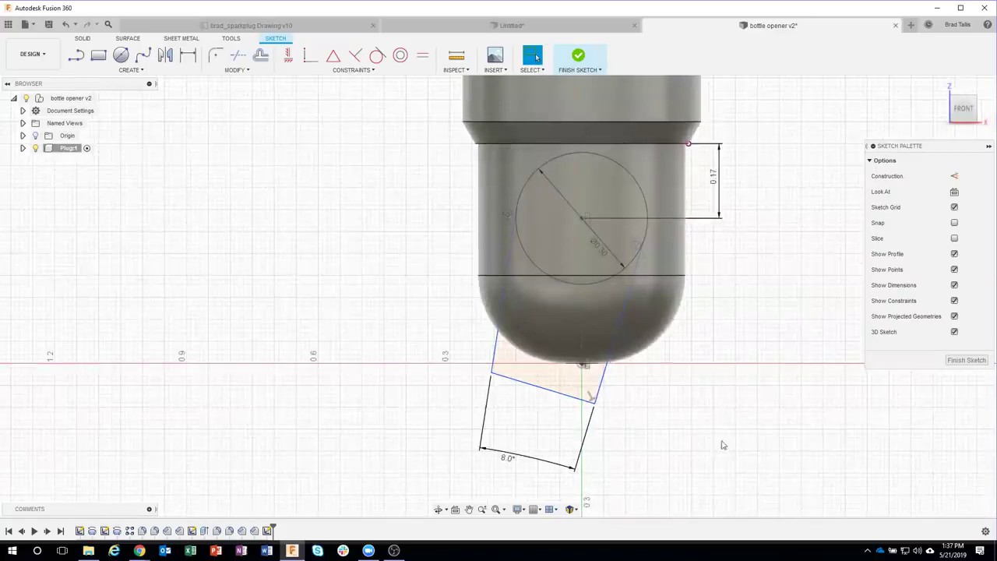
mouse_move(580, 406)
left_mouse_down()
mouse_move(612, 406)
mouse_move(590, 406)
left_mouse_up()
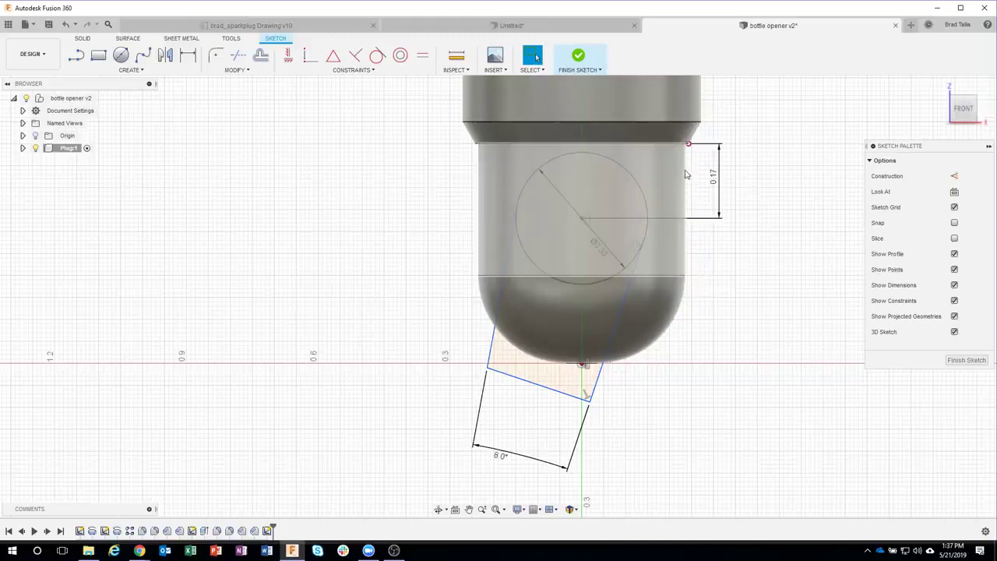
middle_click_drag(711, 348, 689, 374)
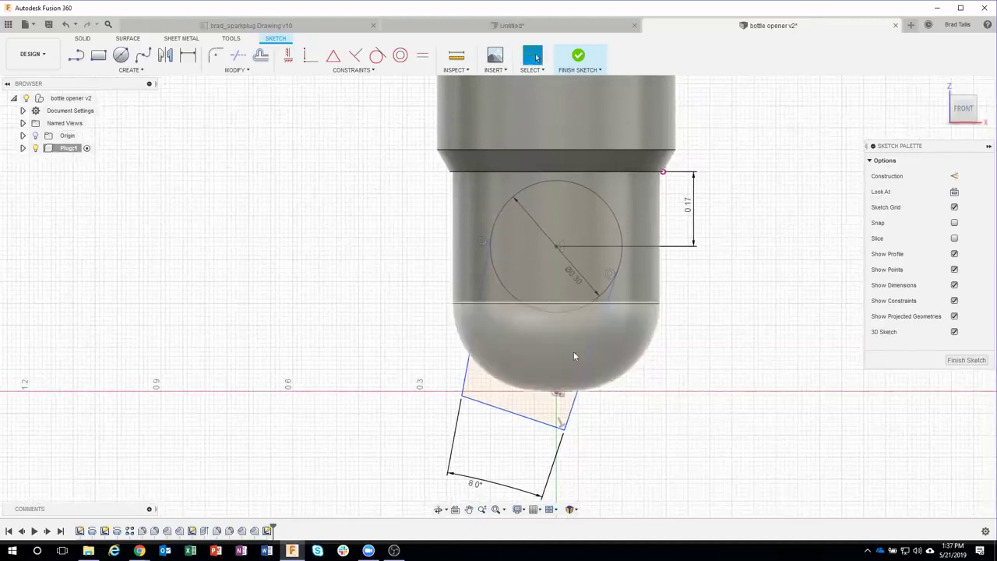
Step: Project the plug body's outline into the sketch using the Bodies selection filter
left_click(132, 70)
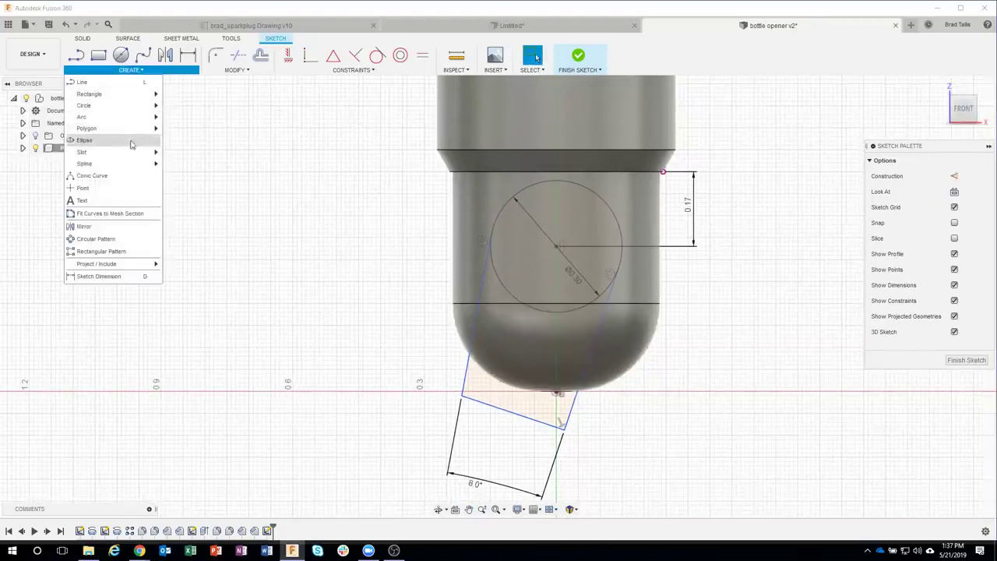
mouse_move(107, 268)
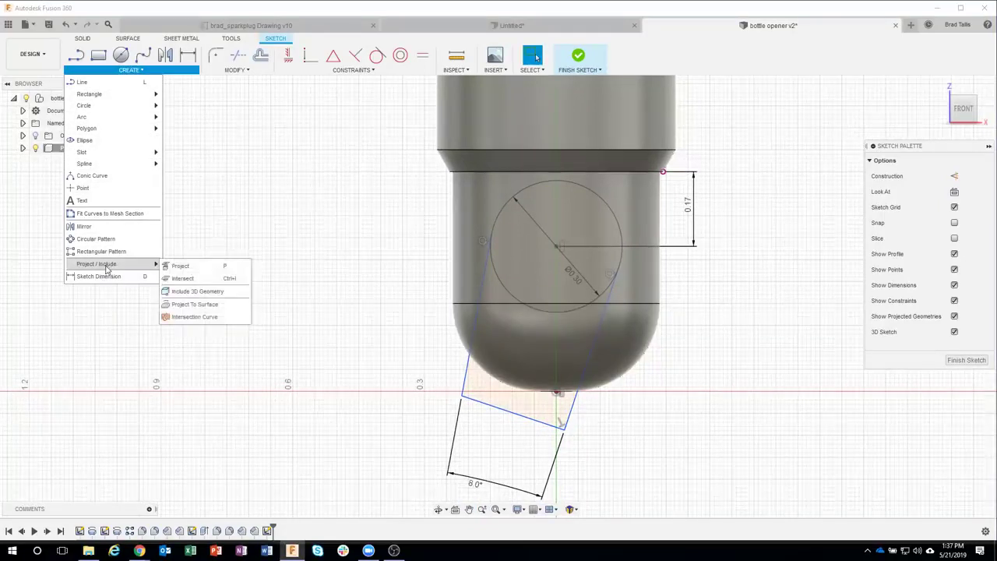
left_click(197, 268)
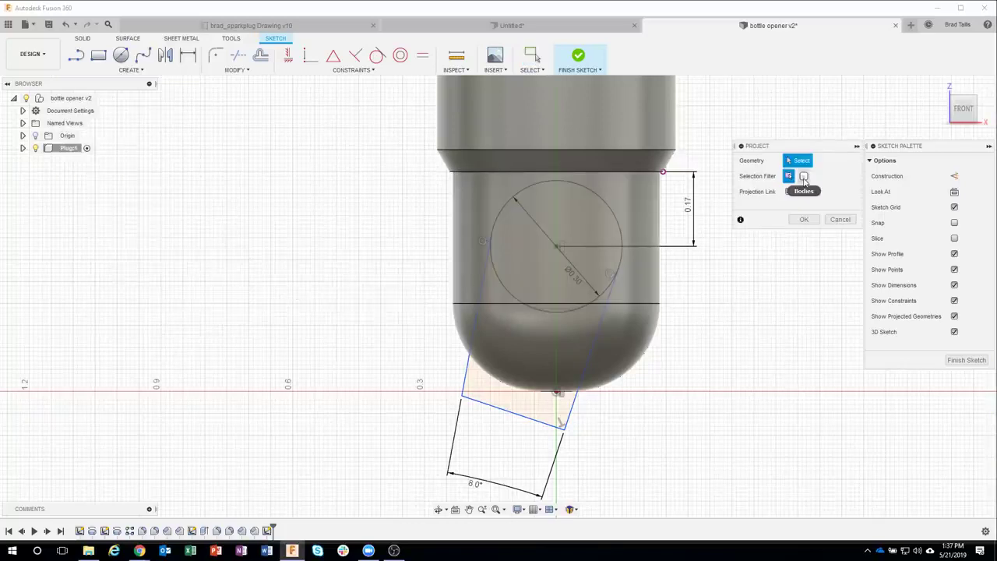
left_click(804, 177)
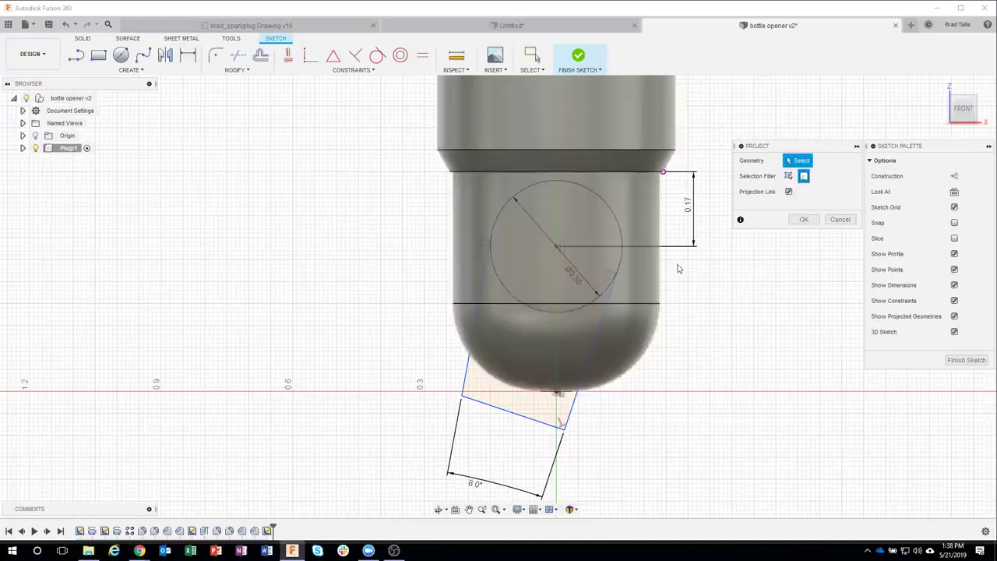
left_click(643, 270)
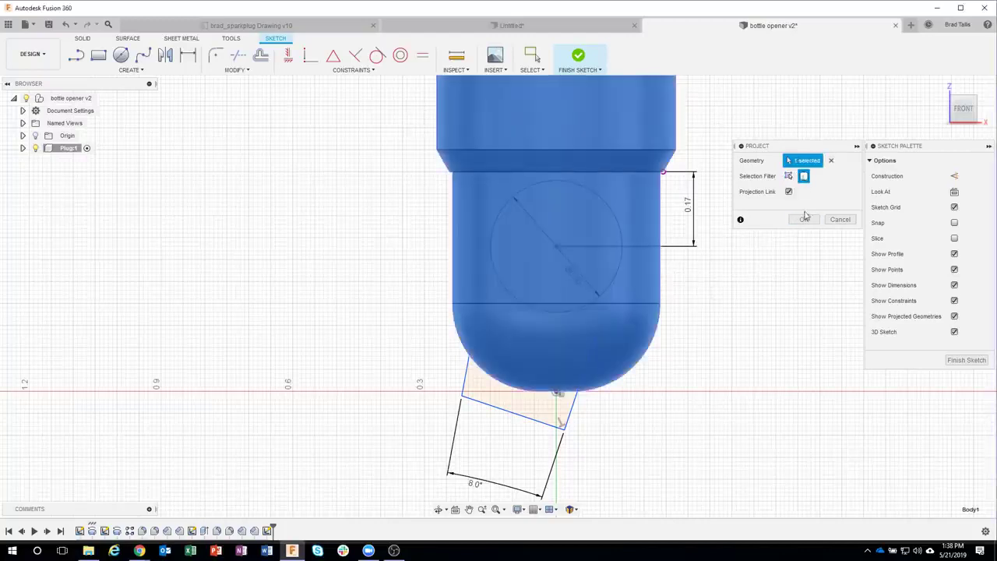
left_click(804, 219)
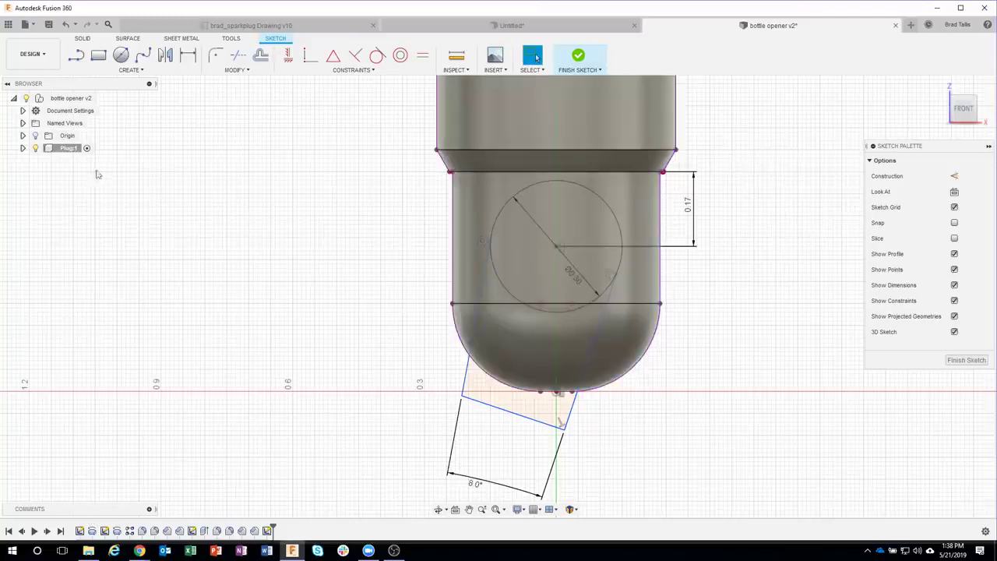
Step: Hide and re-show the Plug:1 body to check the projected outline
left_click(23, 148)
left_click(45, 173)
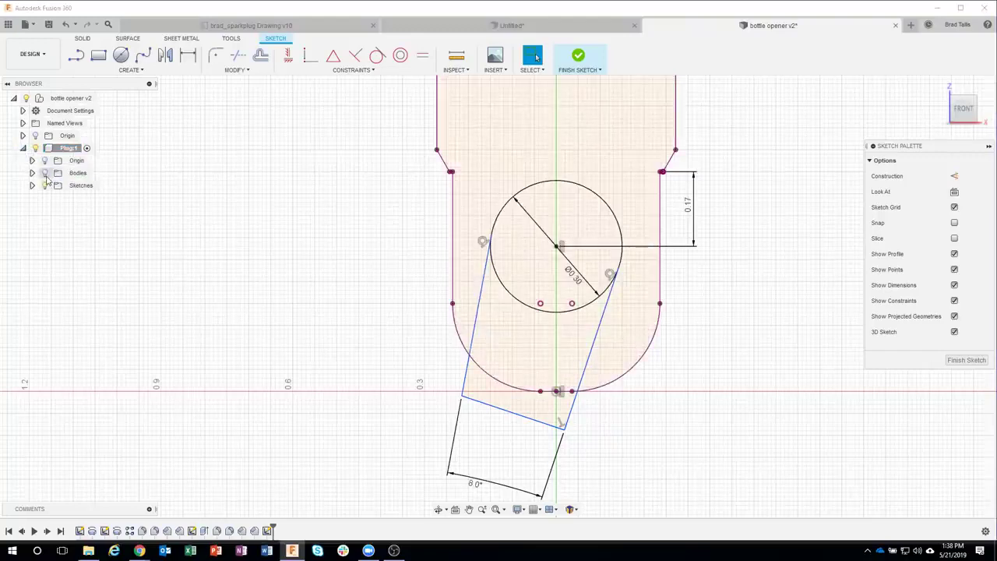
left_click(45, 173)
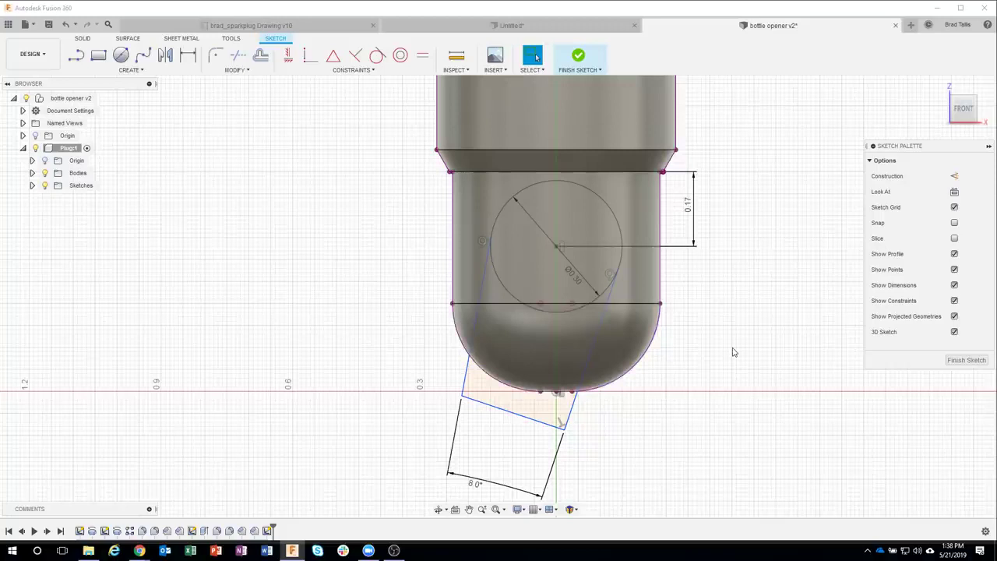
Step: Dimension the tilted slot side at 20° to the plug's straight right side and finish the sketch
key("d")
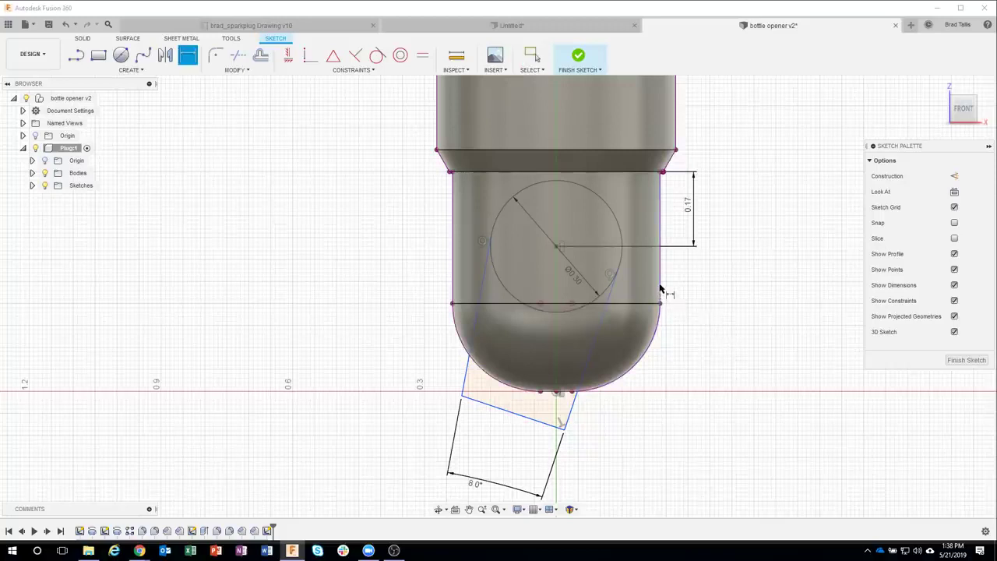
left_click(661, 285)
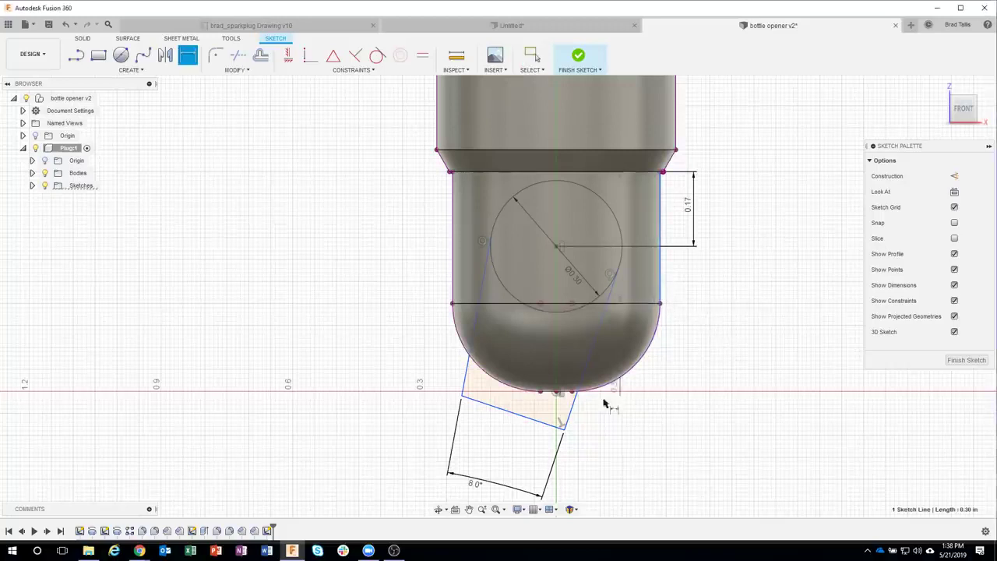
left_click(572, 405)
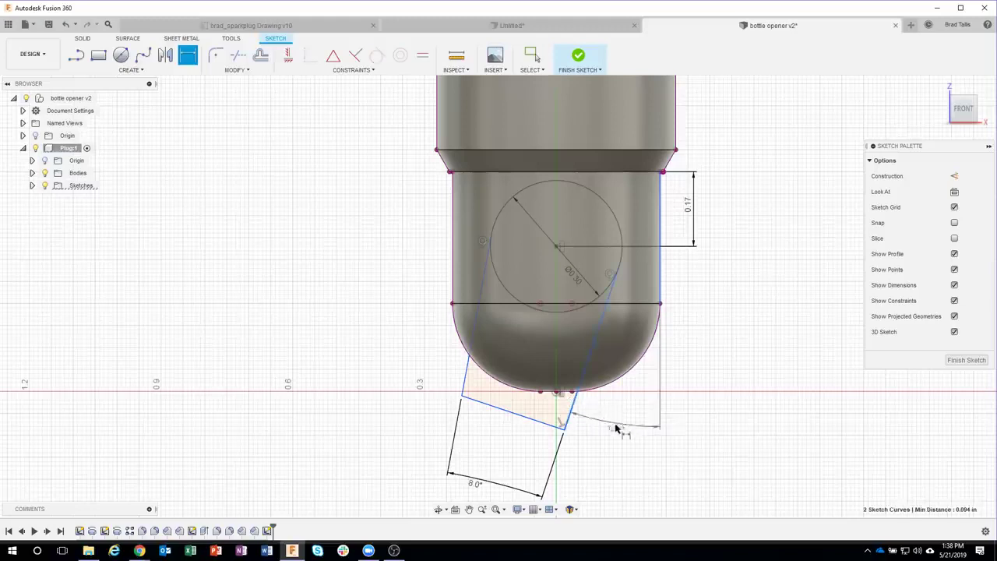
left_click(619, 422)
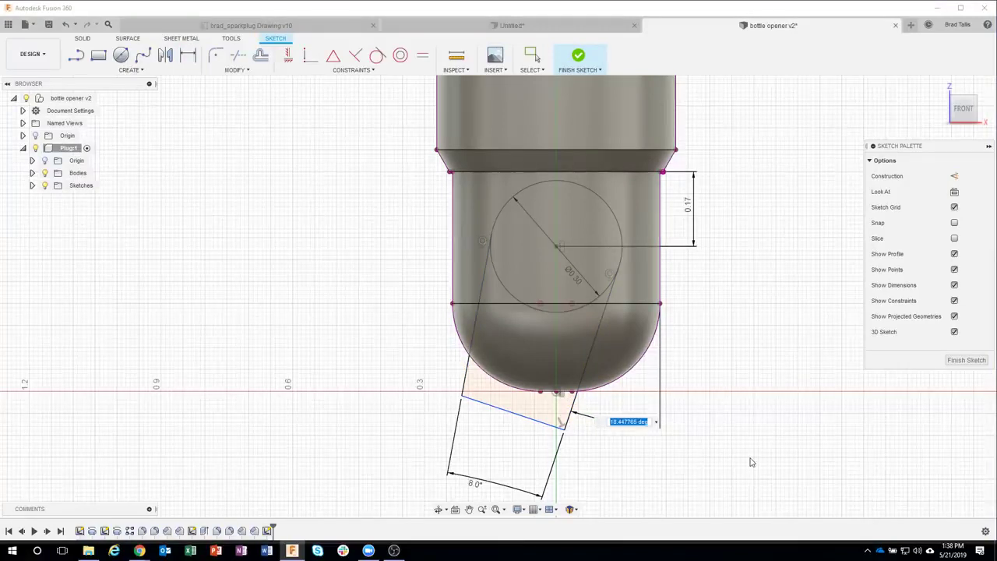
type("20")
key("Return")
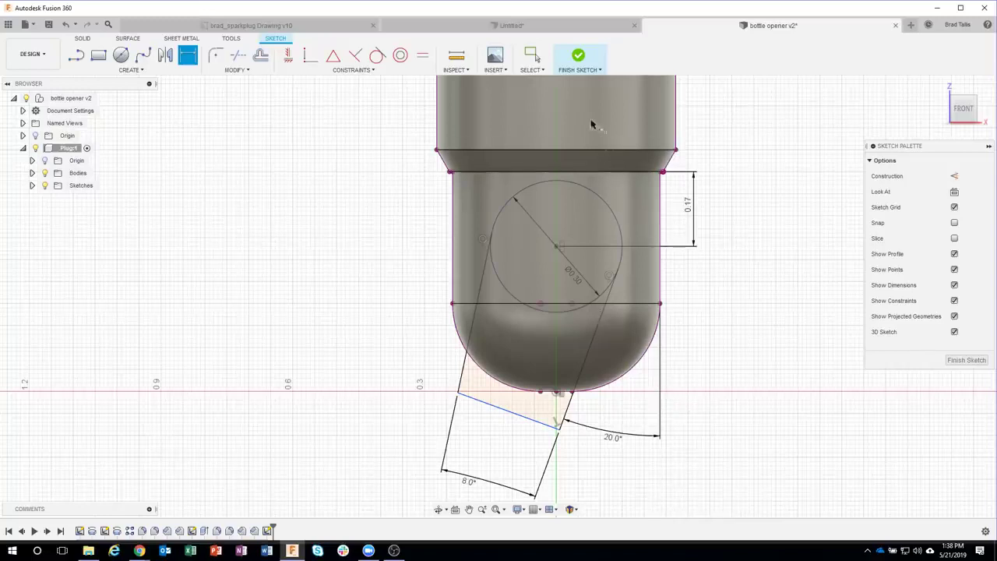
left_click(577, 58)
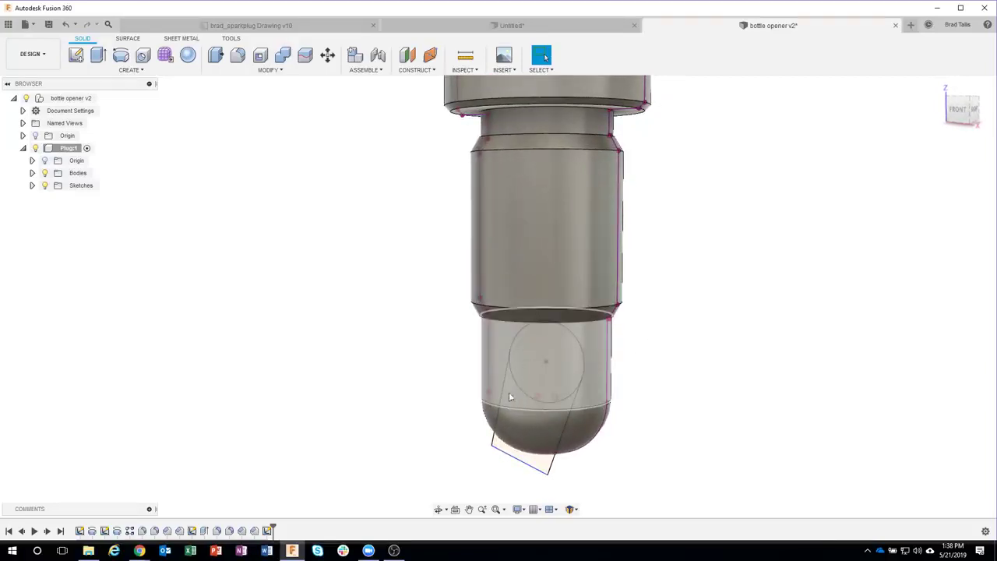
Step: Select the tip's circle, slot and small angled profiles and extrude them inward as a -0.113 in cut
left_click(525, 347)
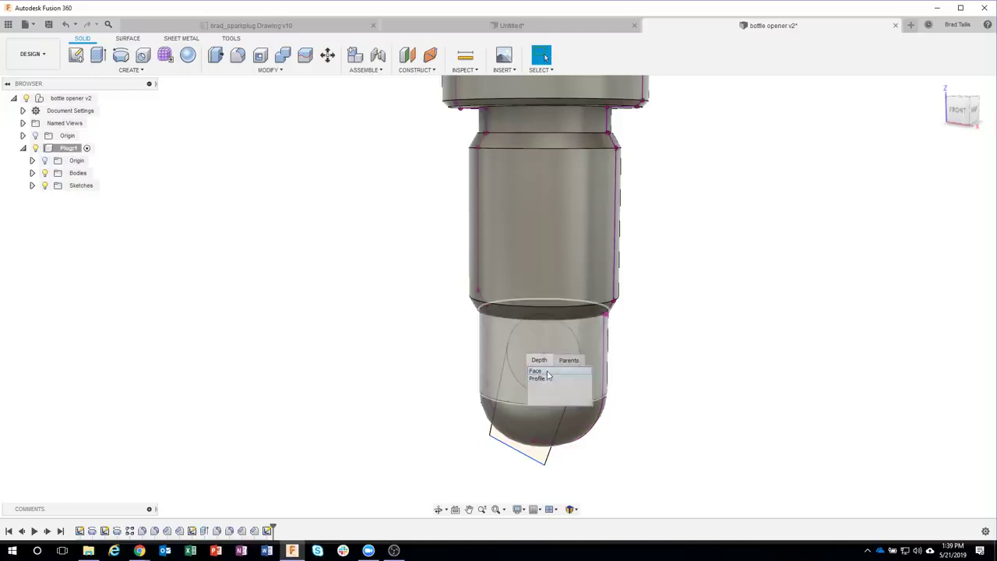
left_click(547, 381)
left_click(515, 395)
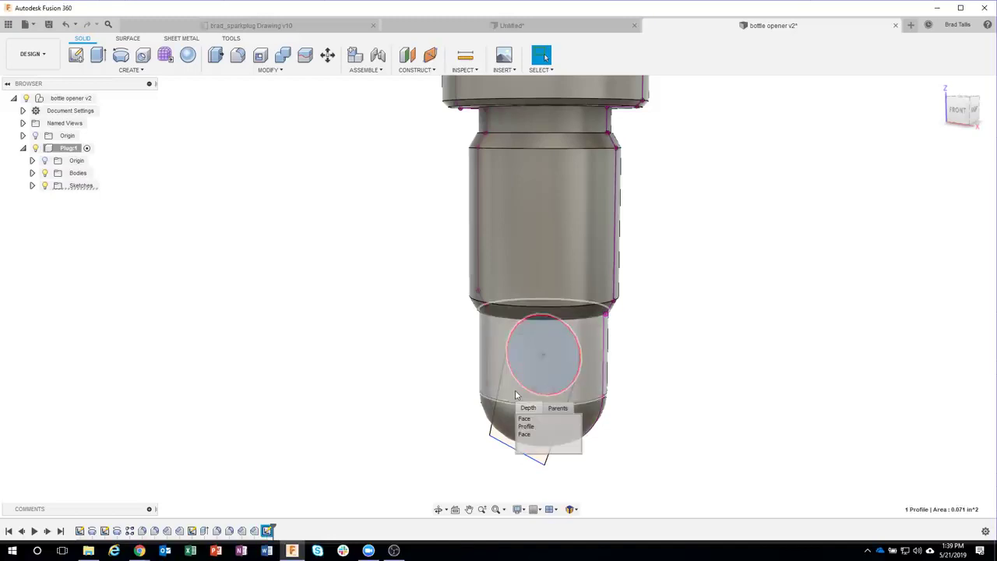
left_click(527, 426)
left_click(545, 458)
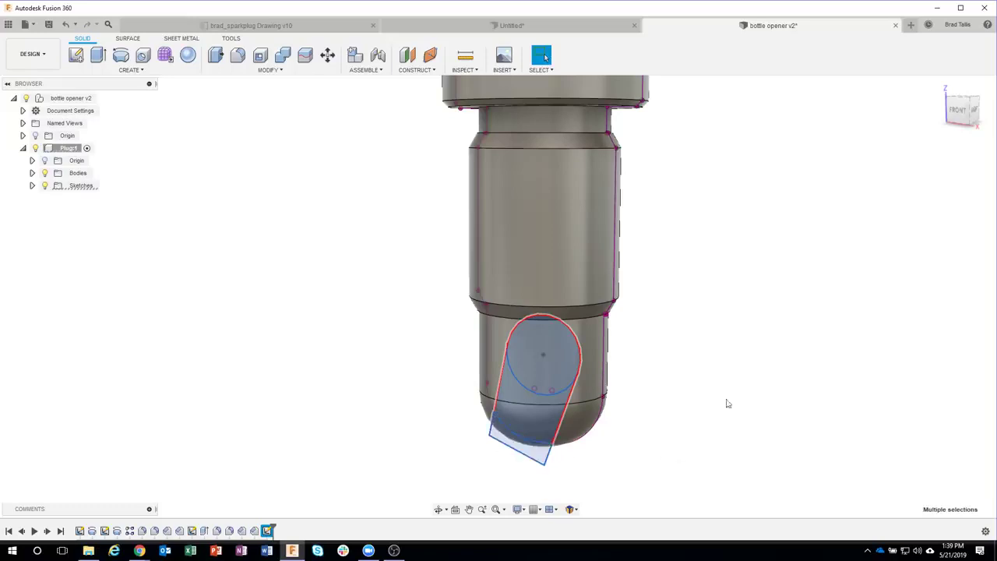
middle_click_drag(756, 386, 551, 345, "shift")
right_click(546, 329)
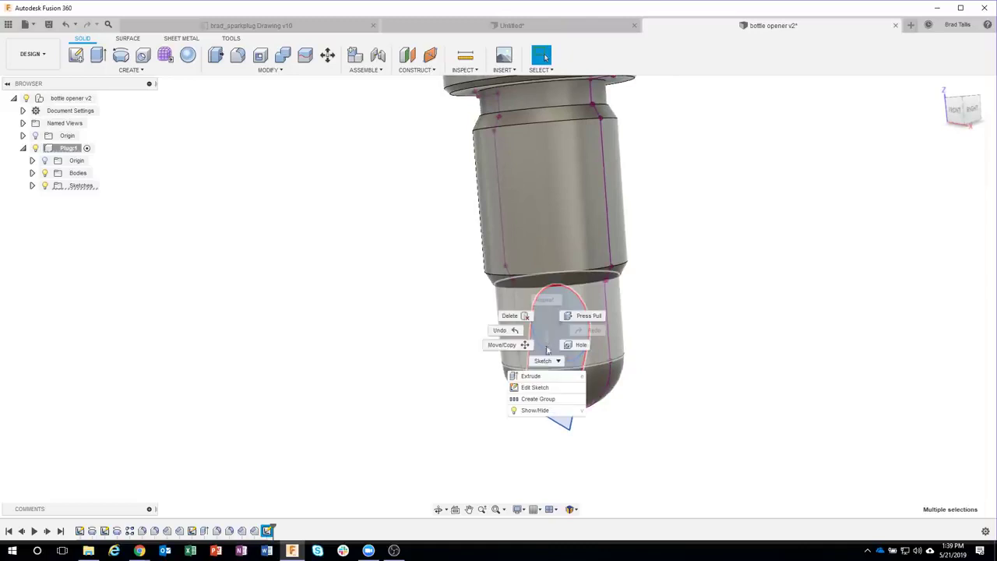
left_click(536, 379)
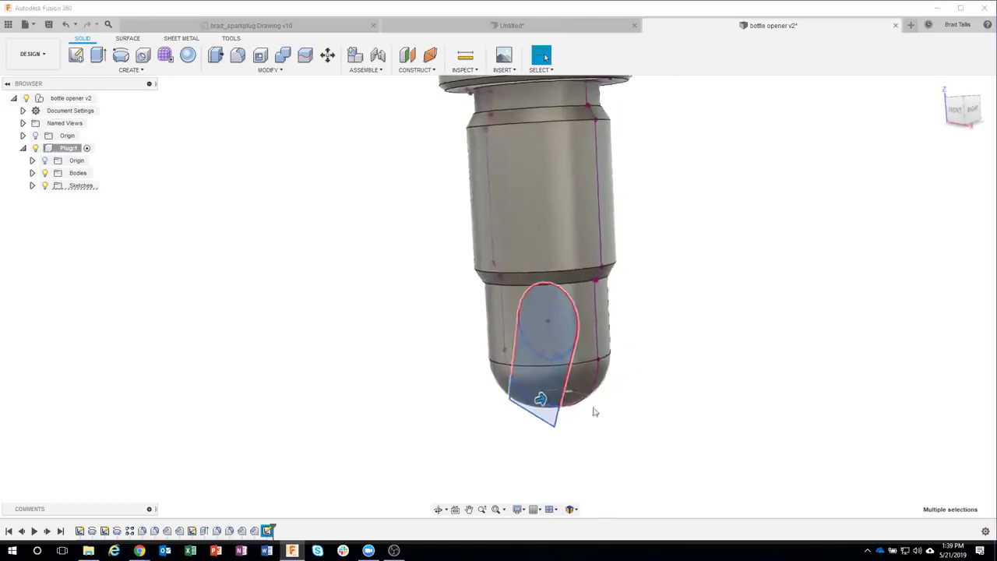
left_click_drag(536, 402, 498, 410)
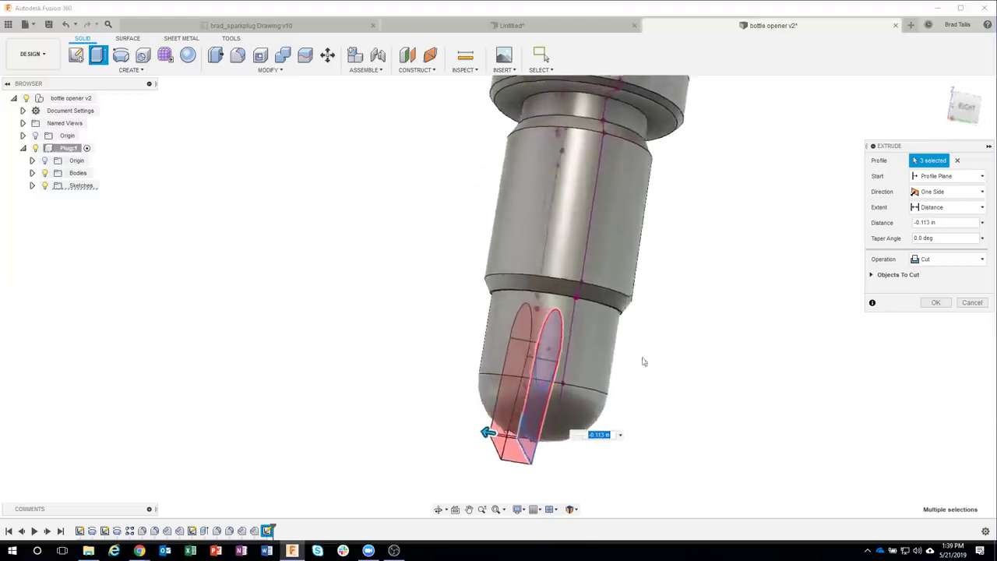
Step: Set the extrude cut to Symmetric direction with All extent and apply it through the tip
left_click(944, 192)
left_click(934, 231)
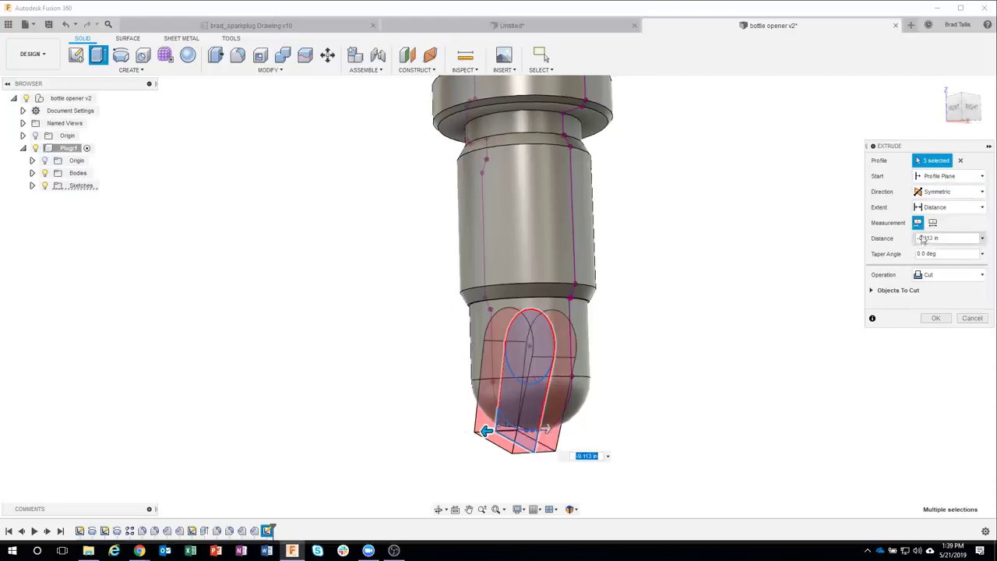
left_click(948, 212)
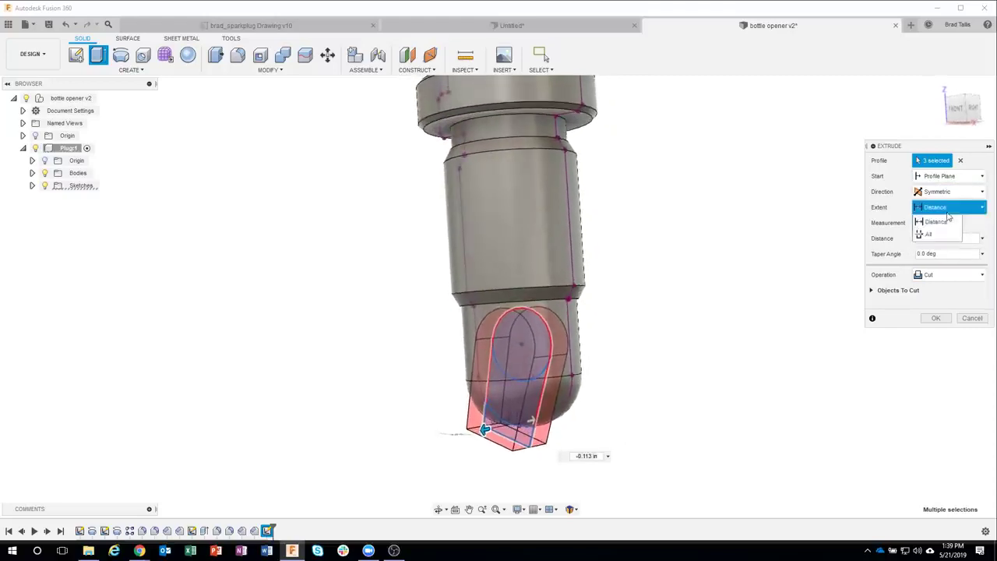
left_click(935, 233)
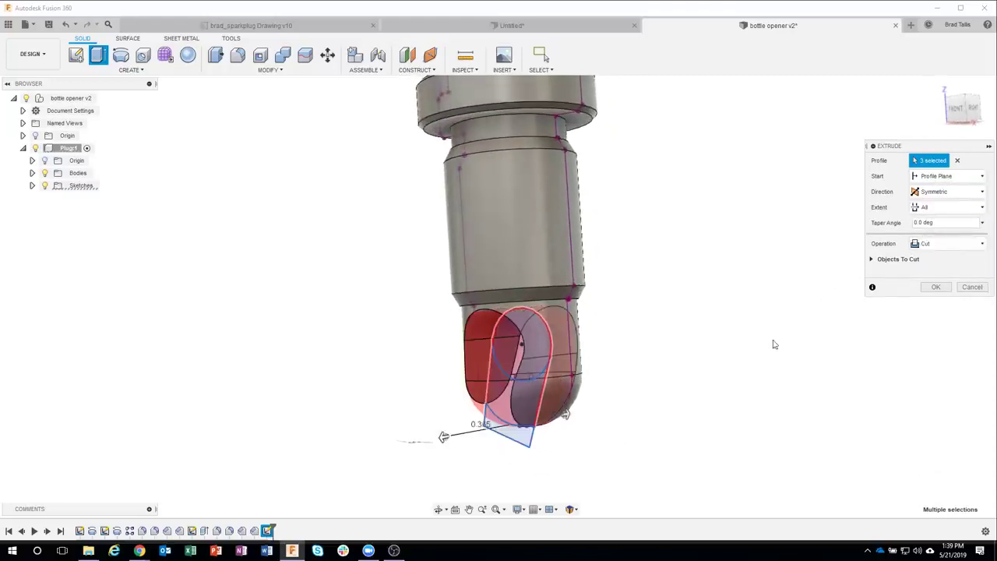
middle_click_drag(777, 341, 575, 387, "shift")
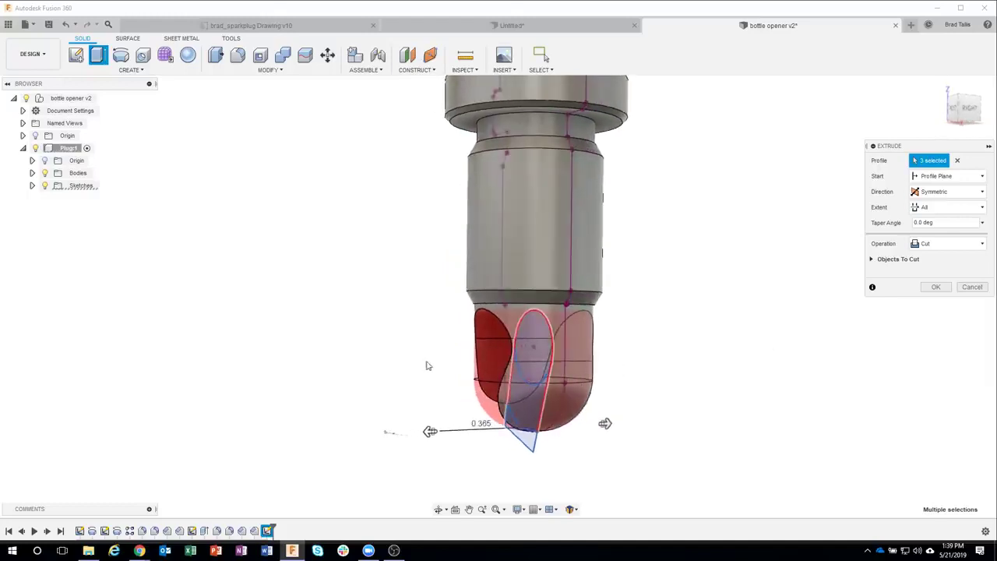
middle_click_drag(639, 371, 683, 368, "shift")
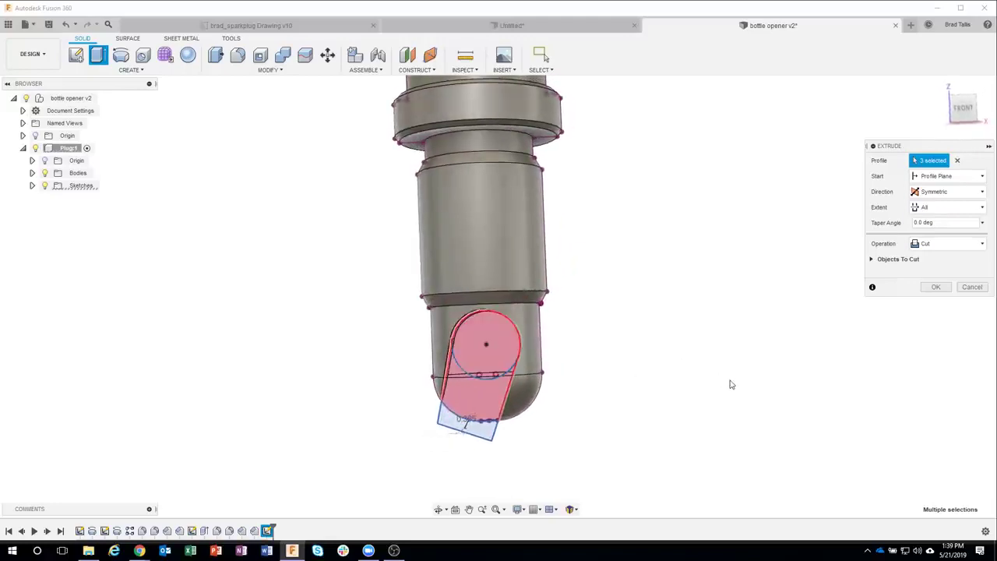
middle_click_drag(730, 382, 935, 289, "shift")
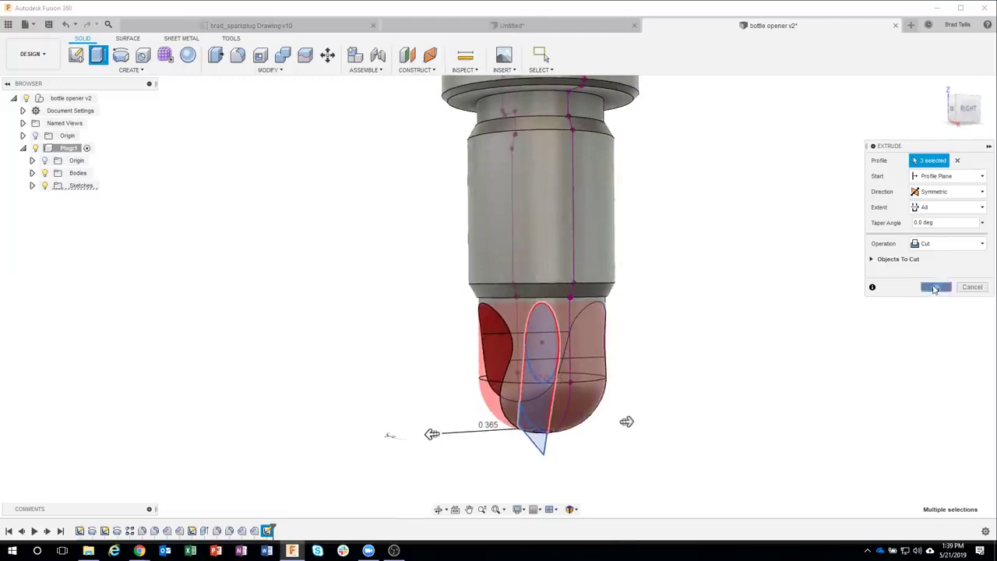
left_click(934, 288)
middle_click_drag(828, 439, 817, 437, "shift")
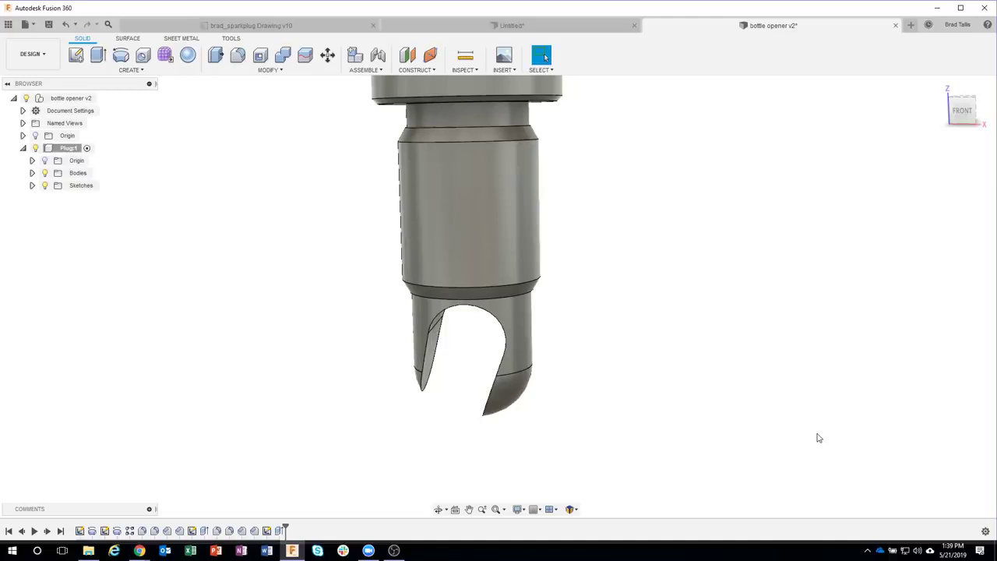
middle_click_drag(643, 227, 611, 297, "shift")
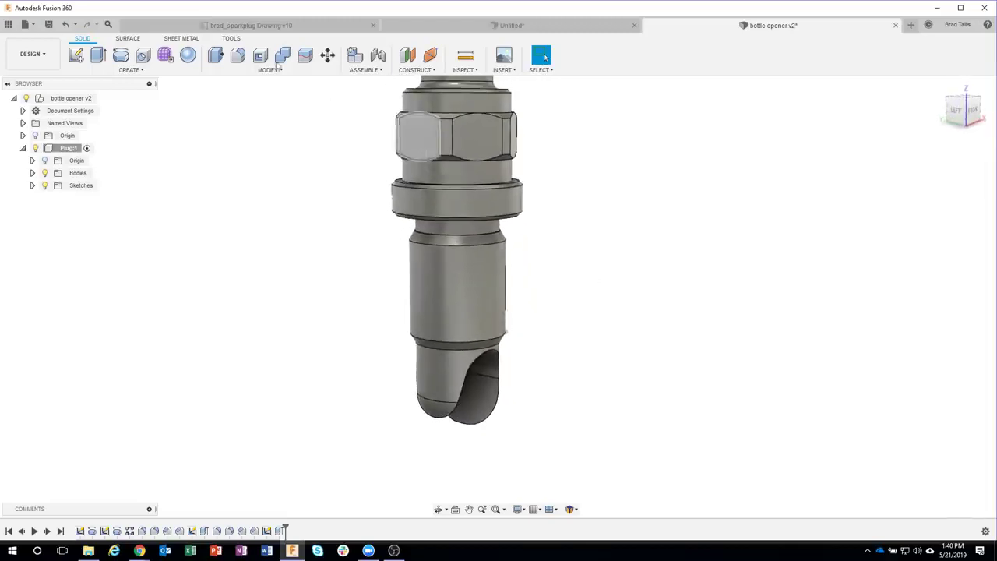
left_click(251, 27)
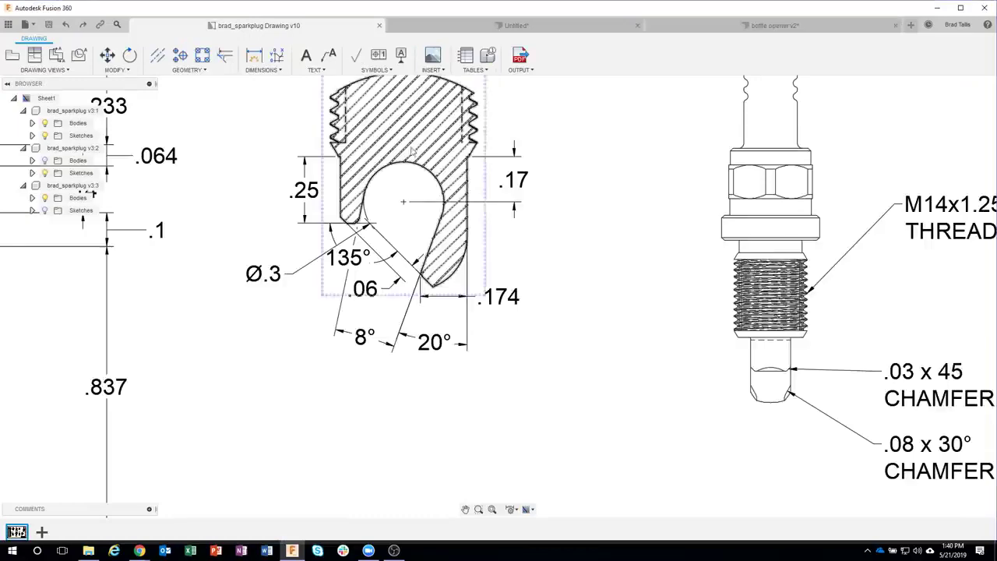
middle_click_drag(645, 352, 564, 208)
middle_click_drag(774, 408, 721, 340)
scroll(721, 341, "up", 4)
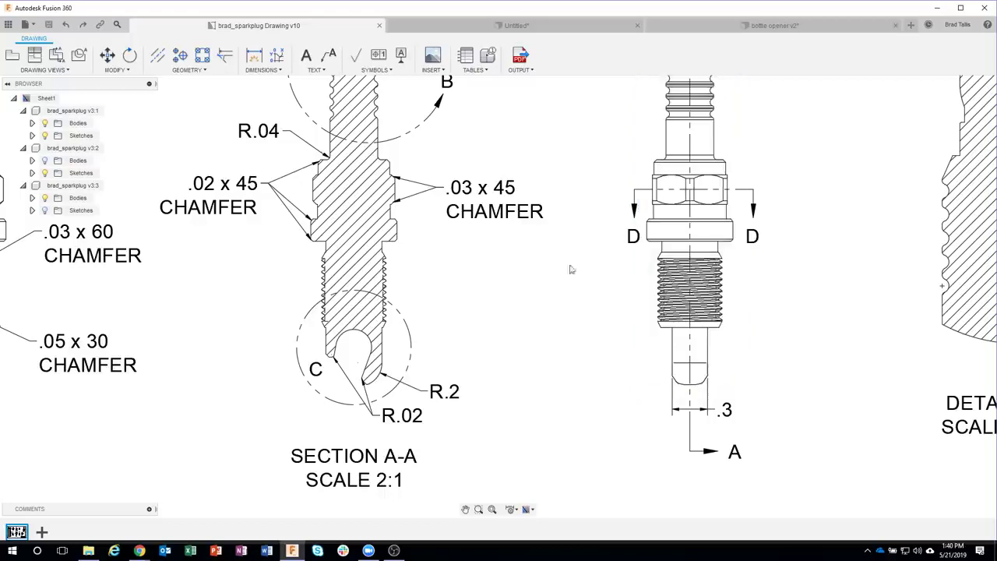
left_click(733, 29)
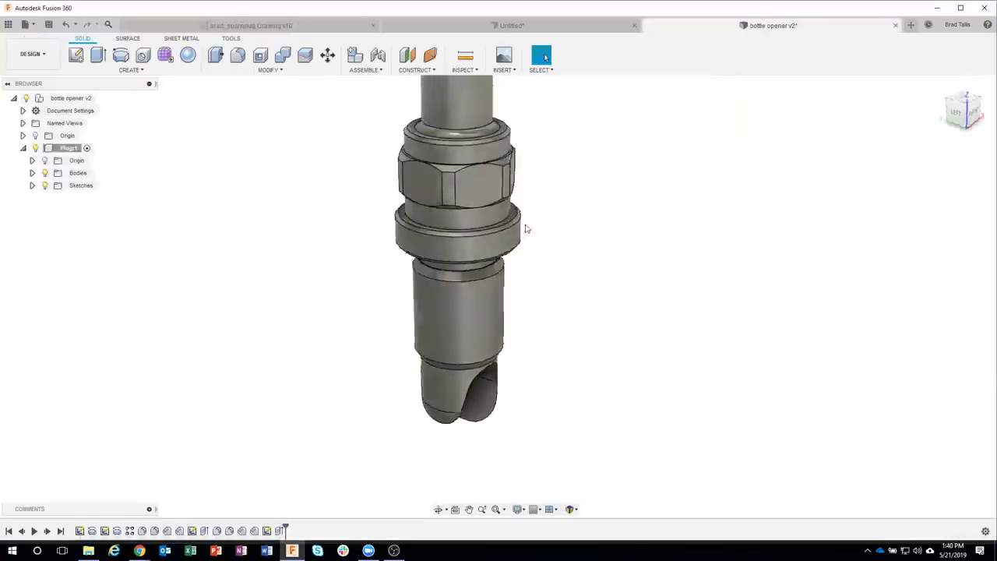
Step: Start a new sketch on the plug's side plane
left_click(76, 55)
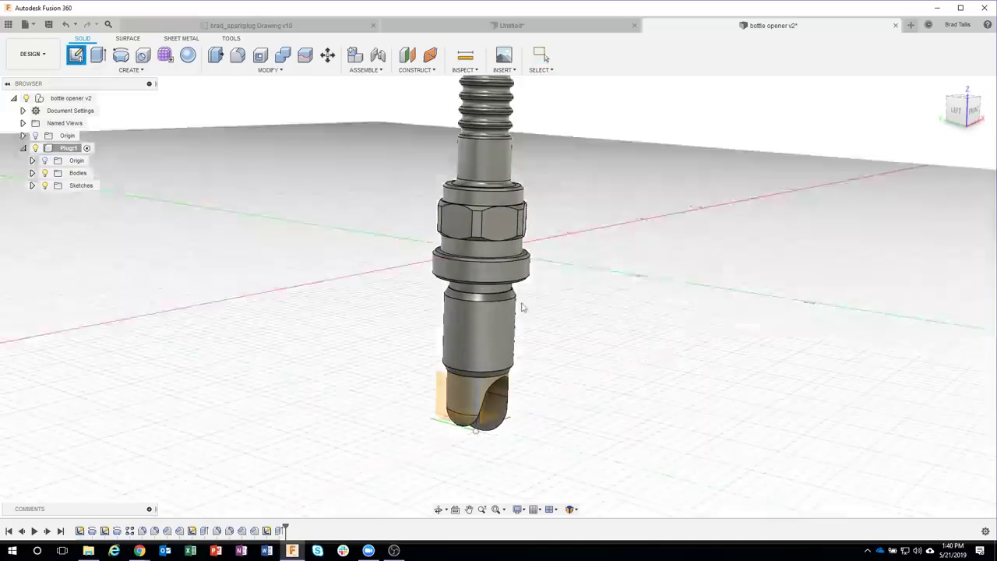
left_click(443, 389)
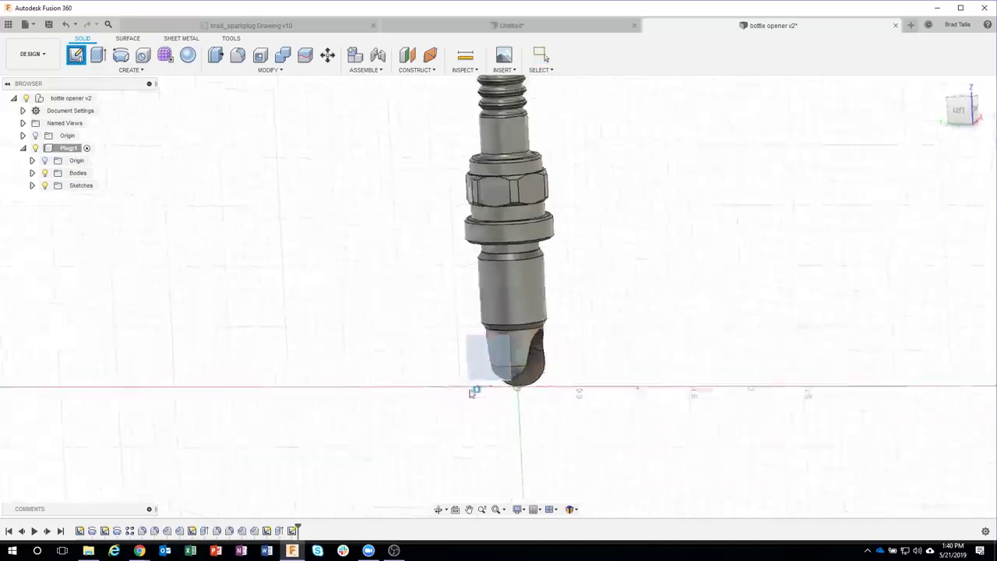
scroll(596, 272, "up", 4)
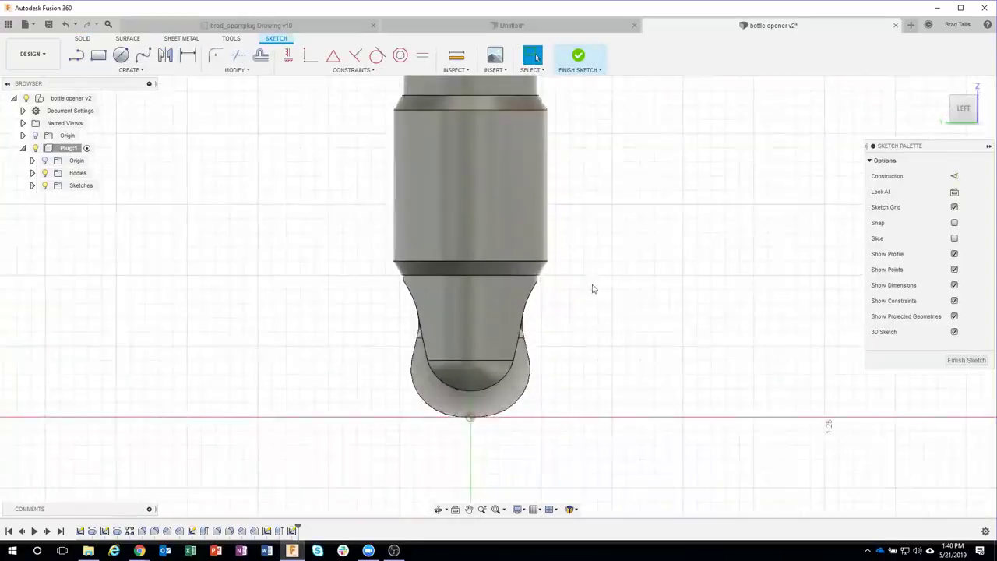
Step: Draw a 0.3 in wide center rectangle from the tip origin up to the shoulder edge
left_click(98, 55)
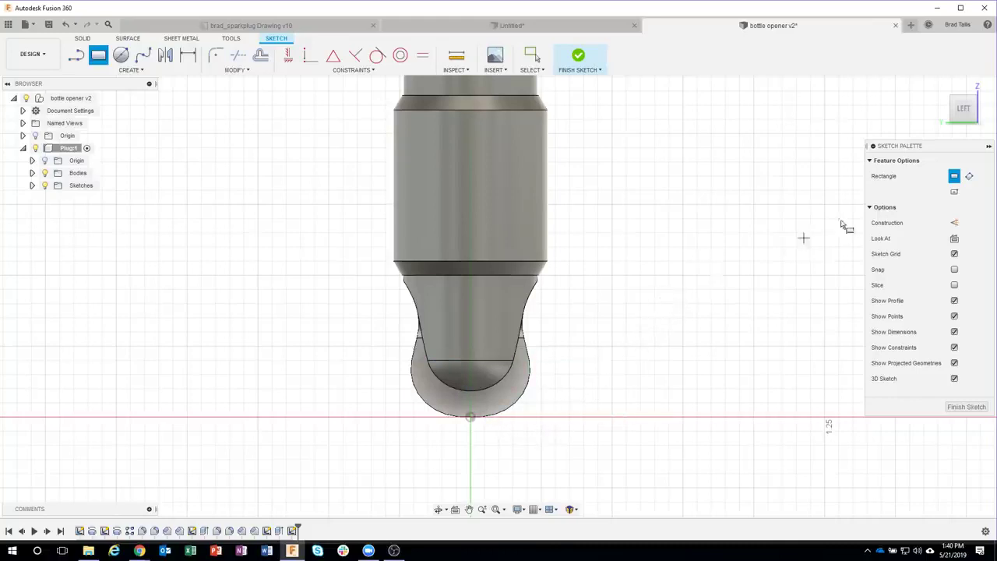
left_click(953, 193)
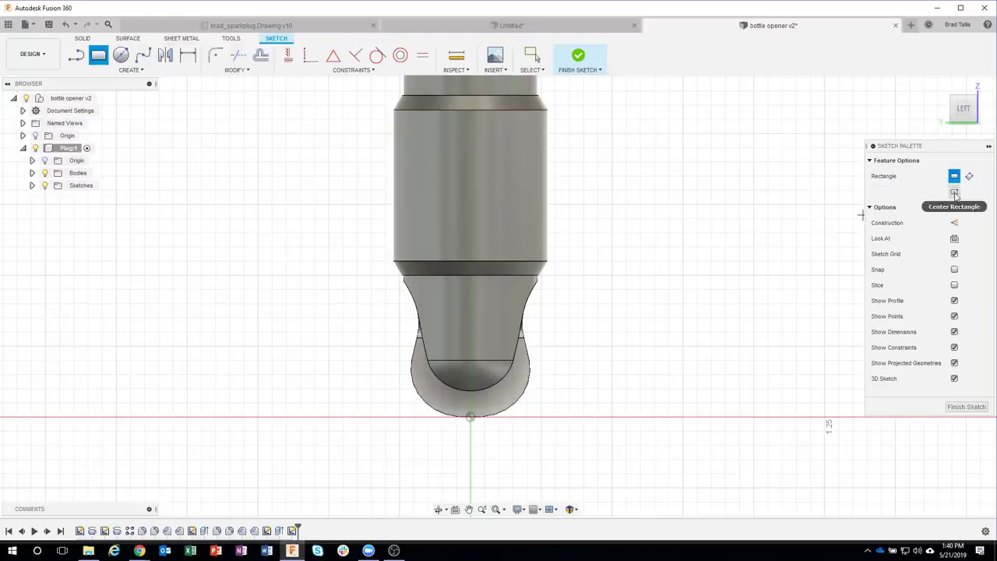
left_click(949, 193)
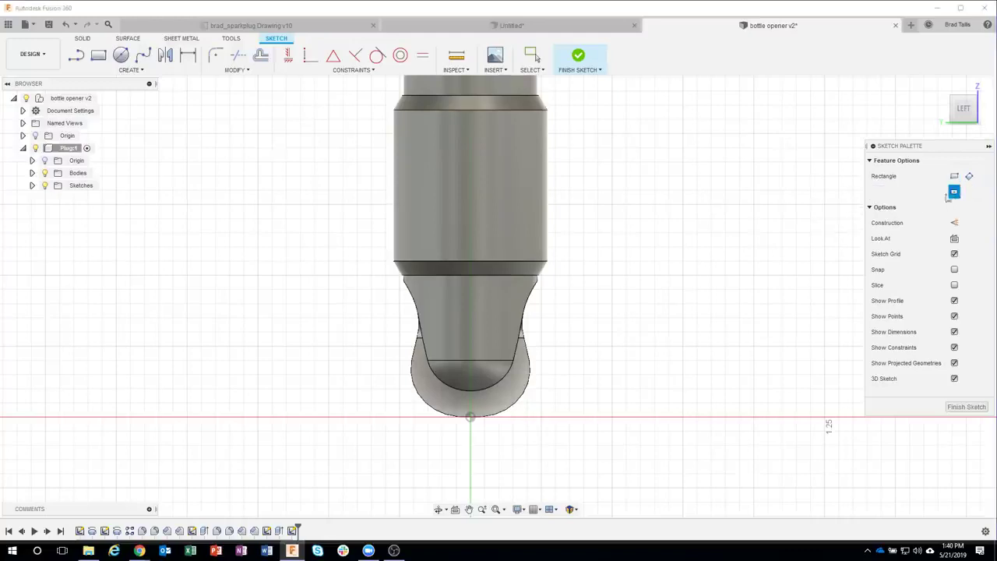
left_click(470, 419)
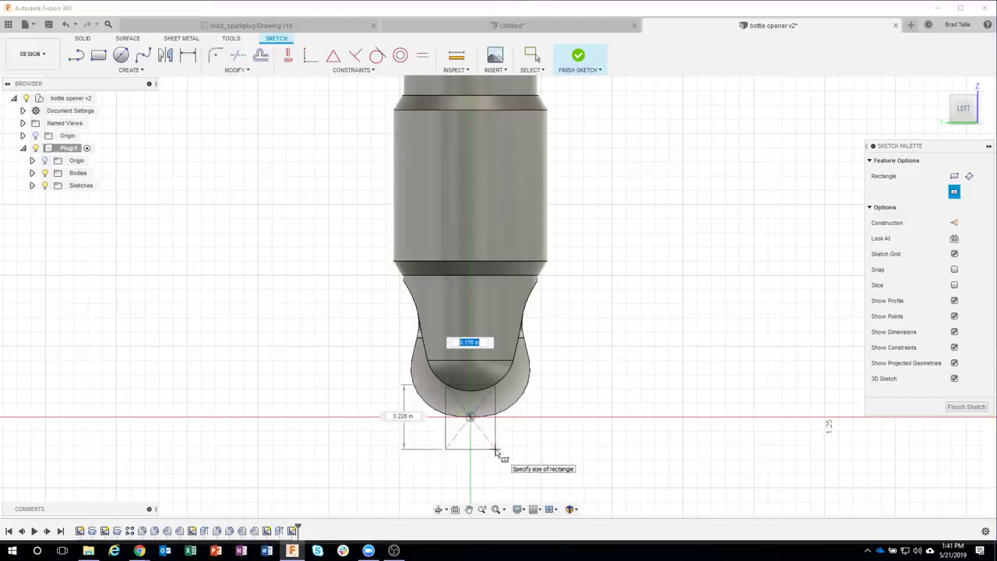
key("Tab")
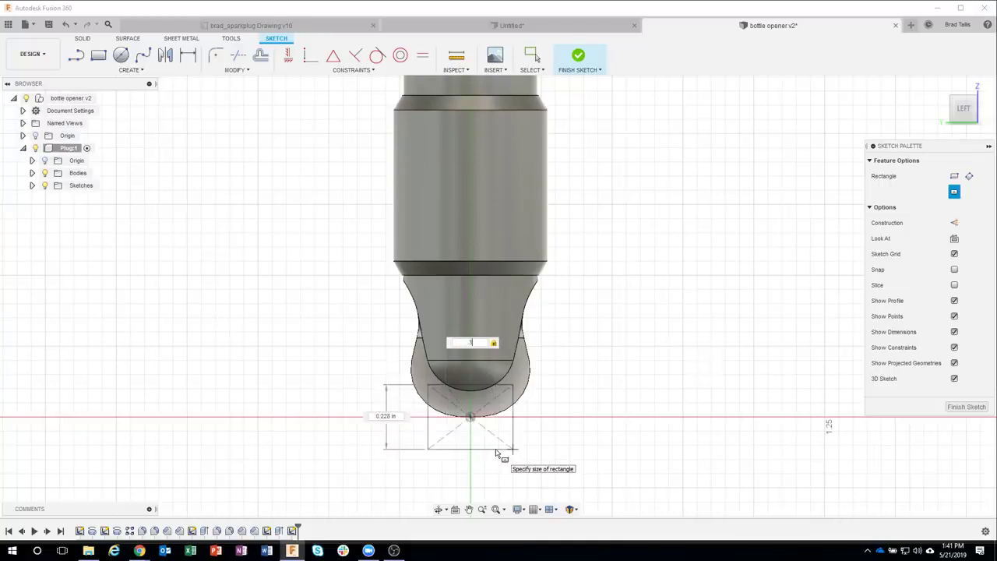
key("Tab")
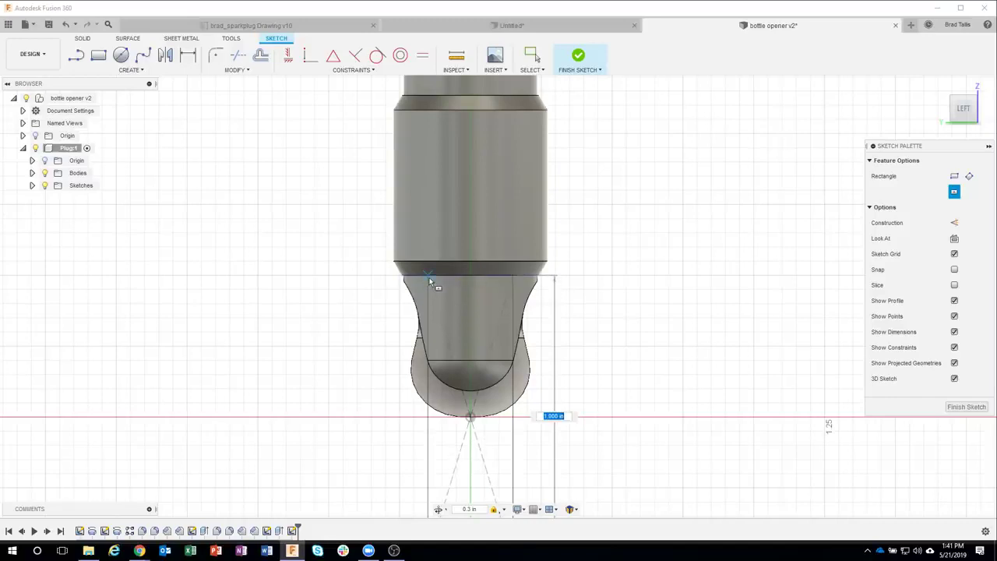
left_click(429, 278)
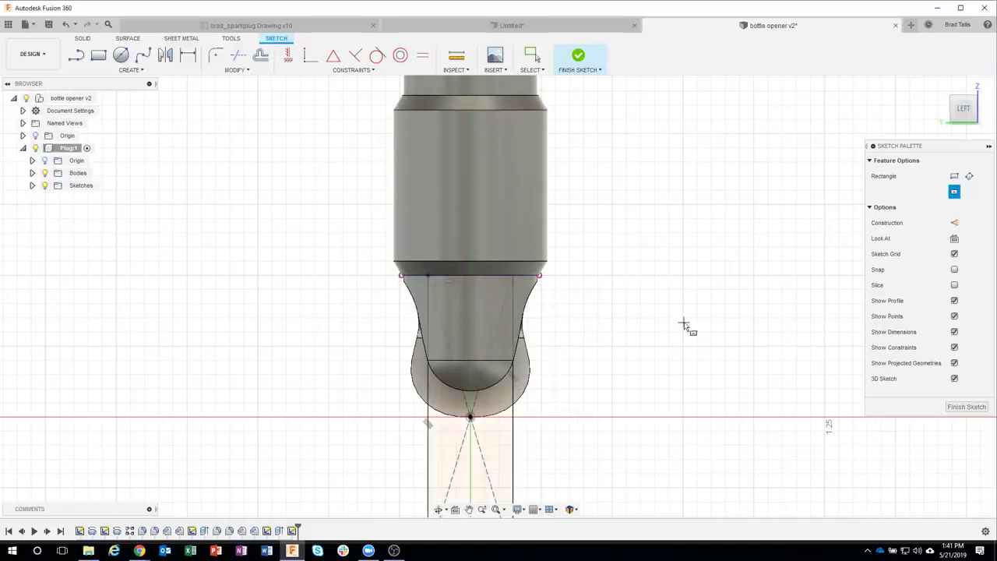
Step: Add a second center rectangle from the origin to the tip's shoulder corner and finish the sketch
scroll(683, 322, "down", 3)
middle_click_drag(675, 319, 661, 292)
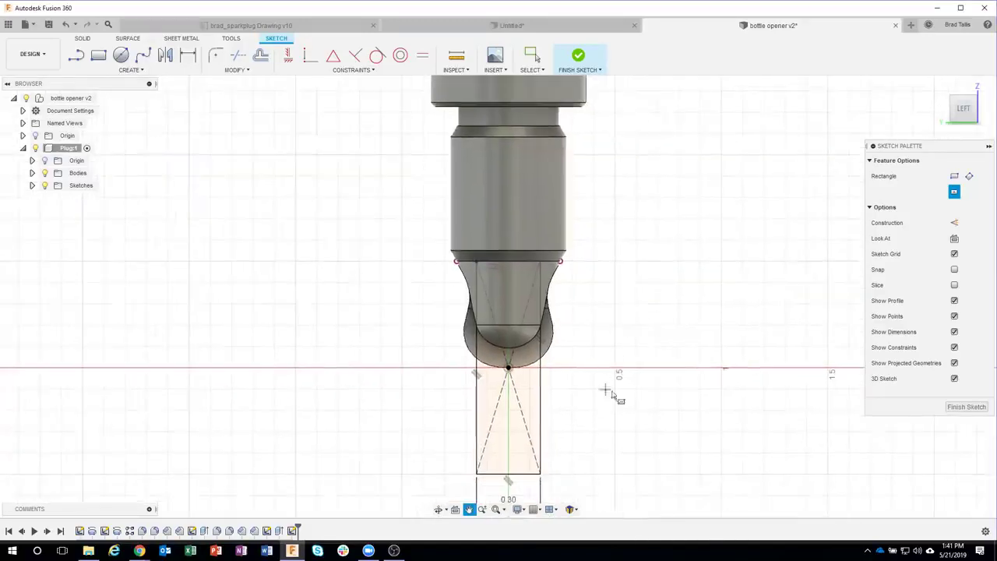
middle_click_drag(614, 383, 611, 348)
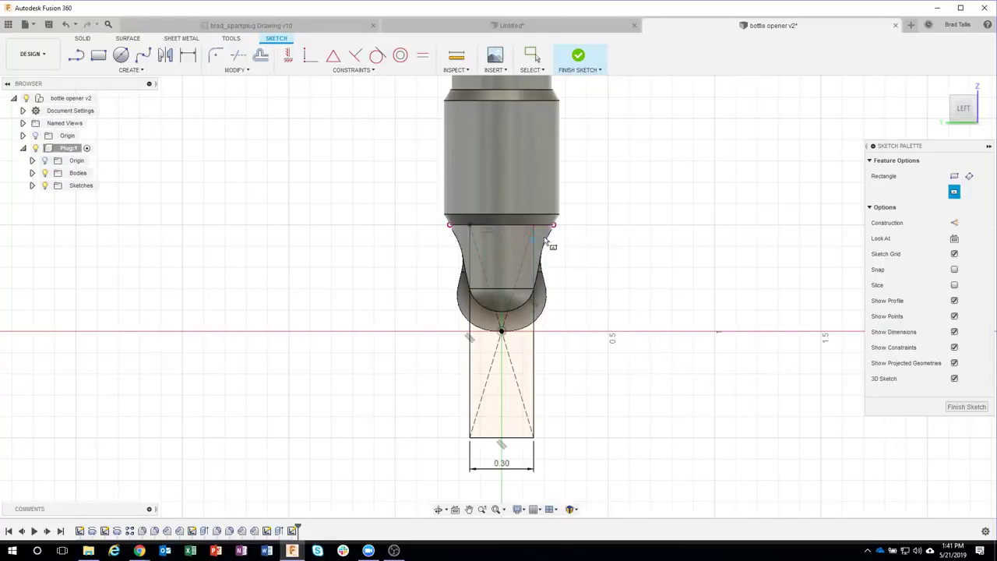
left_click(501, 332)
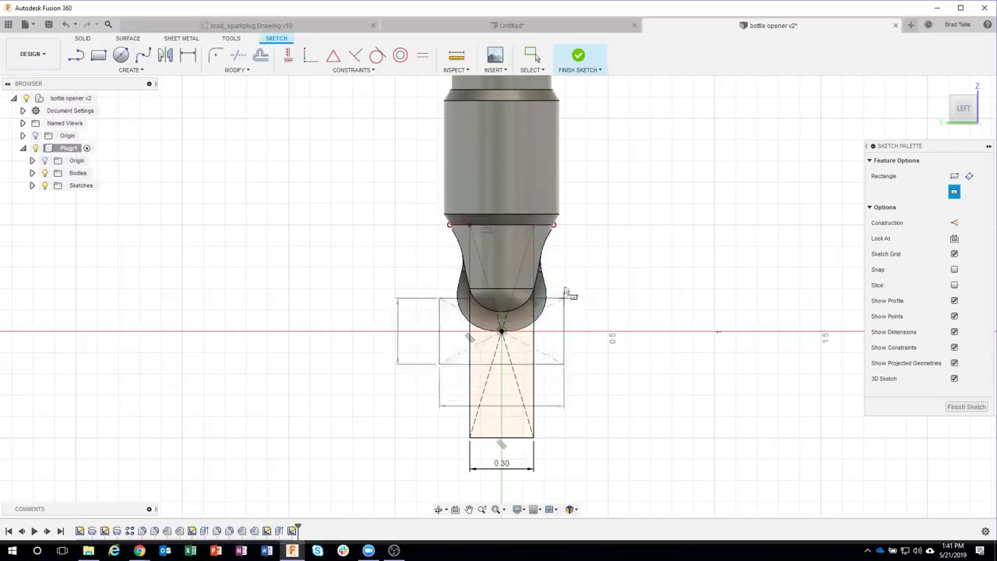
left_click(570, 226)
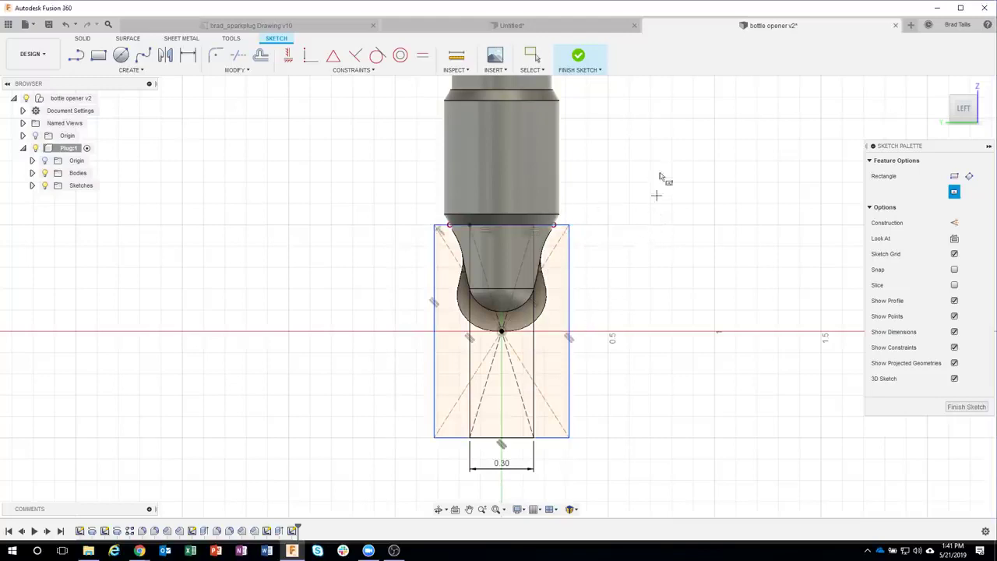
left_click(578, 56)
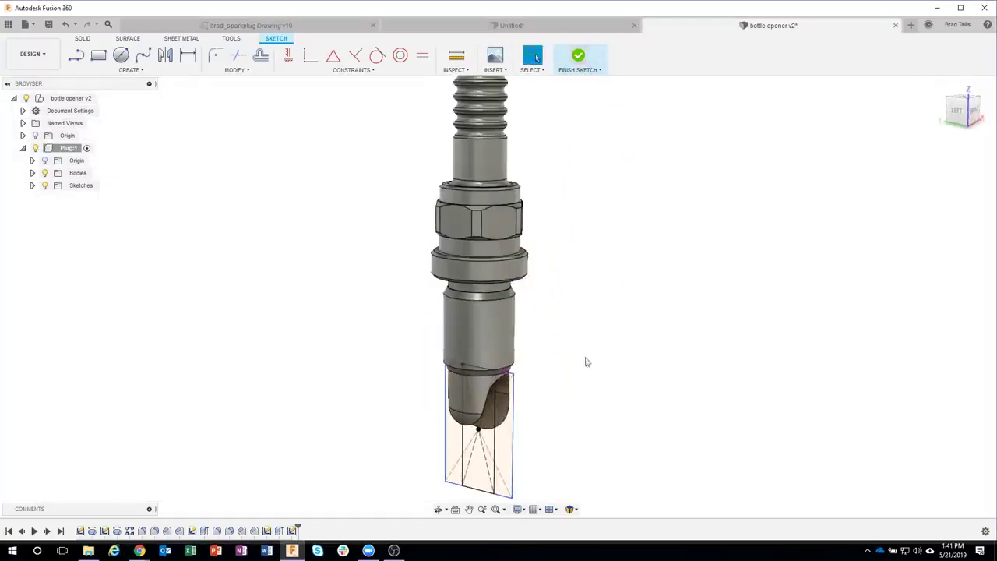
Step: Select both outer rectangle profiles and push an extrude into the plug as a cut
mouse_move(615, 360)
middle_mouse_down("shift")
mouse_move(628, 370)
mouse_move(617, 399)
mouse_move(557, 400)
middle_mouse_up("shift")
left_click(554, 401)
left_click(468, 409, "ctrl")
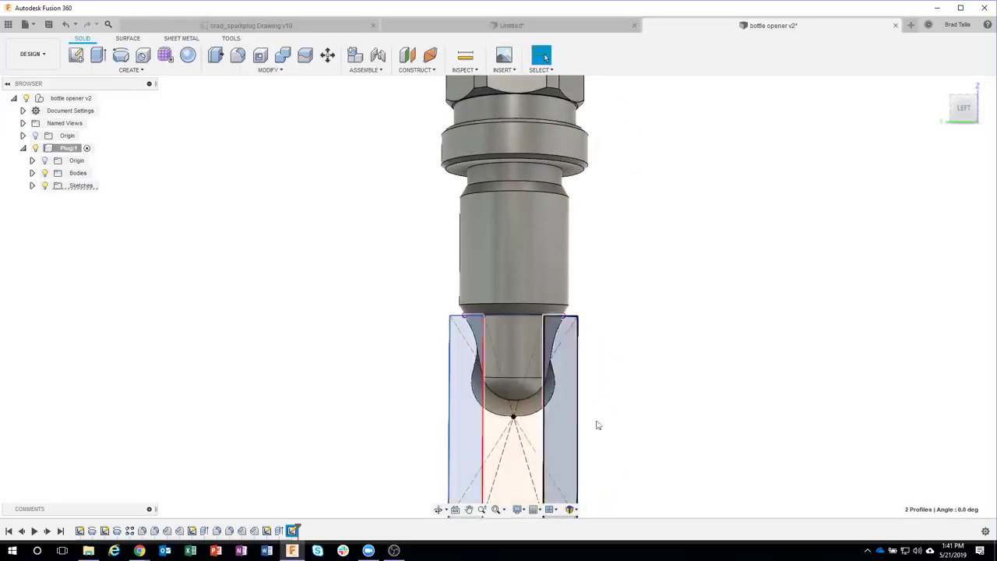
middle_click_drag(651, 411, 615, 374, "shift")
right_click(604, 370)
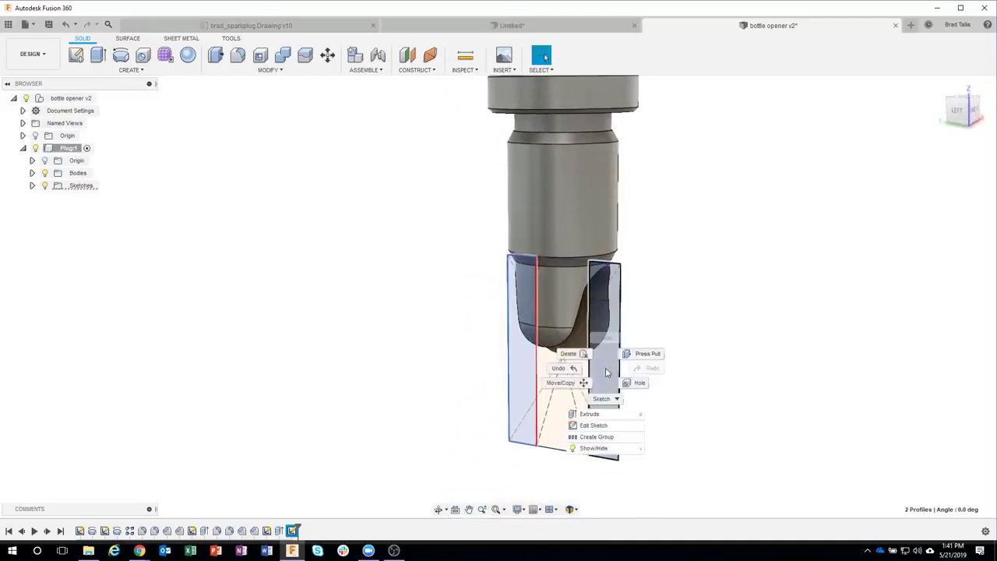
left_click(606, 415)
middle_click_drag(659, 400, 526, 366, "shift")
left_click_drag(509, 357, 427, 378)
Step: Make the cut symmetric at 0.334 in and apply it to flatten both tip sides
middle_click_drag(598, 355, 736, 261, "shift")
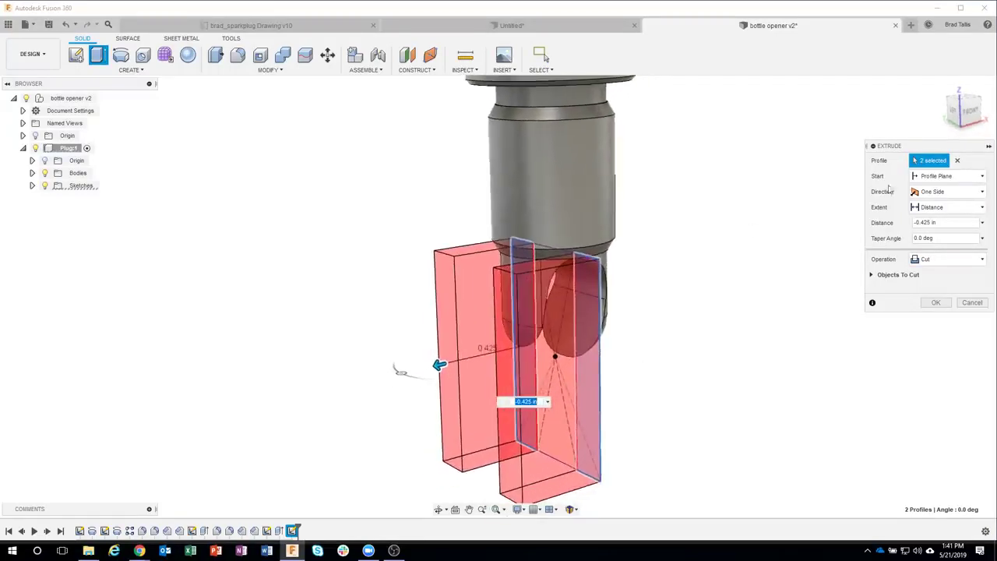
left_click(927, 192)
left_click(935, 231)
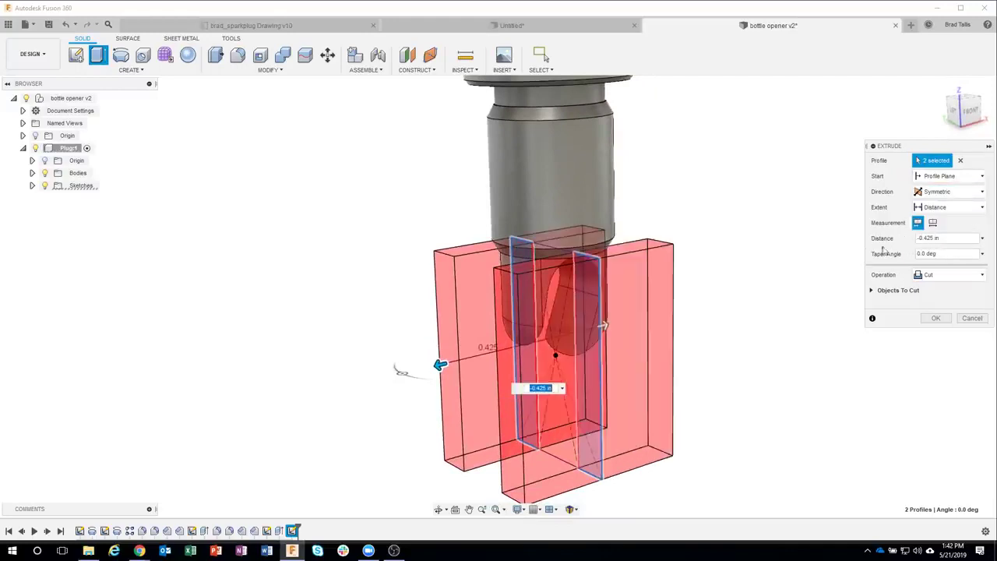
middle_click_drag(572, 333, 476, 338, "shift")
mouse_move(422, 356)
left_mouse_down()
mouse_move(457, 350)
mouse_move(440, 348)
left_mouse_up()
left_click(934, 318)
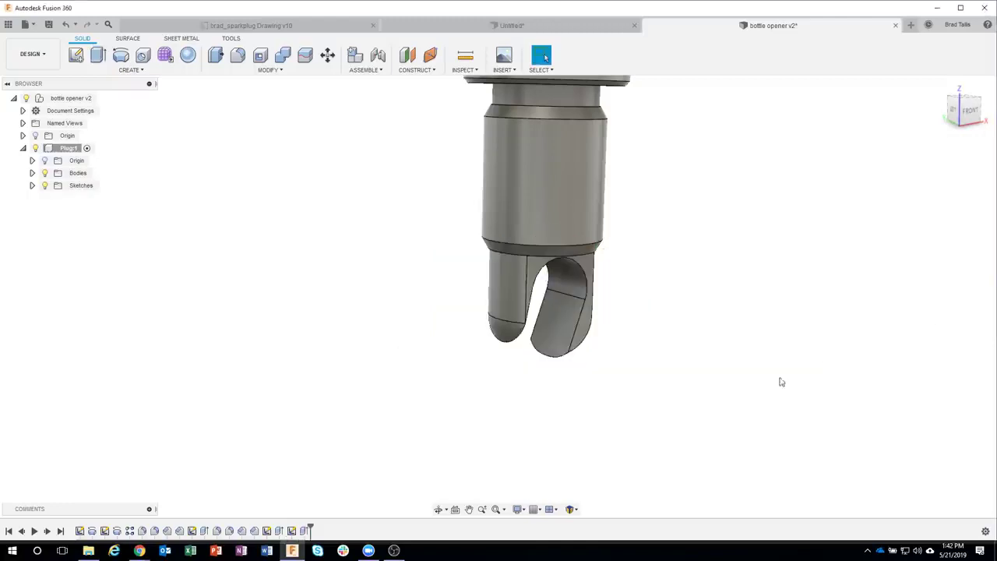
middle_click_drag(694, 311, 548, 261, "shift")
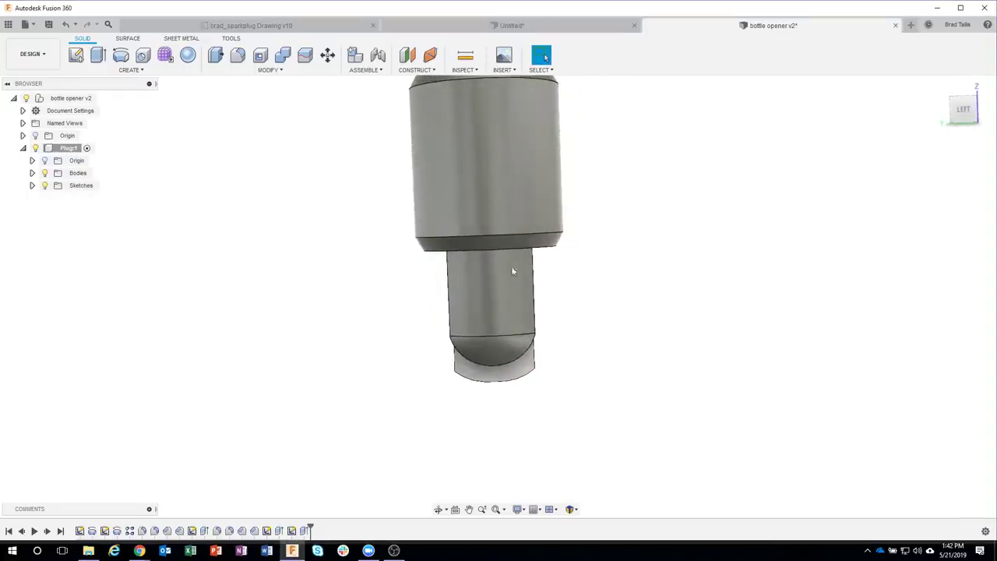
Step: Study the 135° angle in the sparkplug drawing's Detail C, then switch back to bottle opener v2
middle_click_drag(433, 289, 534, 278, "shift")
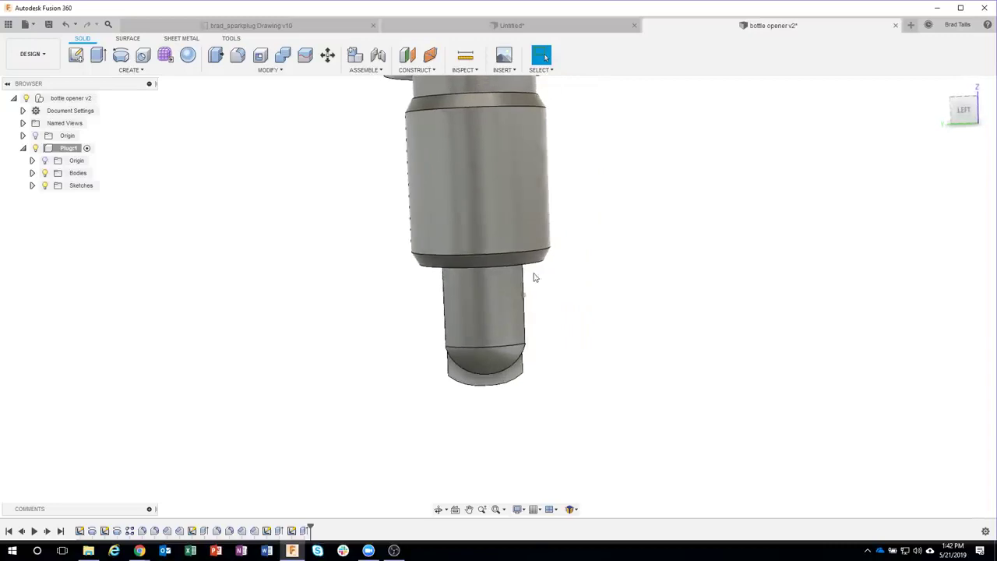
middle_click_drag(547, 312, 653, 287, "shift")
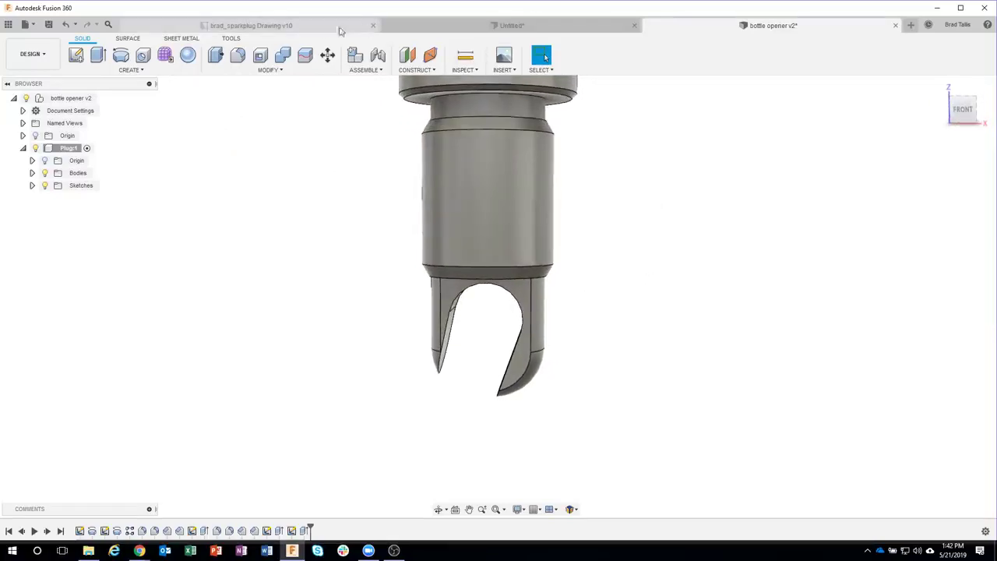
left_click(312, 26)
scroll(532, 272, "down", 1)
middle_click_drag(502, 203, 612, 374)
scroll(550, 278, "down", 1)
middle_click_drag(394, 177, 512, 345)
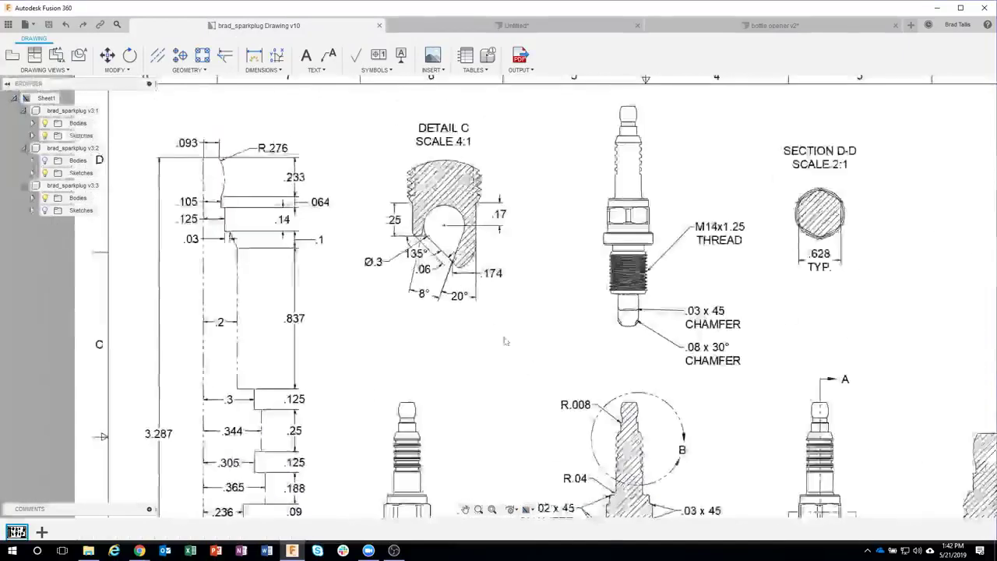
scroll(433, 222, "up", 3)
scroll(419, 242, "up", 1)
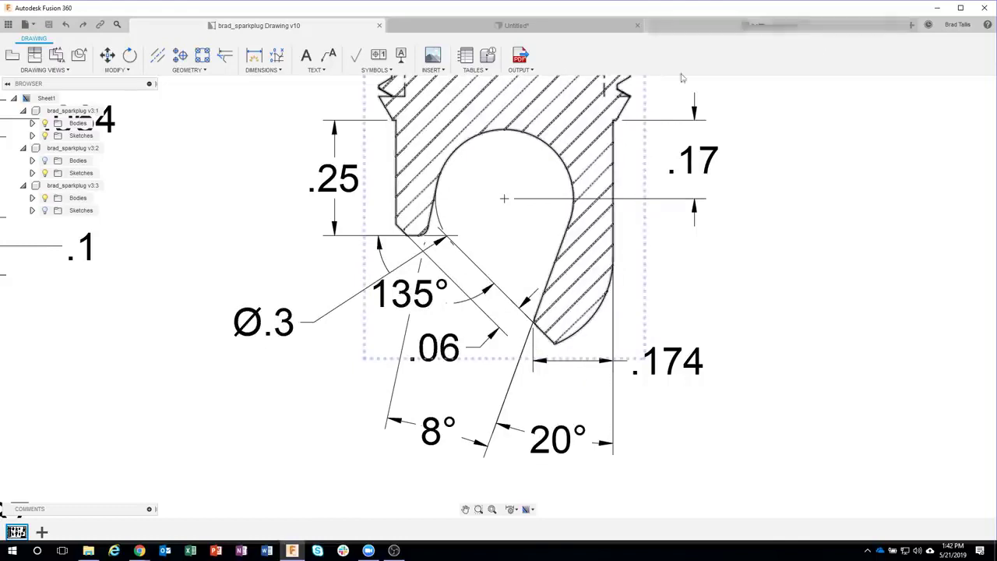
left_click(404, 296)
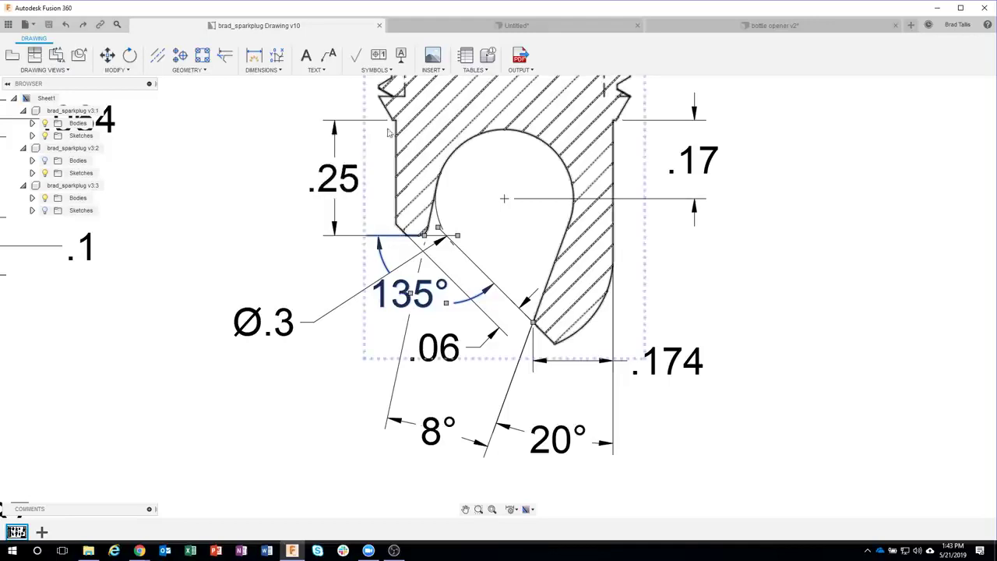
left_click(736, 26)
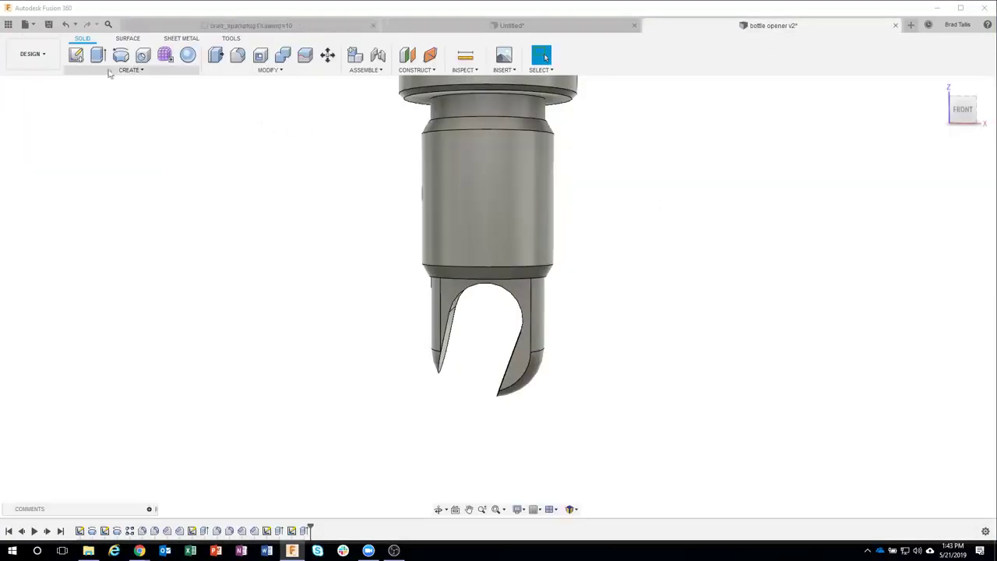
left_click(76, 54)
Step: Place the new sketch on the front origin plane through the opener tip
left_click(501, 356)
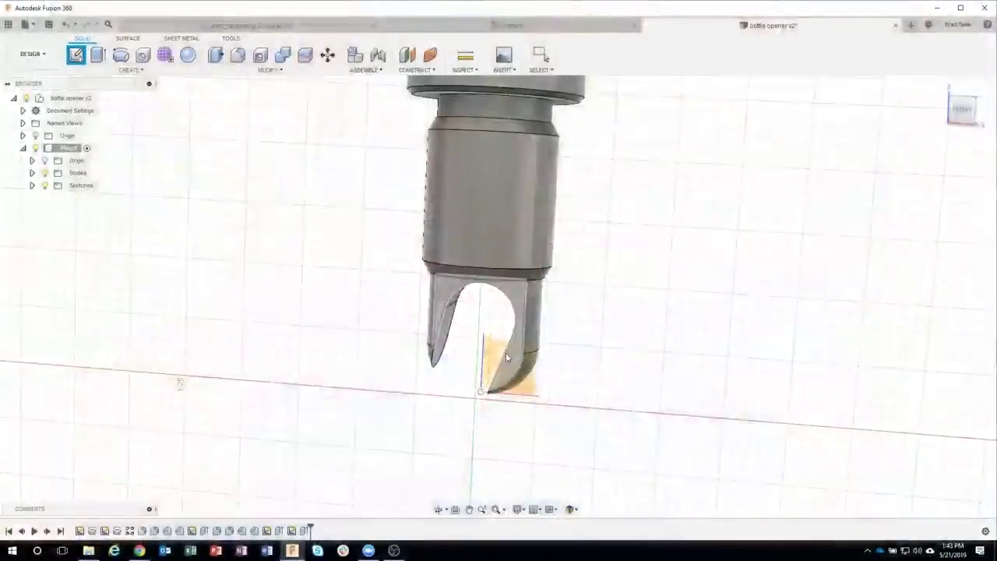
mouse_move(506, 353)
middle_mouse_down("shift")
mouse_move(417, 285)
mouse_move(491, 345)
middle_mouse_up("shift")
left_click(494, 344)
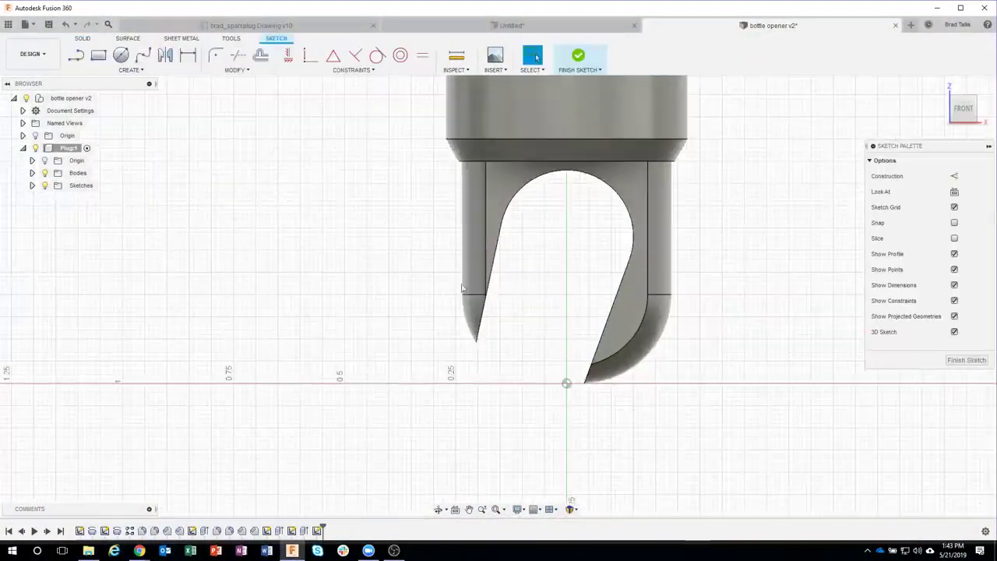
Step: Draw a closed four-sided line profile across the tip with a slanted right edge
left_click(77, 56)
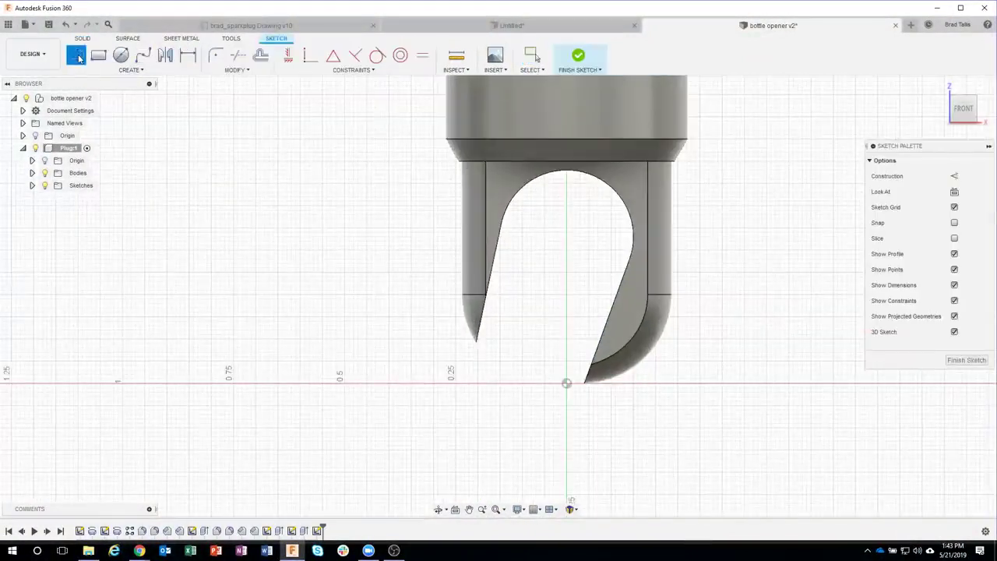
left_click(422, 274)
left_click_drag(507, 274, 666, 395)
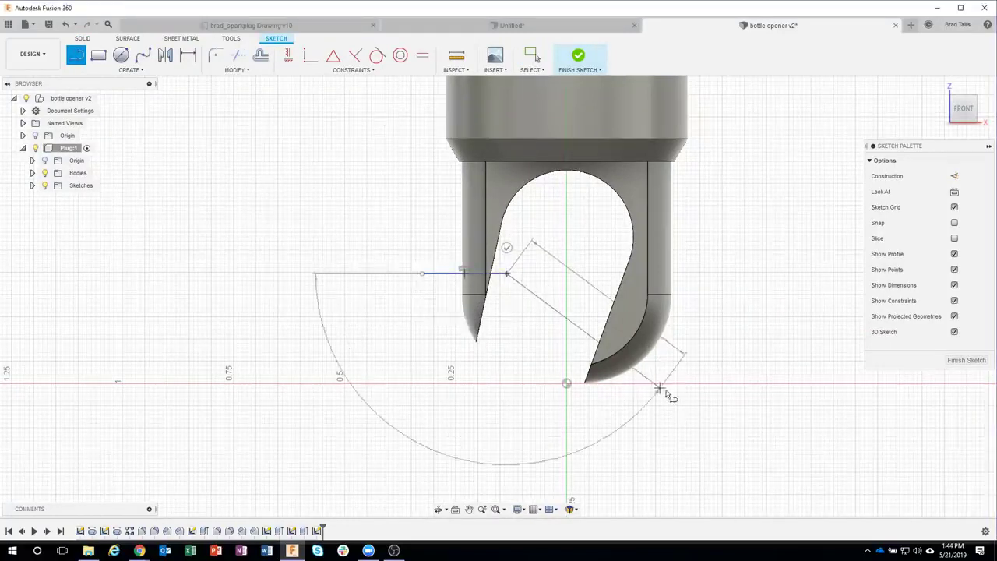
left_click(671, 403)
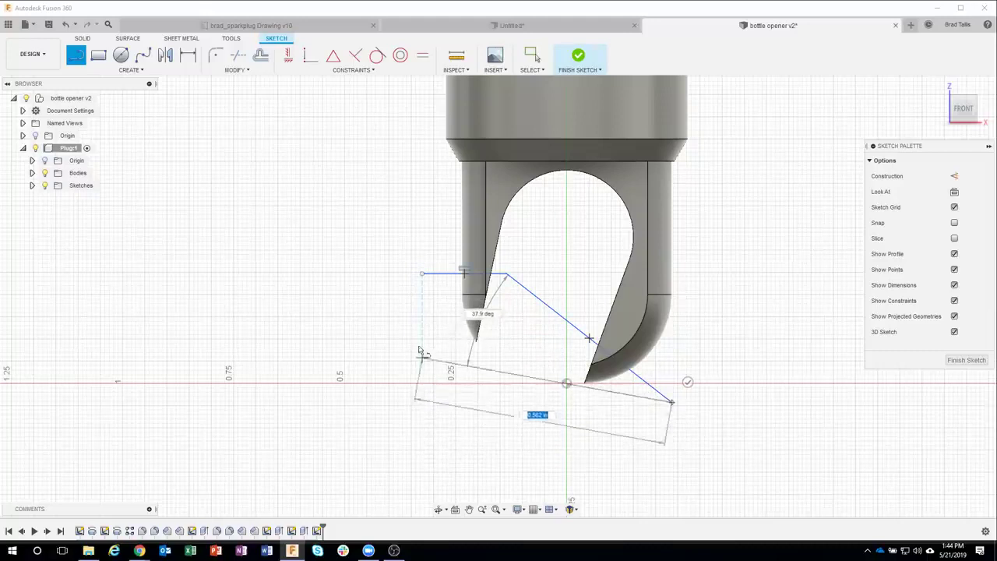
left_click(421, 402)
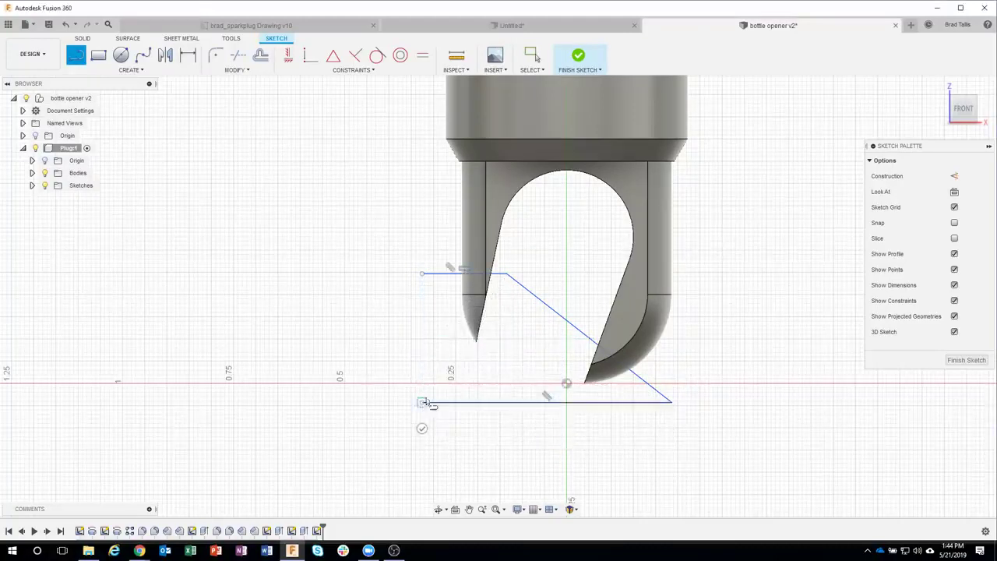
left_click(422, 275)
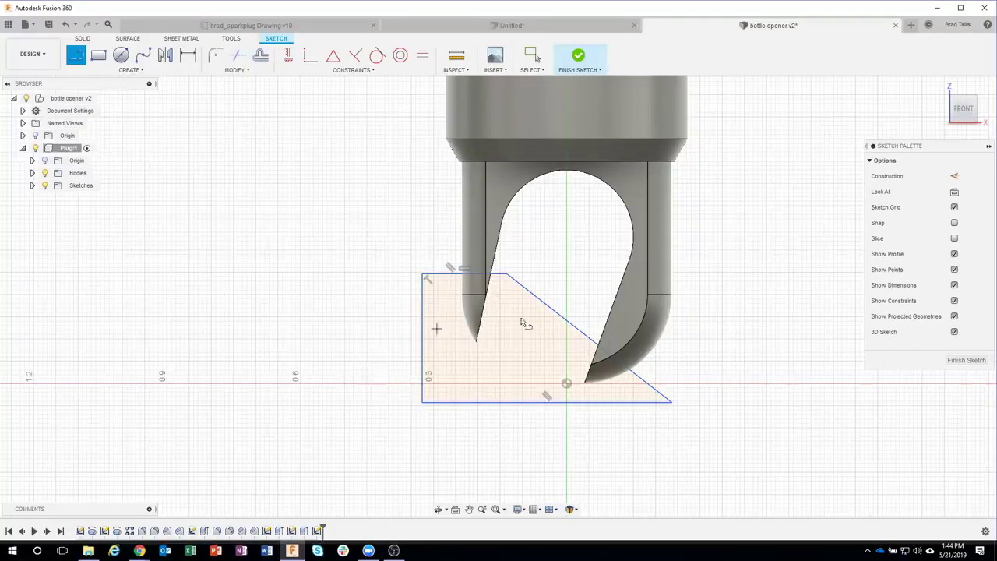
Step: Dimension the slanted edge at 135° to the top edge and the top 0.25 in below the shoulder
key("d")
left_click(499, 276)
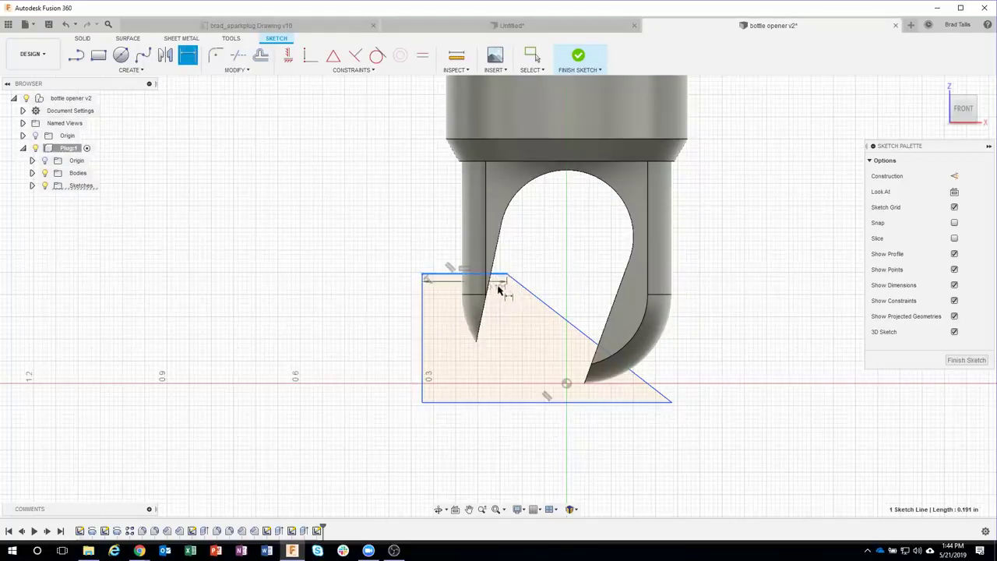
left_click(542, 309)
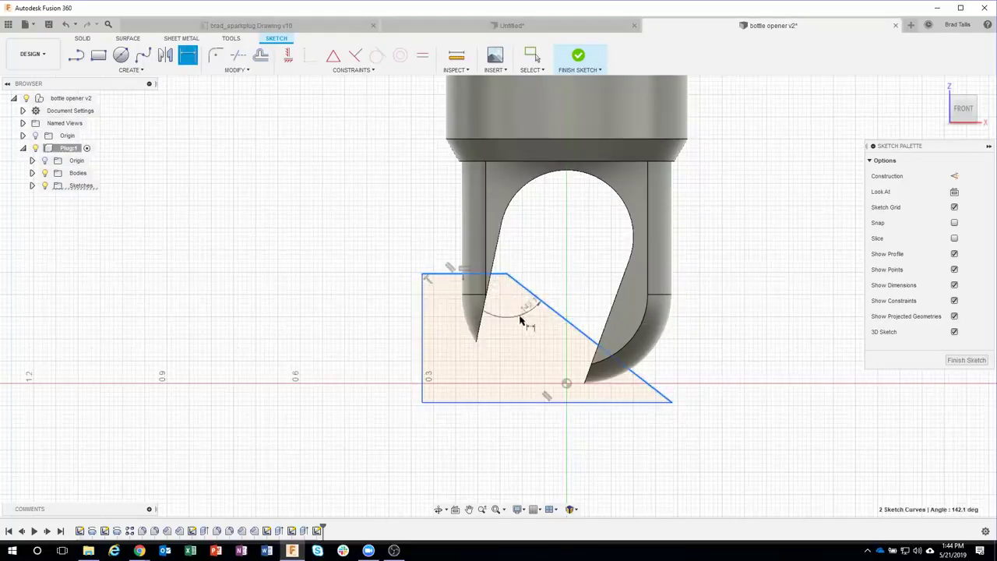
left_click(507, 322)
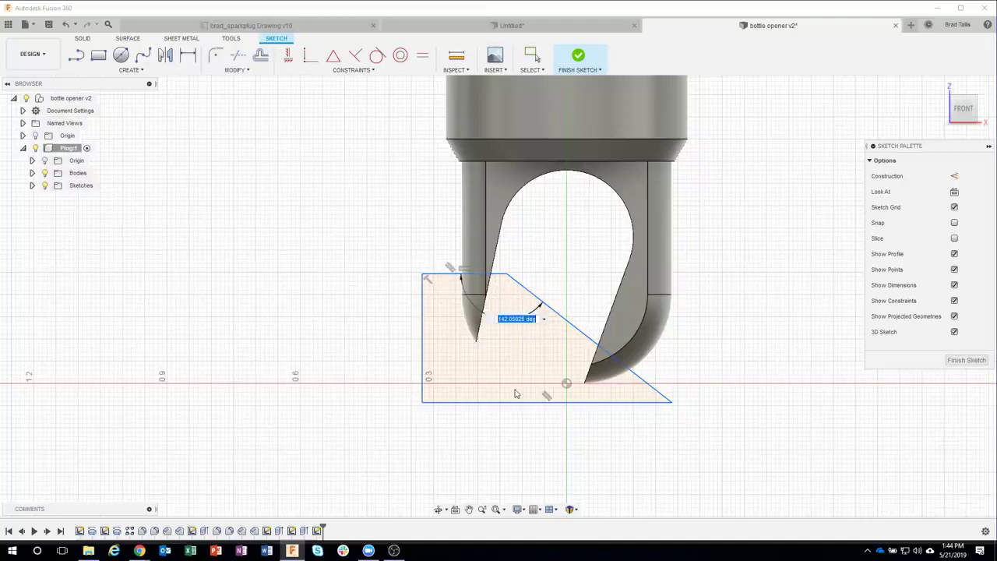
type("135")
key("Return")
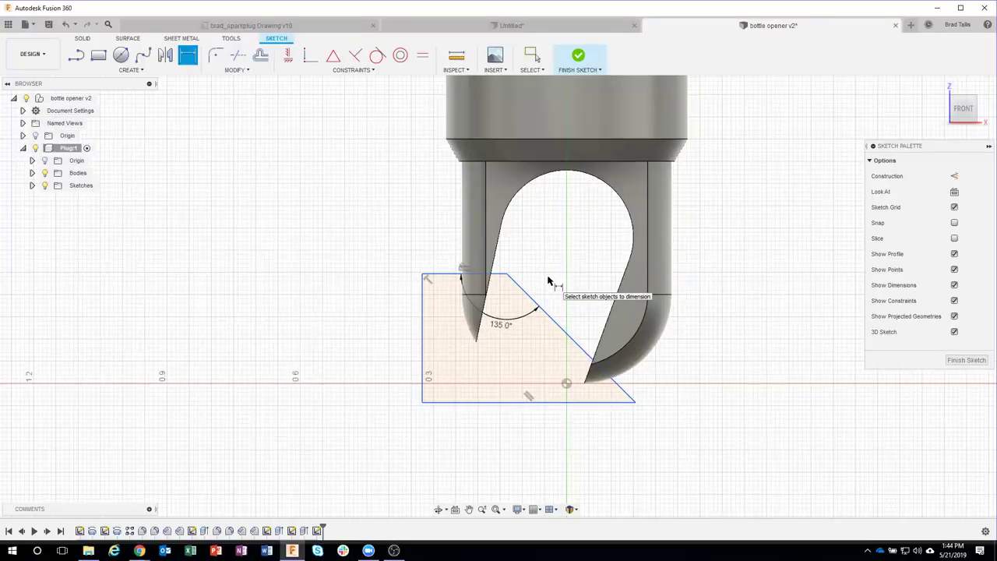
left_click(459, 164)
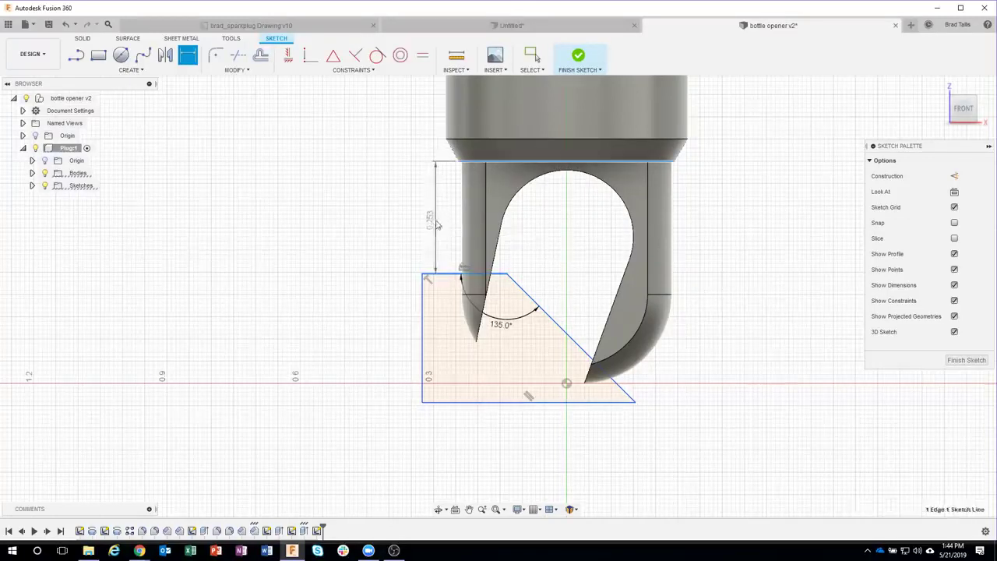
left_click(433, 220)
key("BackSpace")
type(".25")
key("Return")
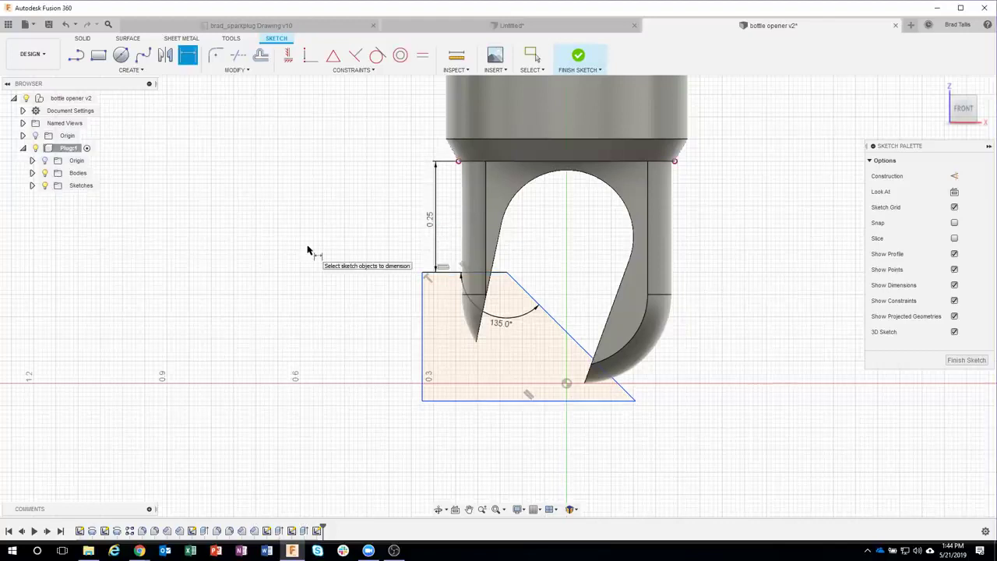
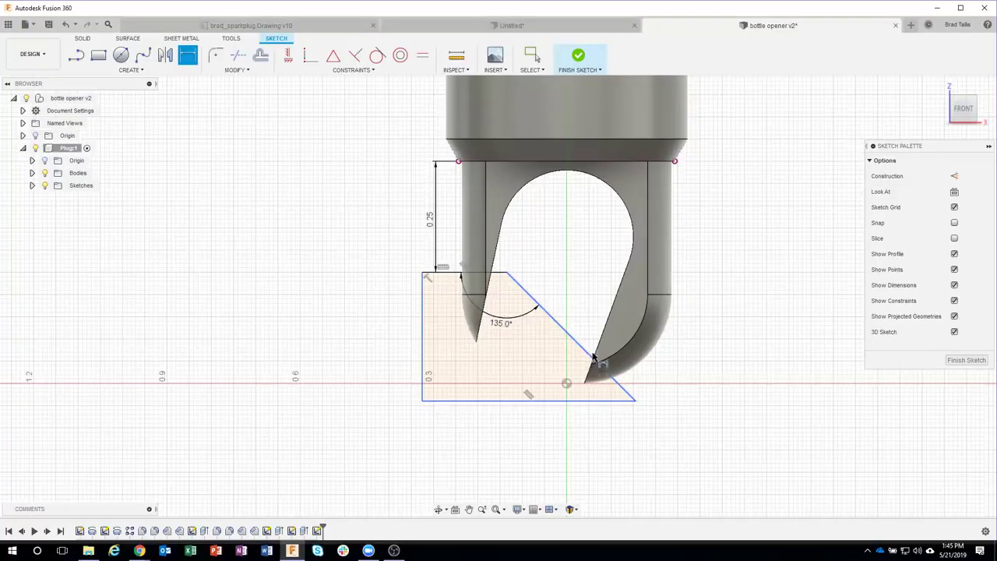
Step: Start an angle dimension between the diagonal line and the horizontal edge, then cancel it
left_click(595, 363)
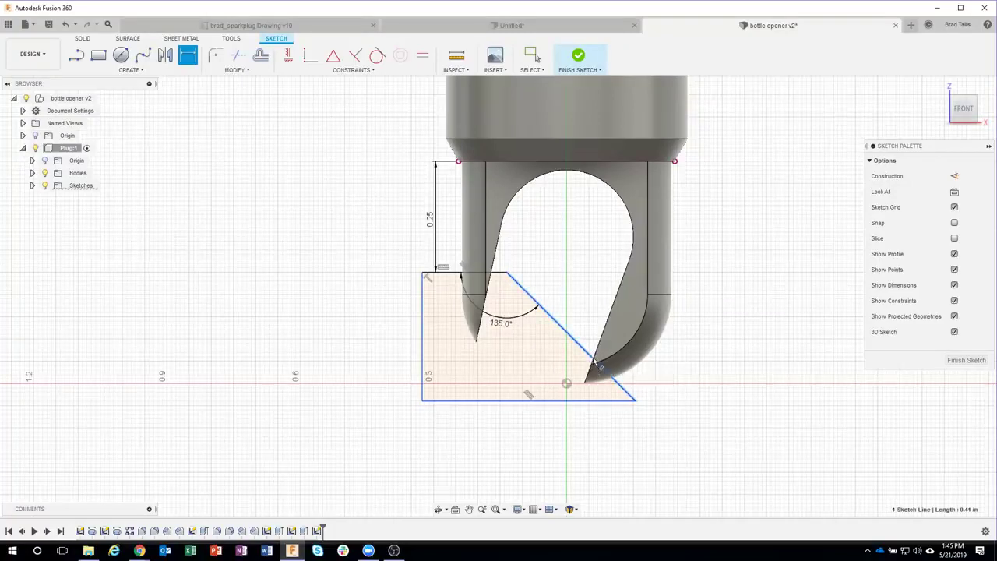
left_click(670, 295)
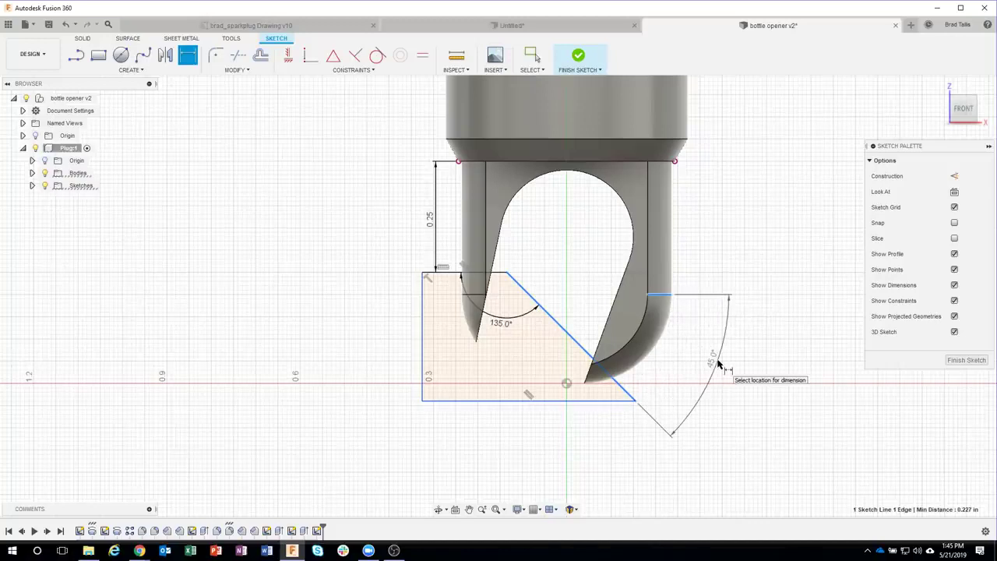
key("Escape")
scroll(595, 360, "up", 4)
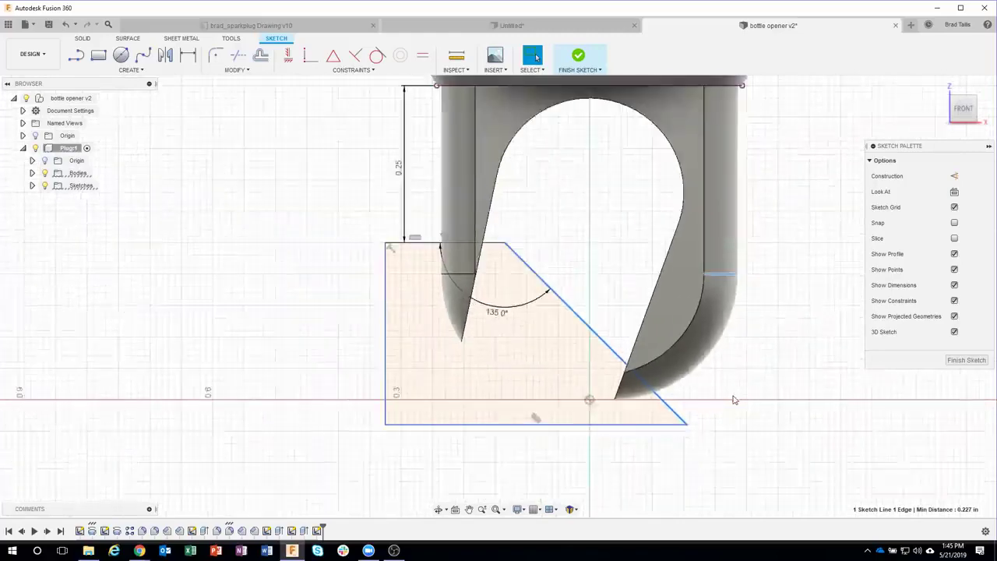
scroll(732, 397, "down", 3)
key("Escape")
scroll(751, 390, "down", 1)
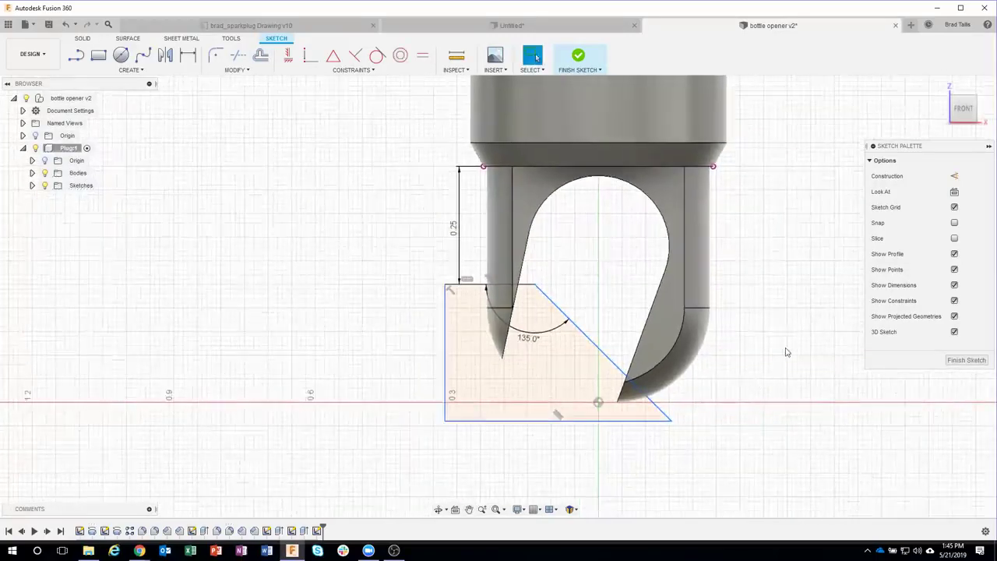
Step: Project the plug body's outline into the sketch, briefly hiding the bodies to check it
left_click(117, 72)
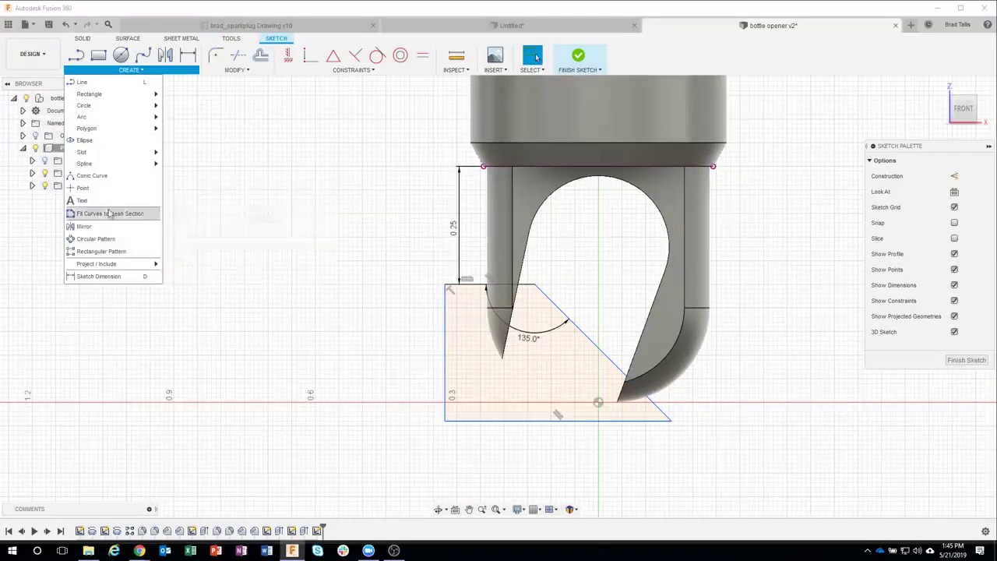
mouse_move(136, 269)
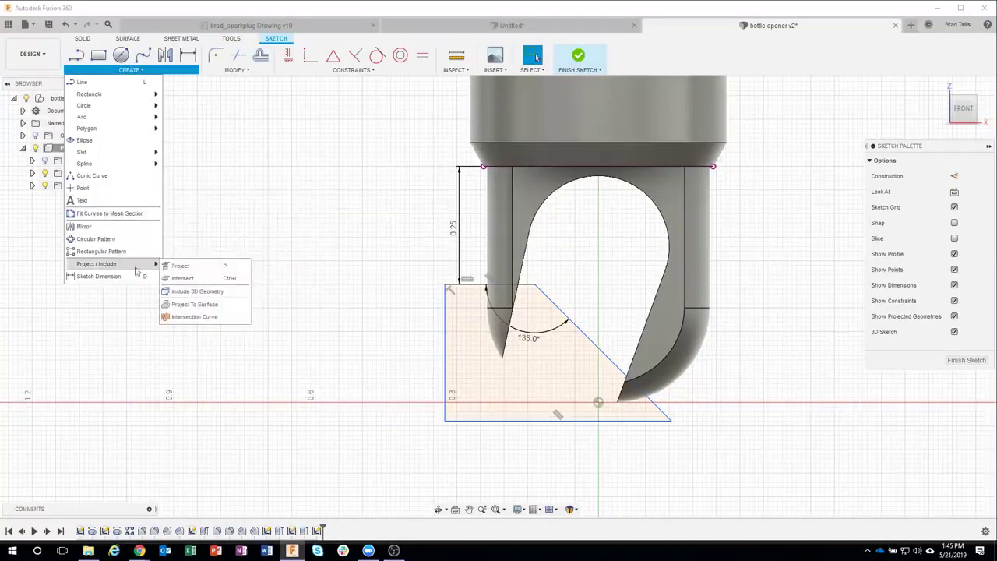
left_click(190, 269)
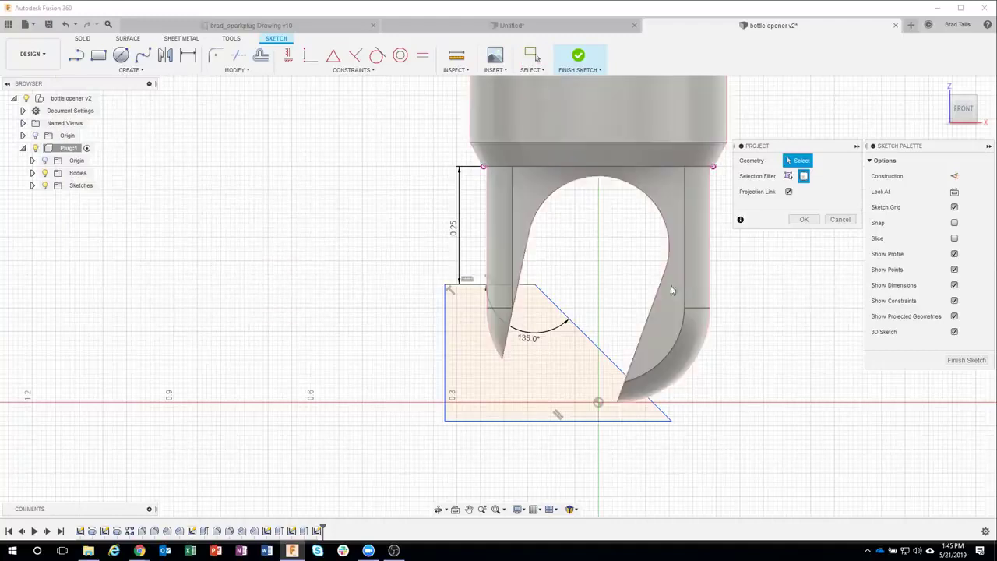
left_click(698, 288)
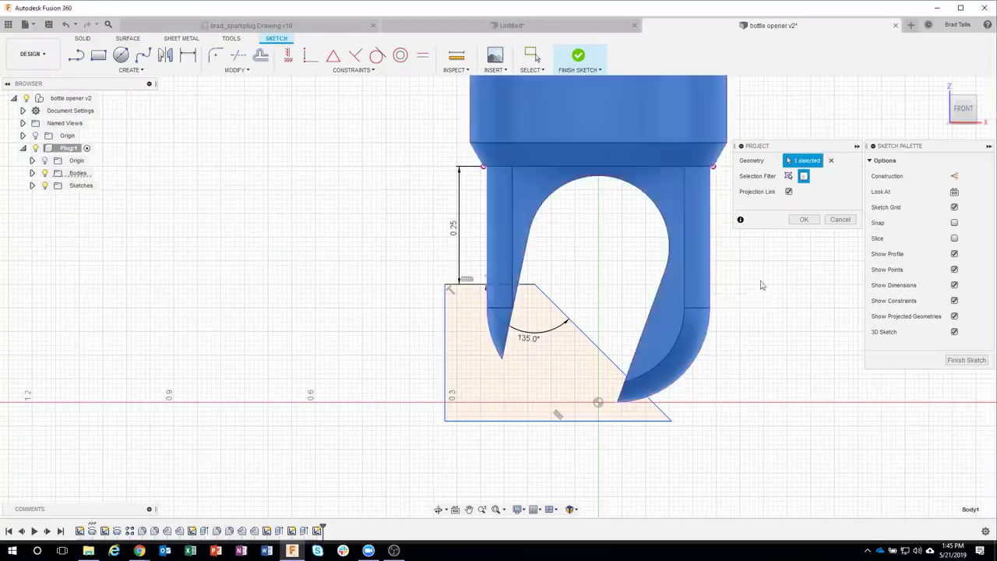
left_click(804, 219)
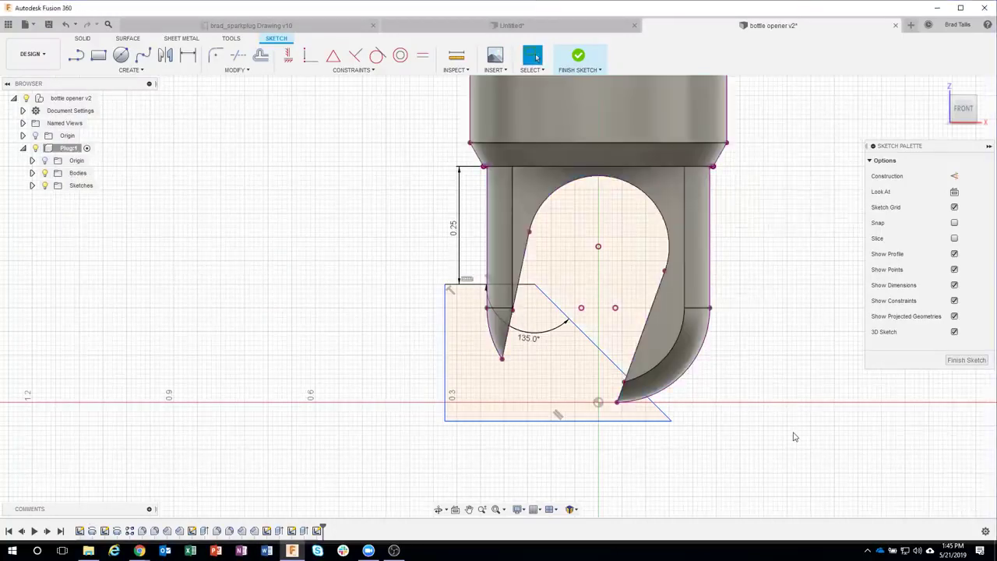
left_click(46, 173)
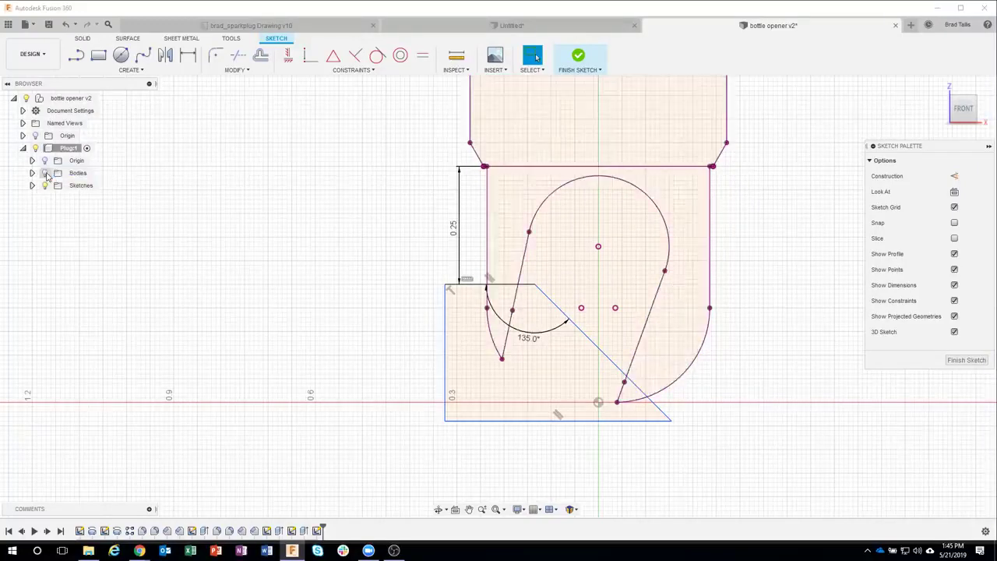
left_click(45, 173)
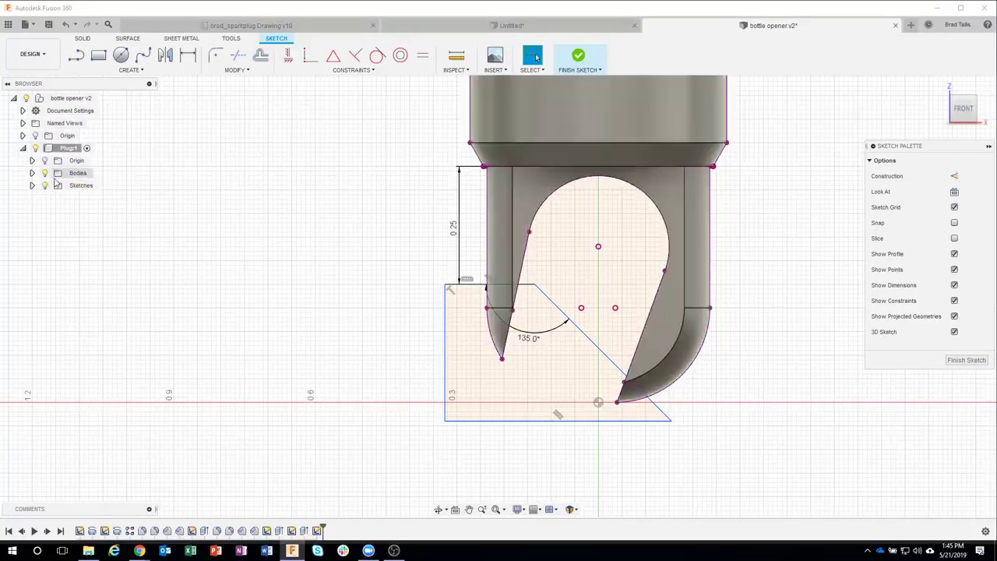
left_click(188, 54)
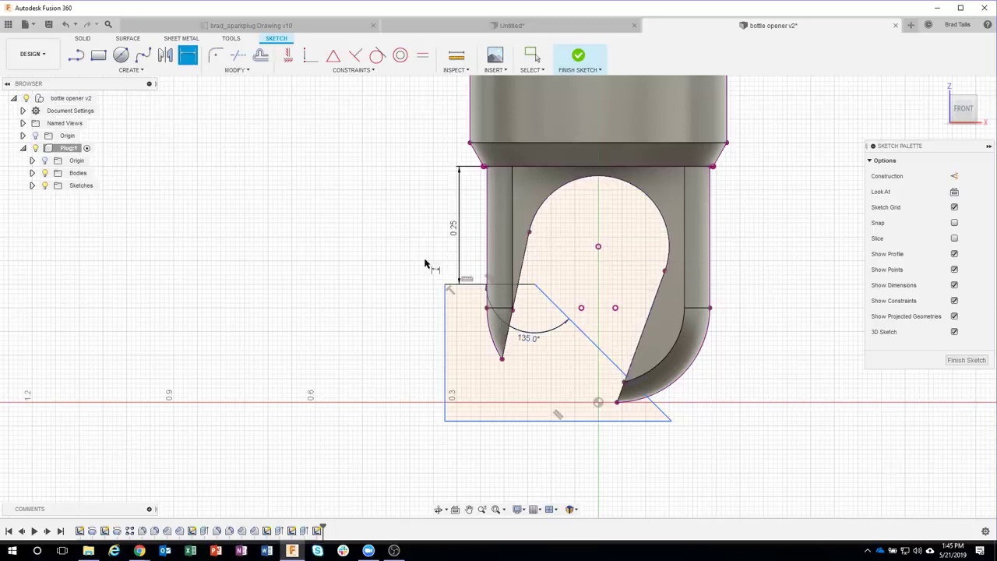
Step: Dimension the diagonal's lower end to the plug's right vertex horizontally at 0.174 in
left_click(138, 71)
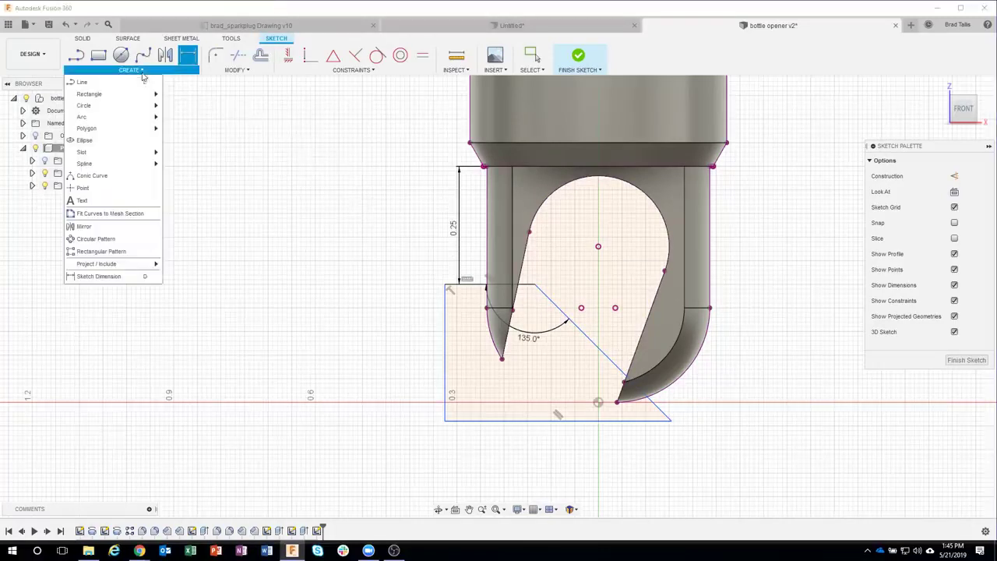
left_click(109, 194)
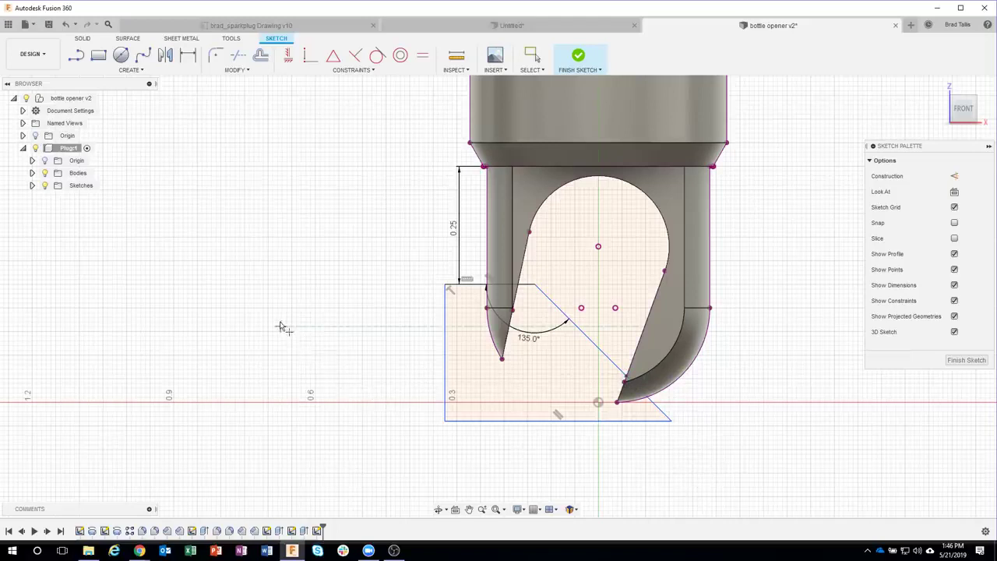
left_click(188, 55)
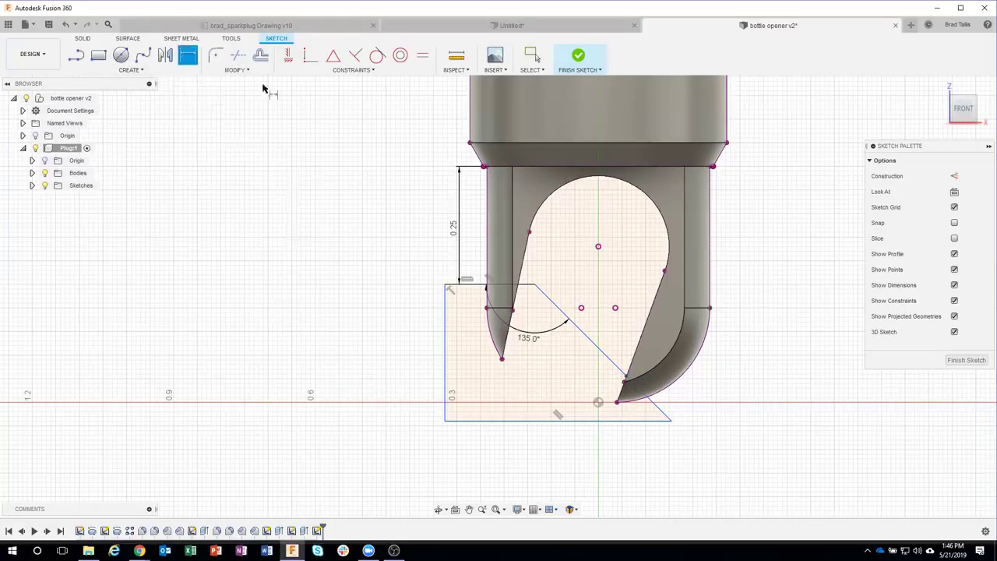
left_click(627, 379)
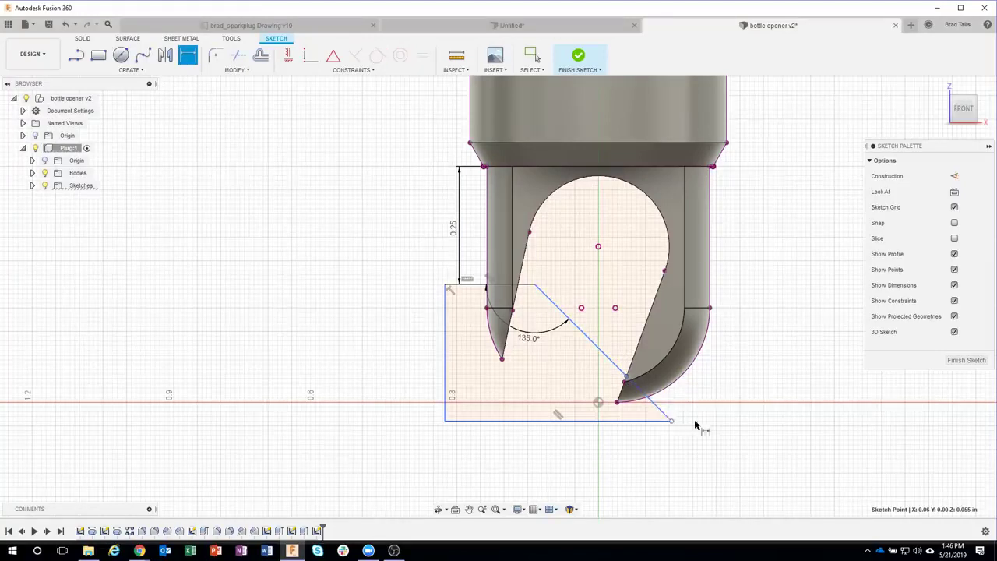
left_click(709, 308)
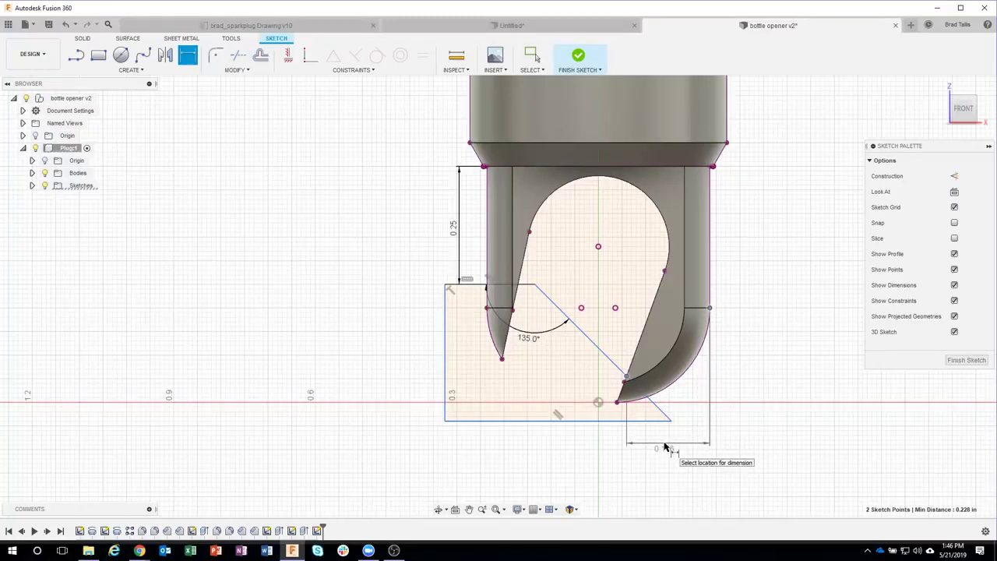
left_click(664, 447)
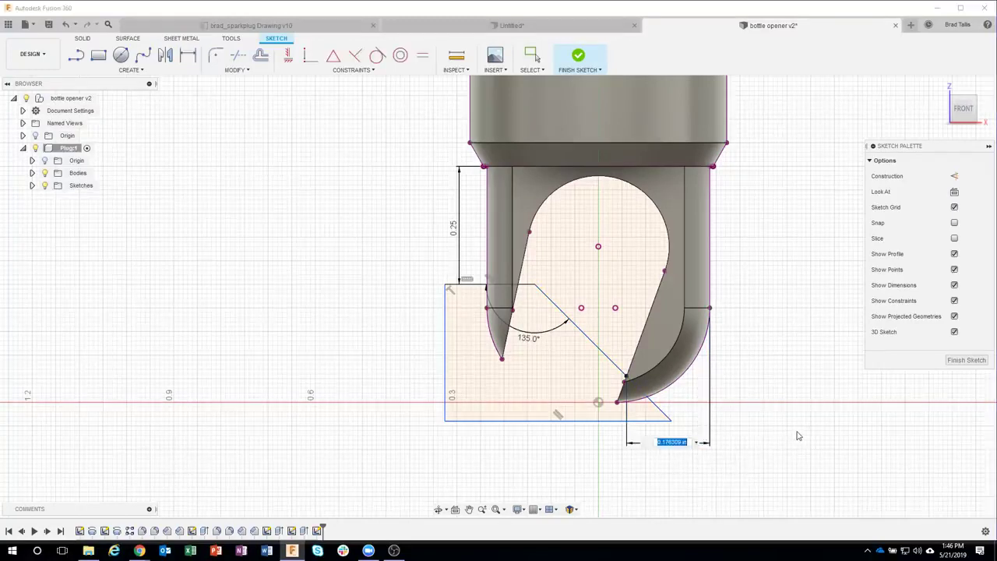
key("BackSpace")
key("Return")
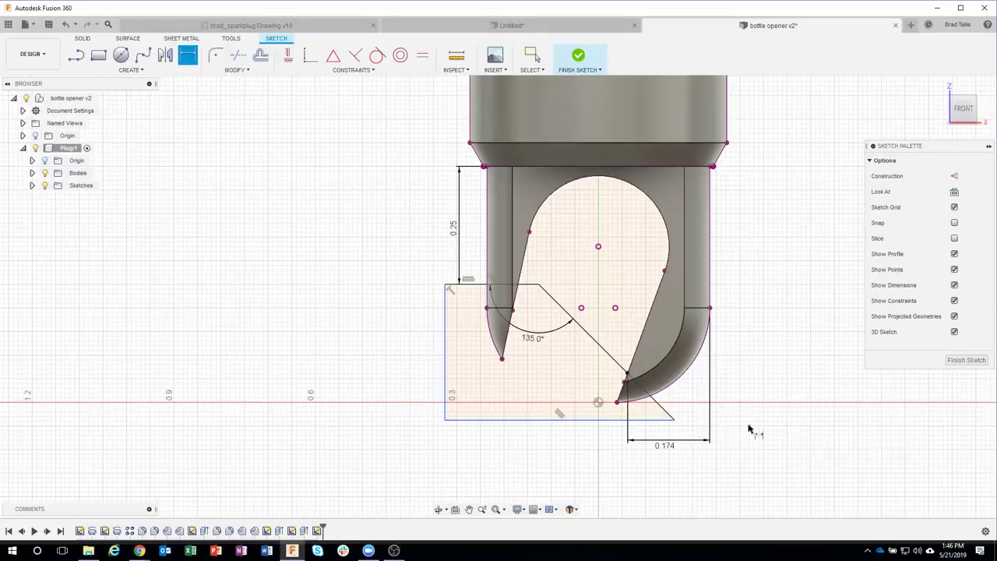
Step: Undo and redo the 0.174 dimension to compare the profile before and after
scroll(663, 409, "up", 5)
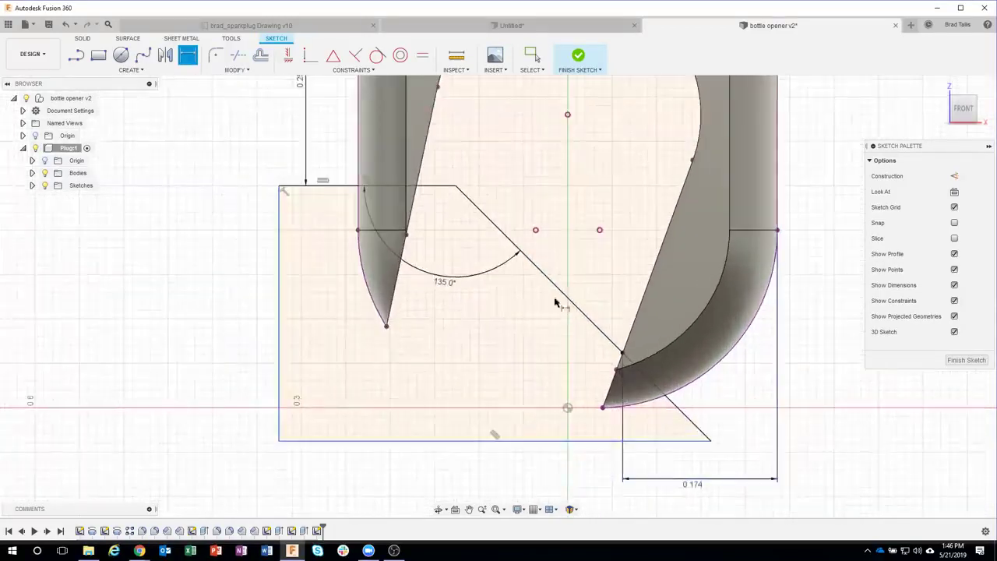
scroll(582, 313, "up", 1)
middle_click_drag(647, 329, 577, 214)
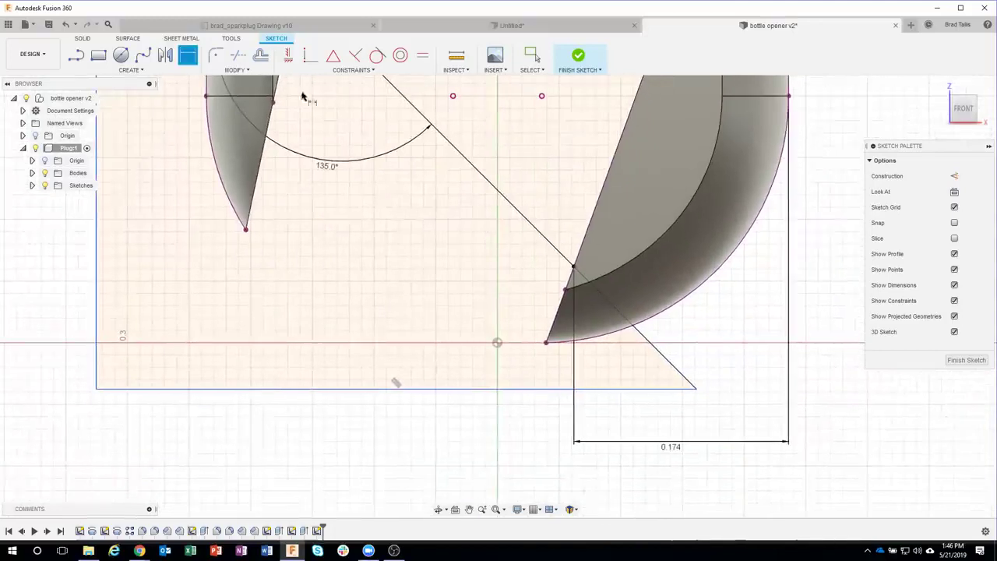
key("Escape")
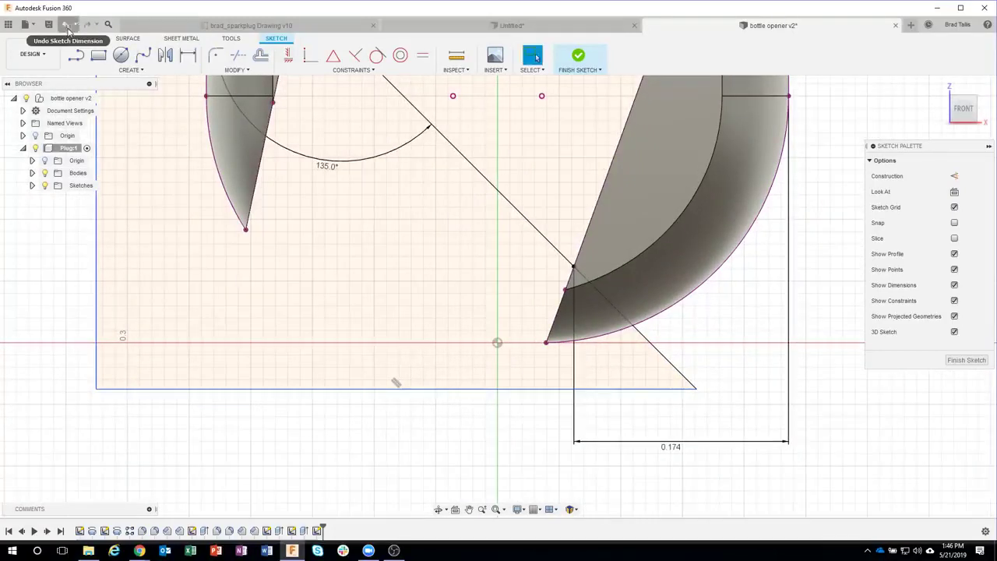
left_click(67, 28)
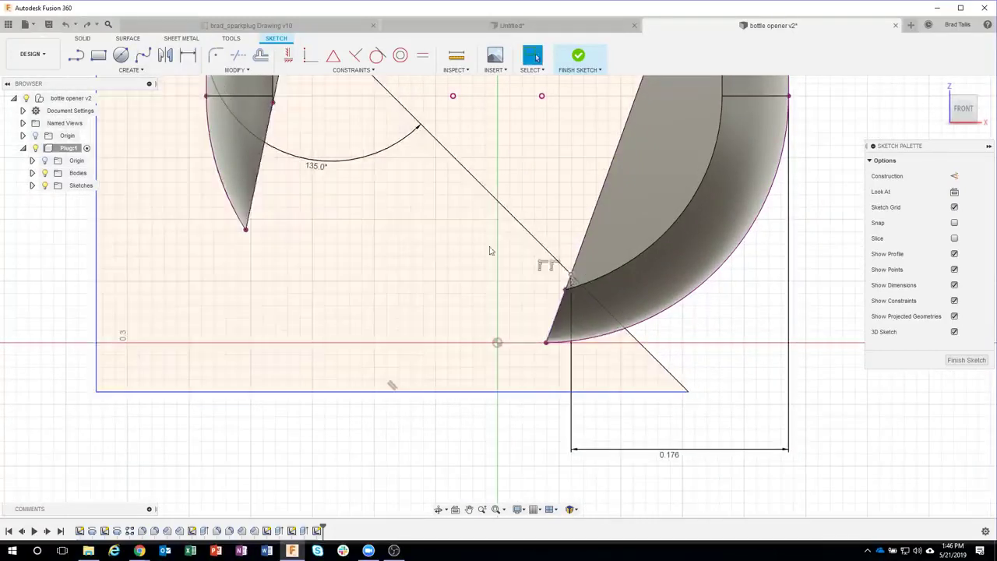
left_click(91, 24)
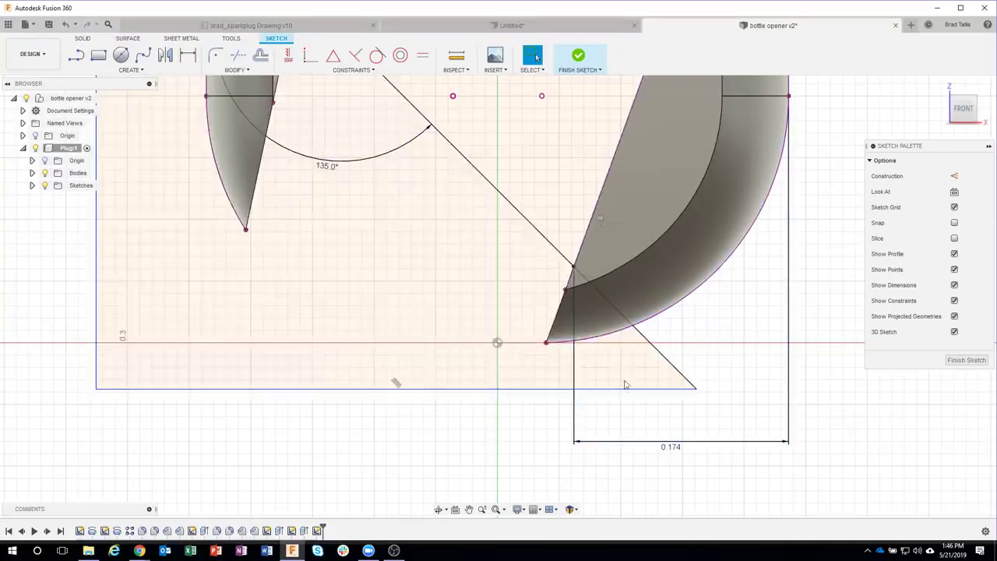
scroll(545, 437, "down", 4)
scroll(363, 415, "down", 2)
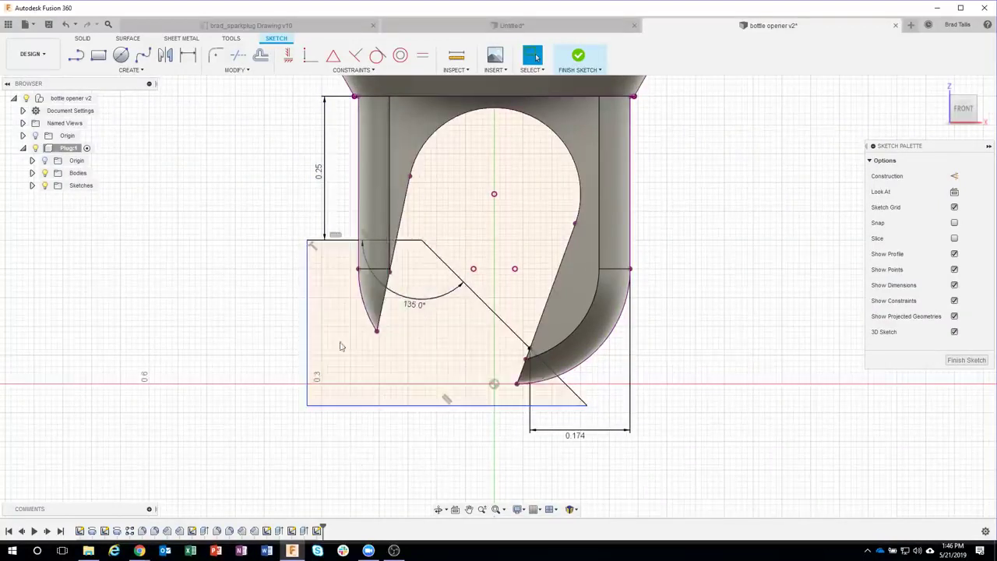
Step: Finish the sketch and select the slotted-end profile plus both slot-tip profiles
left_click(579, 59)
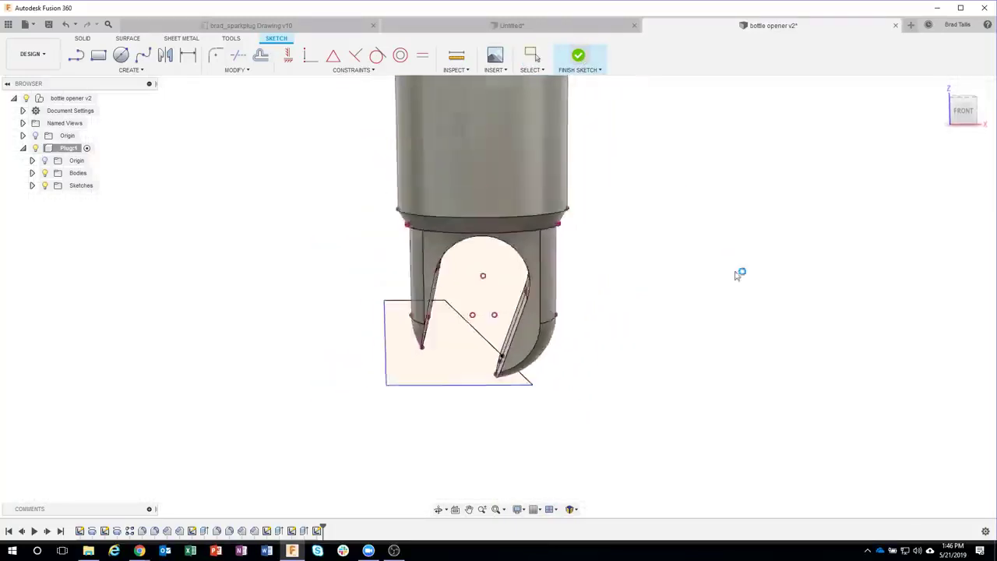
middle_click_drag(764, 364, 728, 366, "shift")
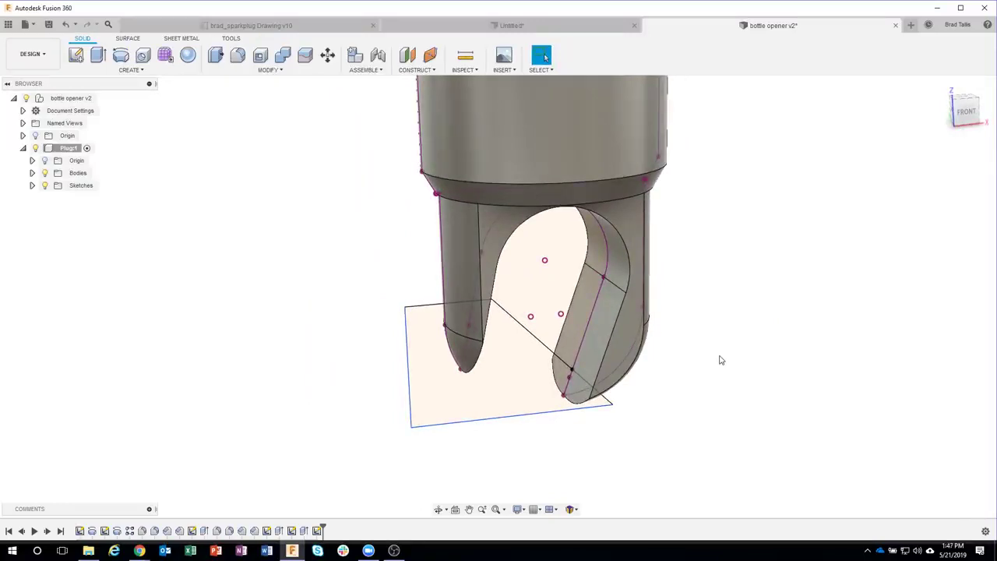
left_click(499, 397)
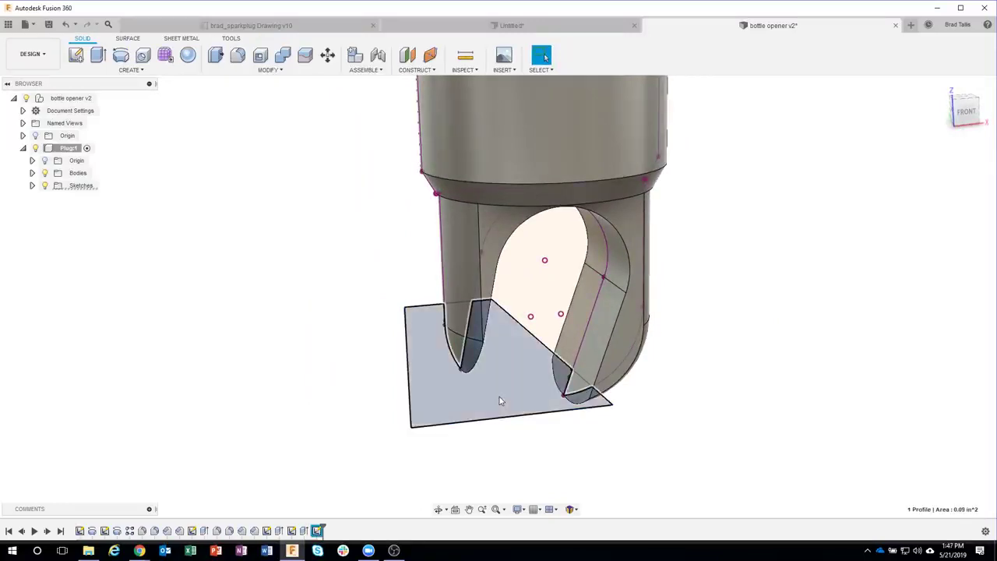
middle_click_drag(499, 396, 477, 435, "shift")
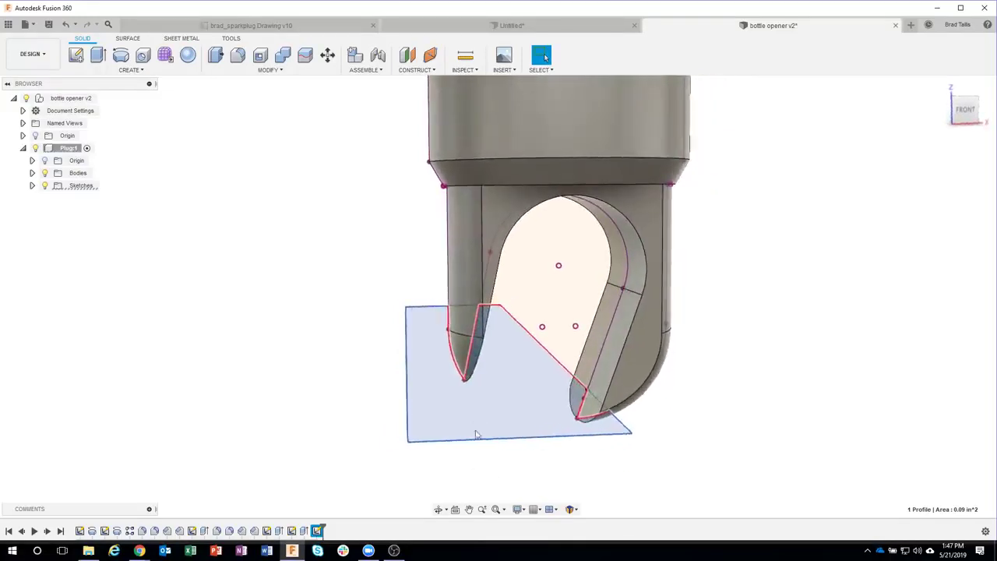
left_click(463, 355)
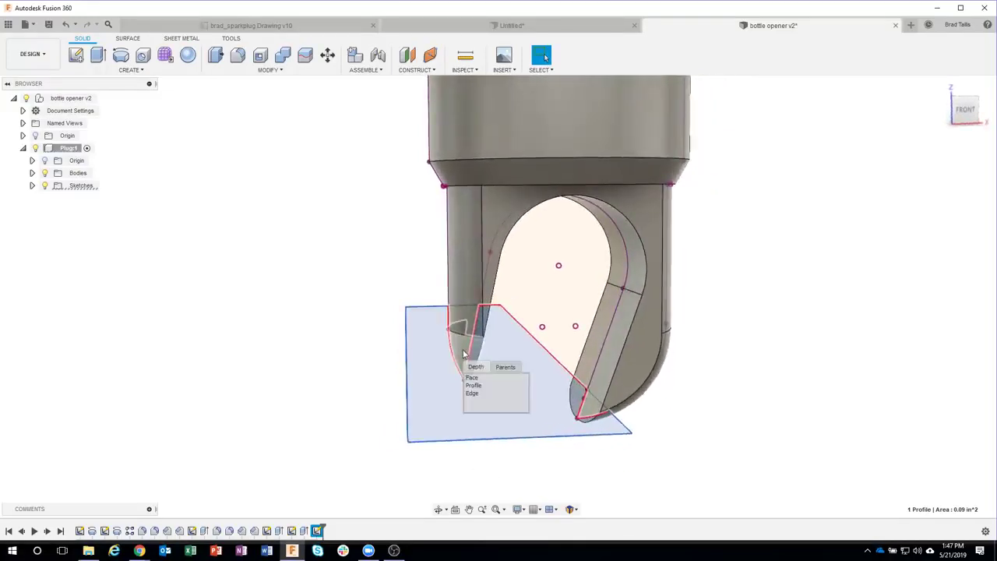
left_click(474, 385)
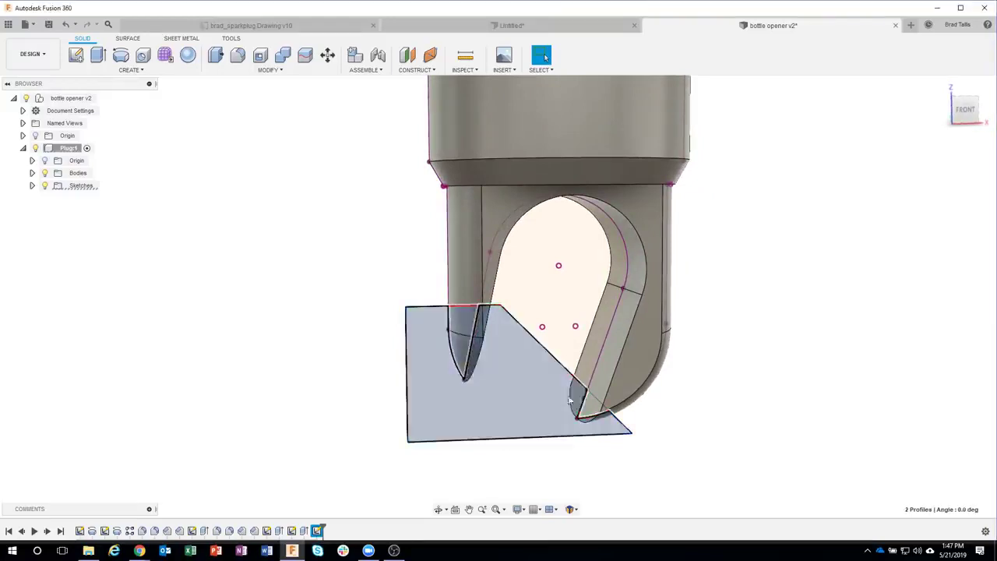
left_click(592, 412)
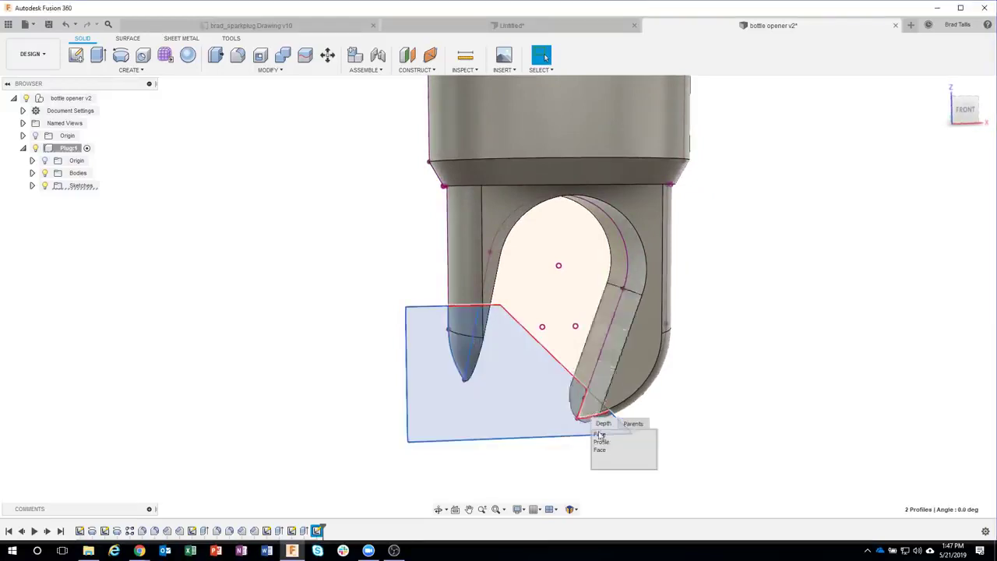
left_click(633, 441)
Step: Clear the selection, zoom out to the whole plug, and bring up the marking menu
left_click(774, 349)
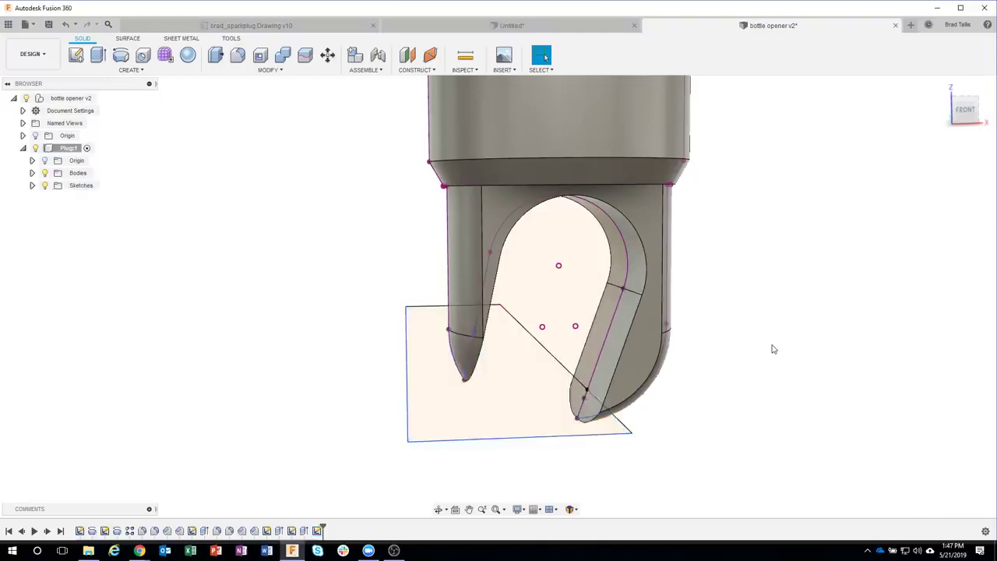
scroll(773, 348, "down", 5)
middle_click_drag(772, 348, 668, 225)
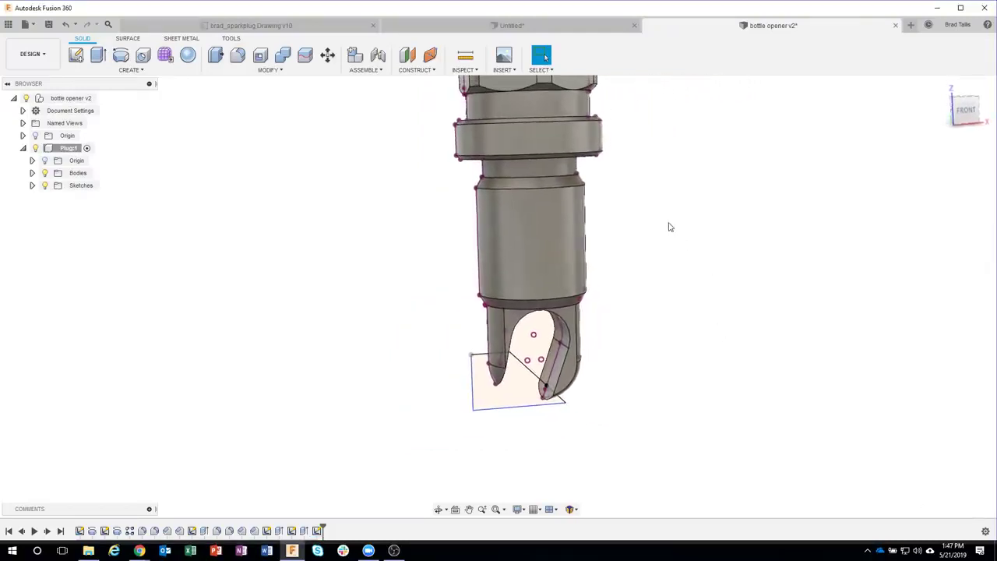
right_click(669, 225)
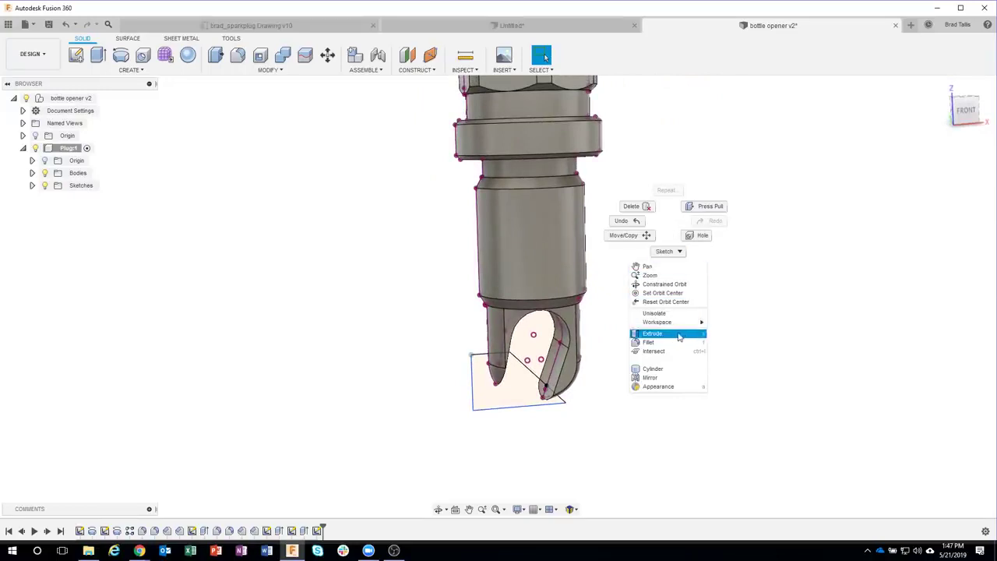
Step: Extrude-cut the three angled tip profiles symmetrically with extent All through the opener body
left_click(678, 337)
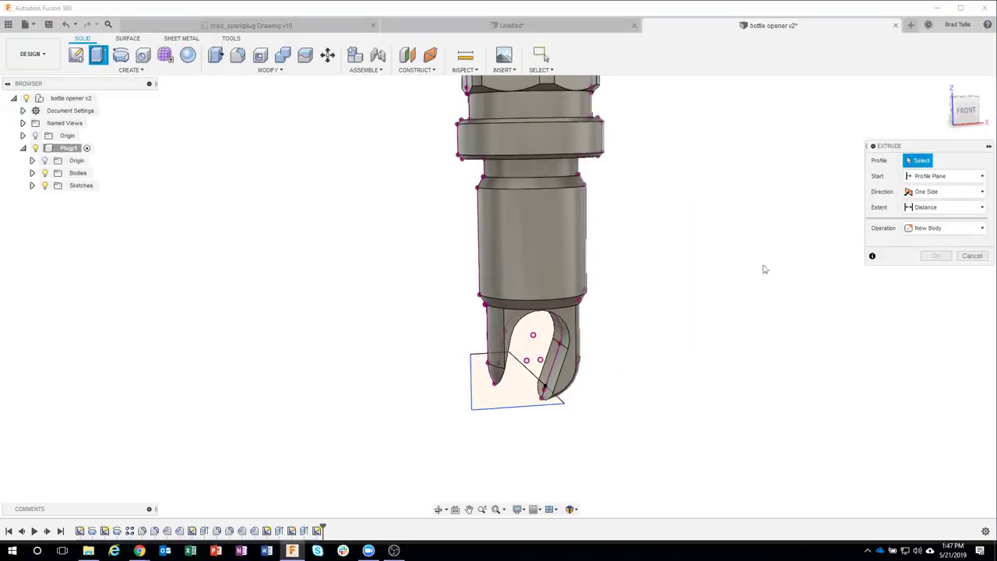
left_click_drag(429, 337, 616, 460)
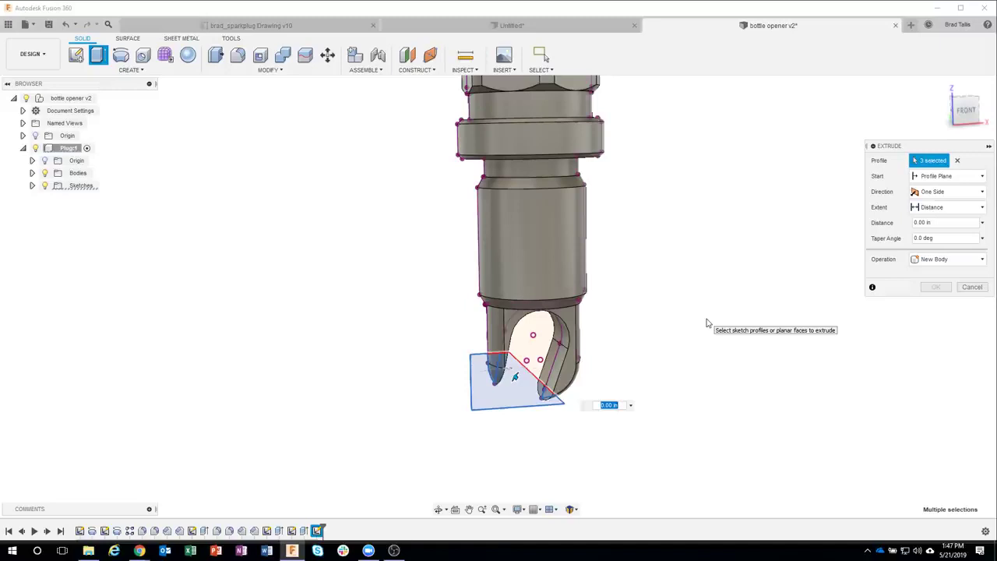
middle_click_drag(705, 320, 489, 382, "shift")
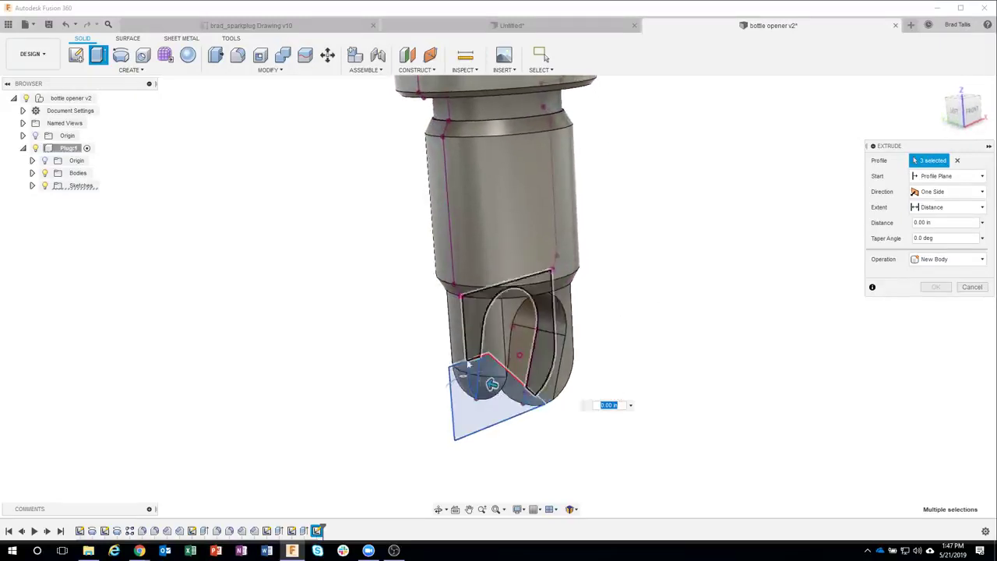
left_click_drag(493, 385, 428, 364)
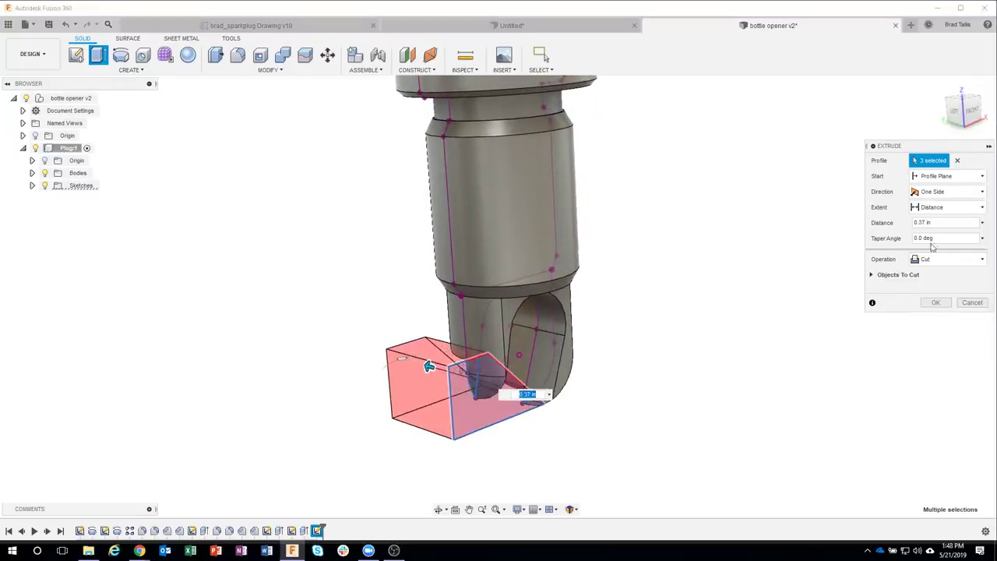
left_click(950, 192)
left_click(934, 232)
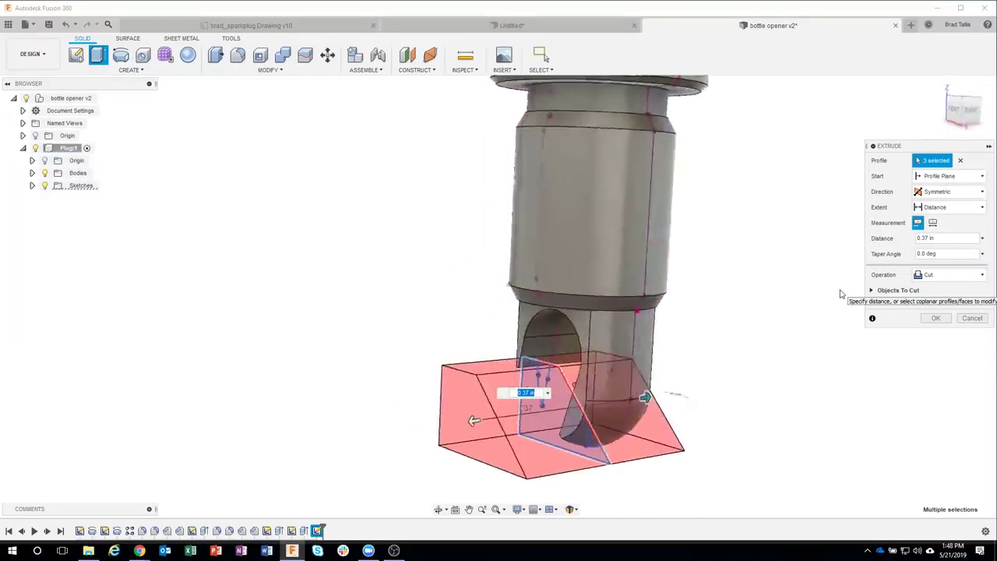
left_click(952, 208)
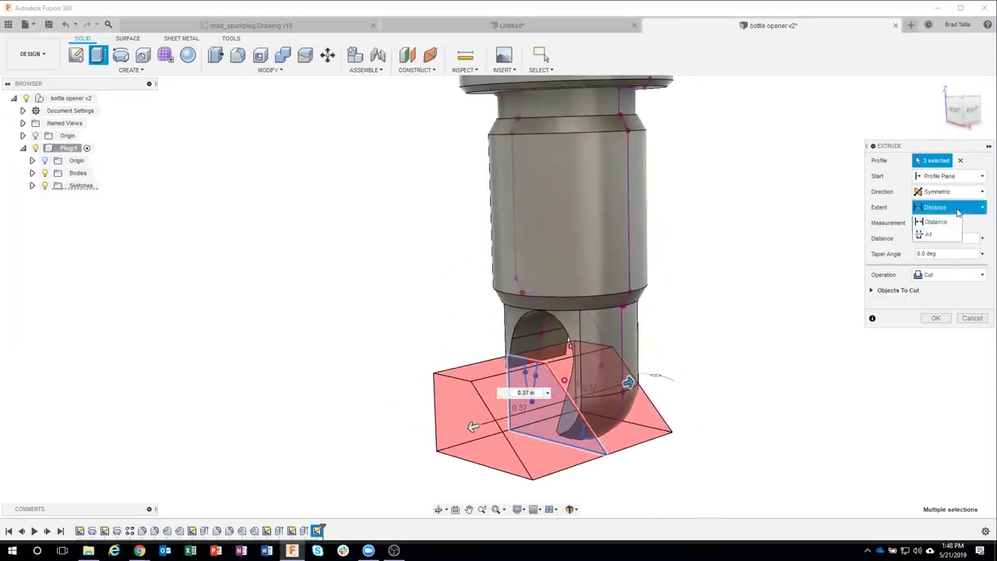
left_click(947, 235)
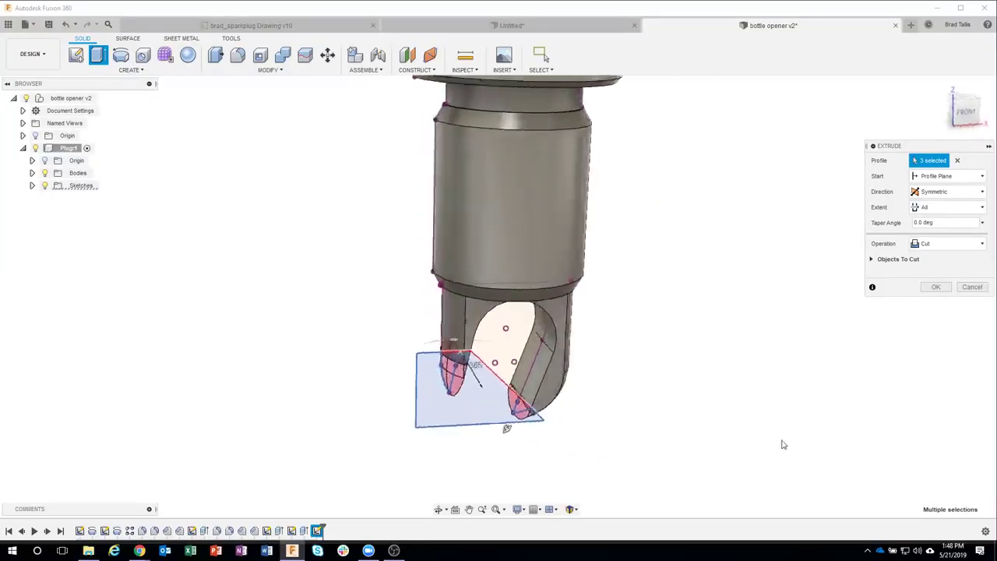
left_click(934, 287)
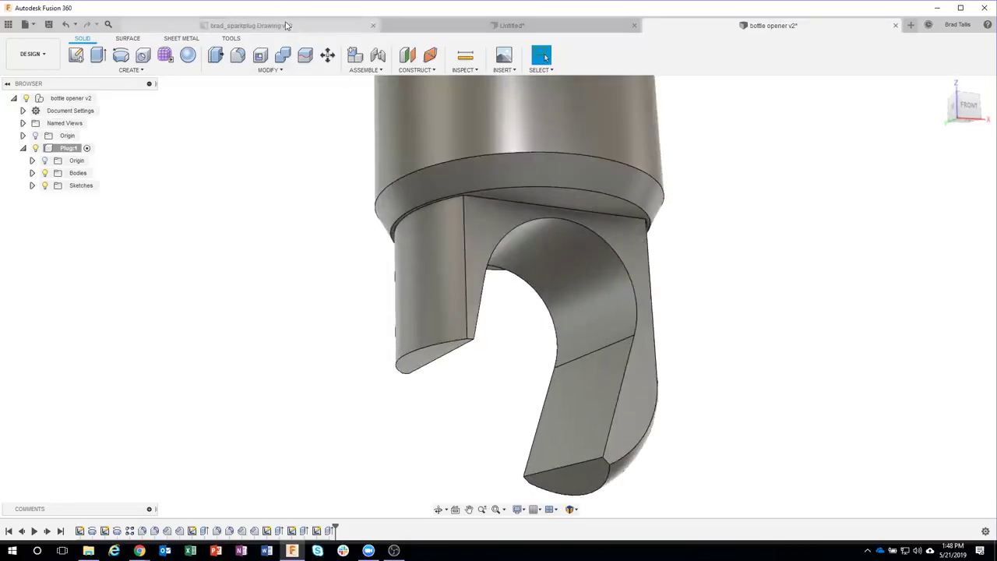
left_click(358, 26)
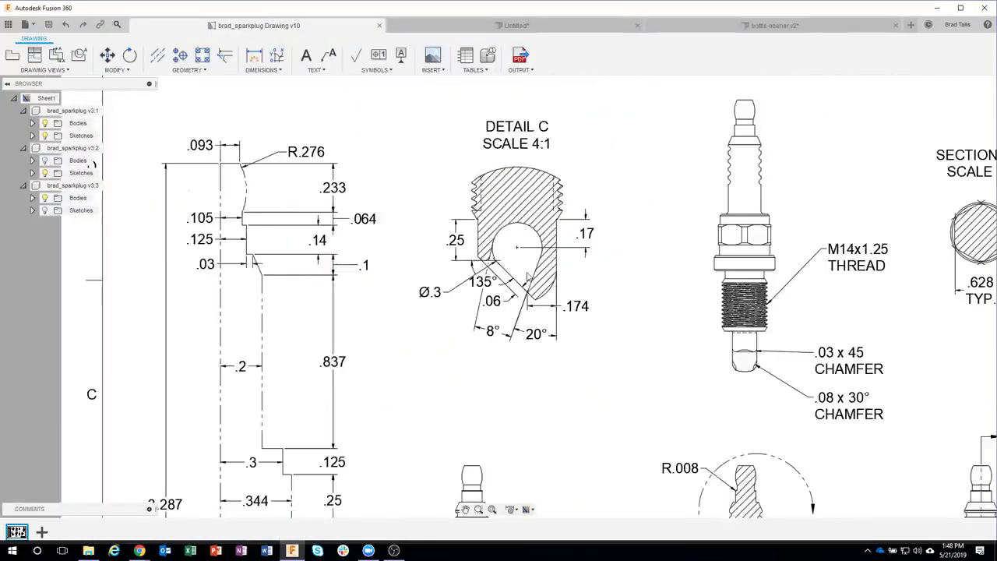
middle_click_drag(551, 243, 496, 175)
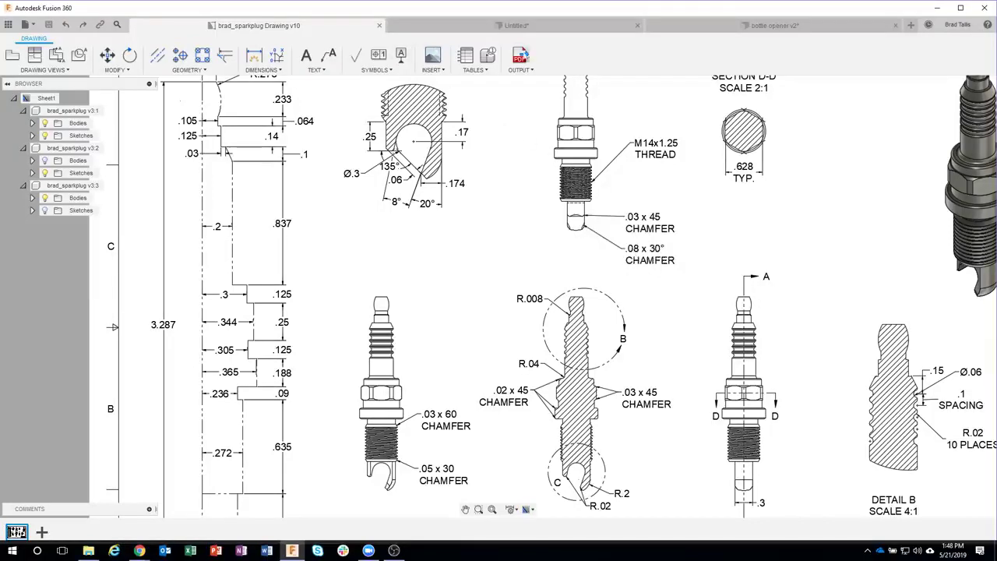
left_click(701, 28)
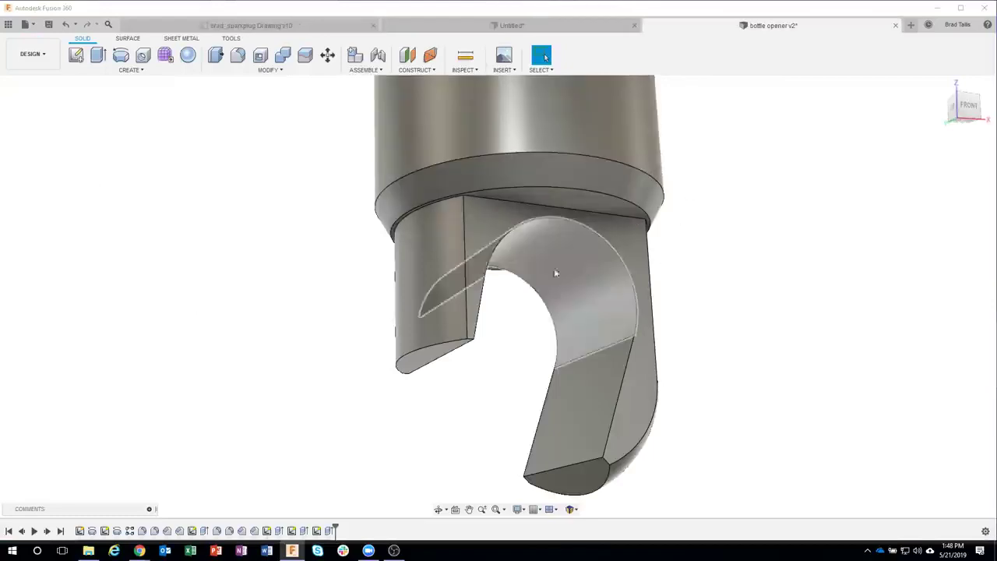
Step: Chamfer the two left-prong tip edges at 0.03 in with equal distance
scroll(467, 347, "up", 5)
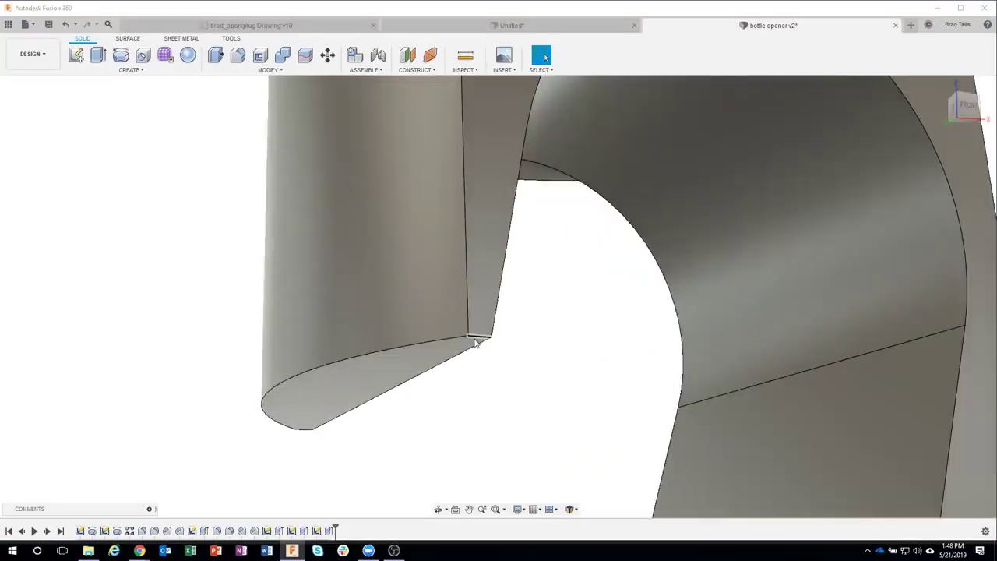
right_click(477, 341)
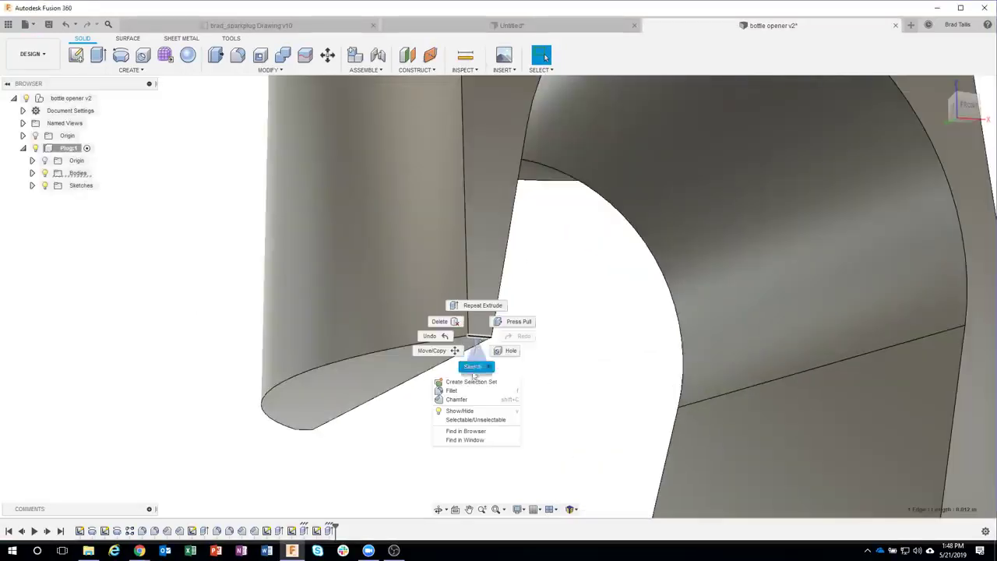
left_click(456, 399)
scroll(526, 408, "down", 5)
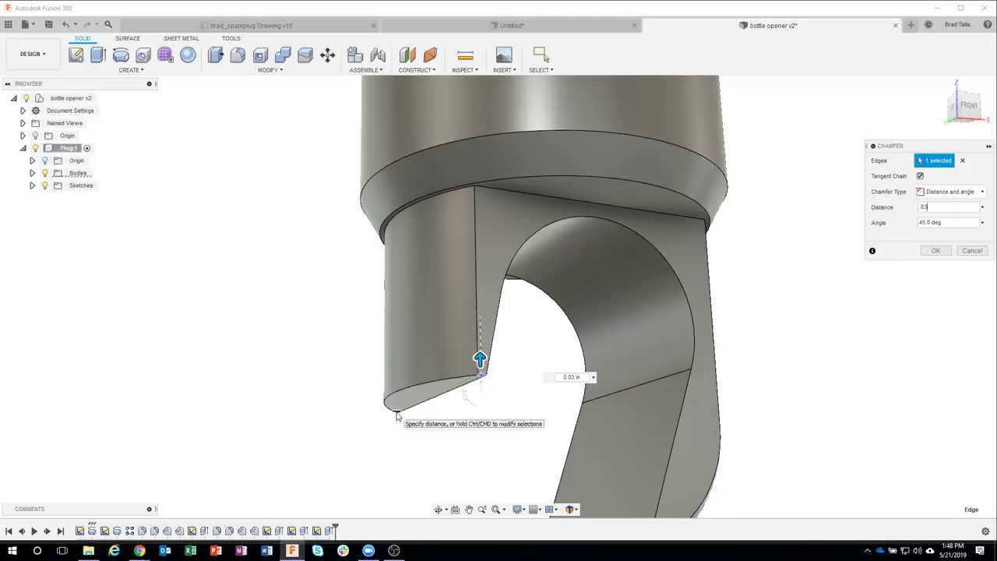
left_click(396, 416, "ctrl")
middle_click_drag(460, 476, 830, 275, "shift")
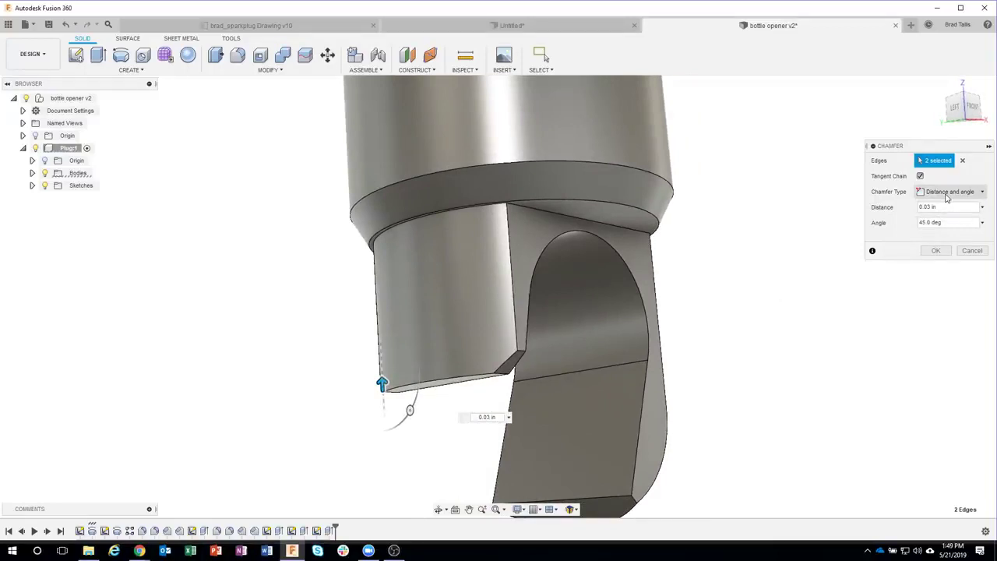
left_click(947, 195)
left_click(946, 205)
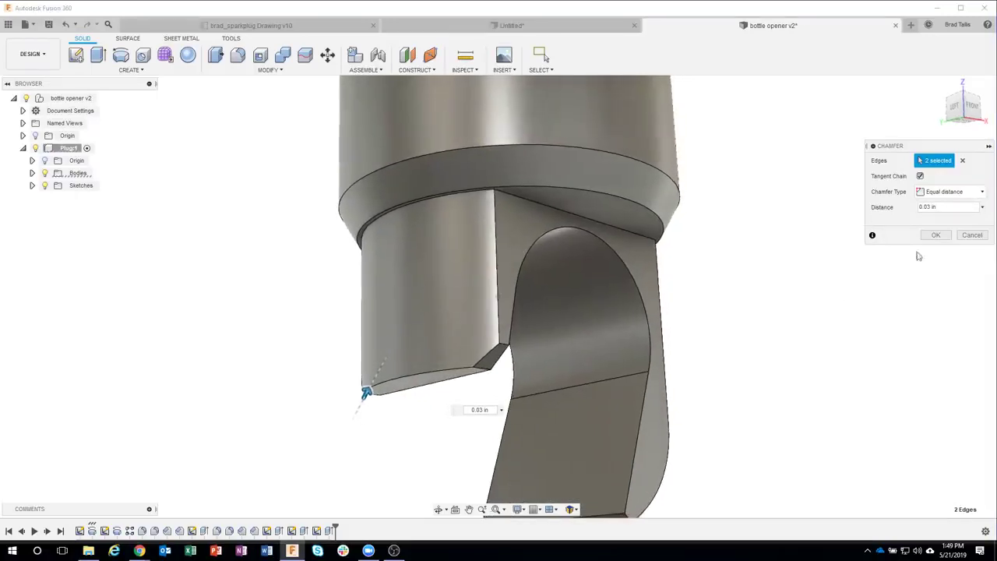
left_click(936, 235)
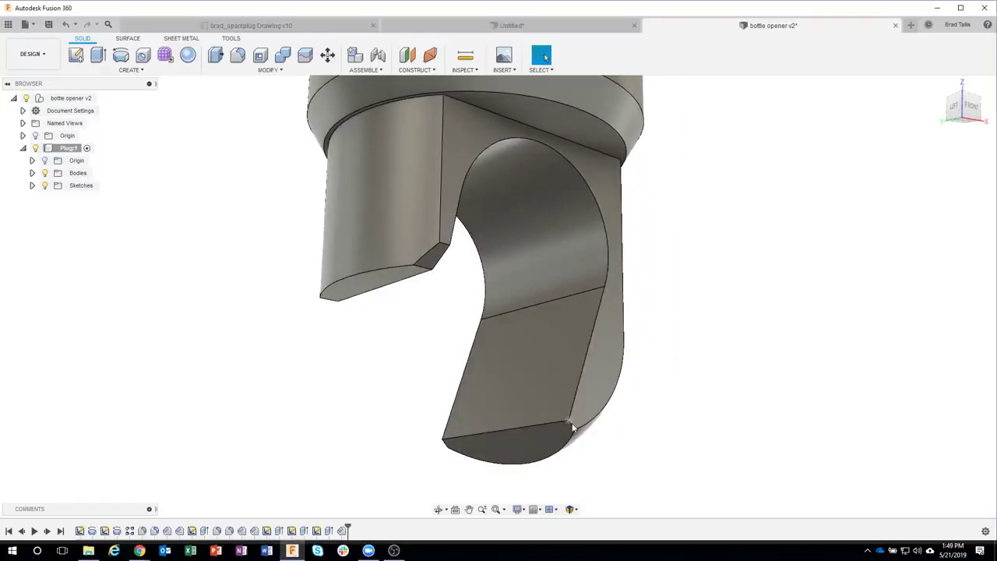
Step: Chamfer the two bottom hook-tip edges by distance and angle: 0.08 in at 30°
left_click(571, 428)
right_click(571, 428)
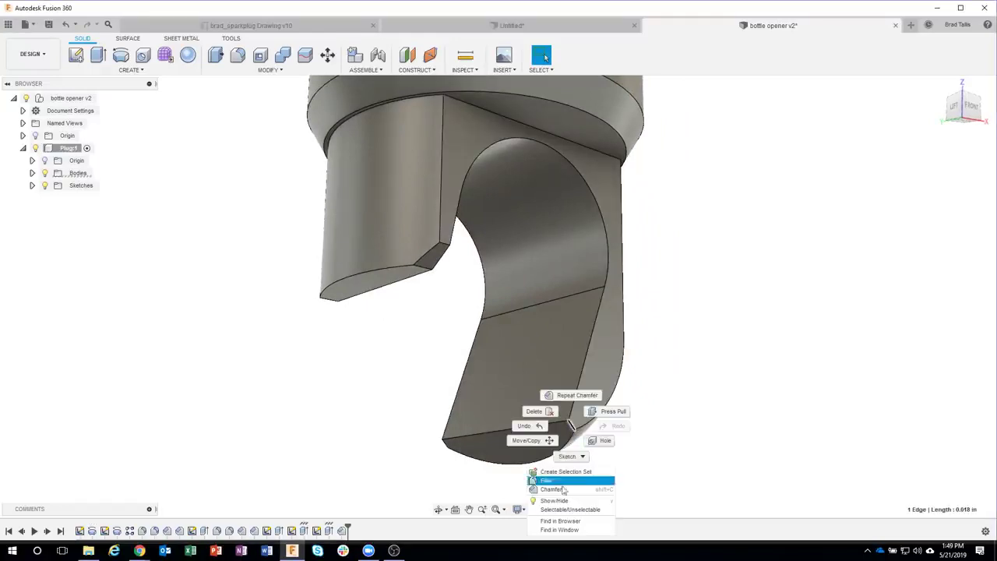
left_click(561, 490)
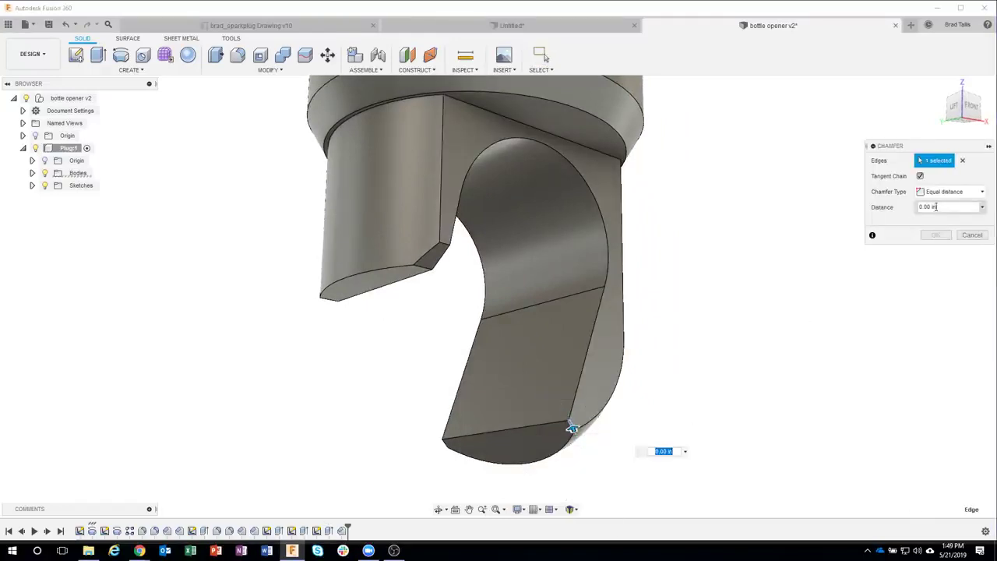
left_click_drag(934, 207, 912, 210)
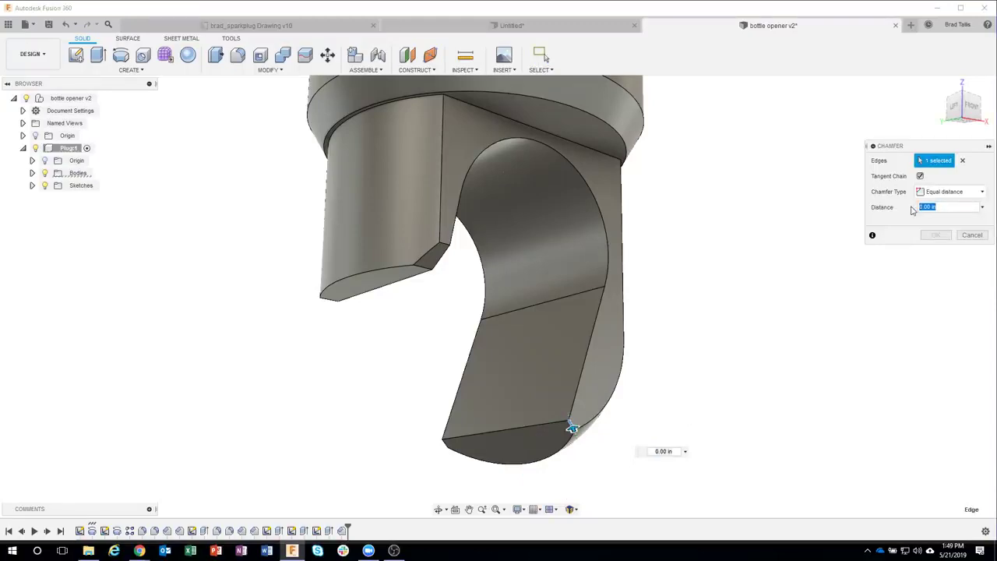
type(".08")
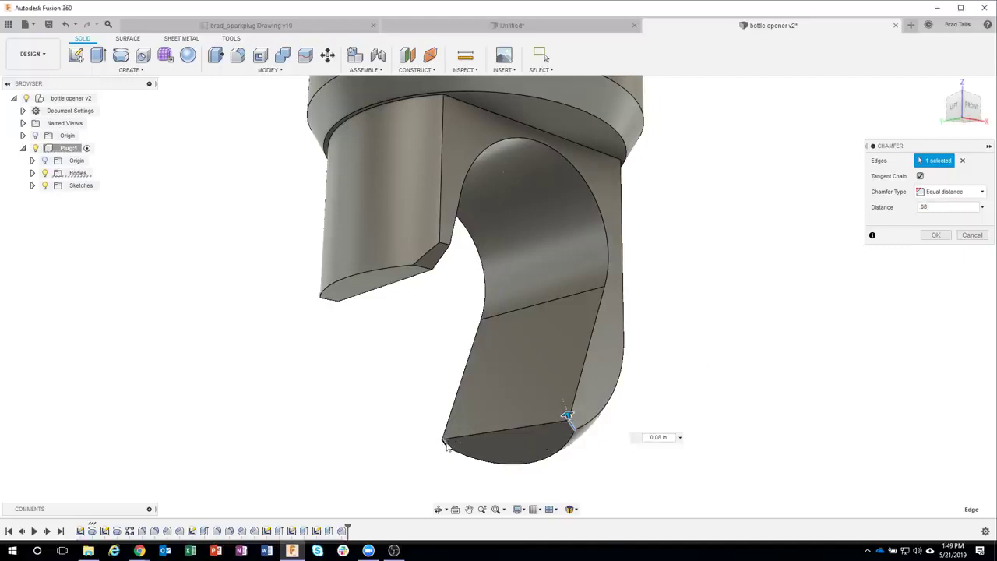
left_click(498, 456)
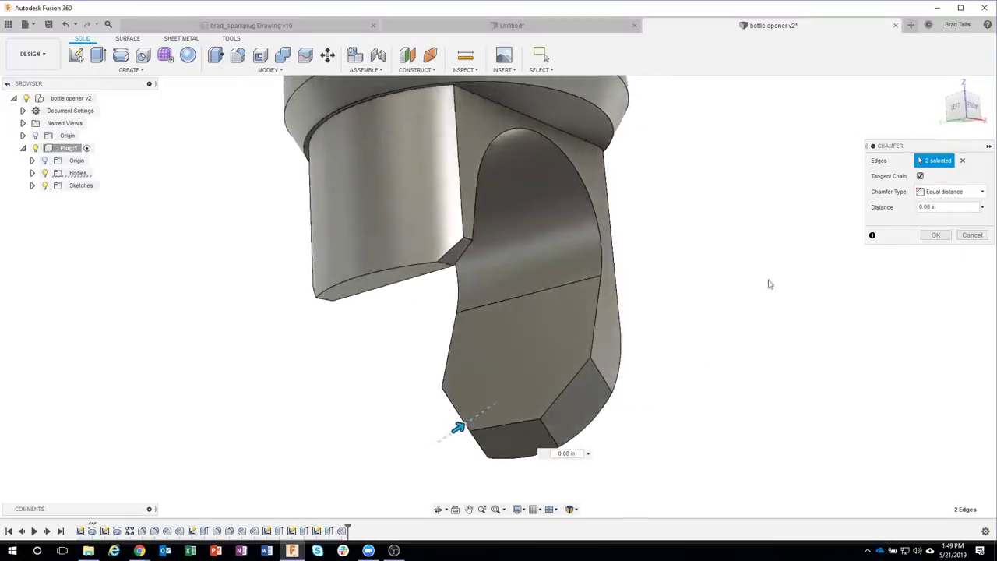
left_click(941, 198)
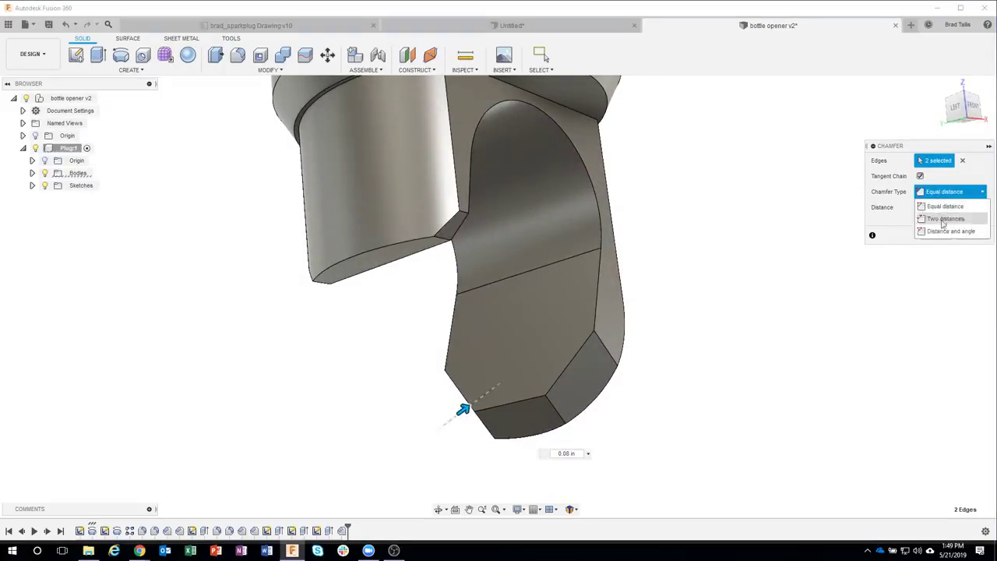
left_click(952, 231)
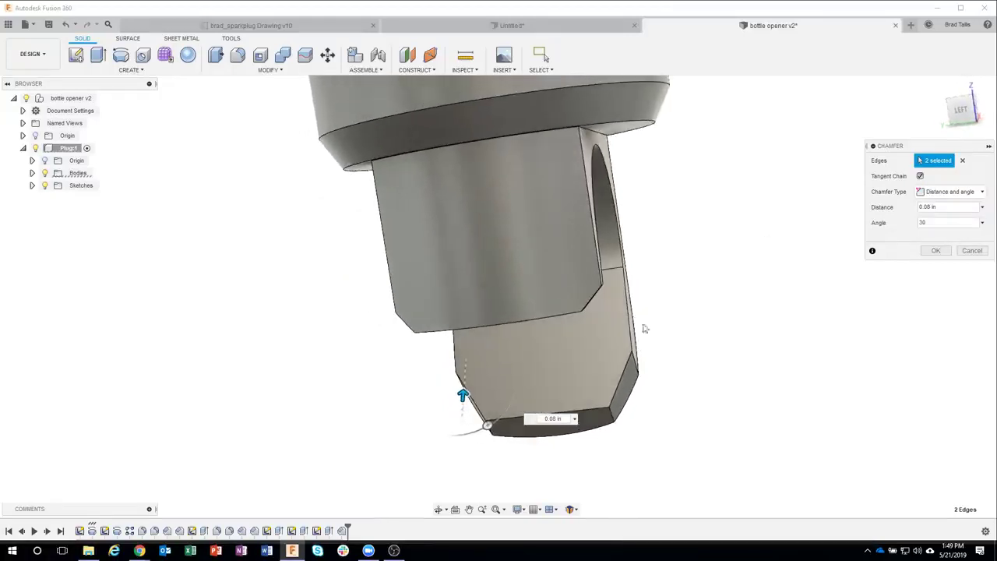
middle_click_drag(718, 351, 927, 327, "shift")
left_click(937, 252)
middle_click_drag(846, 301, 593, 416, "shift")
left_click(603, 411)
Step: Fillet the hook tip's bottom edge and the left prong's bottom edge at 0.02 in radius
right_click(604, 411)
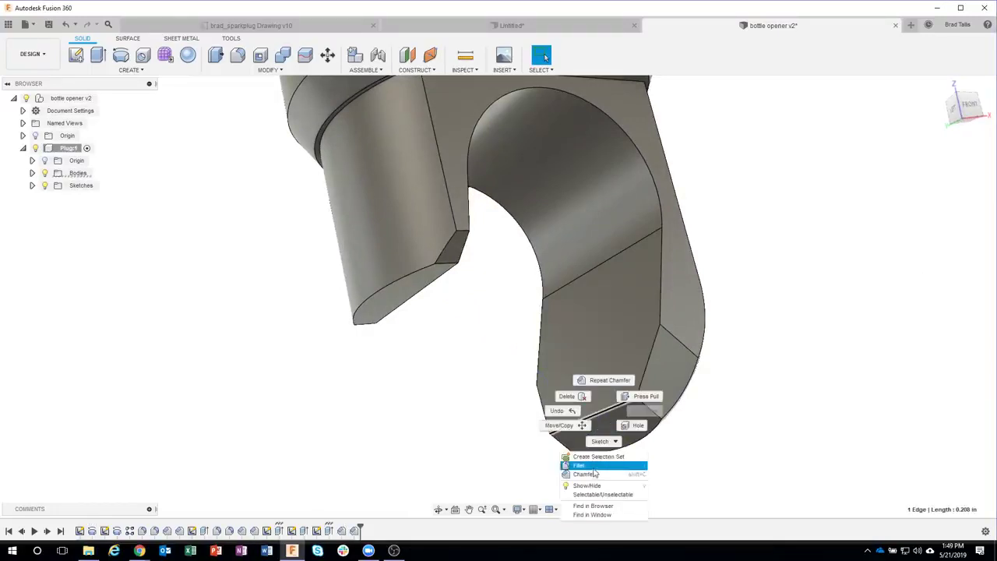
left_click(593, 467)
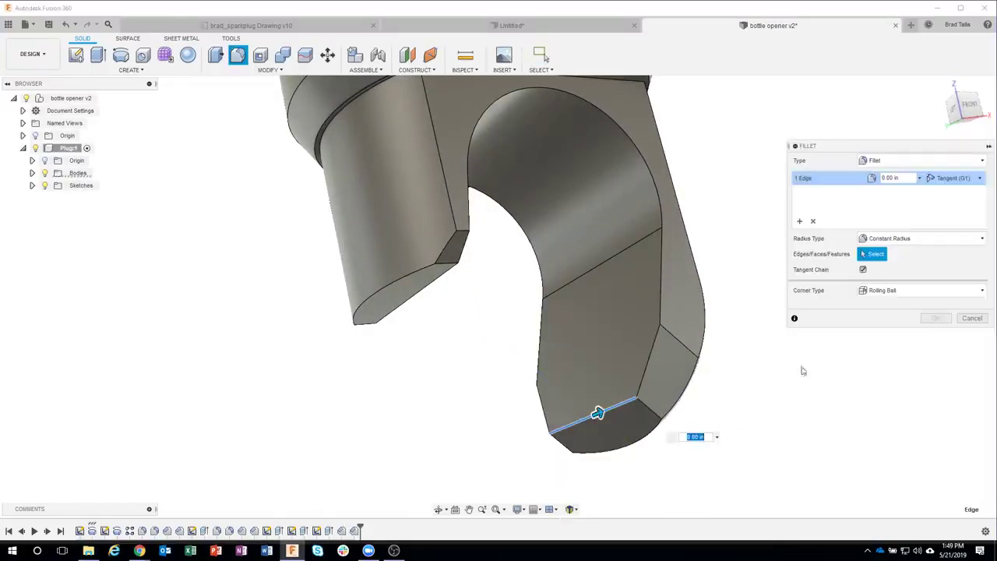
left_click_drag(910, 179, 877, 180)
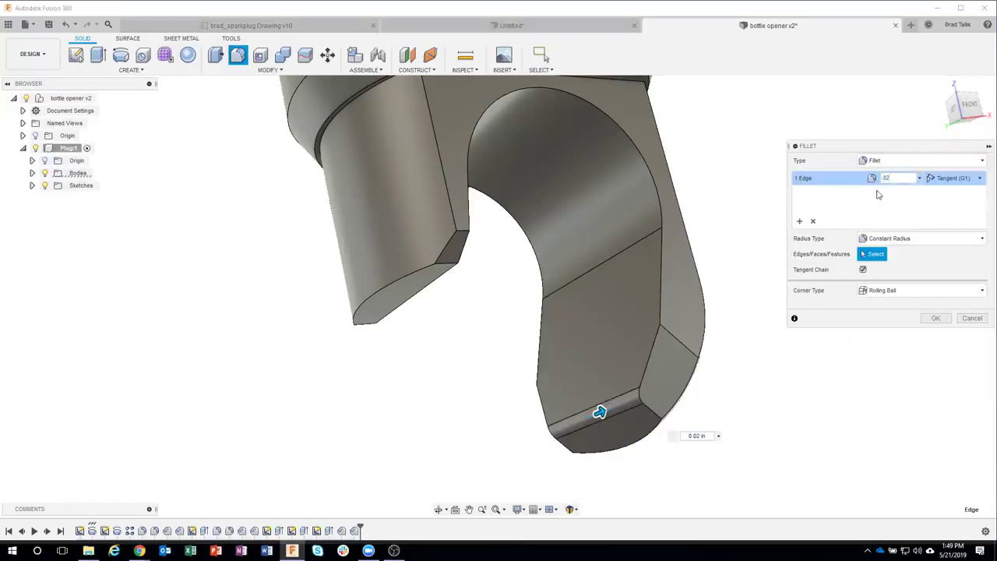
left_click(425, 288)
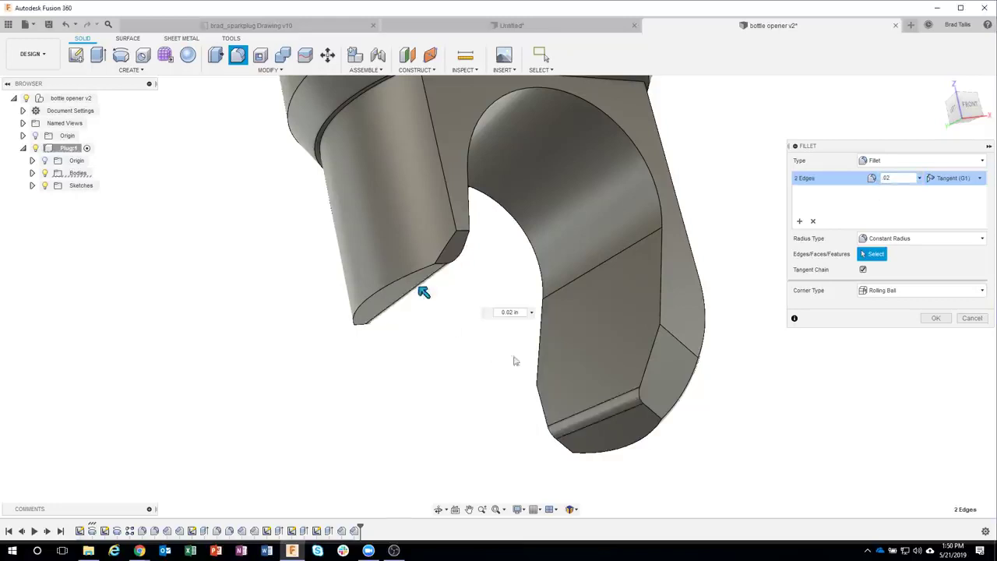
middle_click_drag(753, 438, 702, 312, "shift")
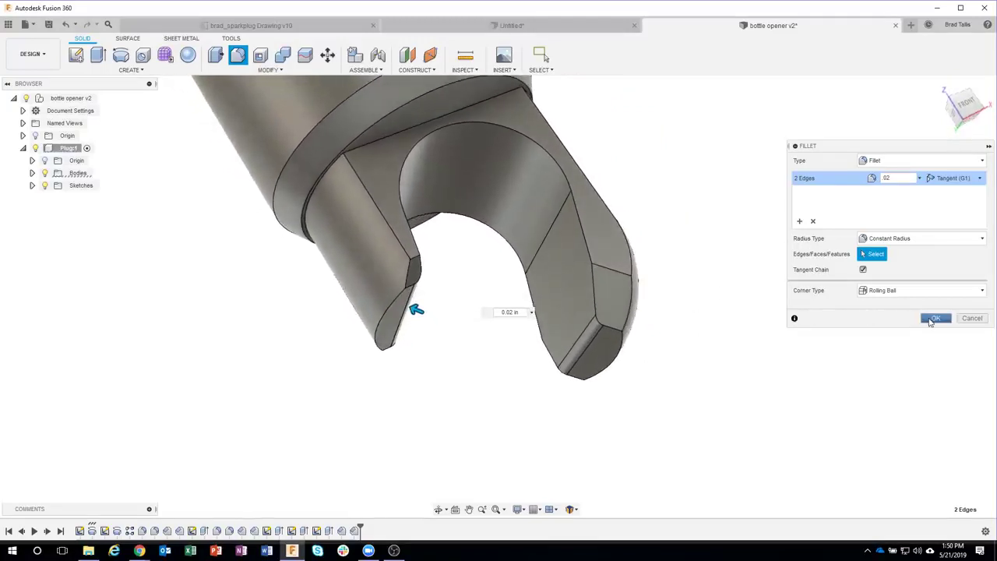
left_click(932, 319)
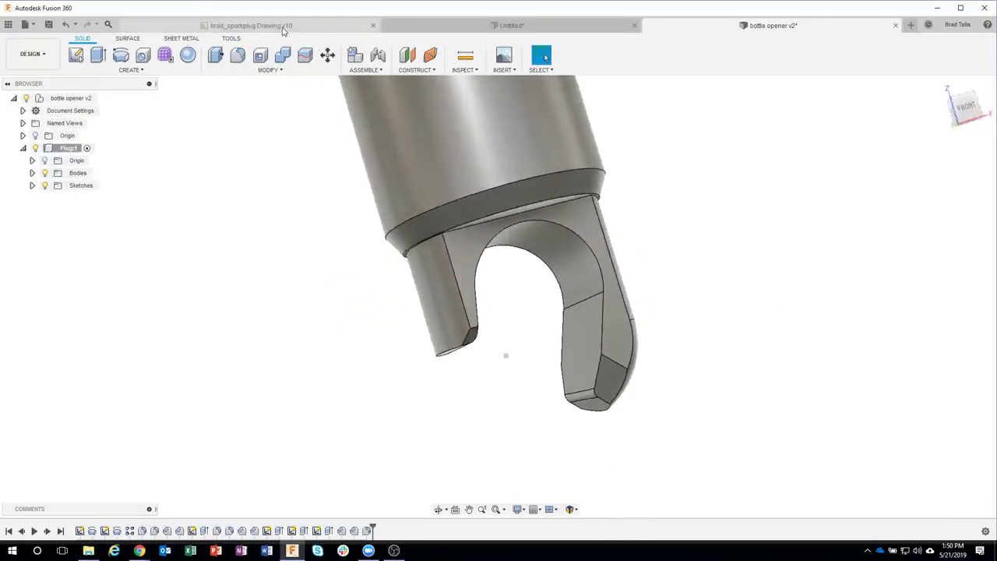
left_click(251, 25)
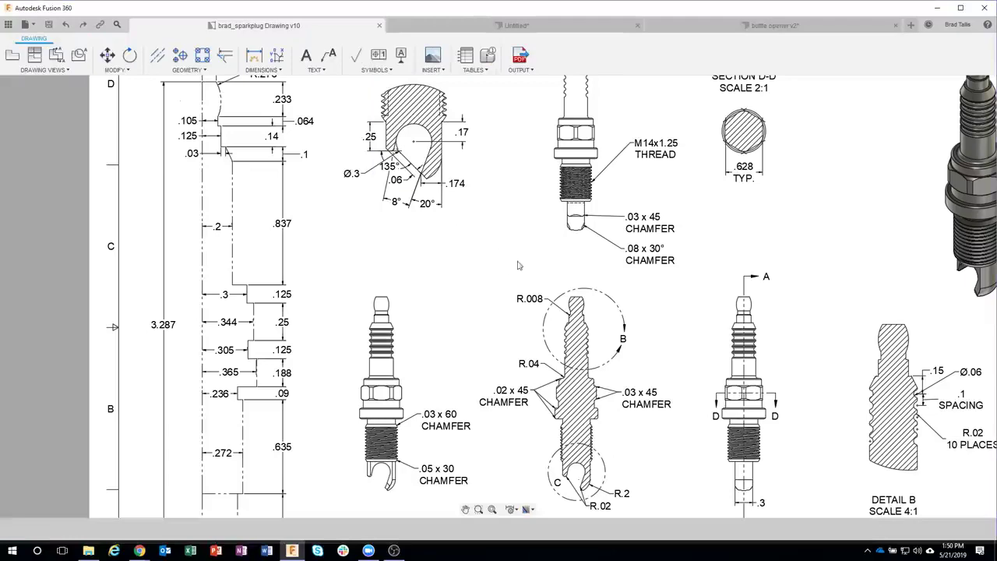
scroll(363, 489, "up", 5)
scroll(366, 335, "up", 4)
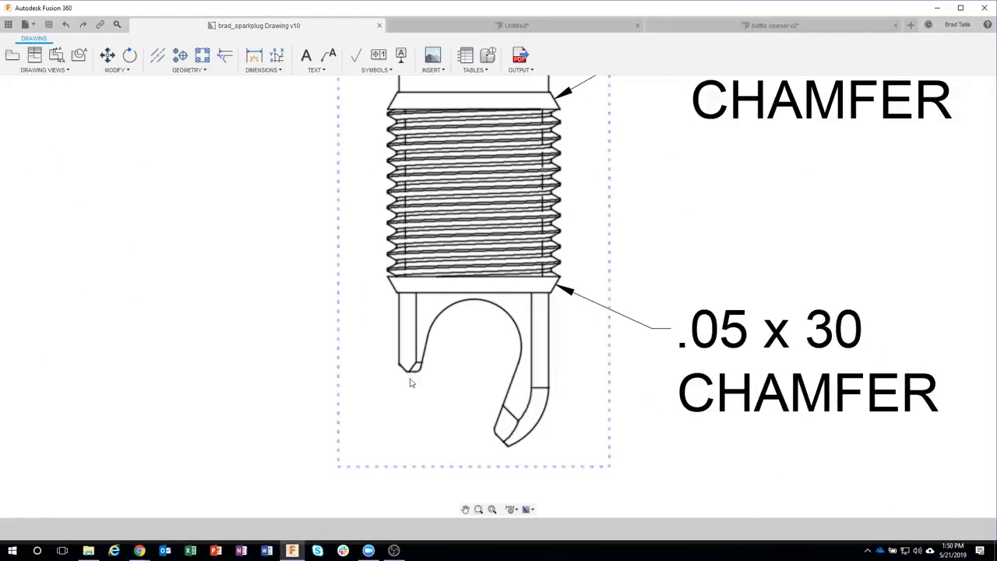
scroll(433, 390, "down", 3)
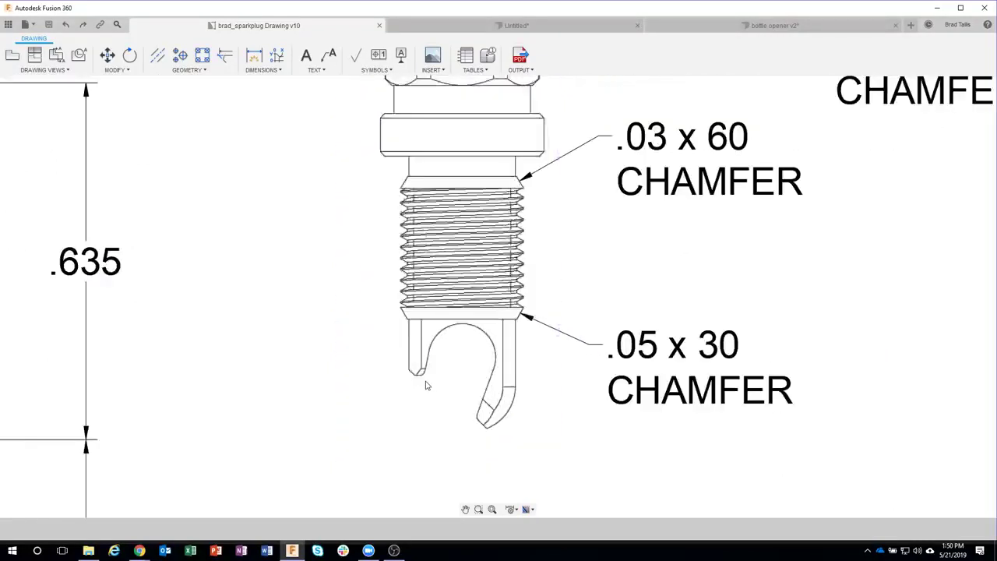
scroll(427, 385, "down", 4)
scroll(530, 195, "up", 5)
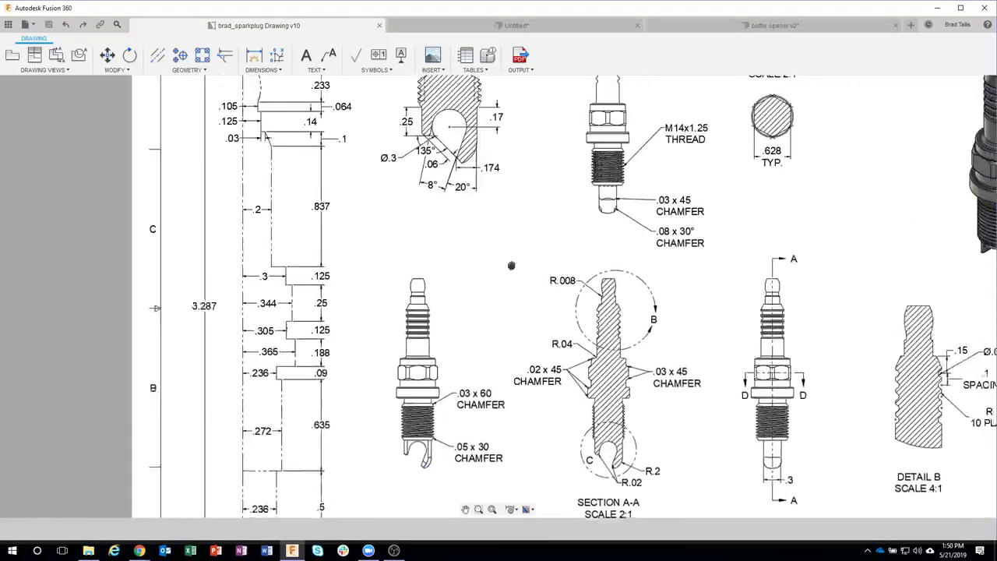
scroll(604, 223, "up", 2)
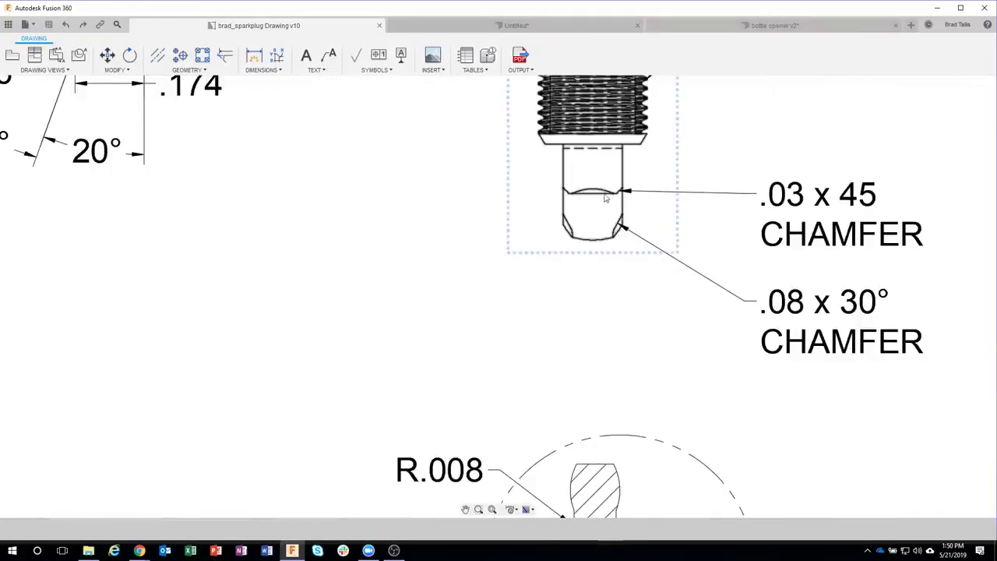
middle_click_drag(368, 198, 644, 434)
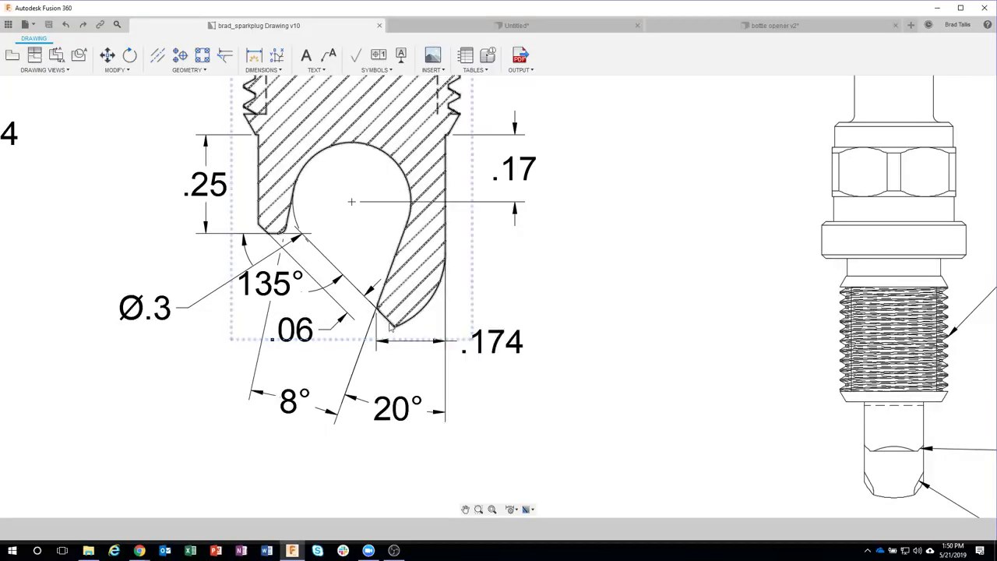
left_click(310, 331)
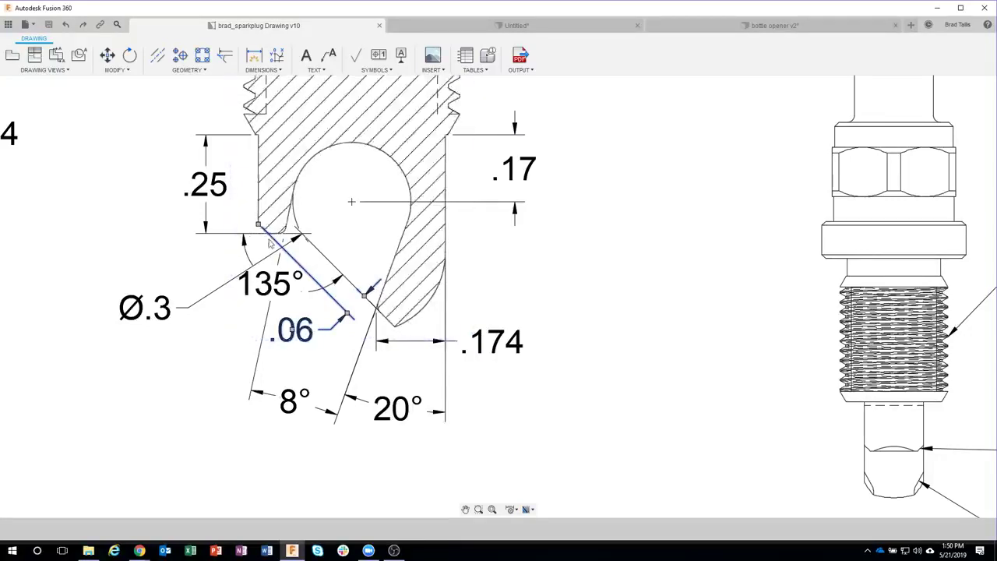
left_click(581, 294)
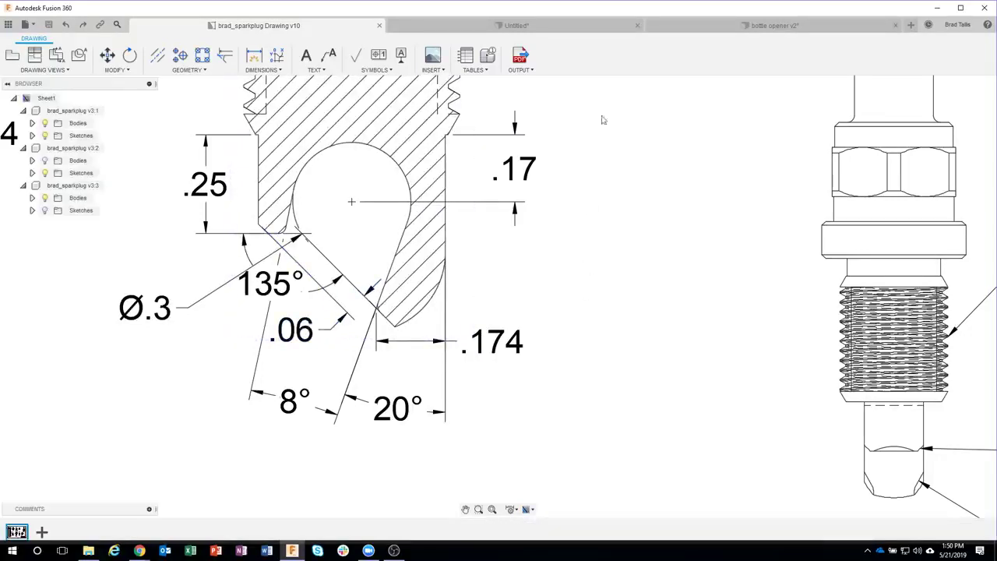
left_click(717, 25)
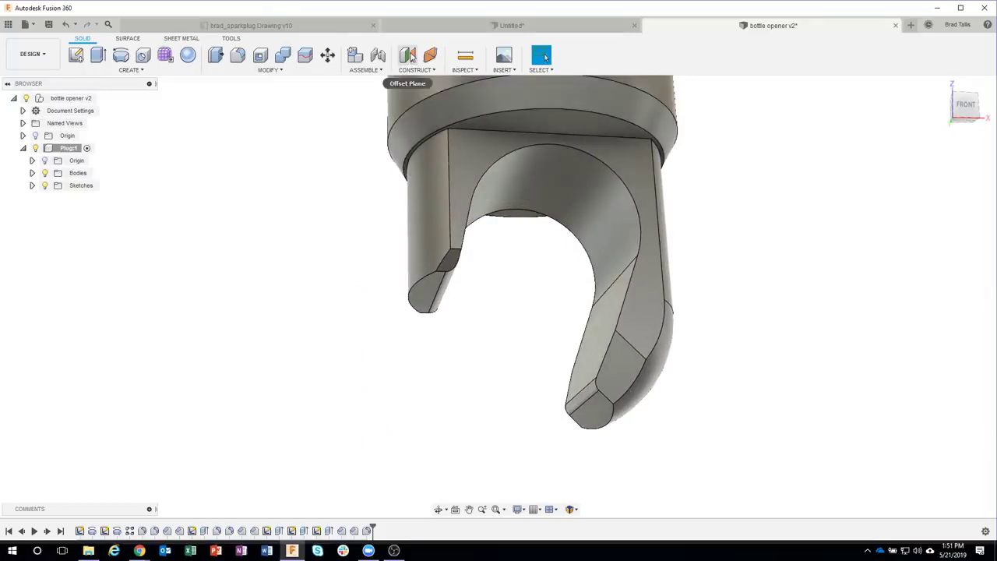
Step: Create an offset construction plane 0.06 in from the hook tip's flat end face
left_click(408, 55)
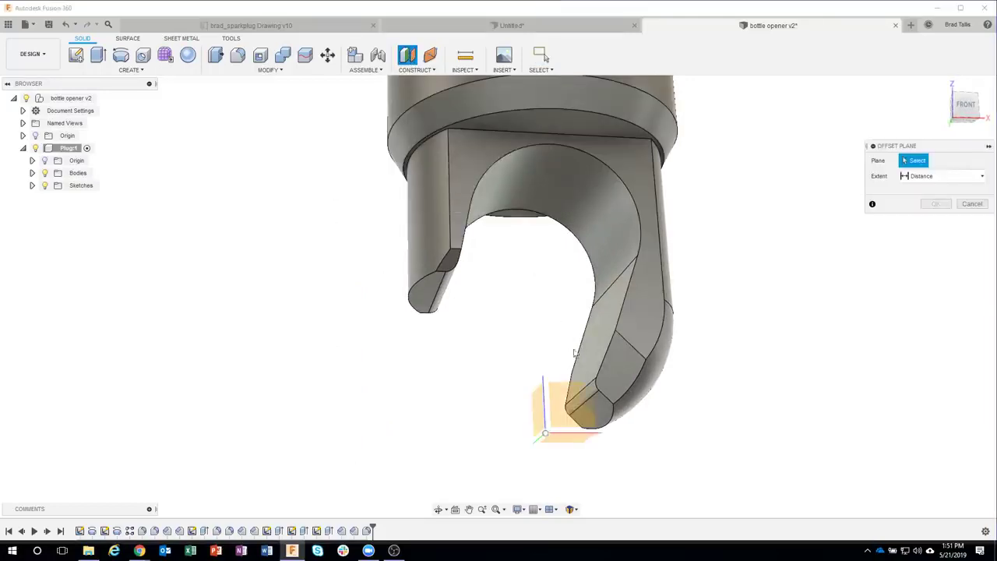
middle_click_drag(608, 411, 592, 398, "shift")
left_click(594, 415)
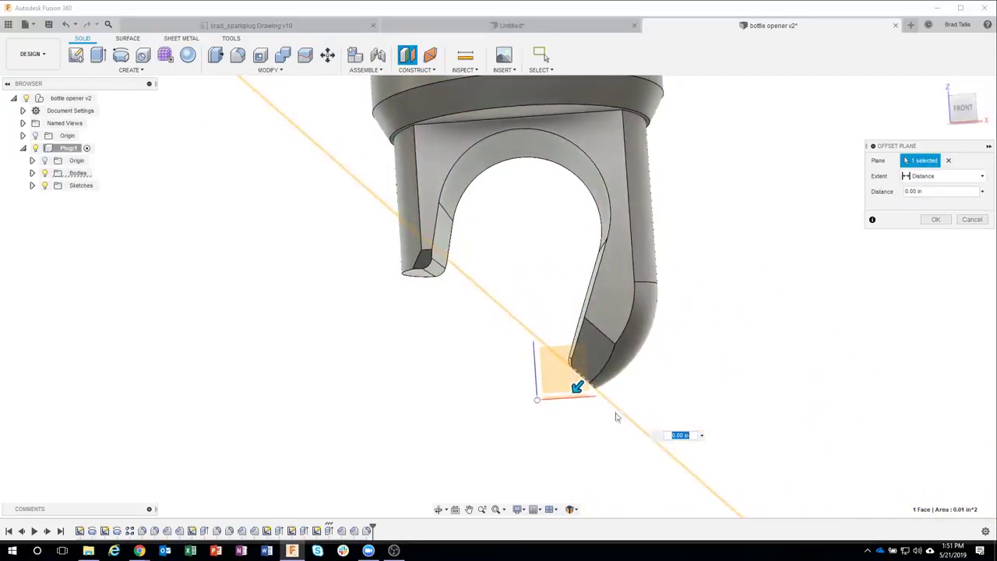
middle_click_drag(569, 337, 539, 365, "shift")
left_click_drag(542, 367, 530, 377)
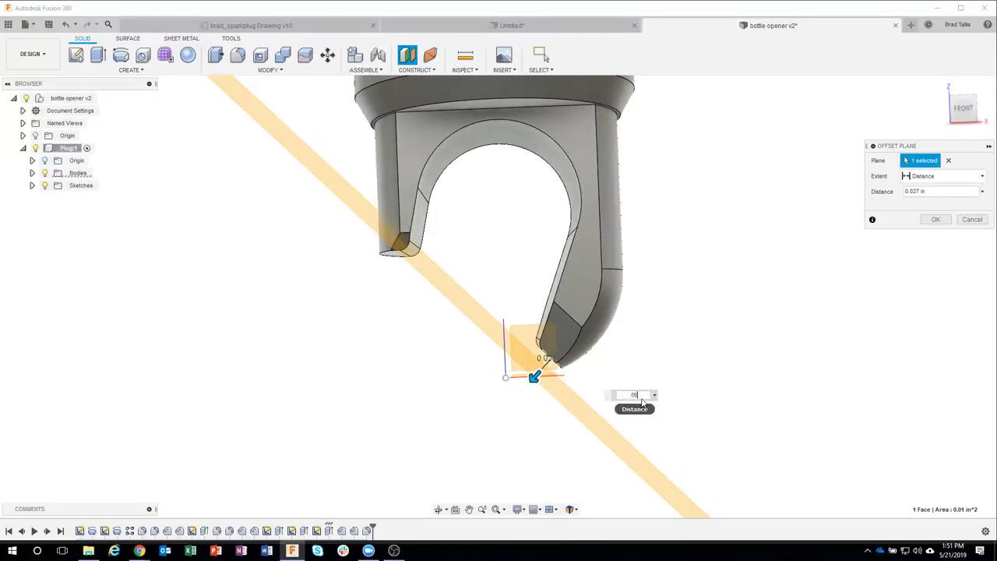
type(".06")
key("Return")
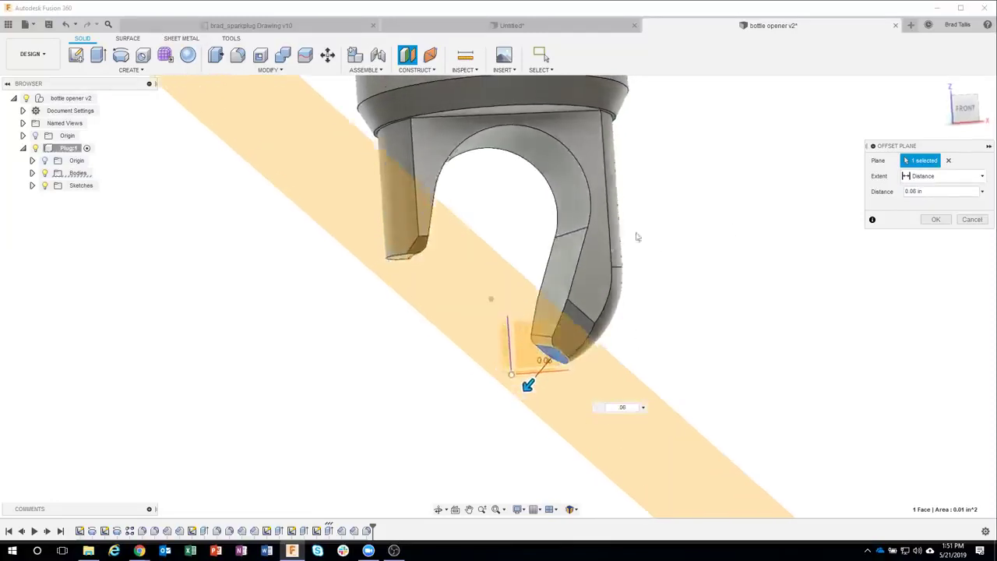
scroll(278, 341, "up", 5)
middle_click_drag(270, 335, 967, 110, "shift")
left_click(966, 109)
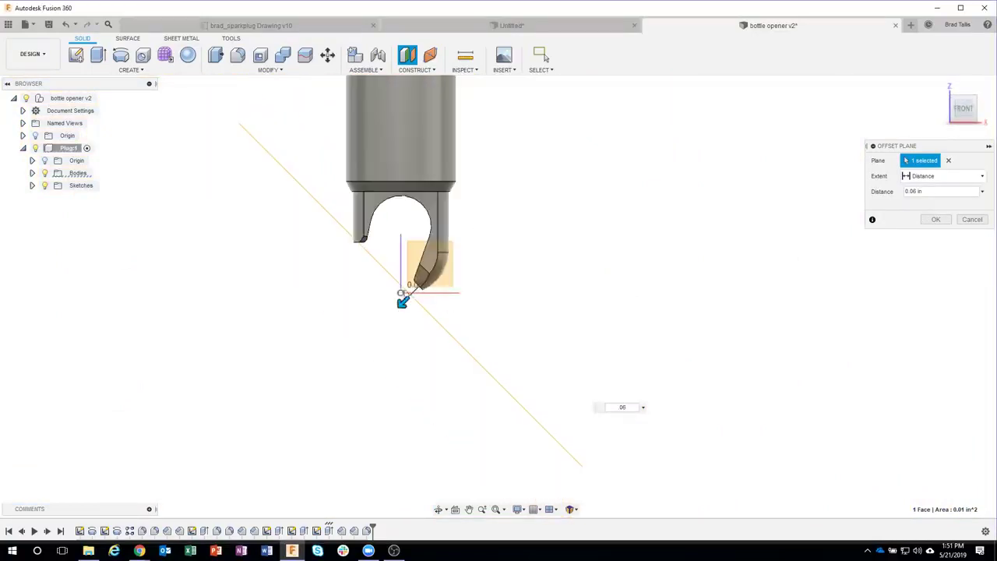
left_click(936, 219)
scroll(278, 247, "up", 5)
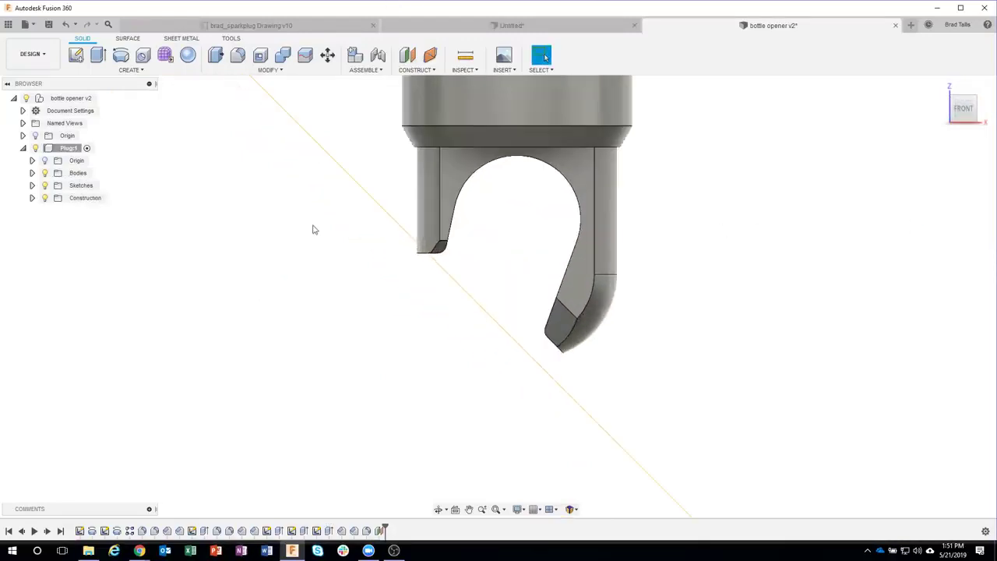
Step: Split Plug1's body at the offset construction plane into Body1 and Body2
left_click(269, 69)
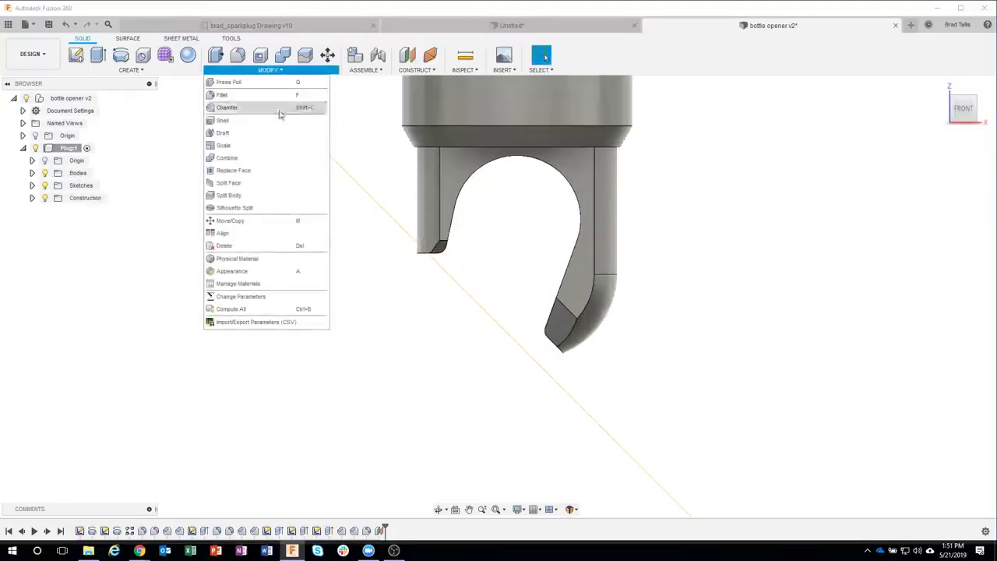
left_click(257, 196)
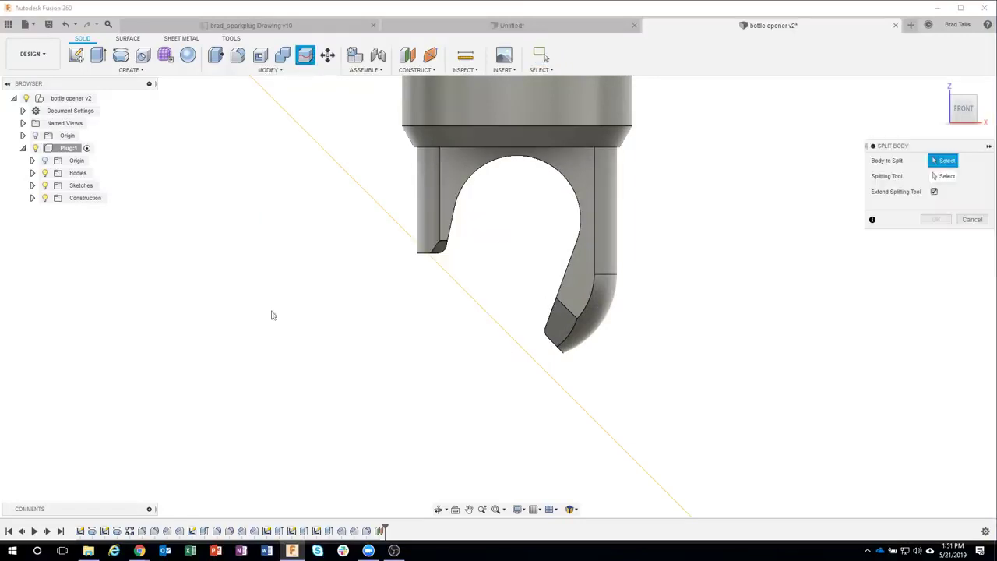
left_click(453, 179)
middle_click_drag(363, 363, 423, 413, "shift")
scroll(476, 295, "down", 4)
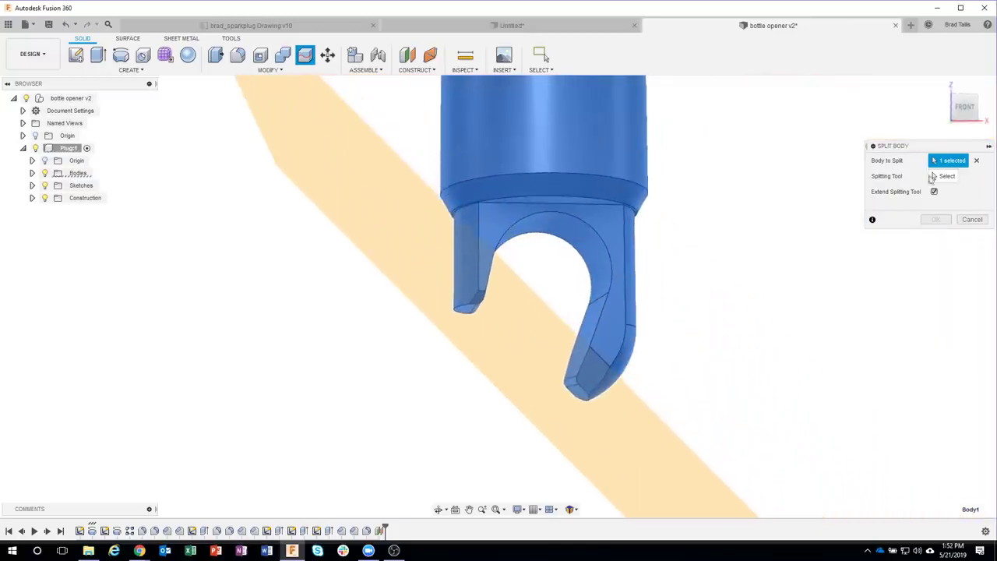
left_click(946, 176)
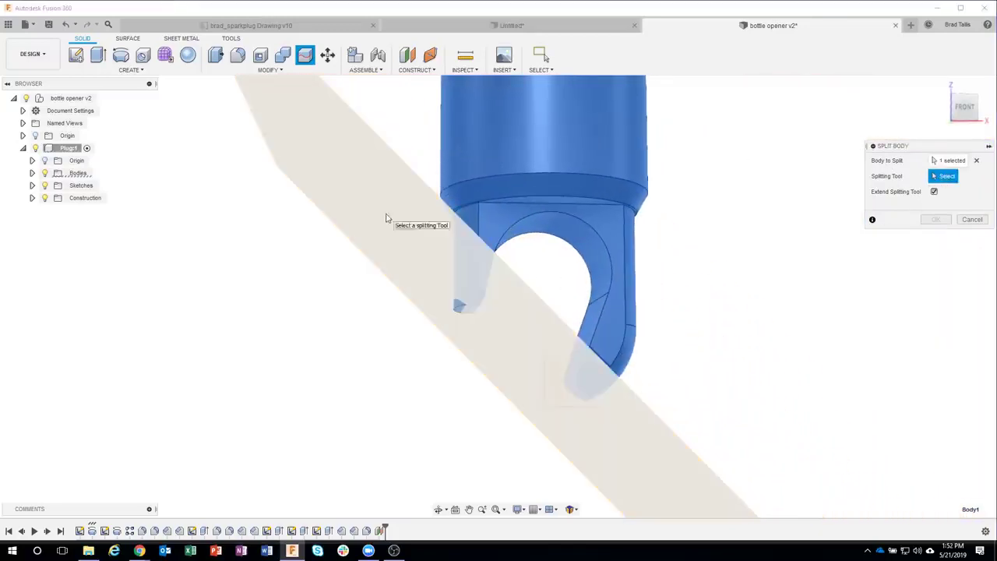
left_click(386, 218)
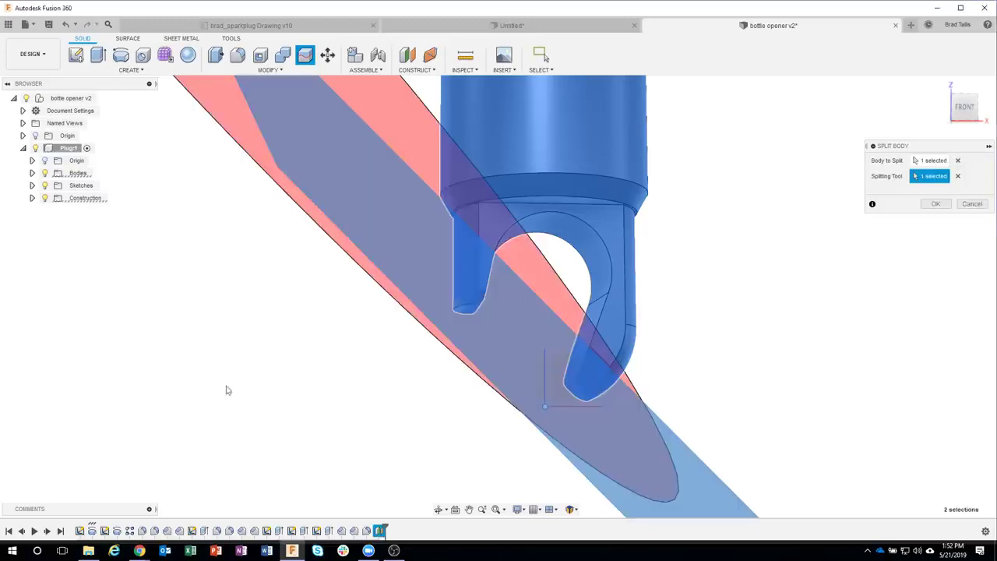
left_click(32, 173)
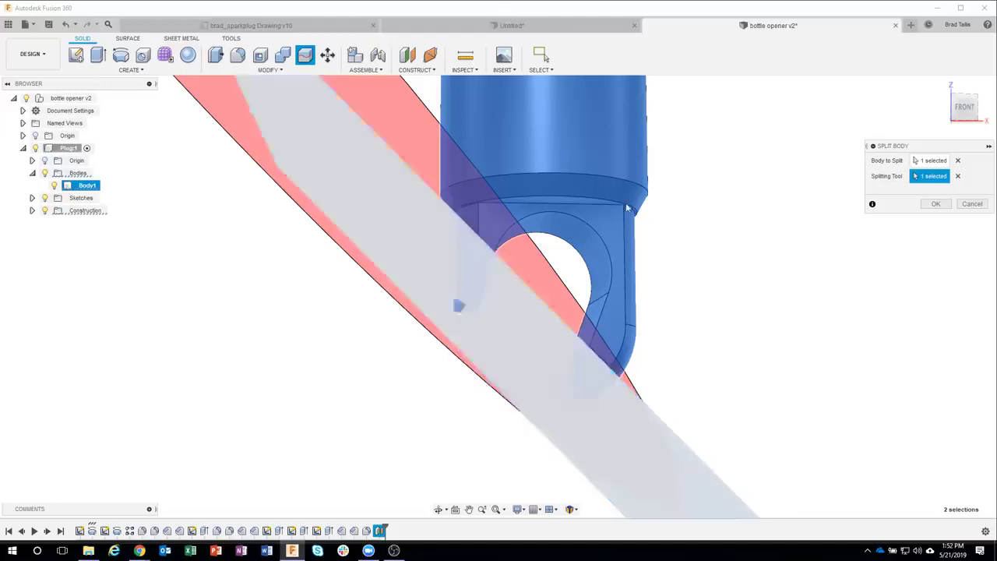
left_click(932, 205)
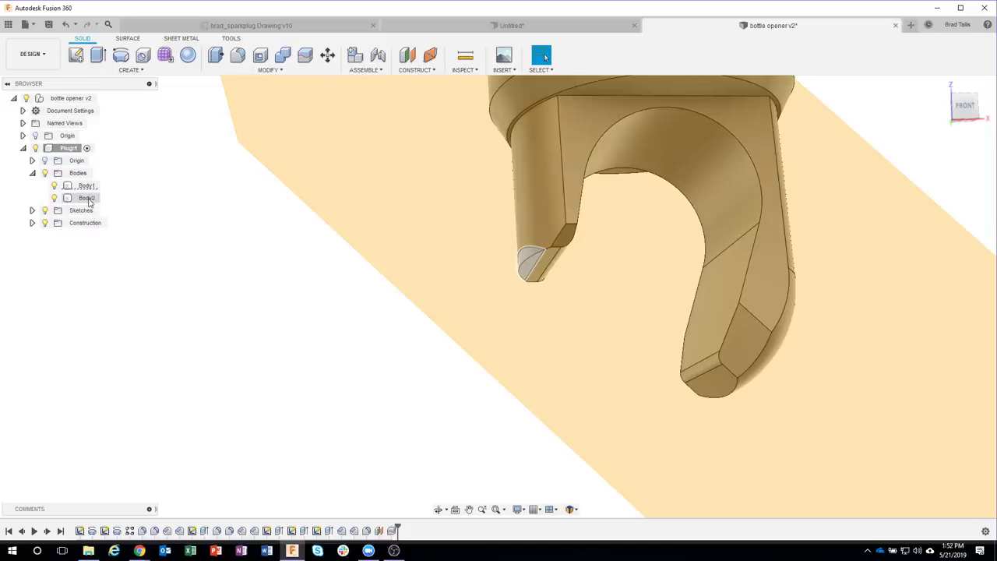
right_click(89, 201)
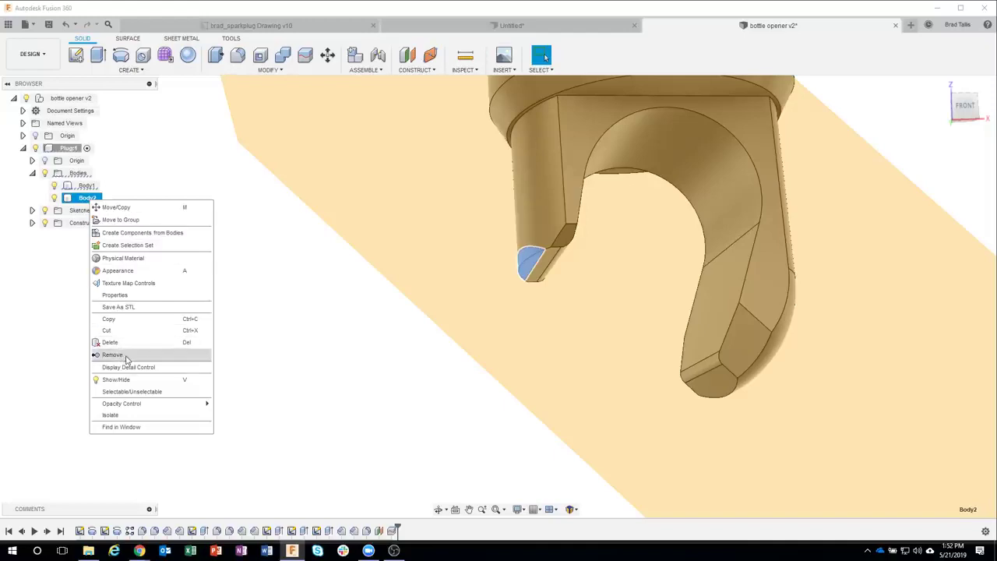
Step: Remove the cut-off Body2 tip piece and save the design as a new version
left_click(127, 356)
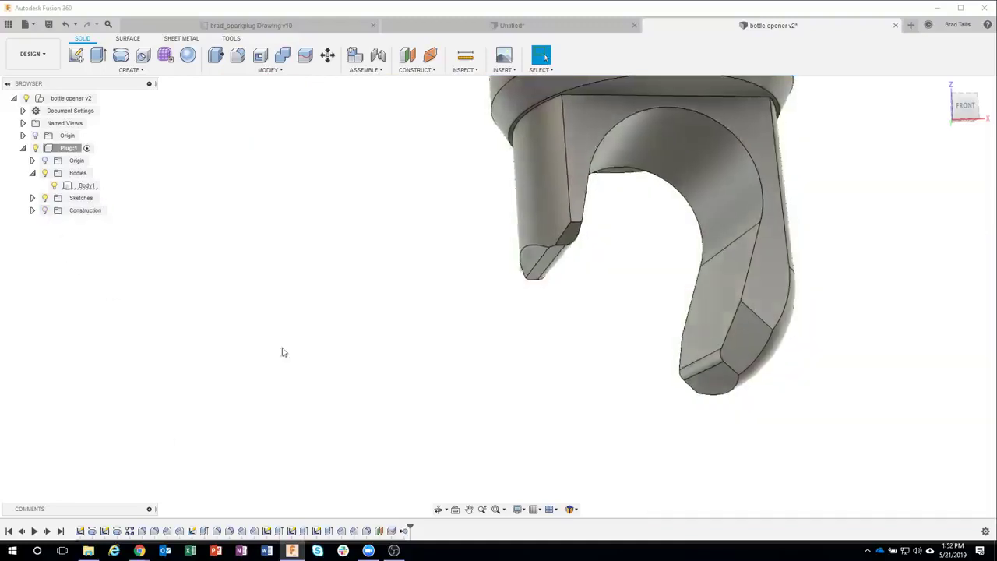
middle_click_drag(280, 350, 603, 248, "shift")
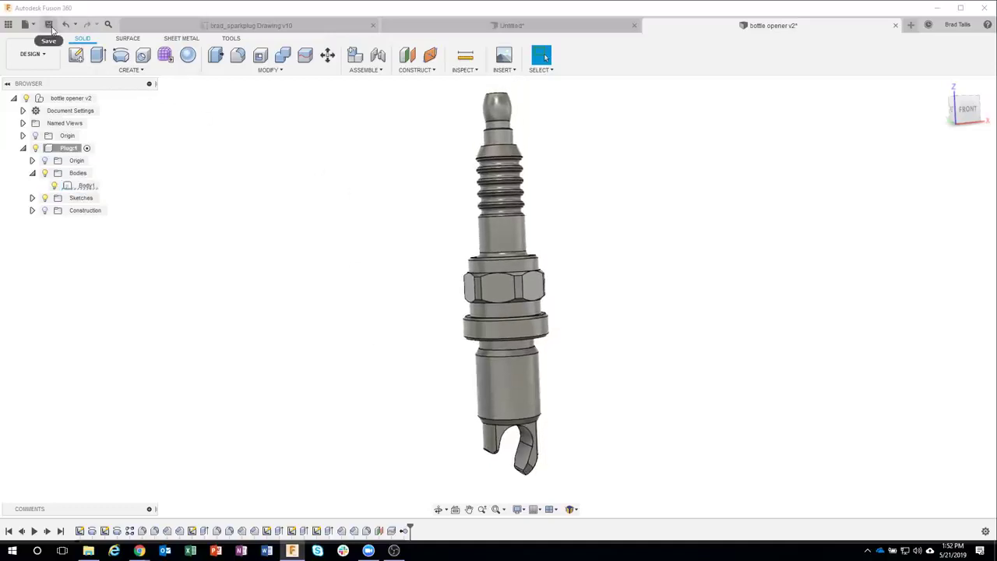
left_click(49, 25)
Step: Save bottle opener as version 3 with the description 'added bottle part'
left_click_drag(485, 231, 626, 194)
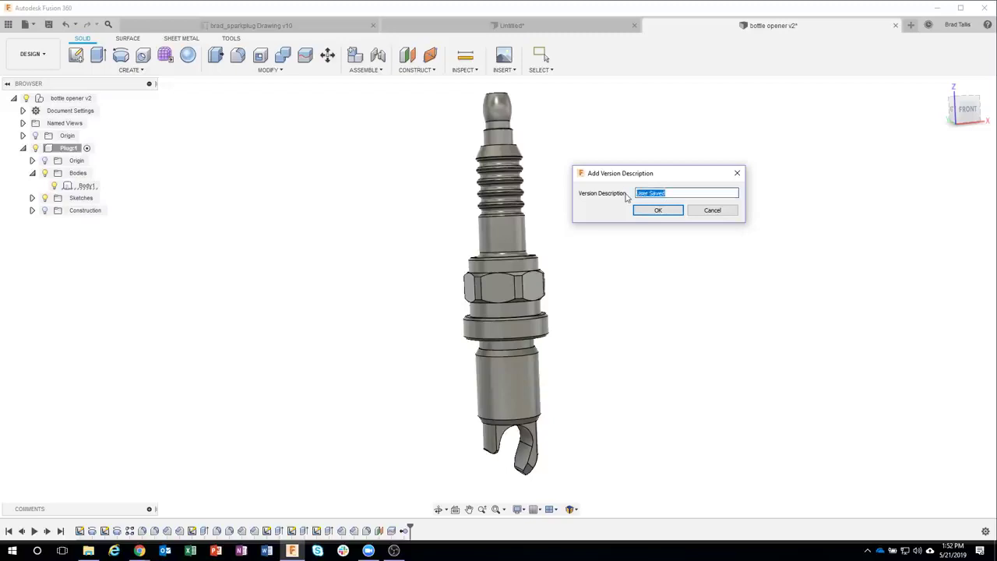
type("added bottle part")
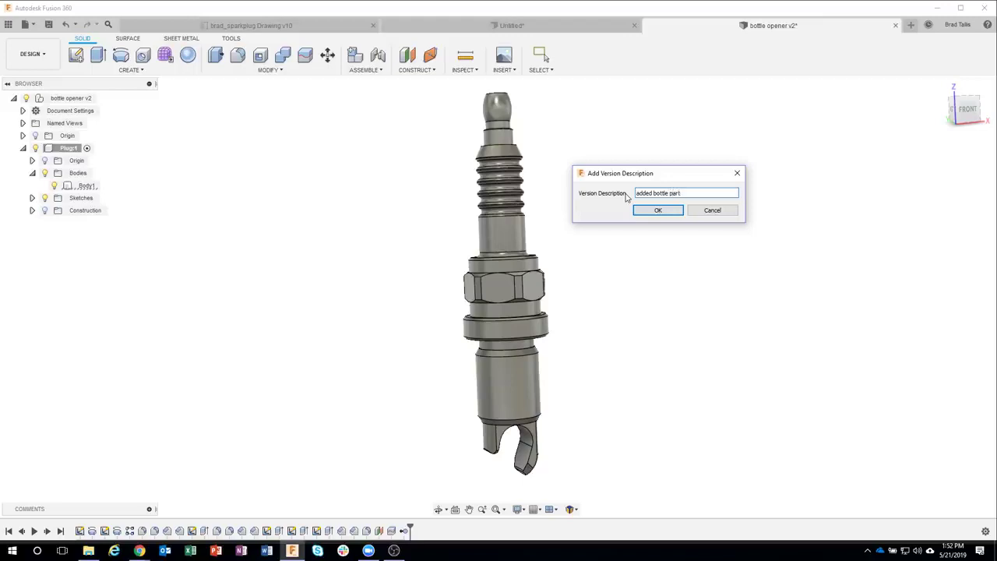
left_click(658, 210)
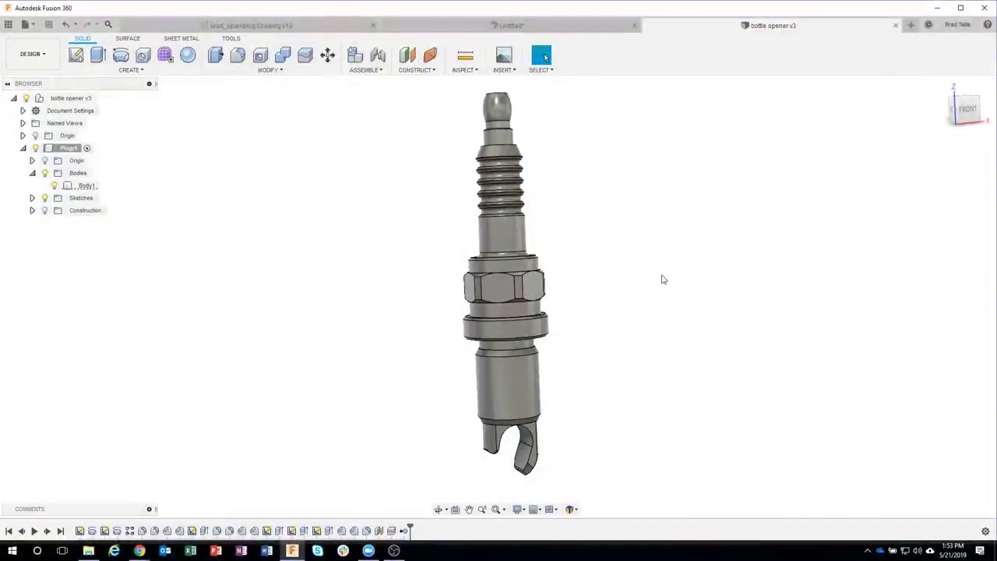
scroll(662, 284, "up", 1)
middle_click_drag(660, 338, 656, 290)
Step: Start a thread on Plug1's lower cylinder face, previewing the default 9/16-12 UNC thread
scroll(563, 292, "up", 3)
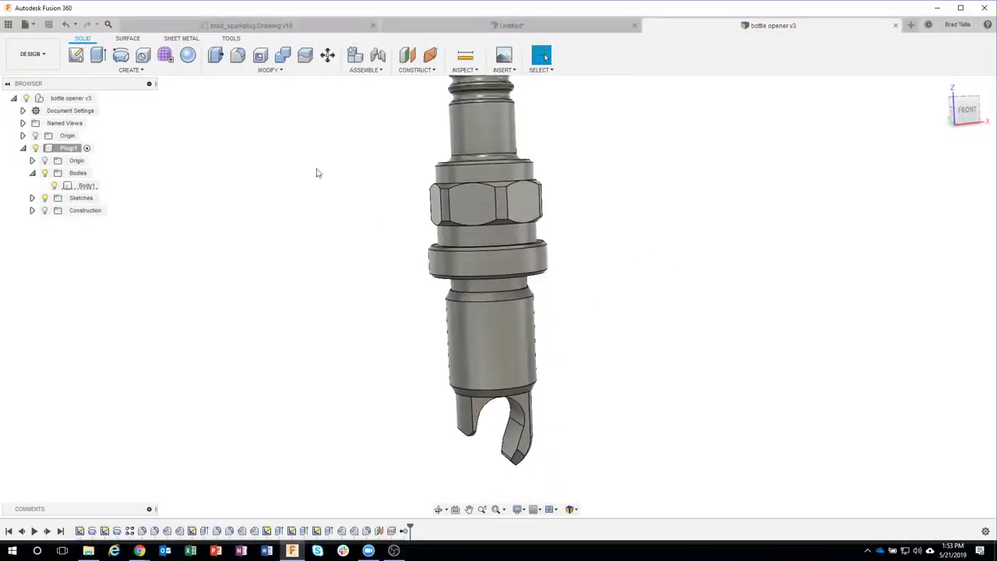
left_click(132, 70)
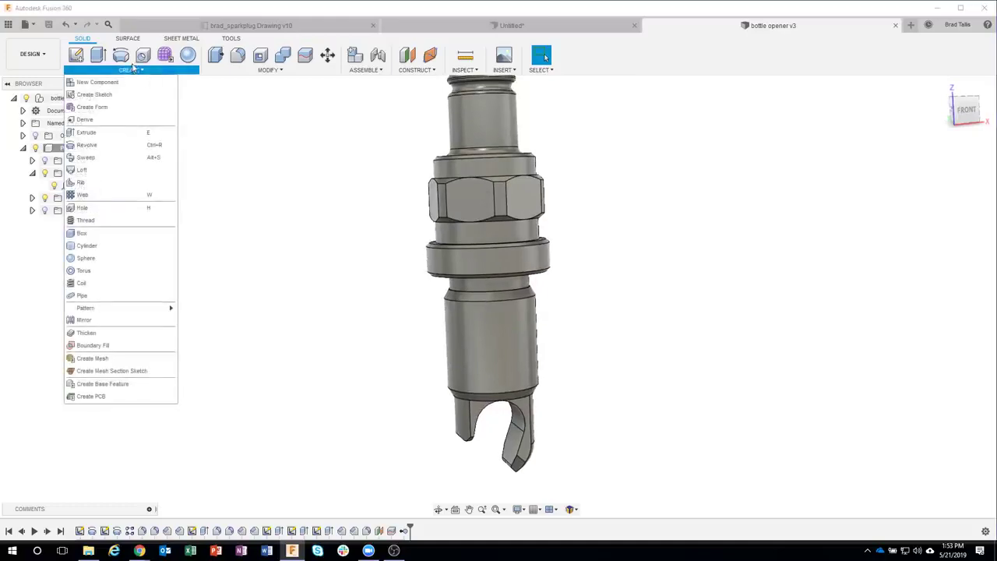
left_click(97, 222)
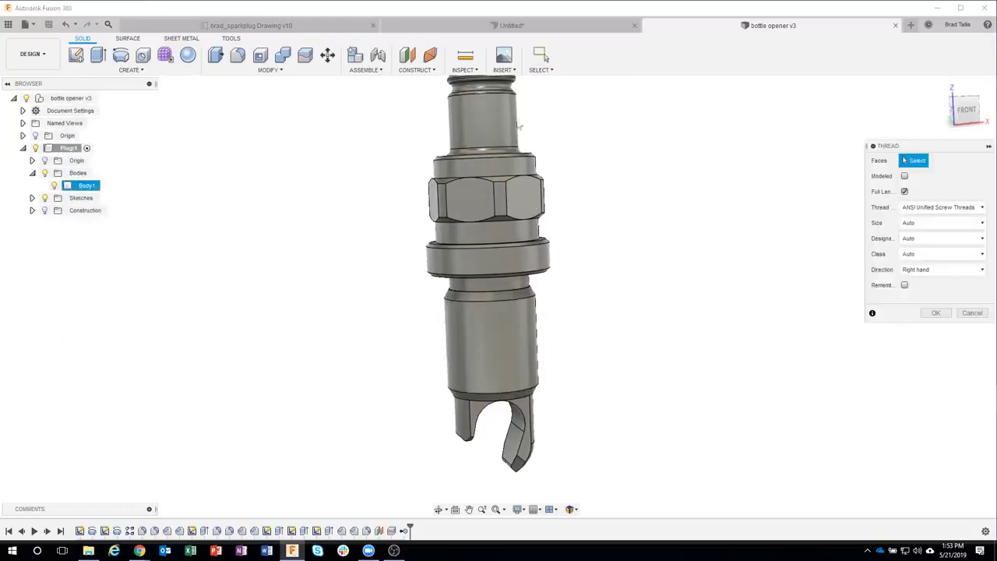
middle_click_drag(525, 187, 504, 205, "shift")
middle_click_drag(410, 202, 517, 322, "shift")
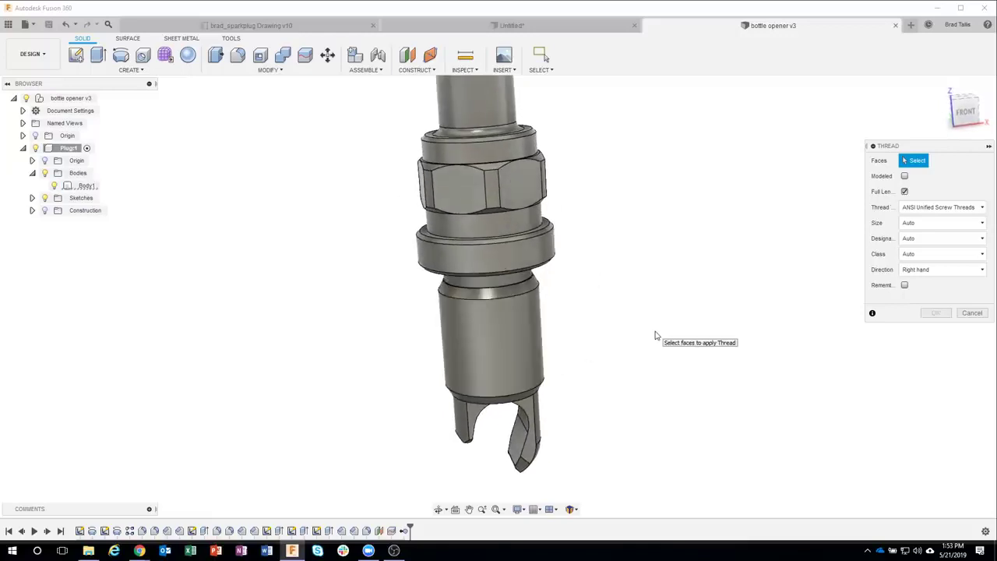
middle_click_drag(659, 334, 652, 245, "shift")
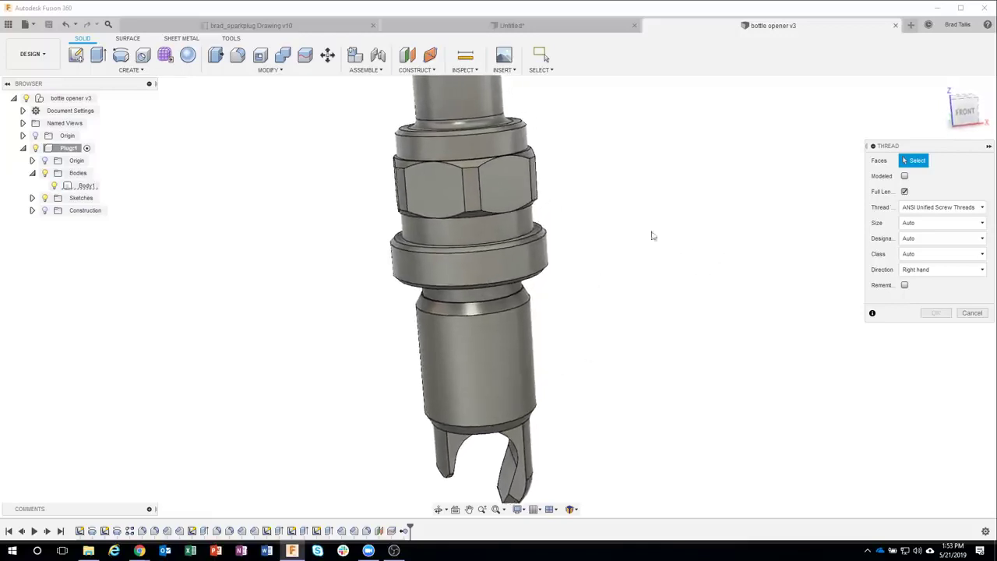
left_click(131, 69)
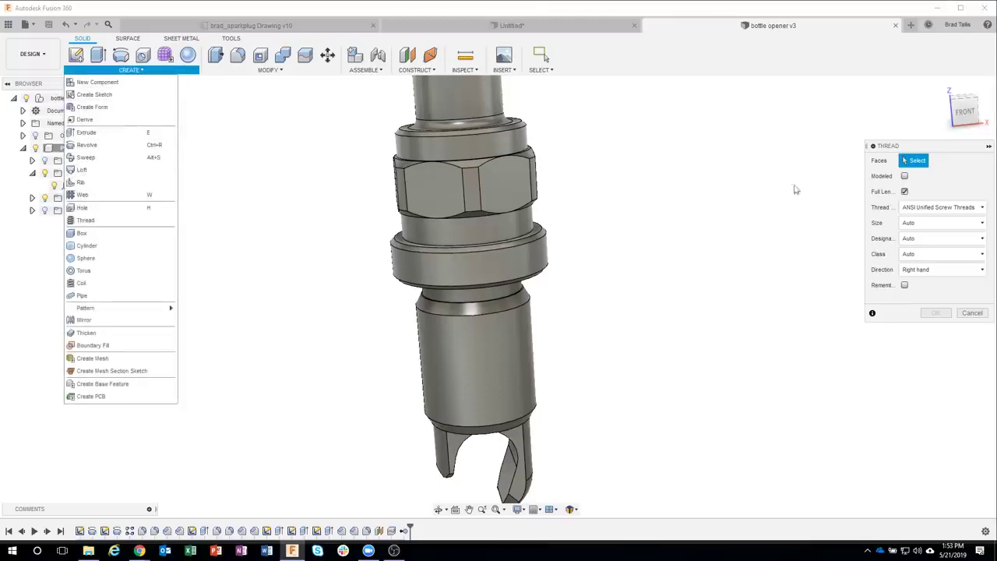
left_click_drag(919, 148, 866, 139)
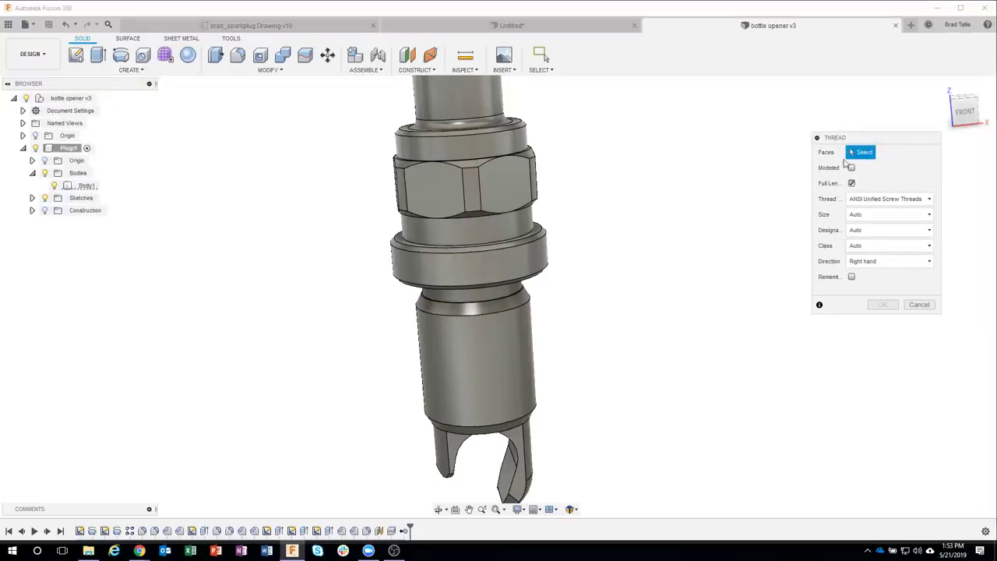
middle_click_drag(481, 356, 489, 358, "shift")
left_click(491, 345)
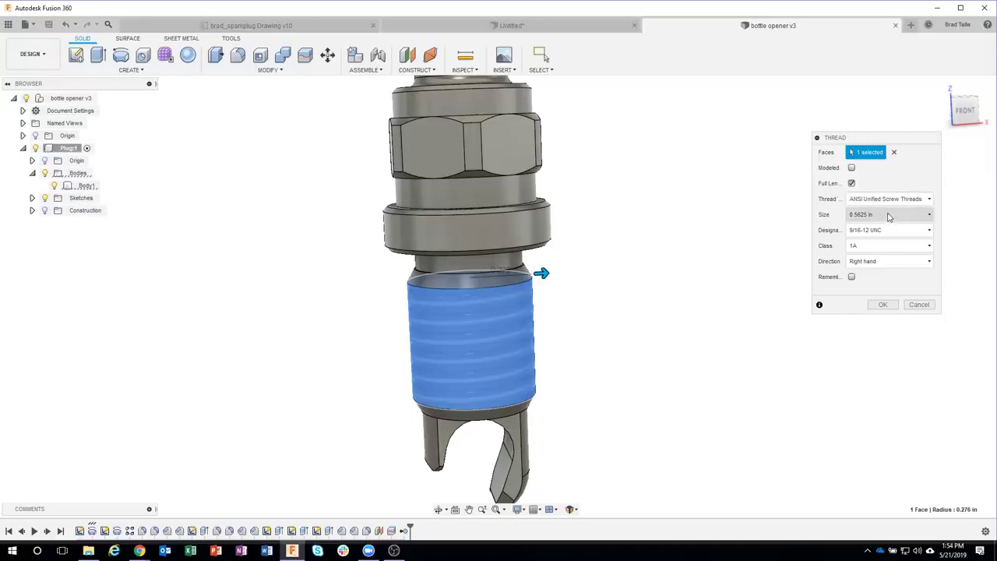
Step: Apply a modeled ANSI Metric M Profile M14x1.25 thread to the plug's shank
left_click(887, 202)
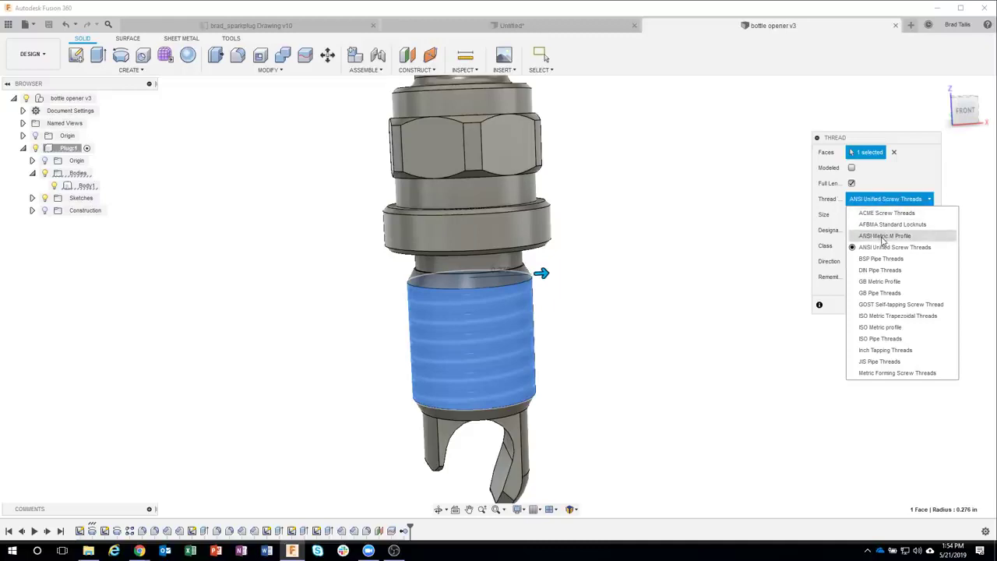
left_click(884, 236)
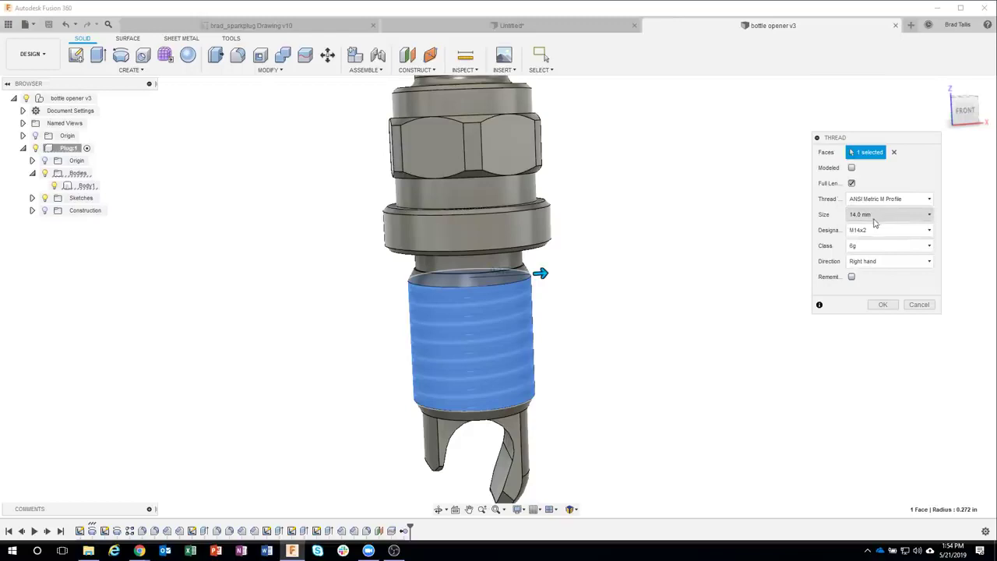
left_click(876, 232)
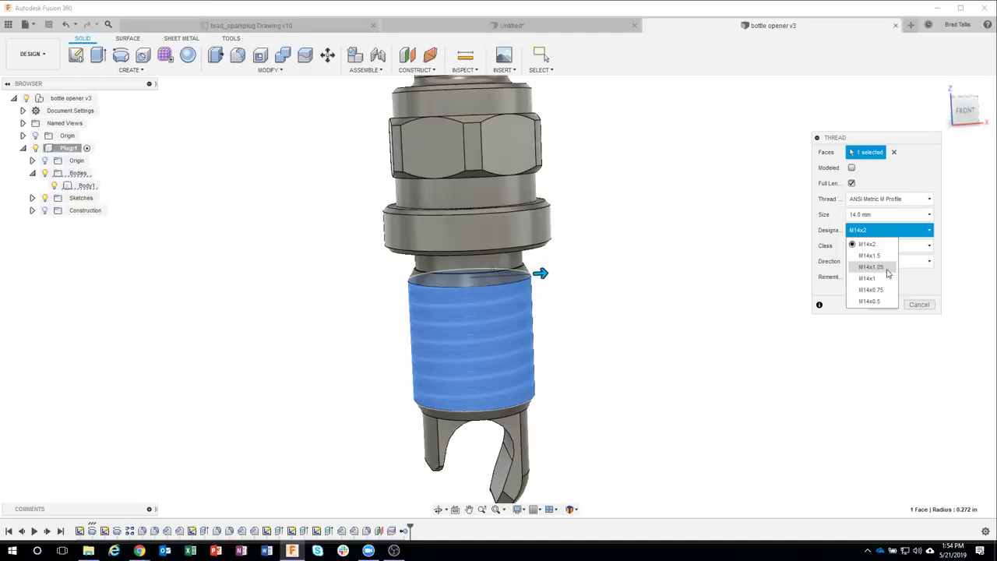
left_click(887, 269)
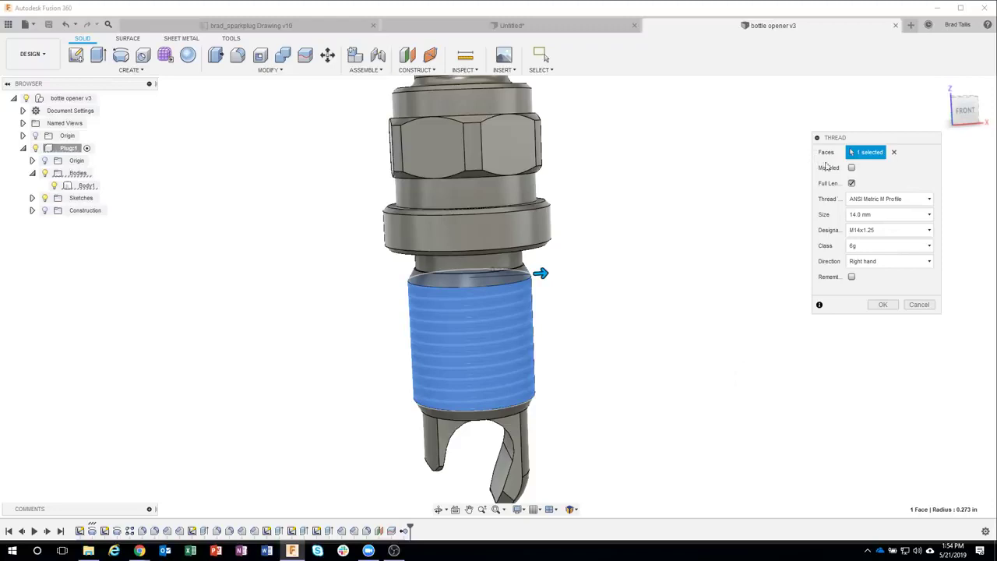
left_click(851, 167)
middle_click_drag(679, 345, 508, 302, "shift")
scroll(508, 304, "up", 3)
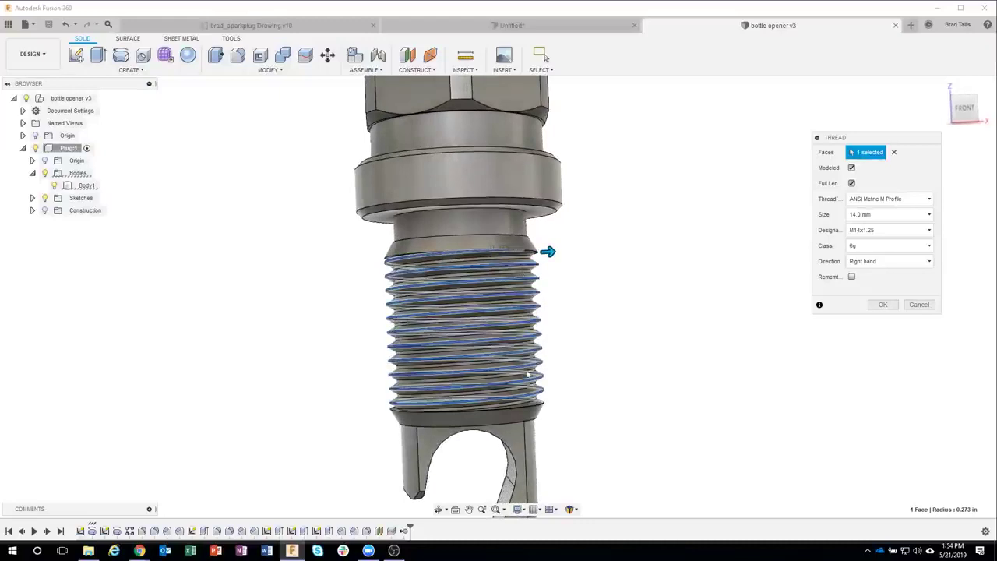
middle_click_drag(534, 260, 625, 356, "shift")
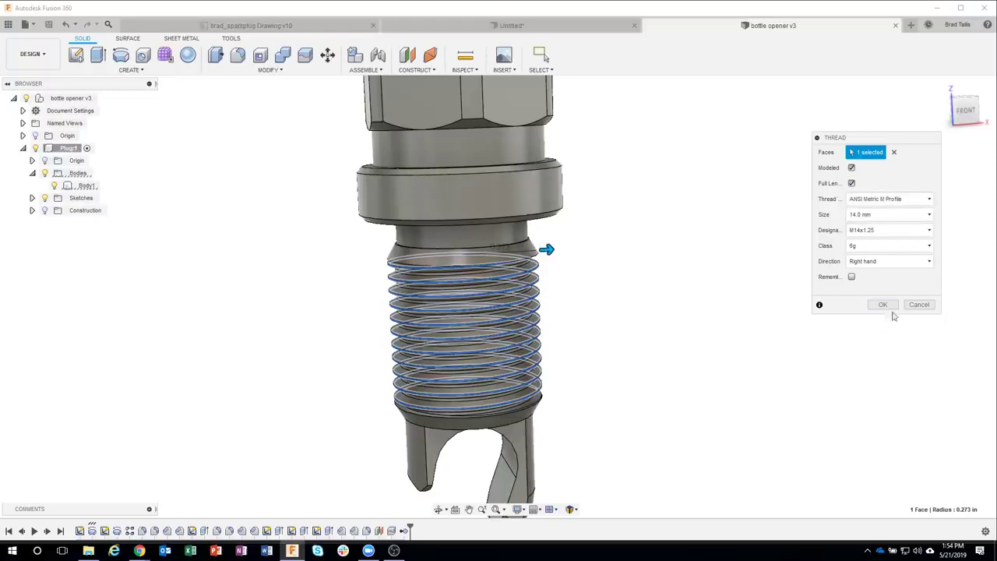
left_click(891, 305)
middle_click_drag(676, 376, 647, 380, "shift")
middle_click_drag(557, 418, 603, 416, "shift")
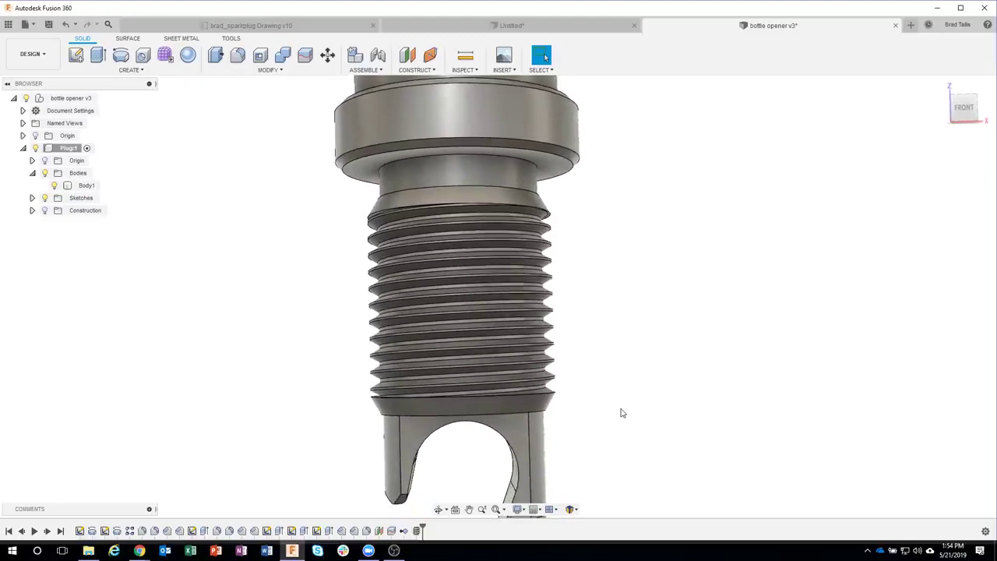
left_click(505, 212)
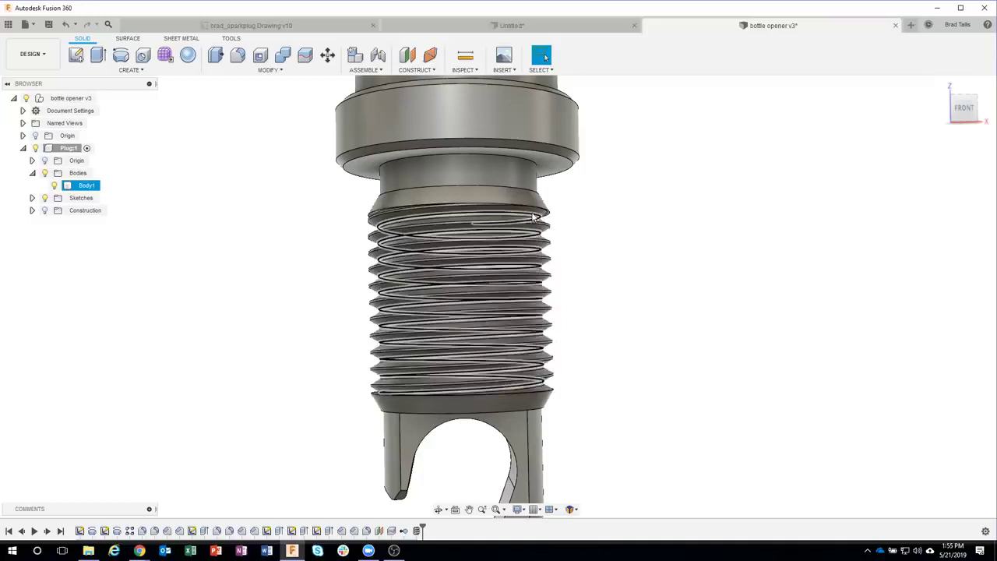
left_click(700, 376)
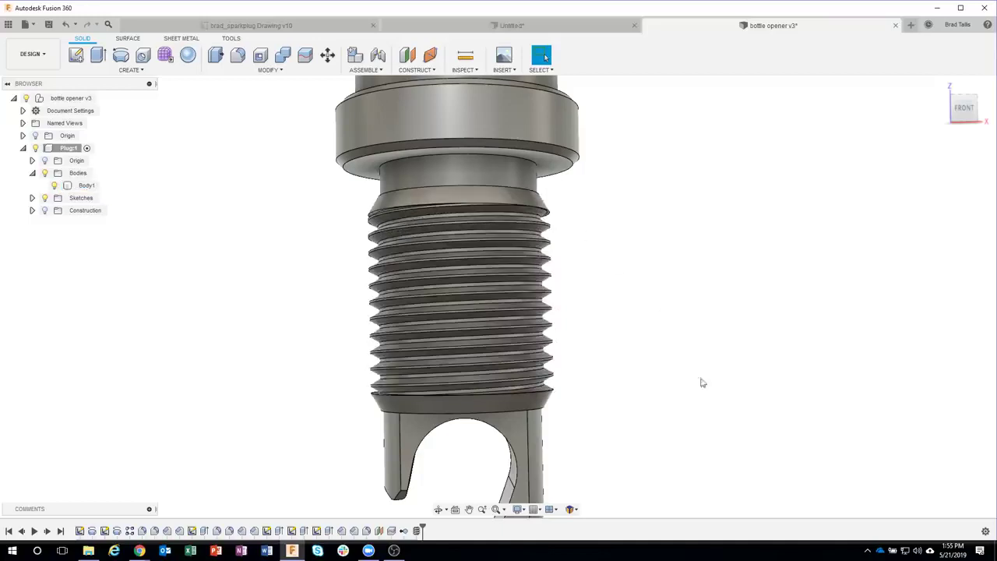
middle_click_drag(656, 456, 664, 438, "shift")
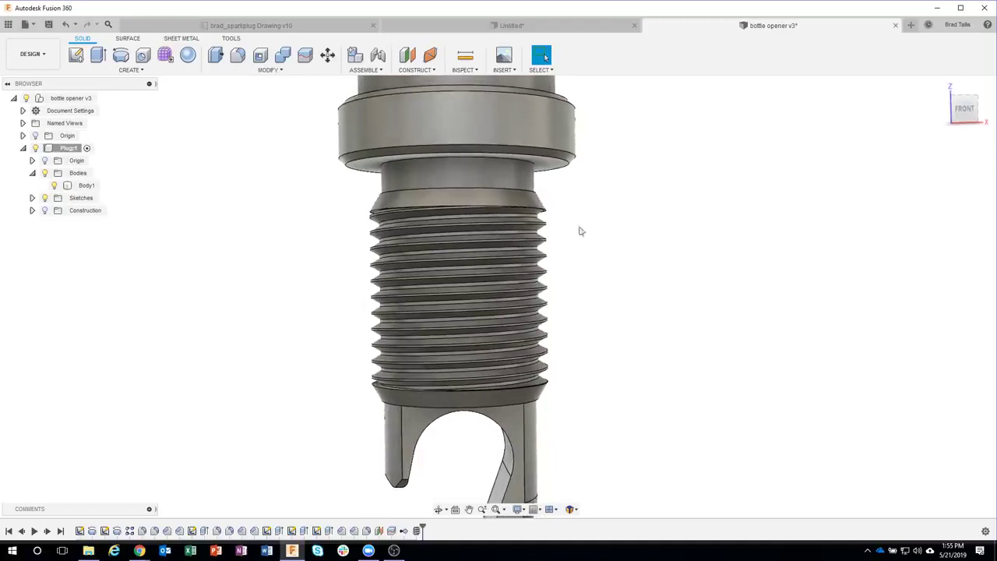
left_click(483, 200)
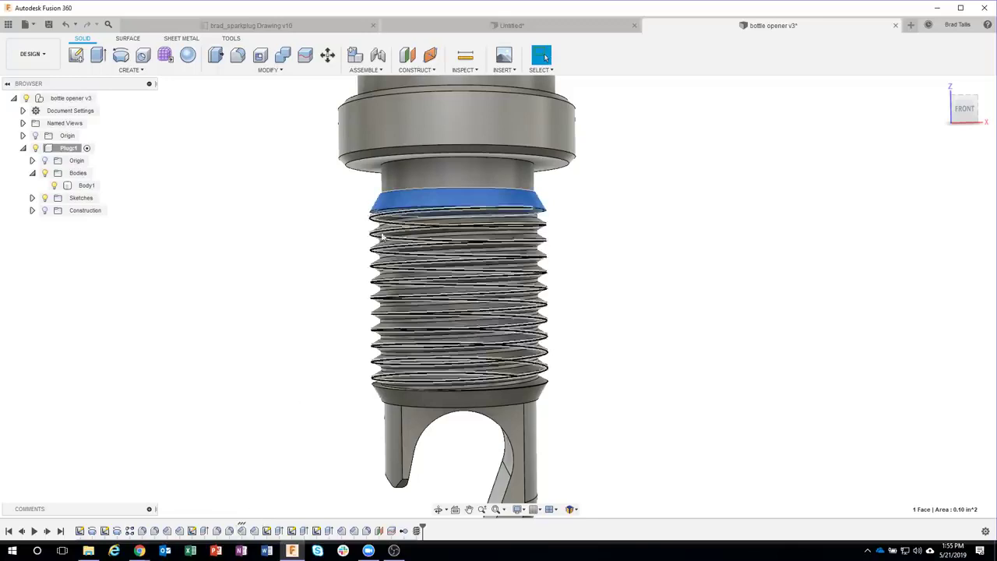
left_click(387, 400)
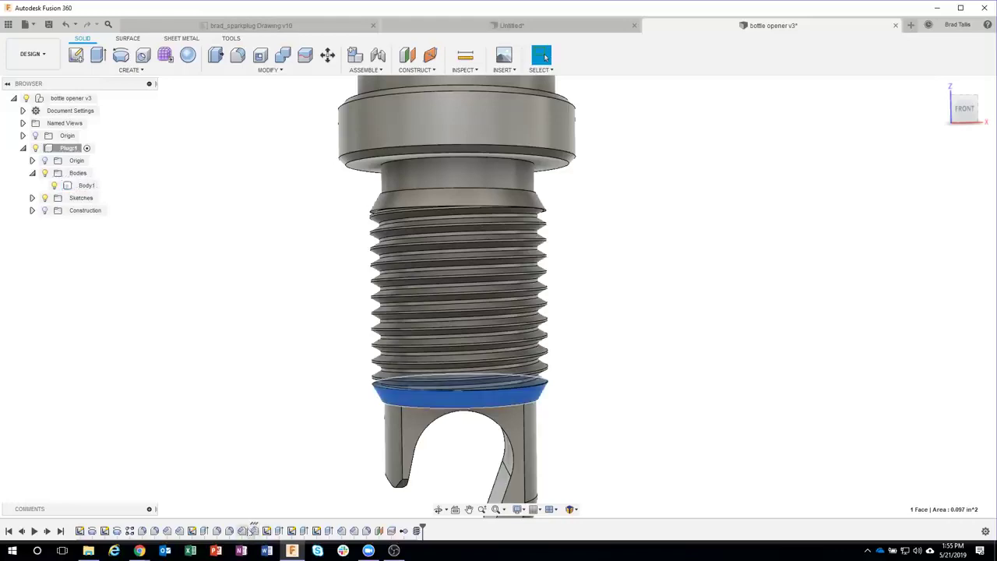
left_click(300, 411)
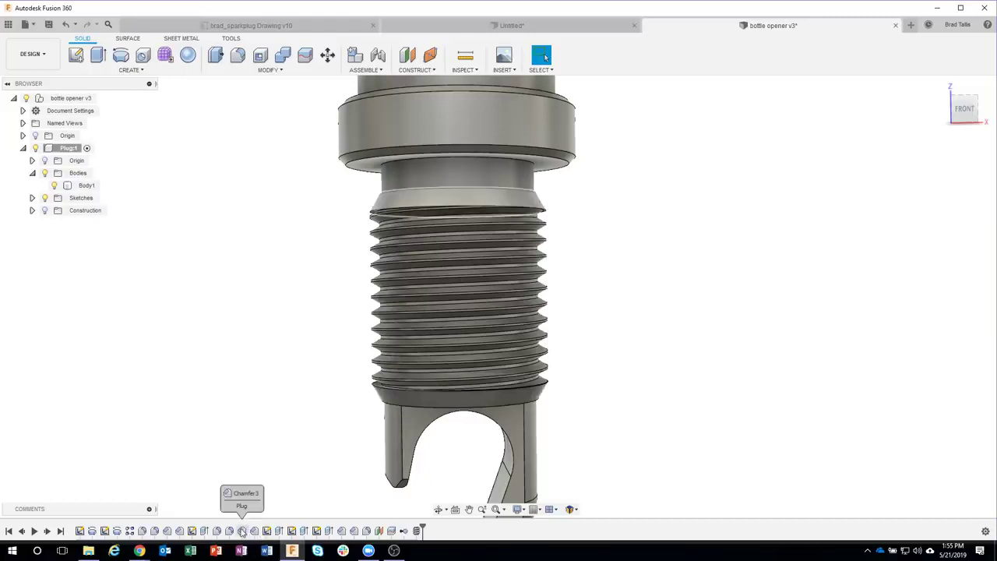
left_click(417, 532)
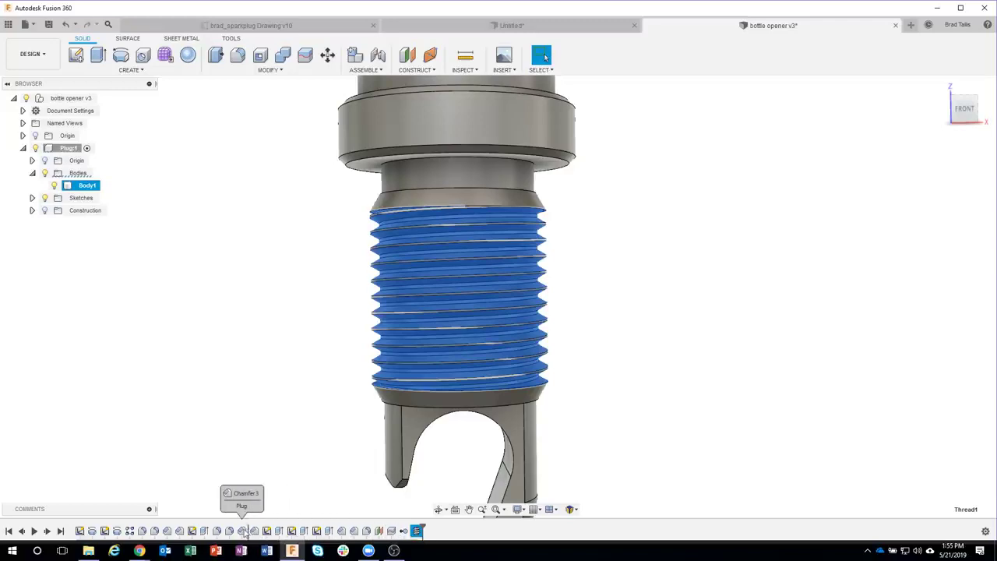
left_click(241, 531)
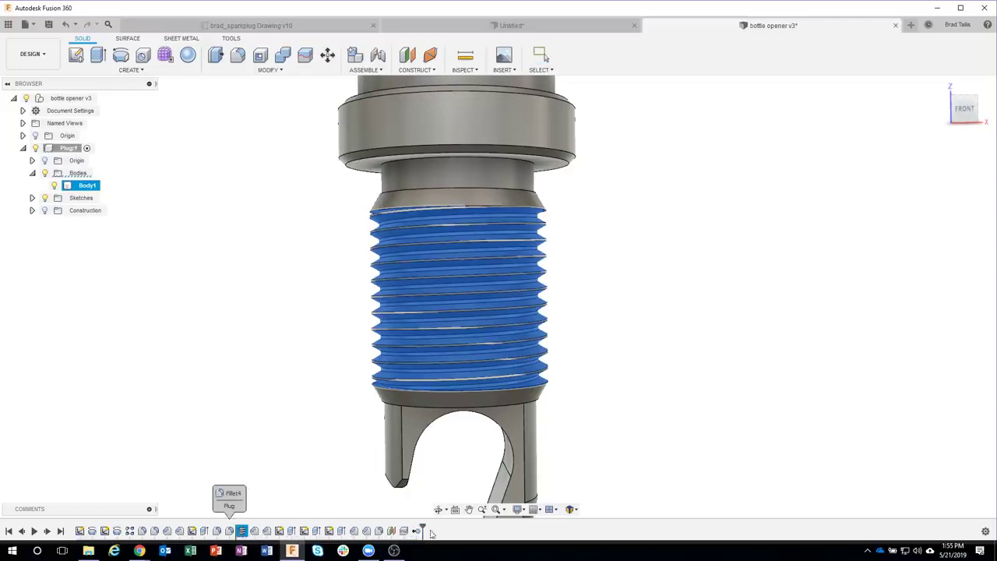
key("Escape")
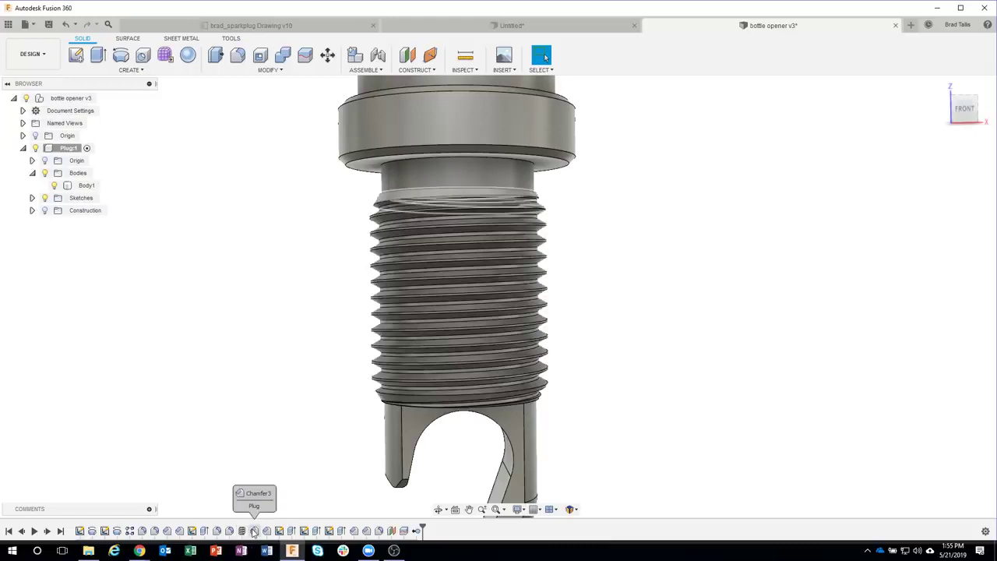
middle_click_drag(263, 400, 295, 331, "shift")
middle_click_drag(741, 407, 728, 336, "shift")
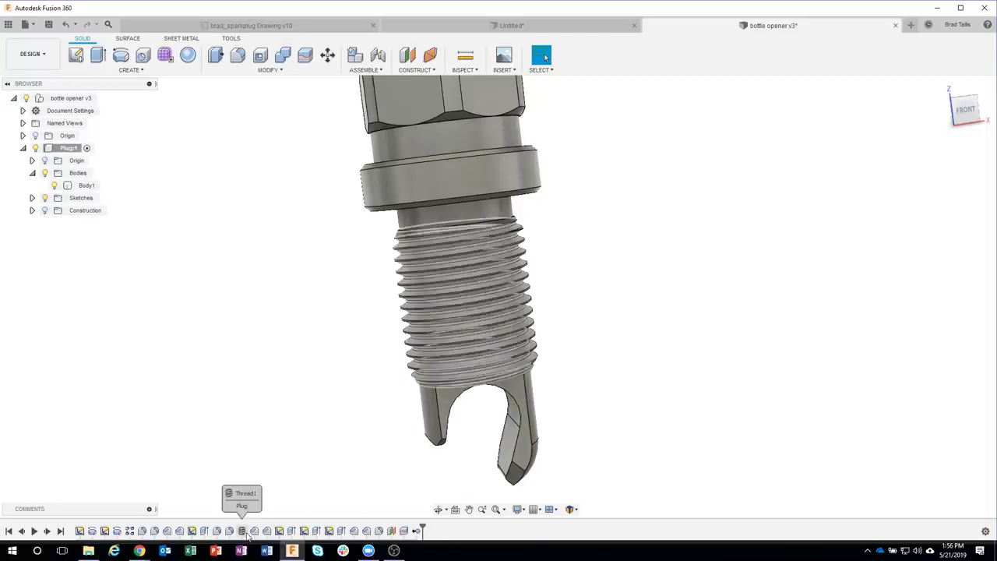
scroll(635, 296, "down", 5)
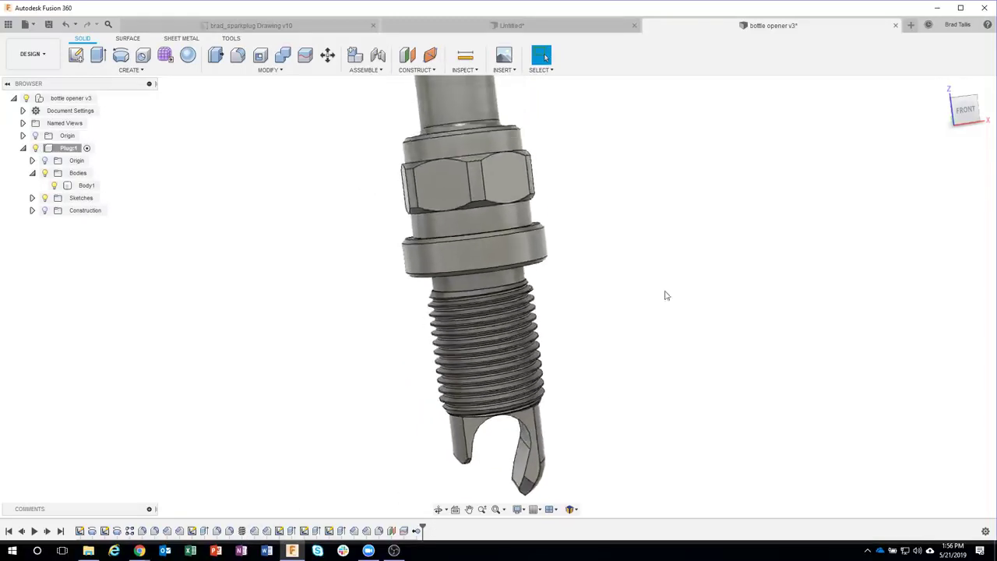
middle_click_drag(669, 338, 664, 310, "shift")
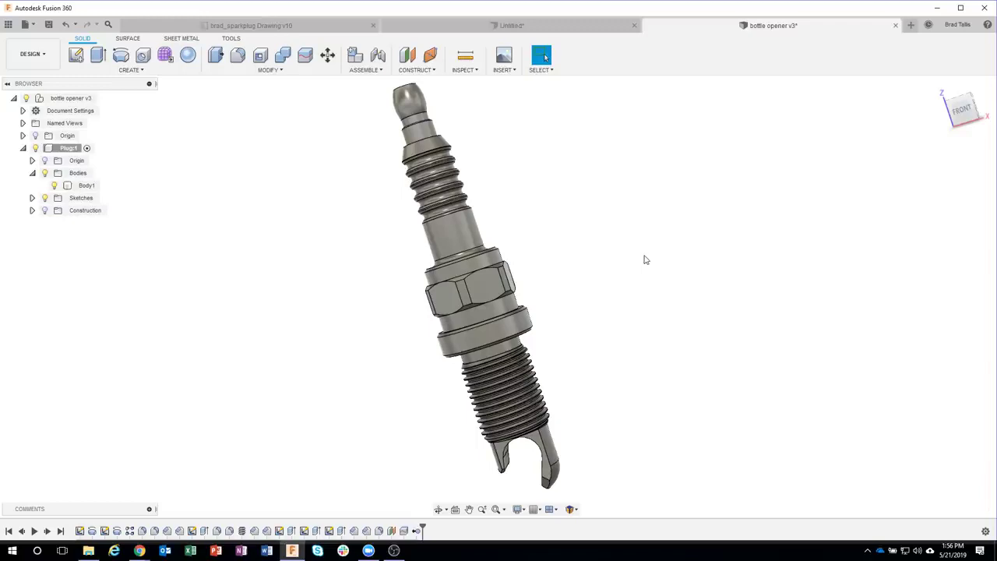
Step: Apply the Metal > Platinum - Polished appearance to the whole spark plug
key("a")
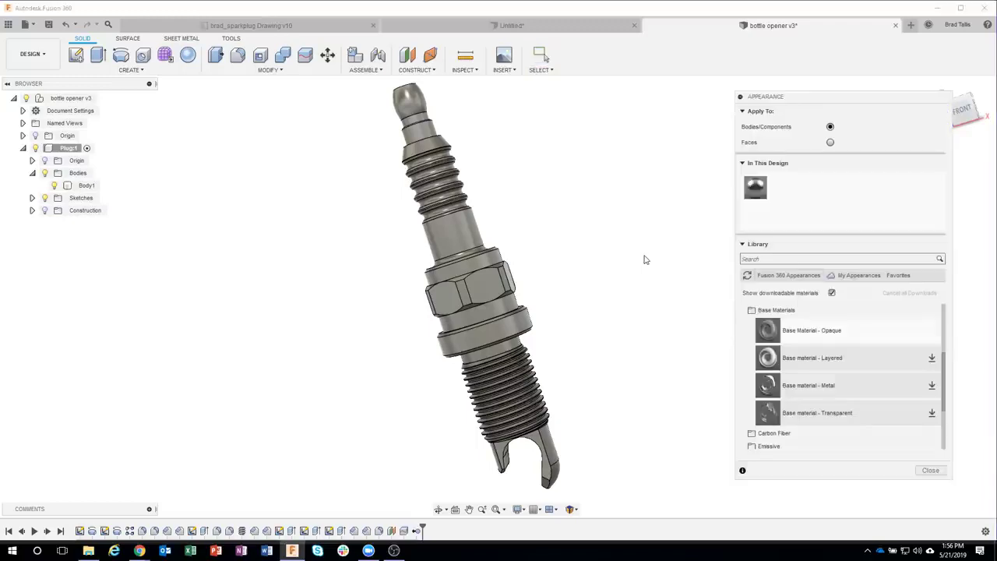
left_click(775, 309)
scroll(775, 311, "up", 3)
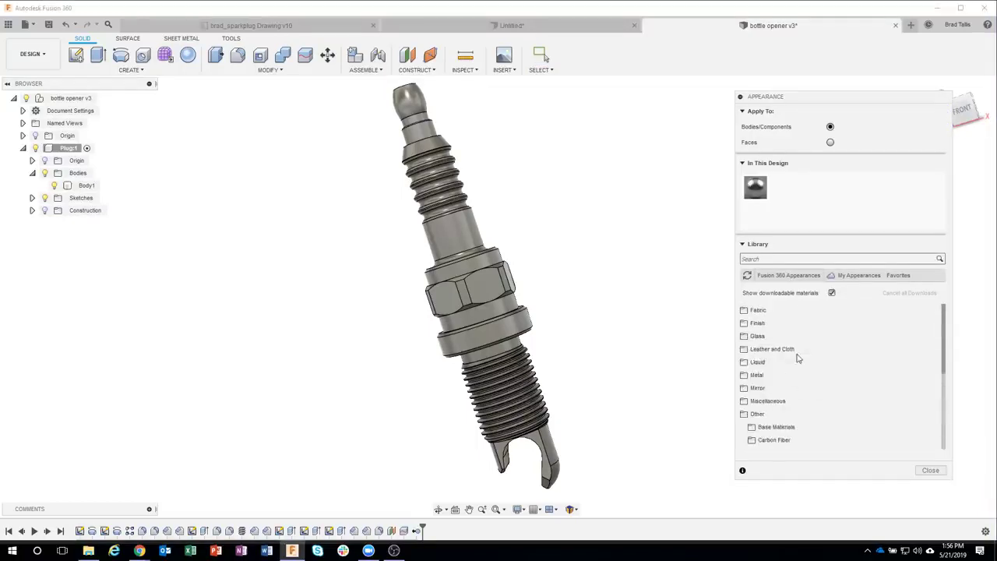
left_click(772, 422)
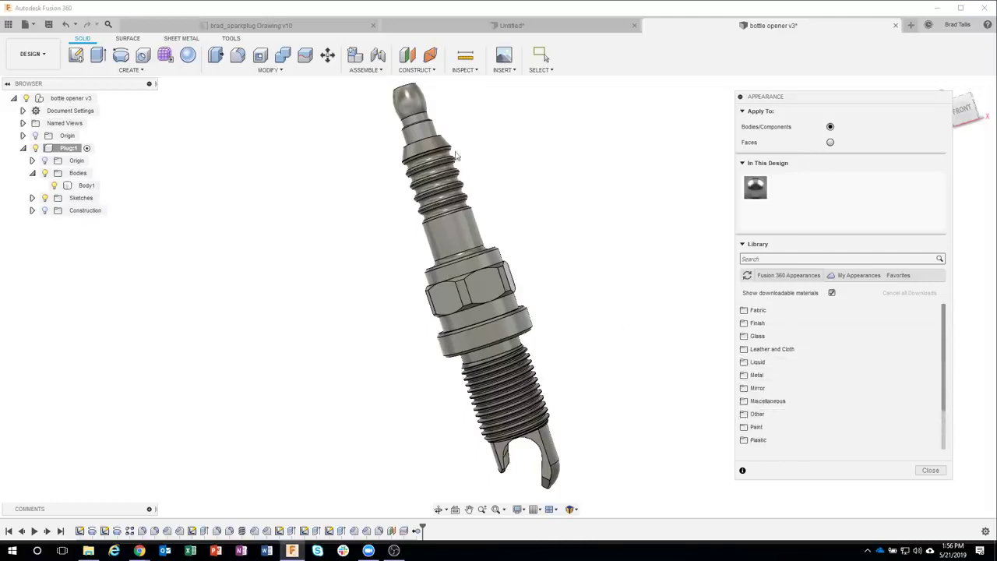
left_click(787, 376)
scroll(819, 397, "down", 1)
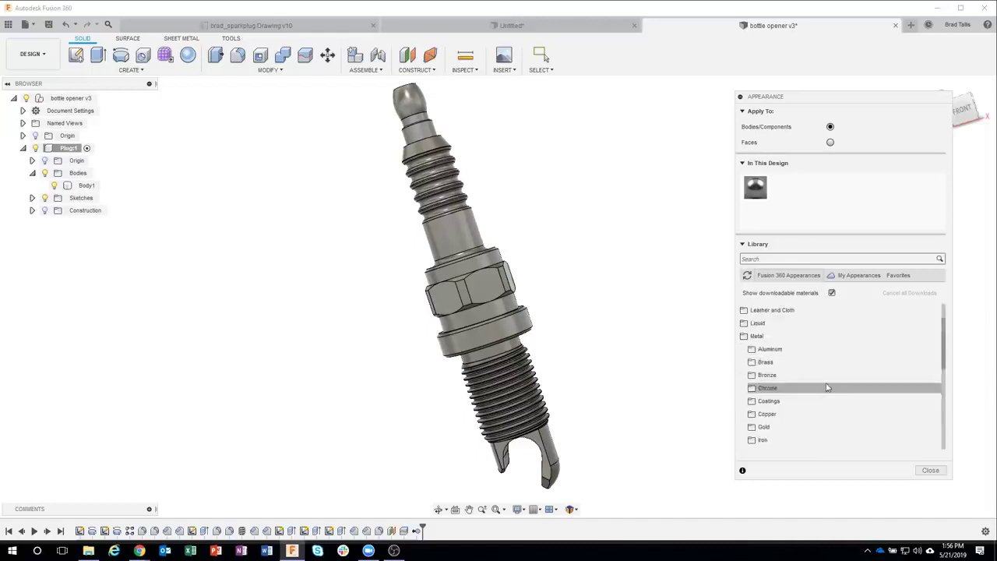
scroll(826, 383, "down", 1)
scroll(828, 382, "down", 1)
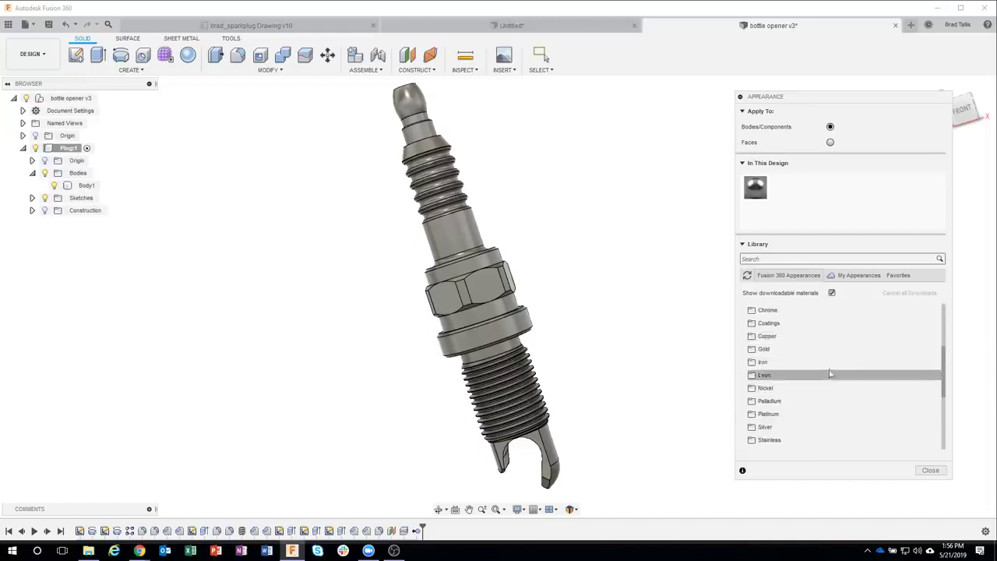
left_click(786, 414)
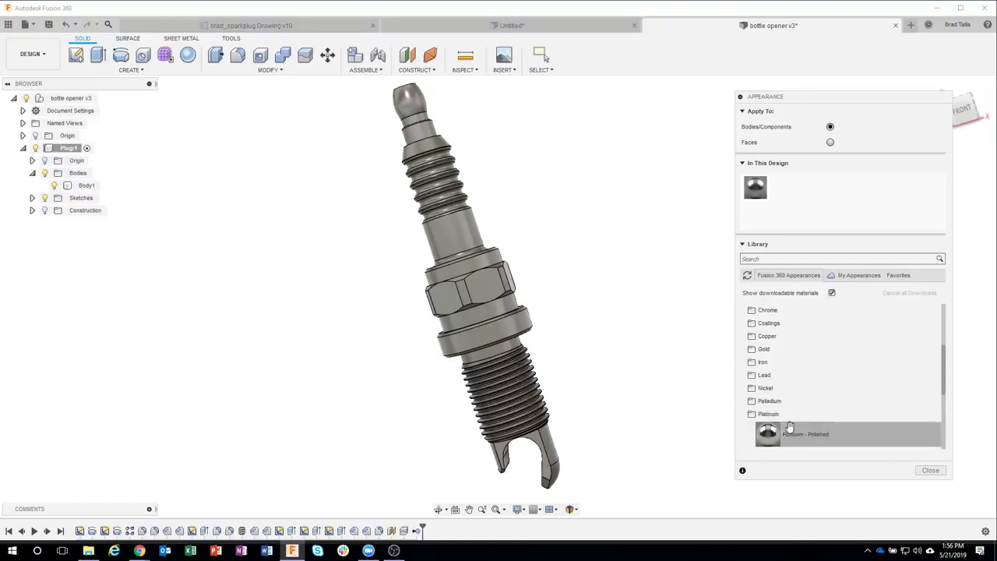
left_click_drag(771, 430, 487, 292)
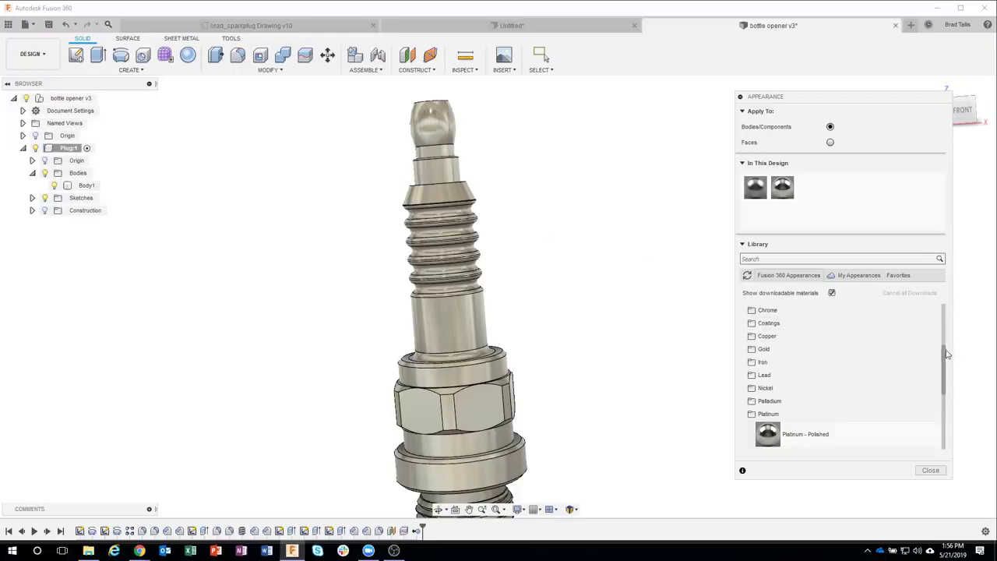
Step: Bring up the Paint > Glossy swatches and preview white glossy paint on the plug
left_click_drag(945, 355, 944, 311)
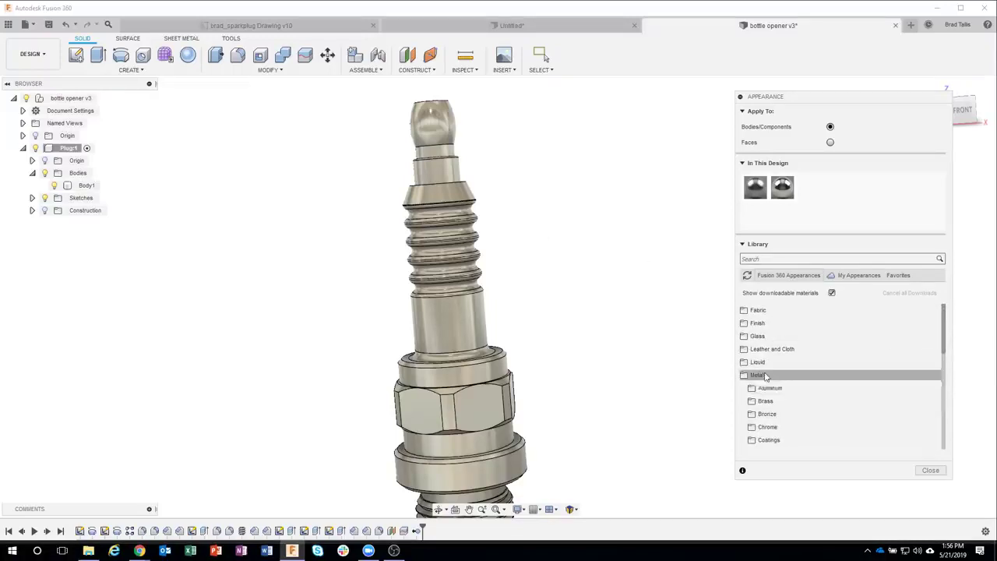
left_click(764, 377)
left_click(781, 428)
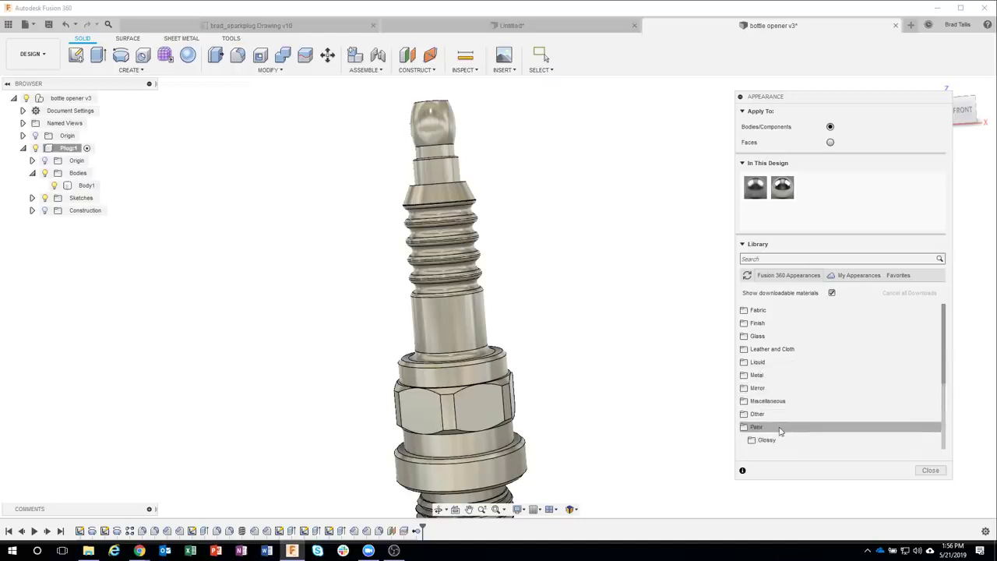
scroll(818, 389, "down", 1)
left_click(780, 401)
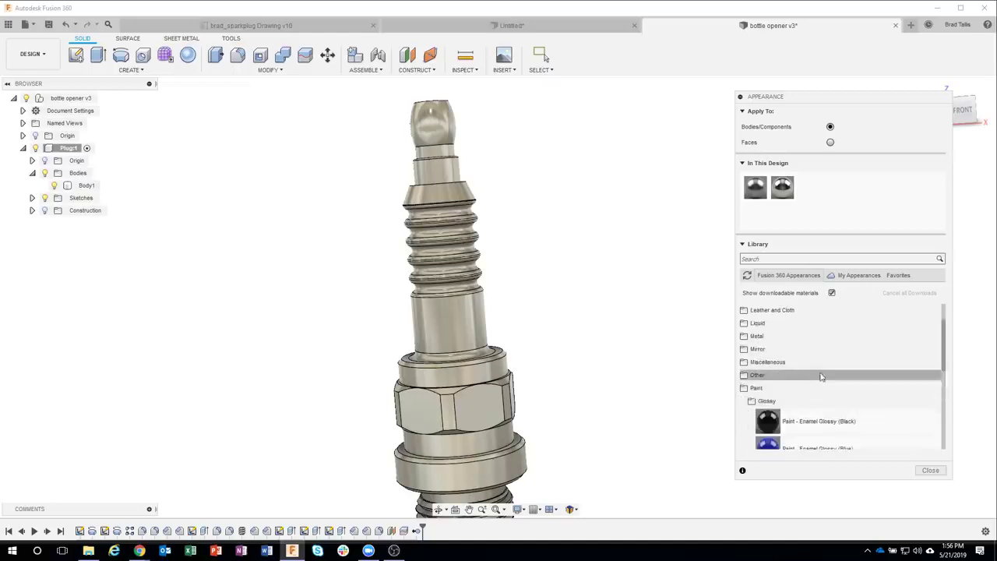
scroll(827, 366, "down", 2)
scroll(832, 351, "down", 5)
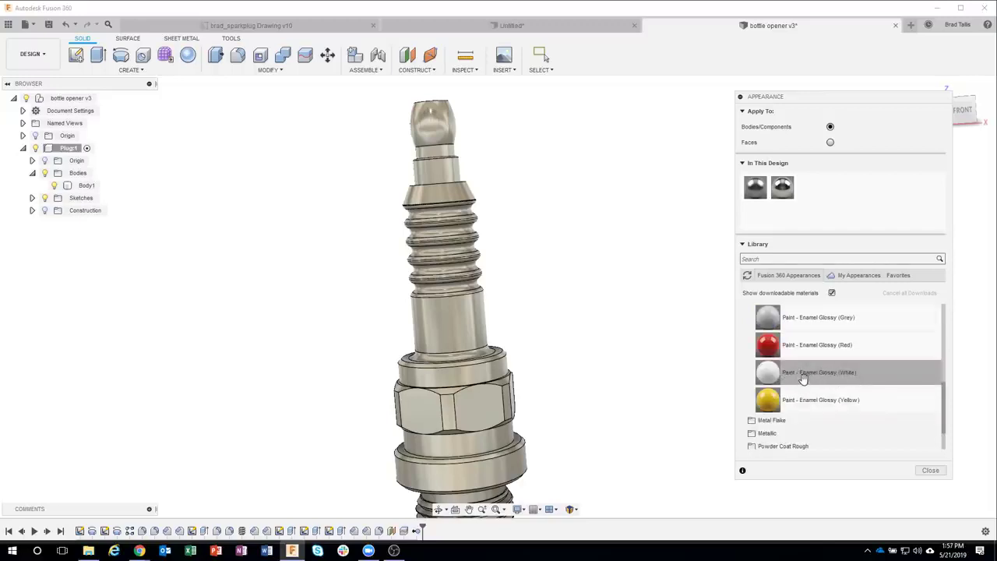
left_click_drag(794, 373, 440, 238)
left_click_drag(449, 195, 537, 249)
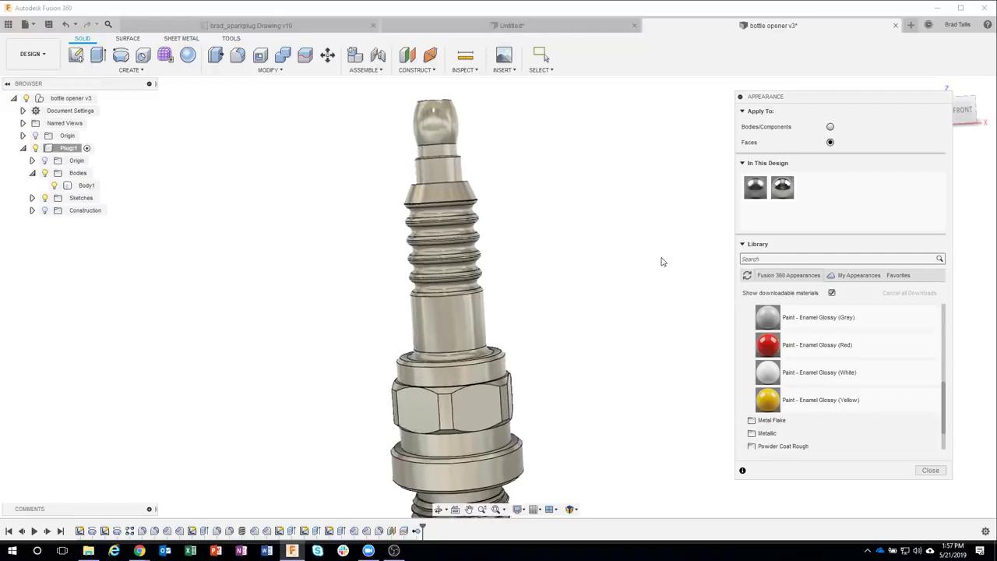
Step: Add Paint - Enamel Glossy (White) to the design, then abort the drop and reopen Appearance
left_click_drag(776, 375, 456, 222)
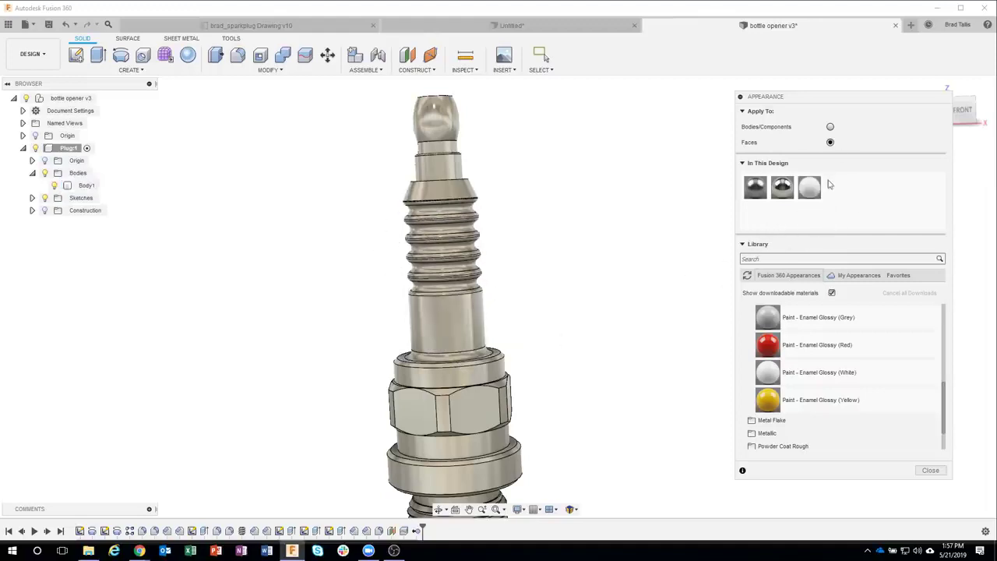
scroll(615, 249, "up", 3)
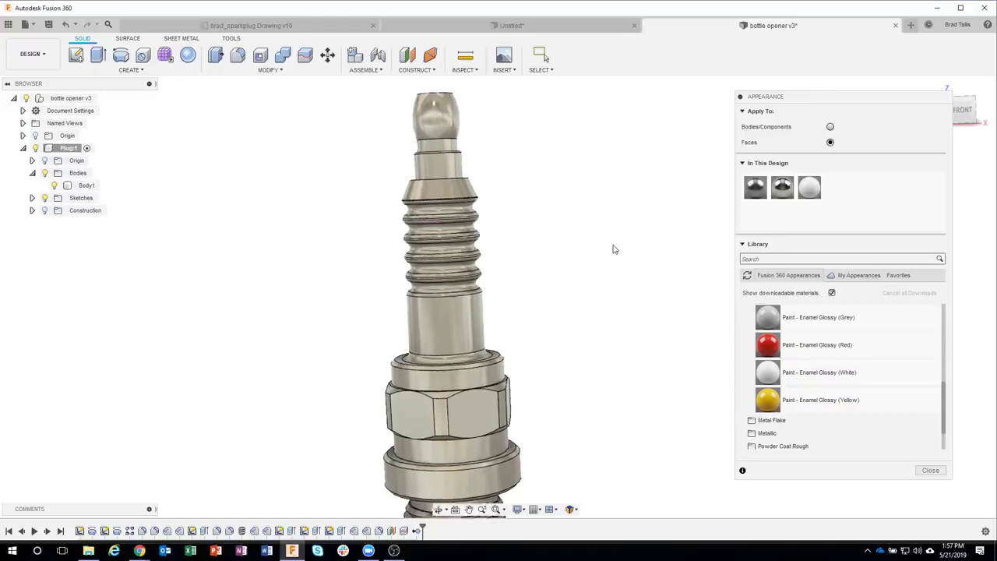
scroll(629, 205, "up", 1)
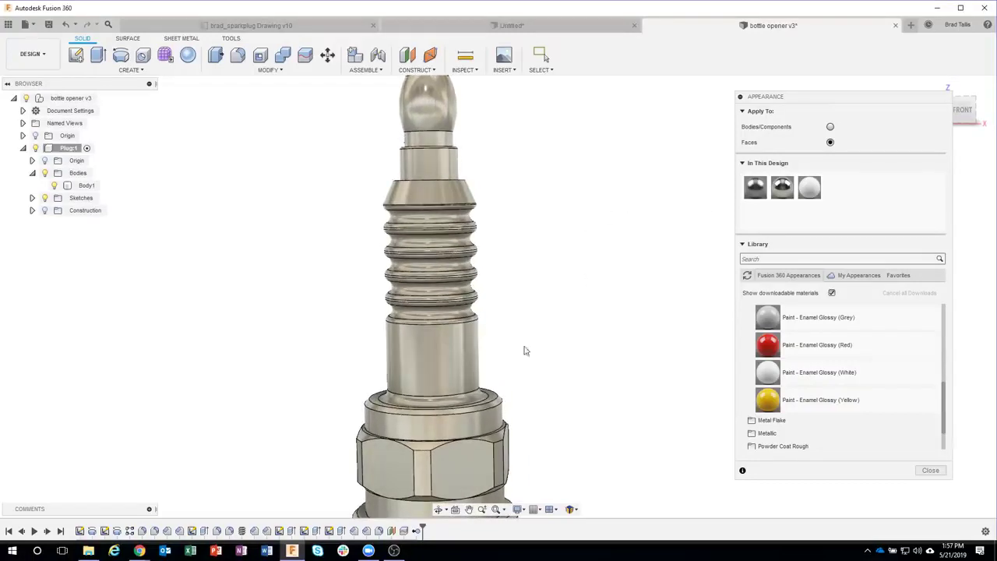
left_click_drag(543, 351, 308, 199)
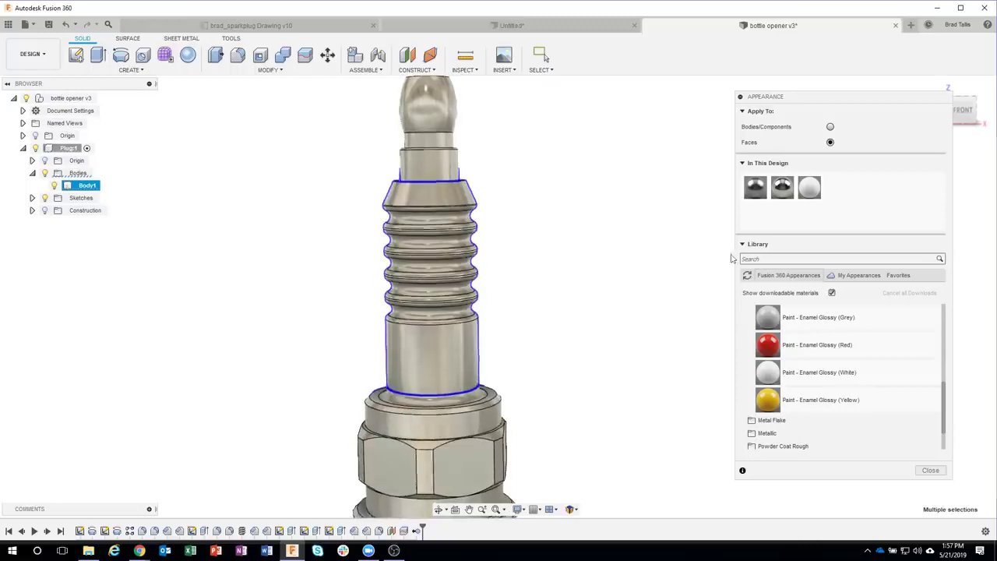
mouse_move(810, 188)
left_mouse_down()
mouse_move(759, 208)
mouse_move(576, 231)
mouse_move(456, 232)
mouse_move(503, 218)
mouse_move(445, 227)
left_mouse_up()
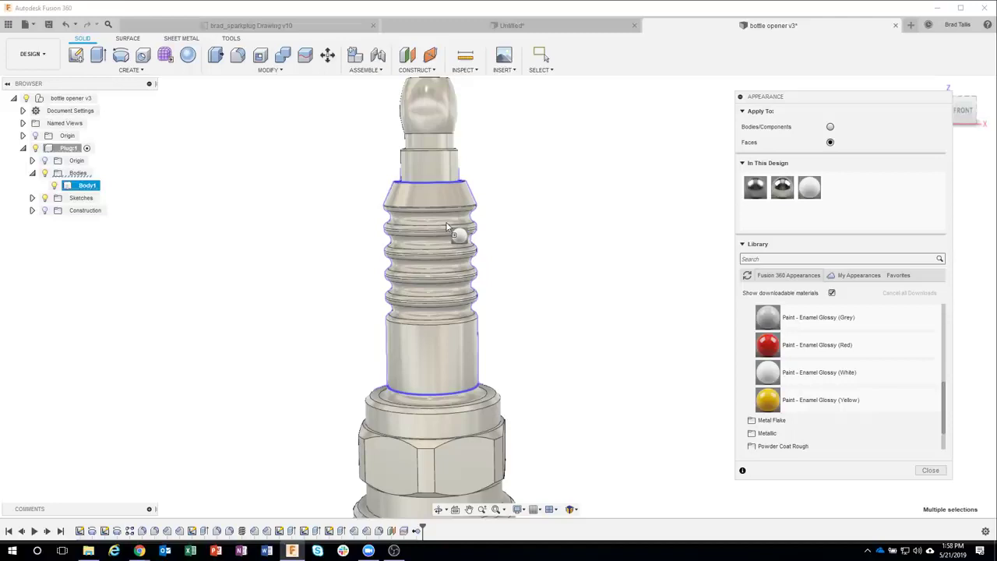
left_click_drag(448, 226, 807, 190)
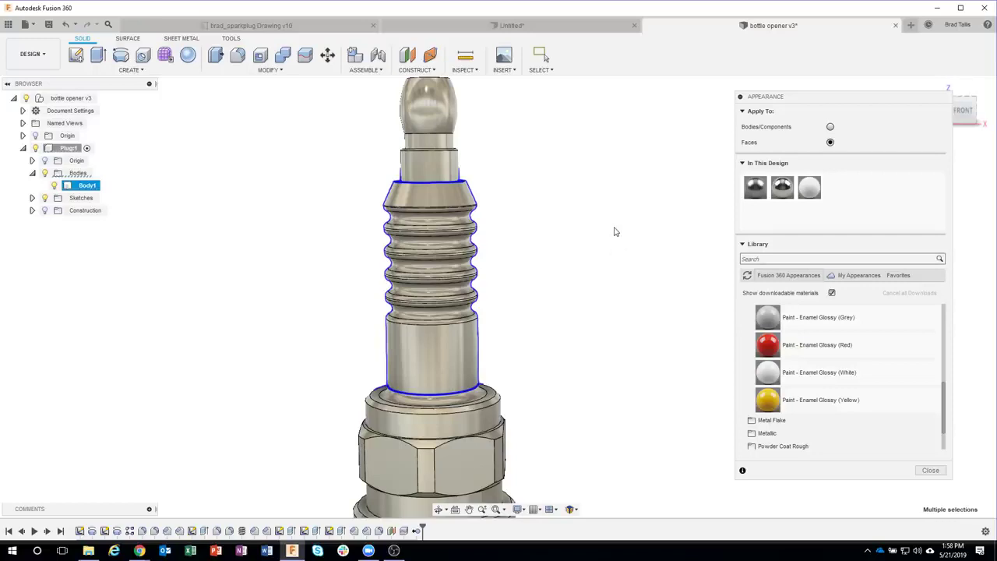
key("Escape")
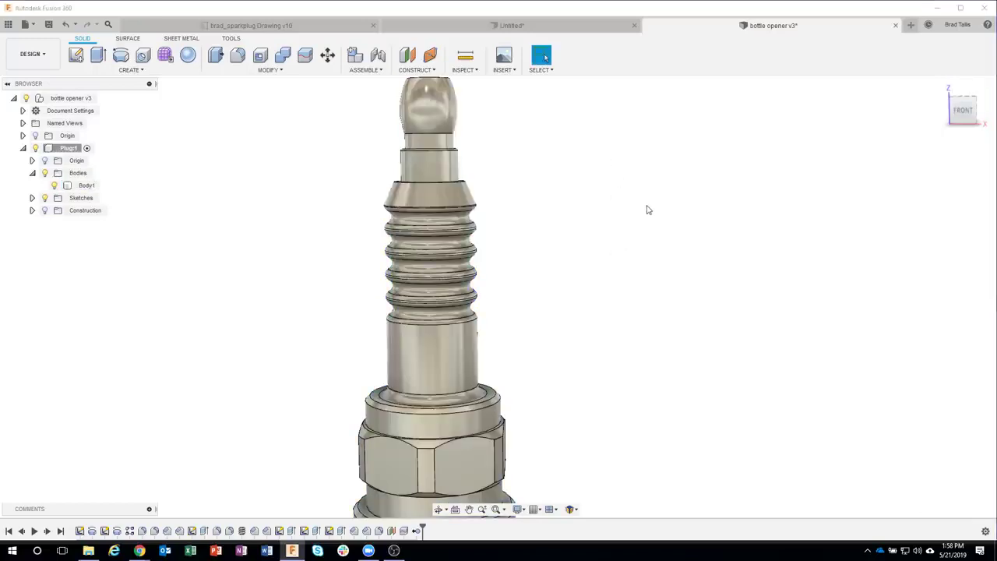
key("a")
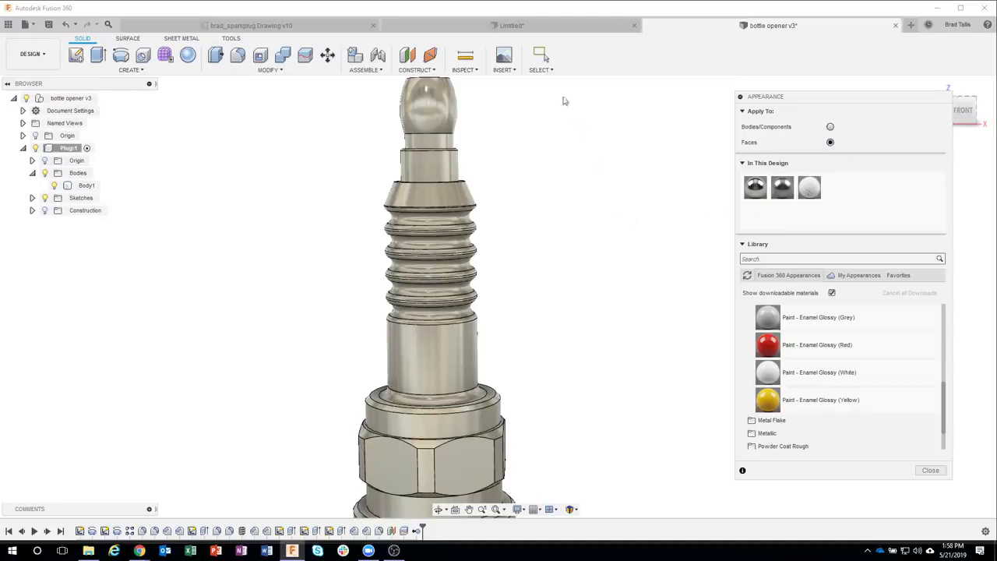
Step: Window-select all the ribbed insulator faces and paint them glossy white
left_click(541, 70)
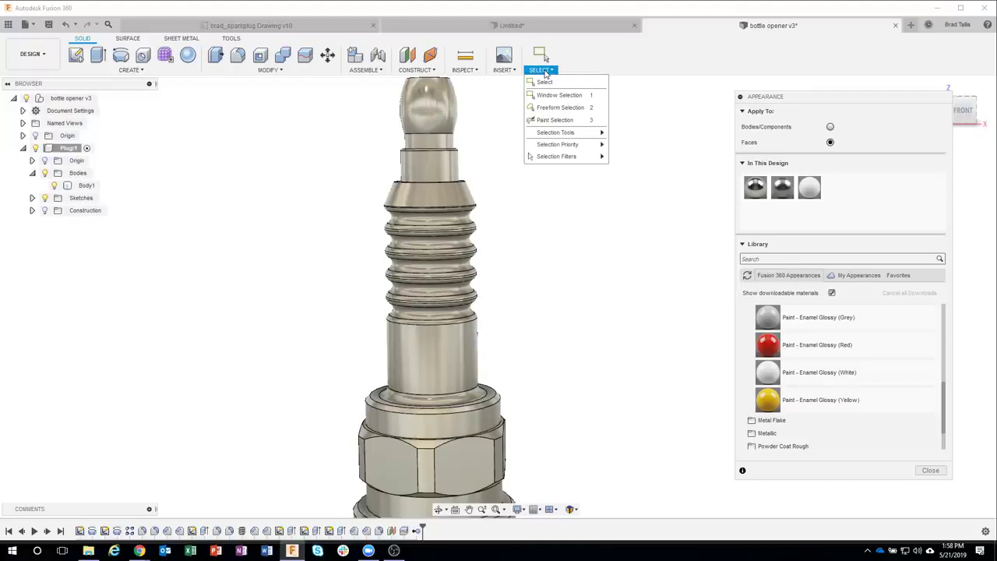
mouse_move(555, 160)
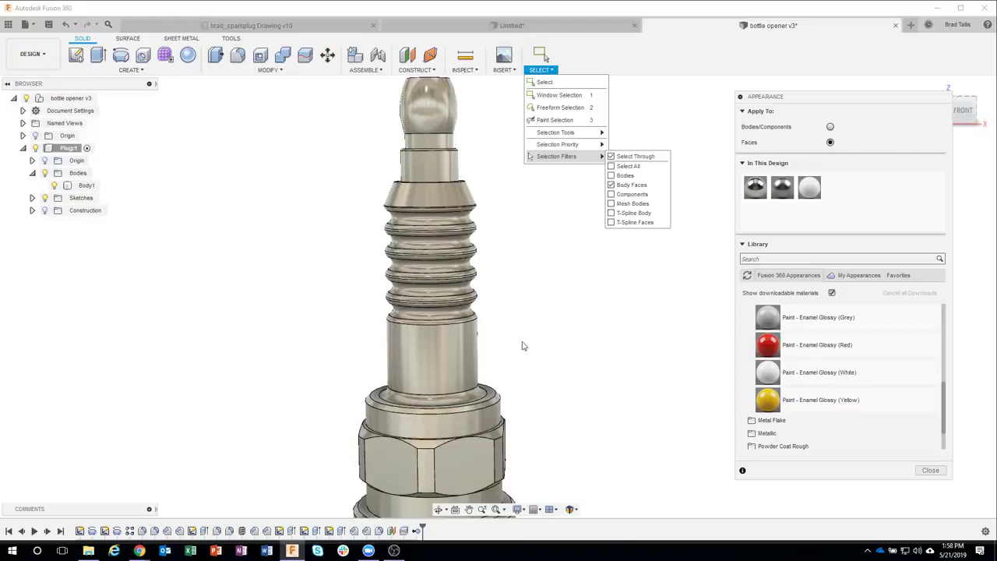
left_click_drag(521, 350, 334, 199)
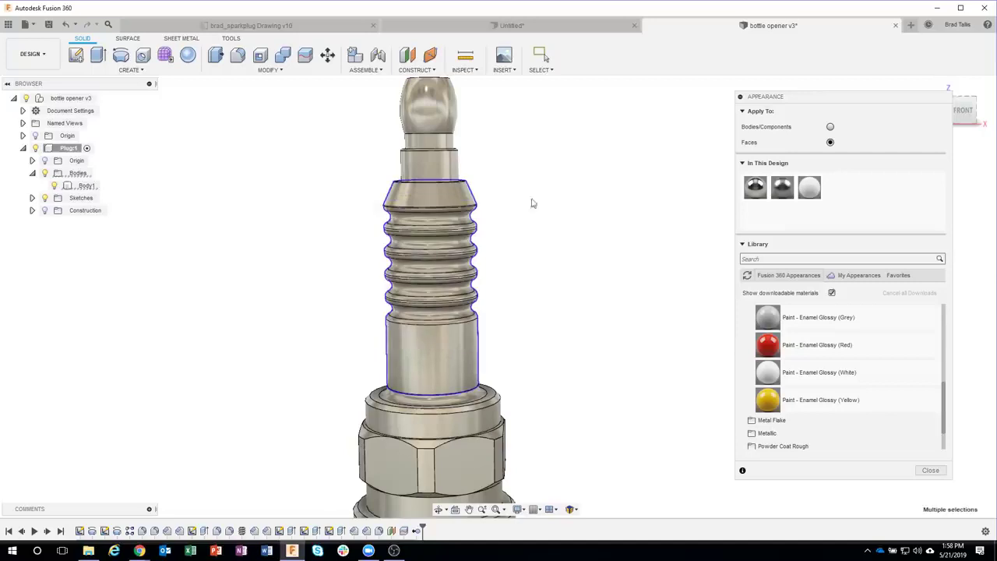
left_click_drag(809, 187, 437, 229)
left_click(606, 230)
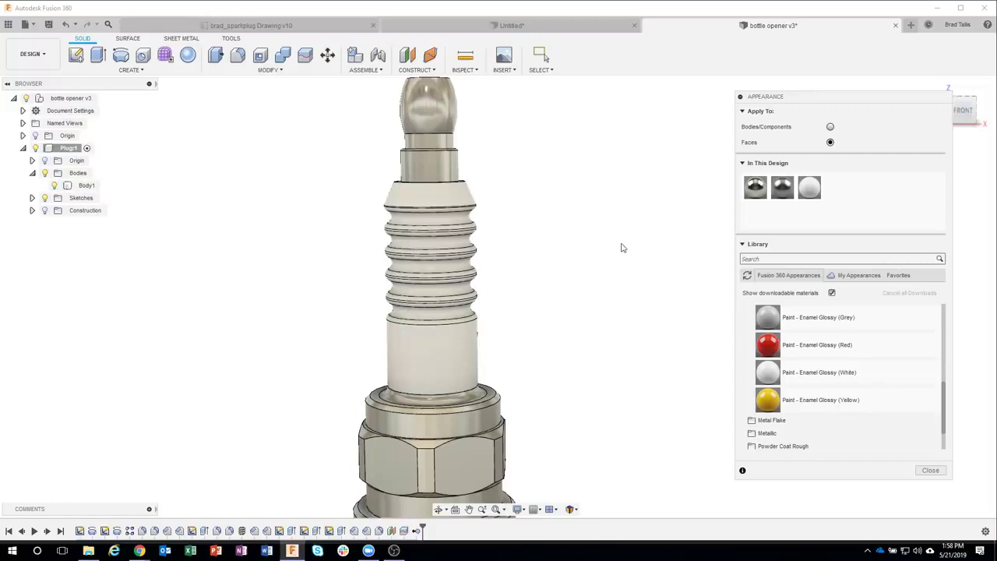
Step: Paint the fillet face above the collar white as well and close the Appearance panel
middle_click_drag(646, 218, 543, 76, "shift")
left_click(541, 70)
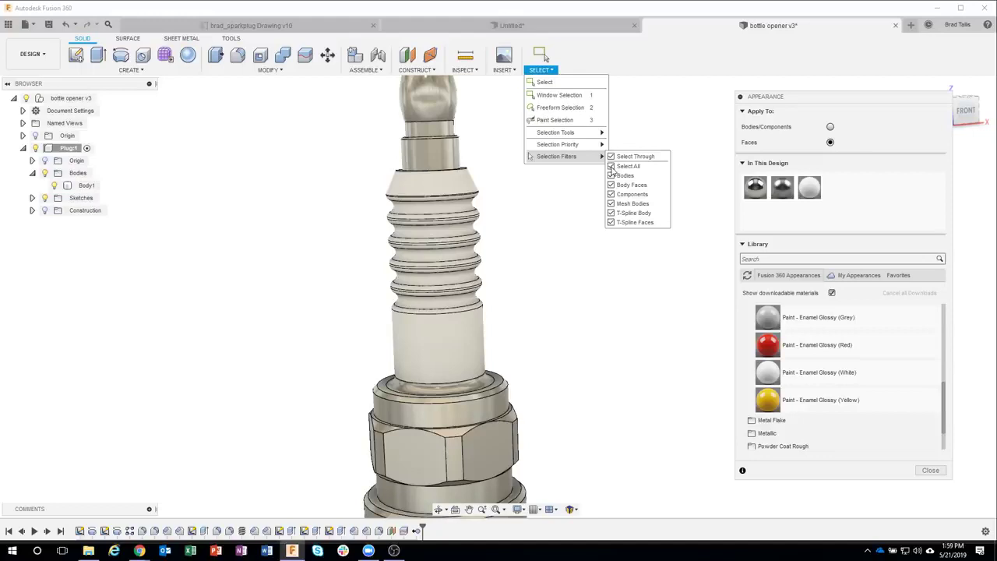
left_click(562, 200)
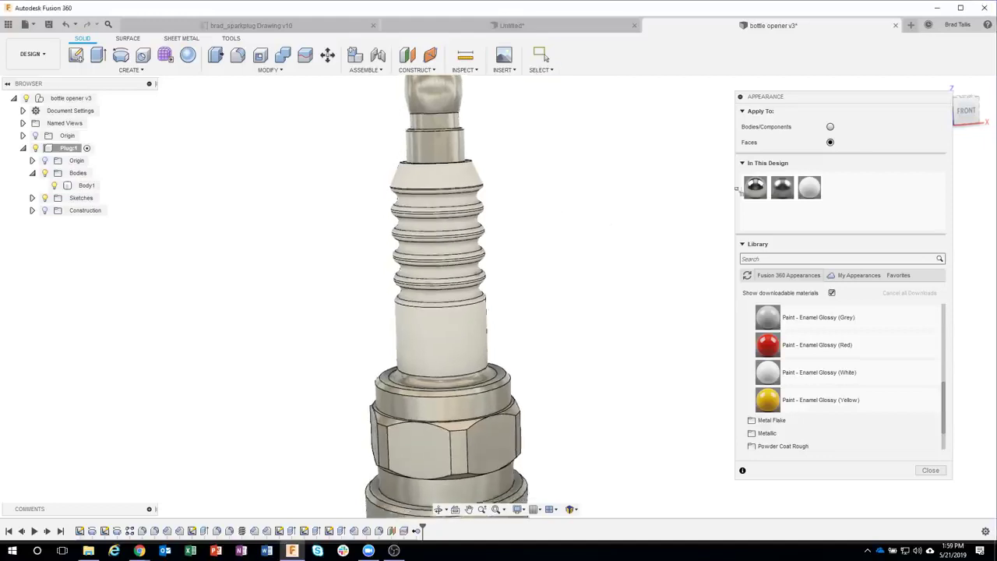
left_click_drag(803, 189, 486, 358)
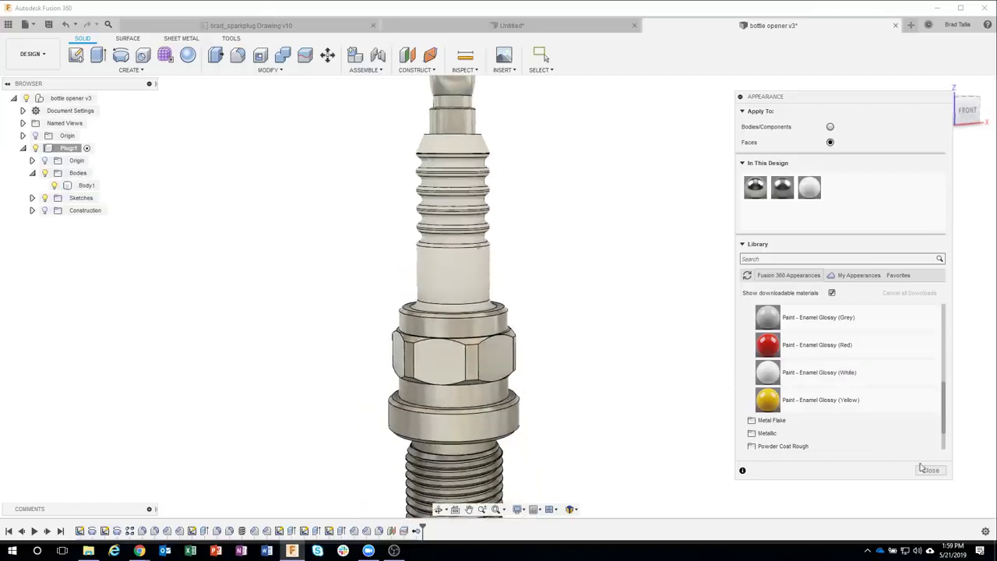
left_click(929, 470)
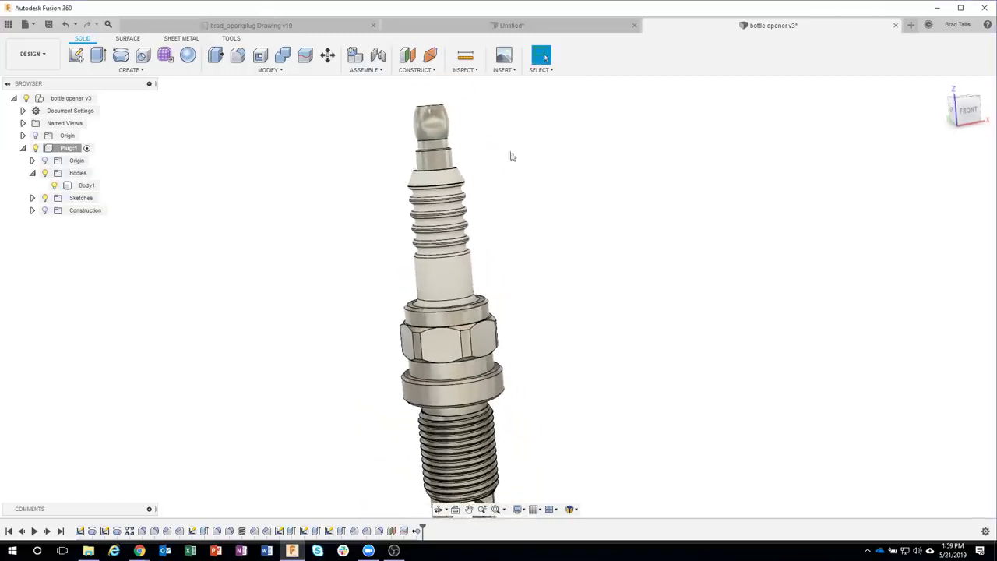
Step: Place a decal of the Fusion_360_Logo image on the white insulator cylinder face
left_click(502, 70)
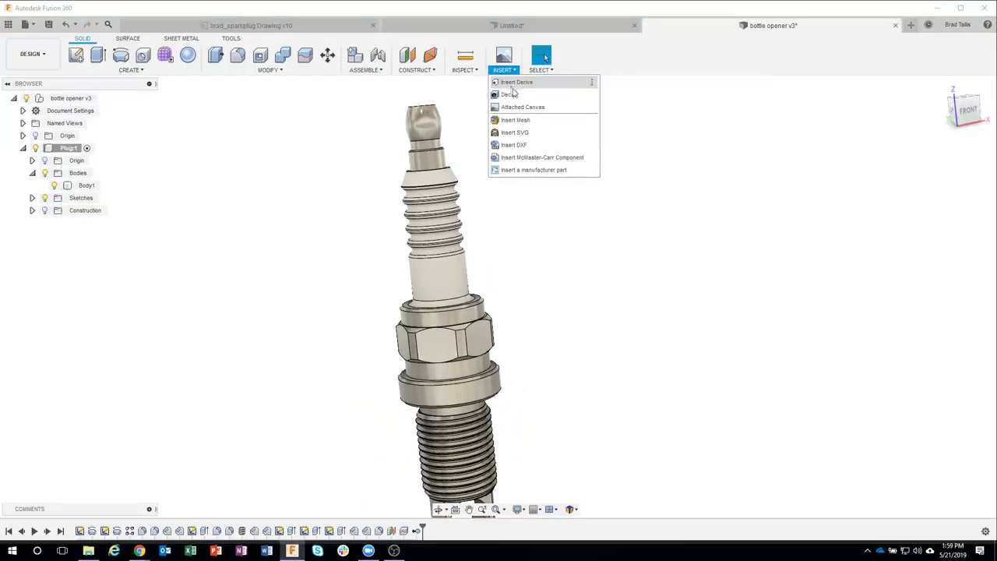
left_click(509, 94)
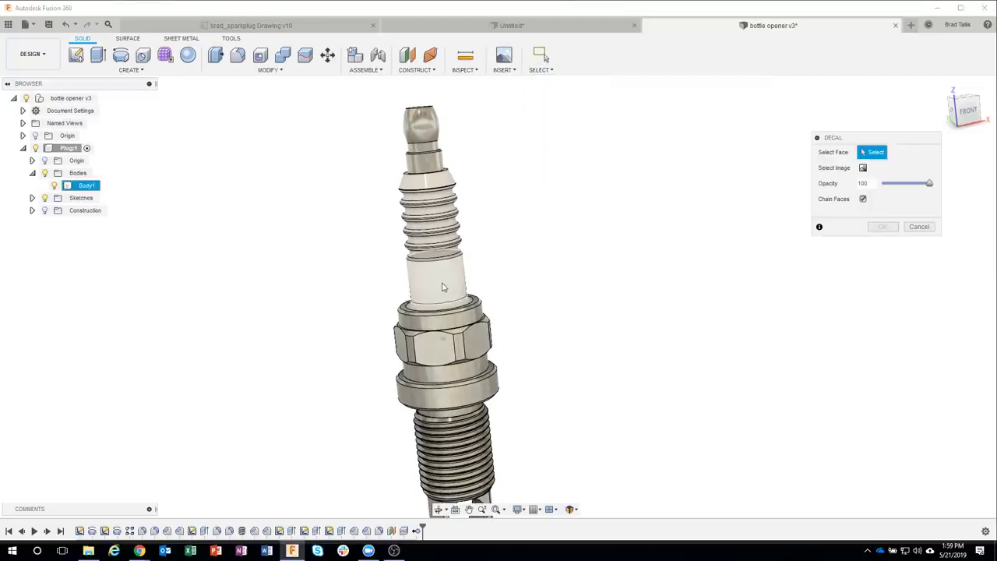
left_click(468, 288)
left_click(862, 168)
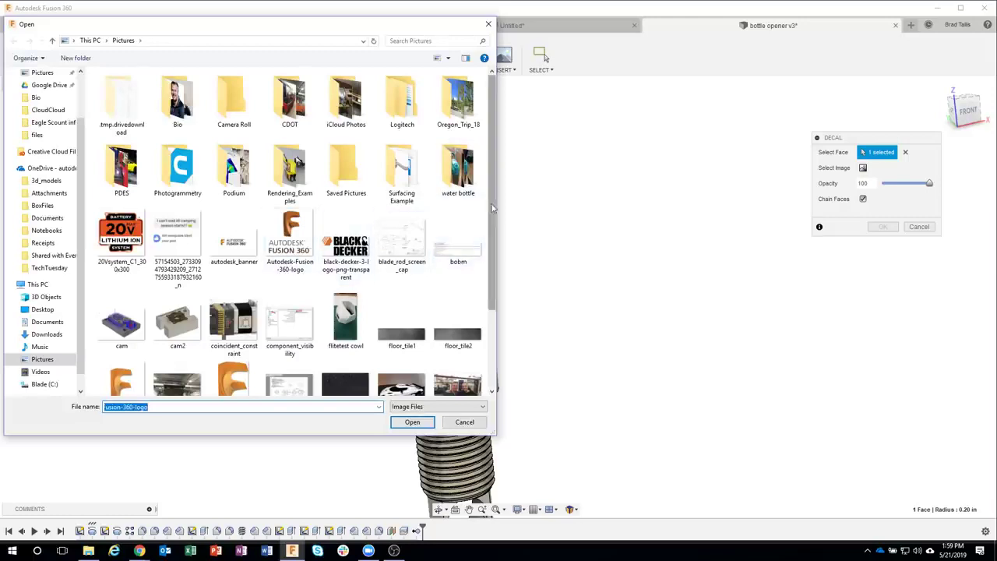
scroll(492, 208, "down", 1)
left_click(234, 335)
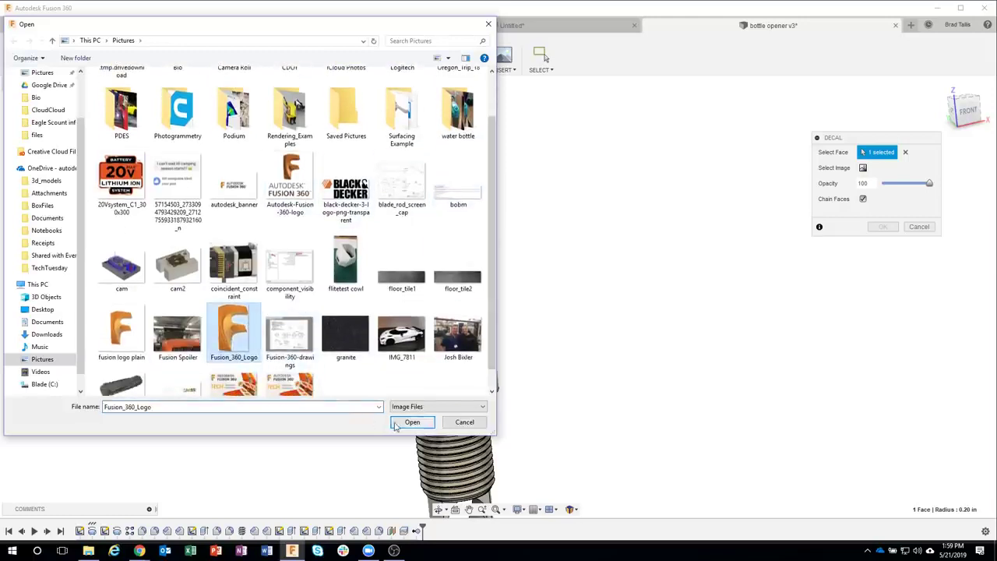
left_click(395, 425)
Step: Rotate the logo decal upright, fine-tune its position and confirm it
scroll(461, 280, "up", 3)
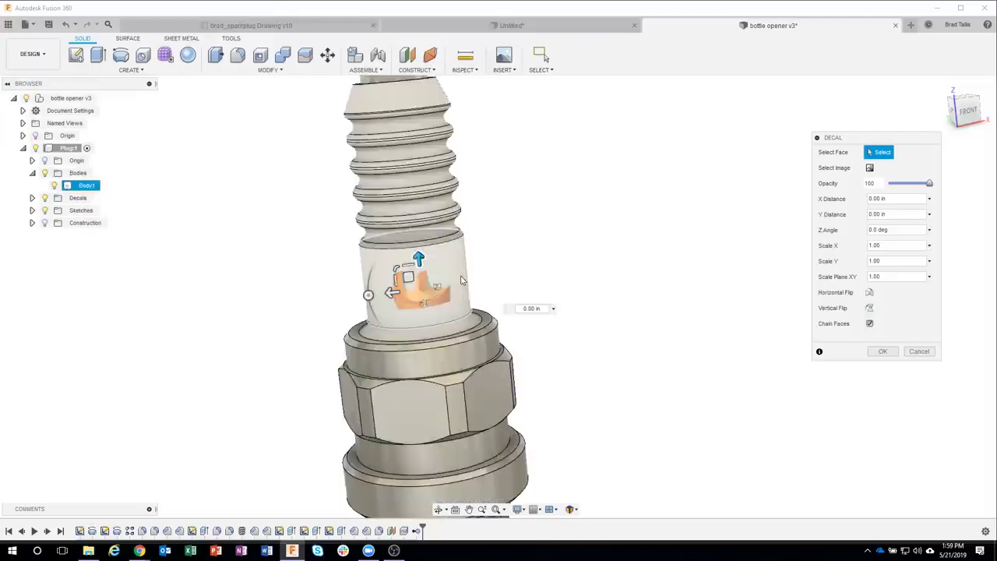
scroll(461, 280, "up", 2)
left_click_drag(352, 302, 402, 236)
middle_click_drag(482, 247, 489, 245, "shift")
left_click_drag(423, 280, 426, 272)
left_click(881, 351)
scroll(697, 377, "down", 3)
middle_click_drag(693, 364, 634, 294, "shift")
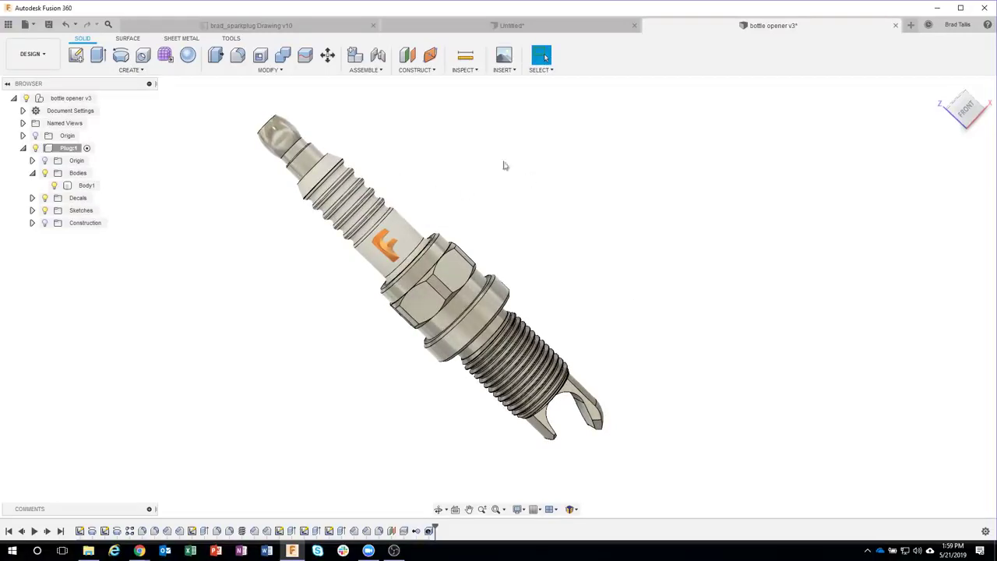
left_click(48, 25)
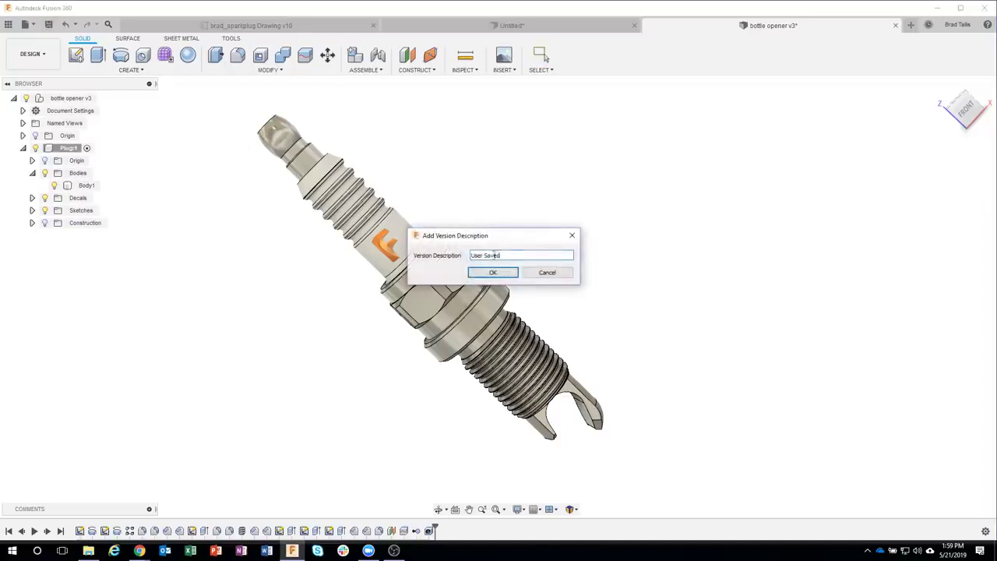
Step: Save bottle opener as version 4 with the description 'Test'
left_click_drag(503, 256, 458, 259)
type("Test")
key("Return")
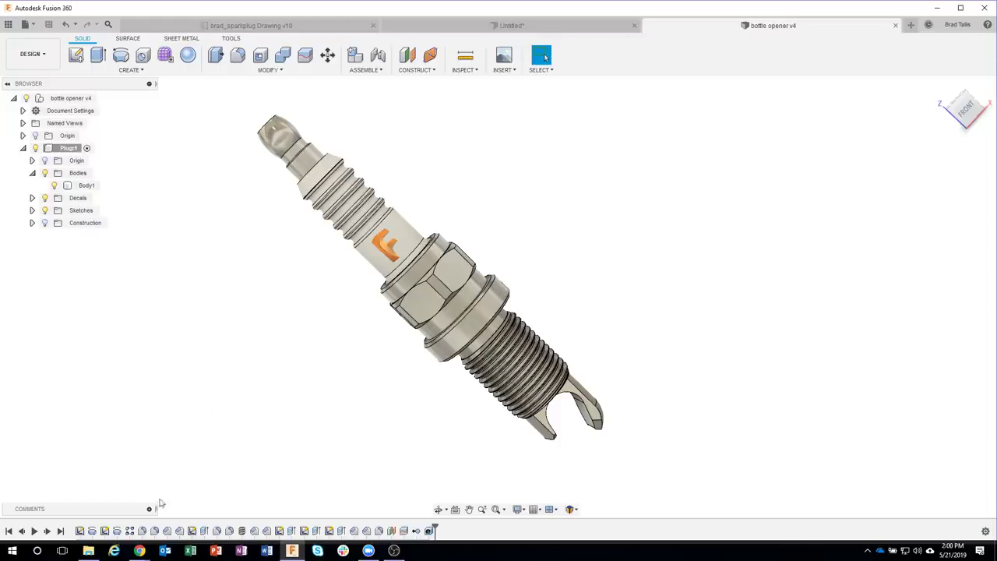
Step: Post a comment on this version asking a teammate how the design looks
left_click(150, 509)
left_click(88, 418)
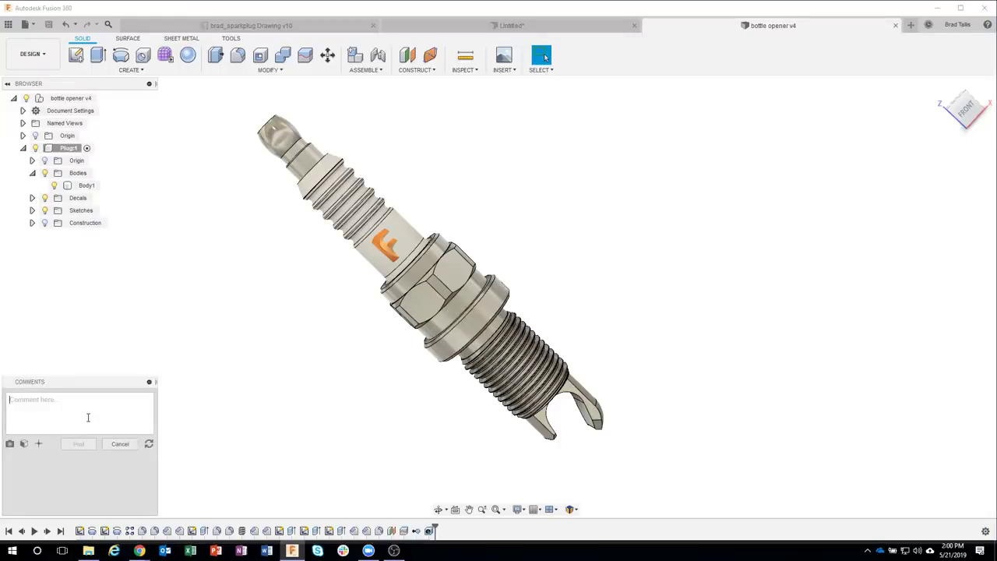
type("aaron, how does this look")
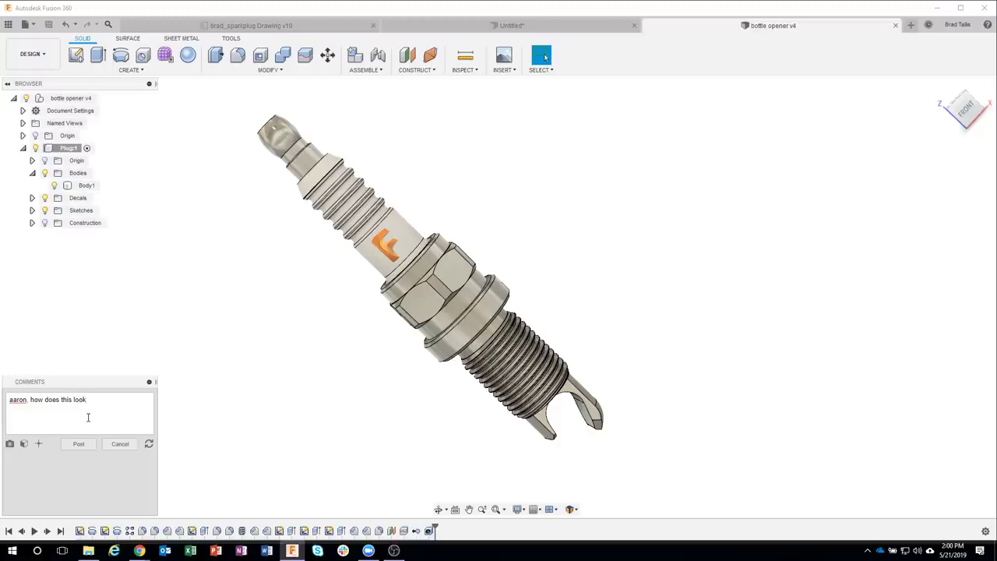
left_click(79, 444)
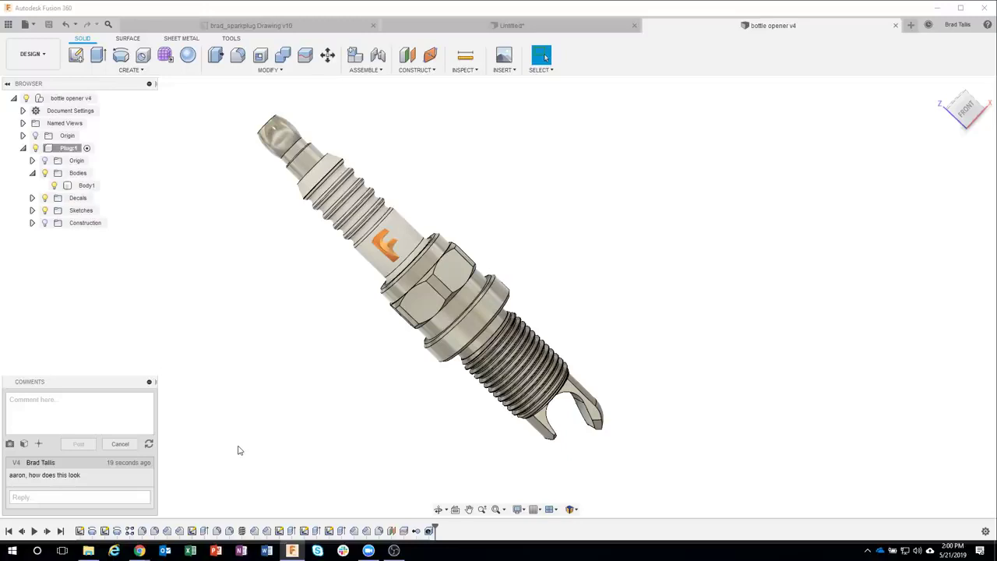
left_click(149, 382)
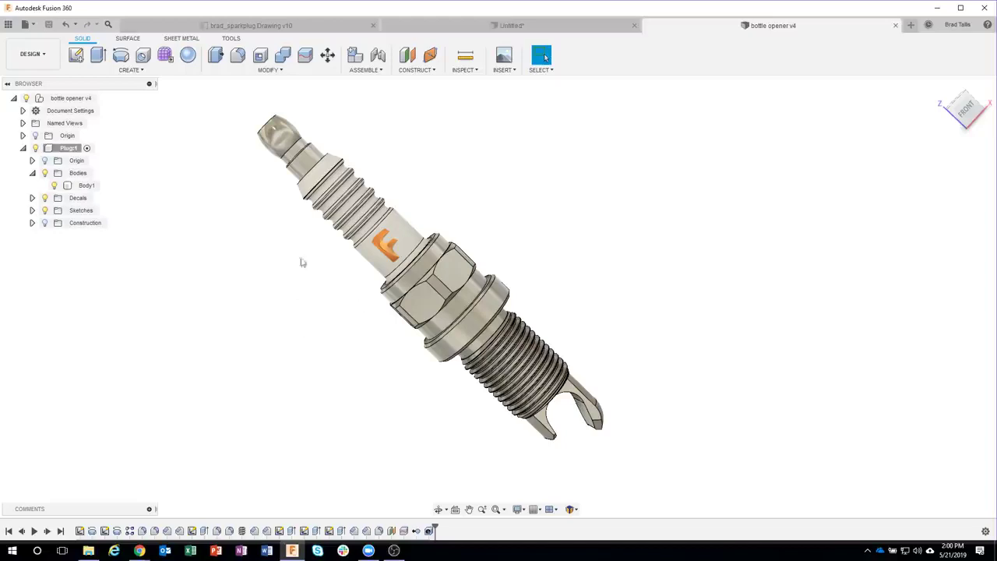
Step: Enable Share Public Link for the bottle opener file from the Data Panel and select its URL
left_click(9, 26)
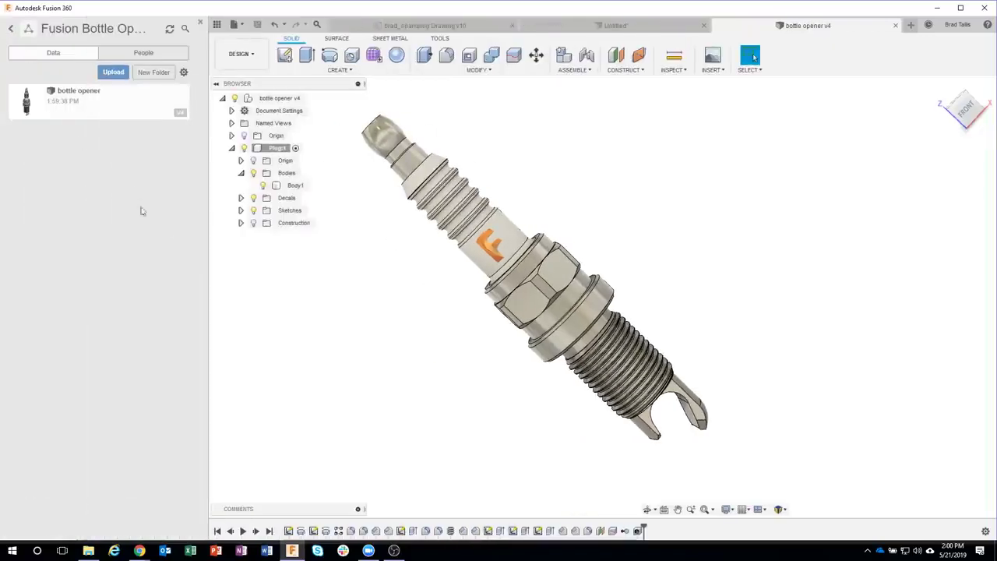
right_click(67, 97)
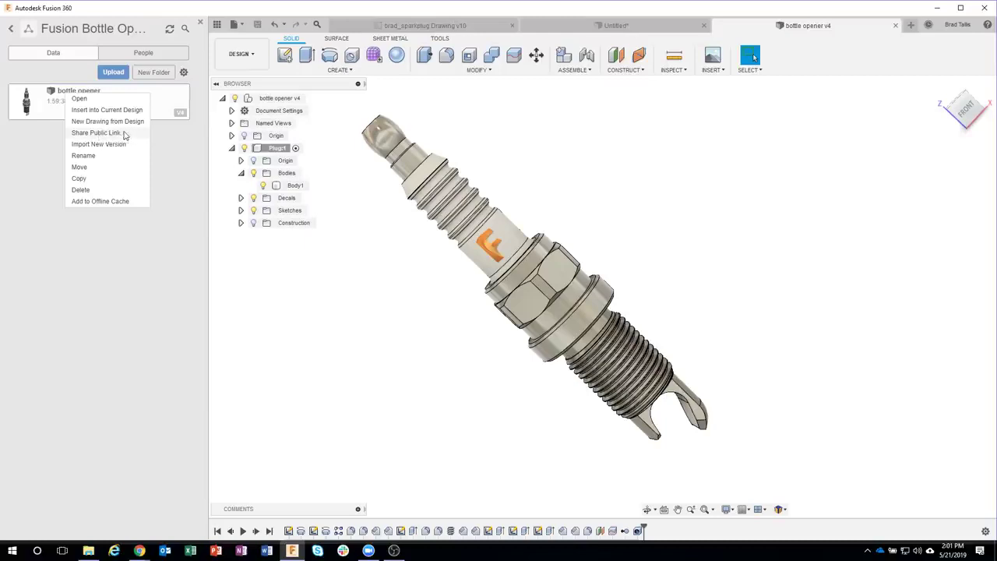
left_click(98, 134)
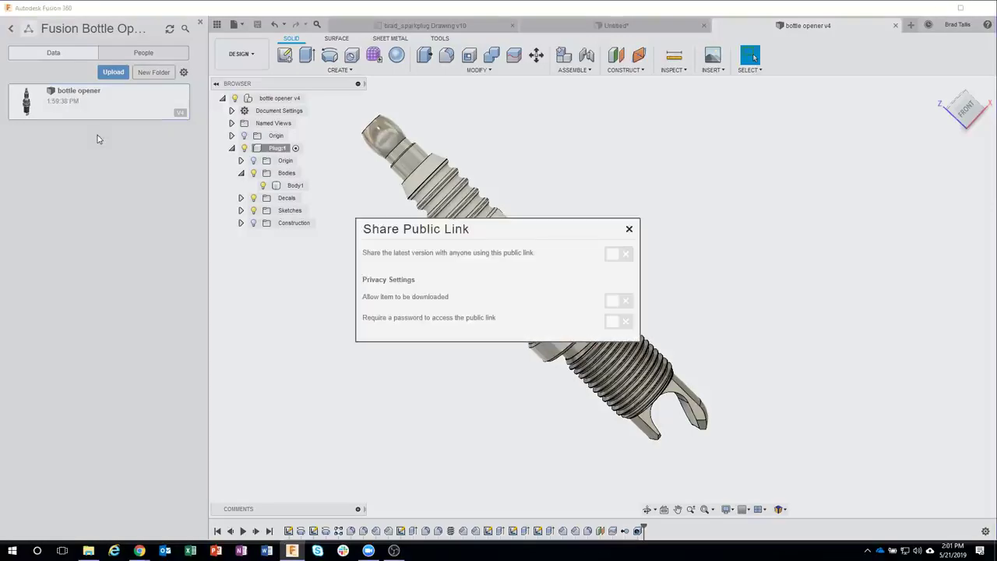
left_click(617, 257)
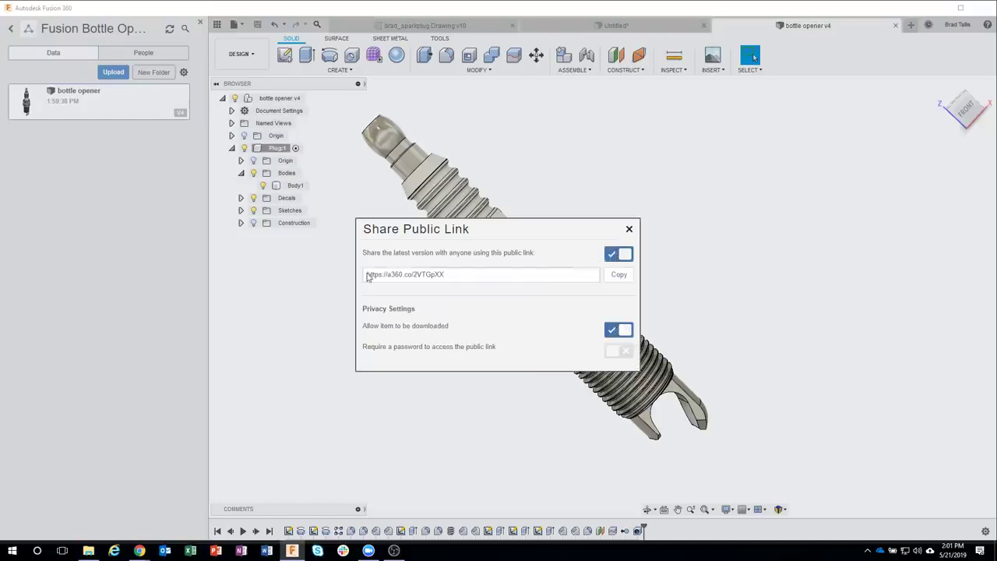
left_click_drag(454, 273, 373, 278)
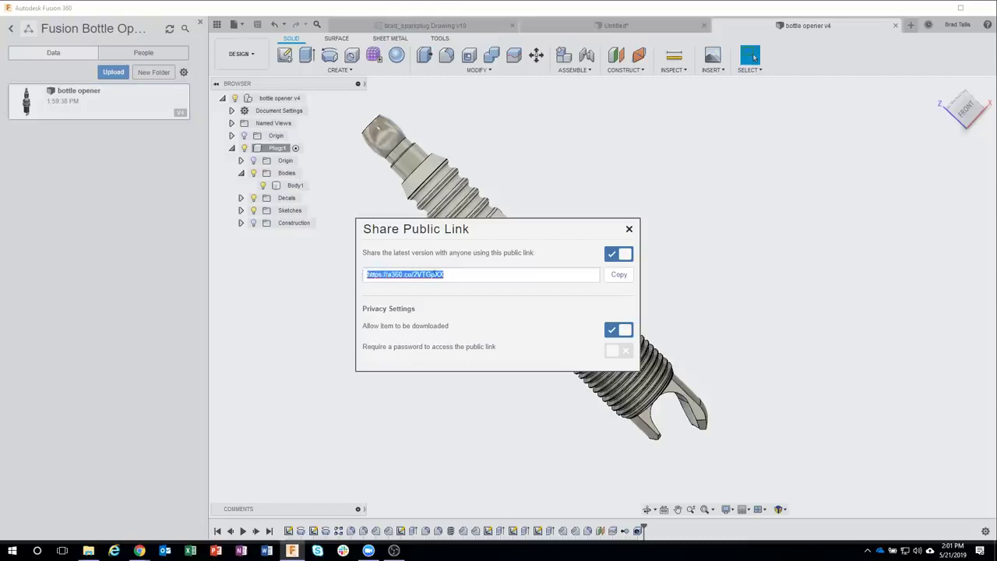